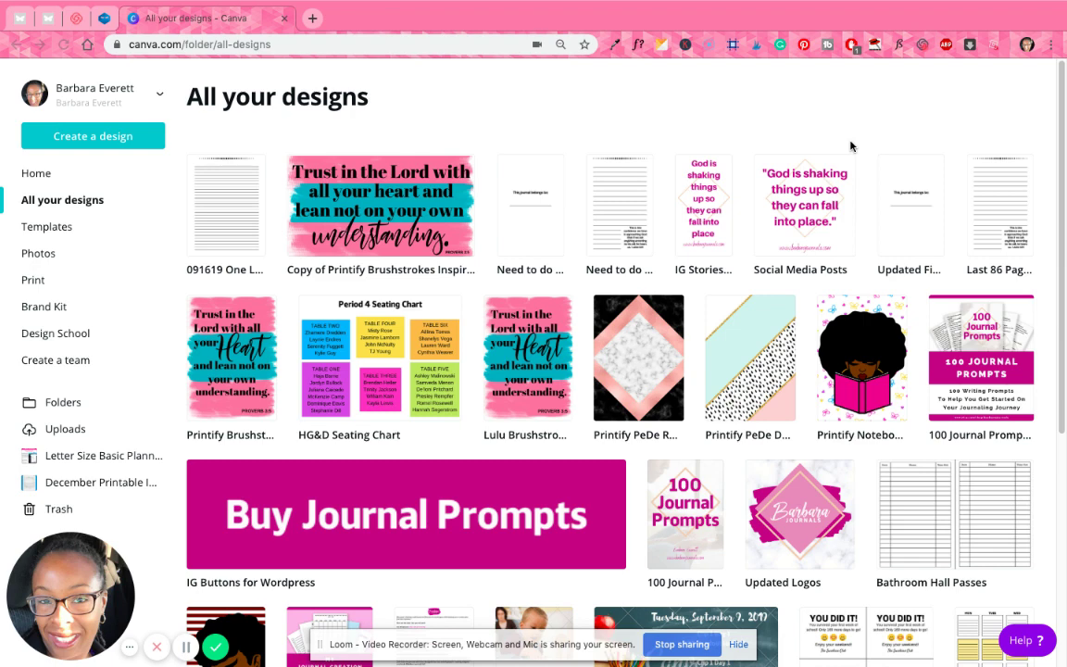
Create a new custom-size design measuring 6 × 9 in.
{"action": "left_click", "coordinate": [127, 137]}
{"action": "left_click", "coordinate": [71, 202]}
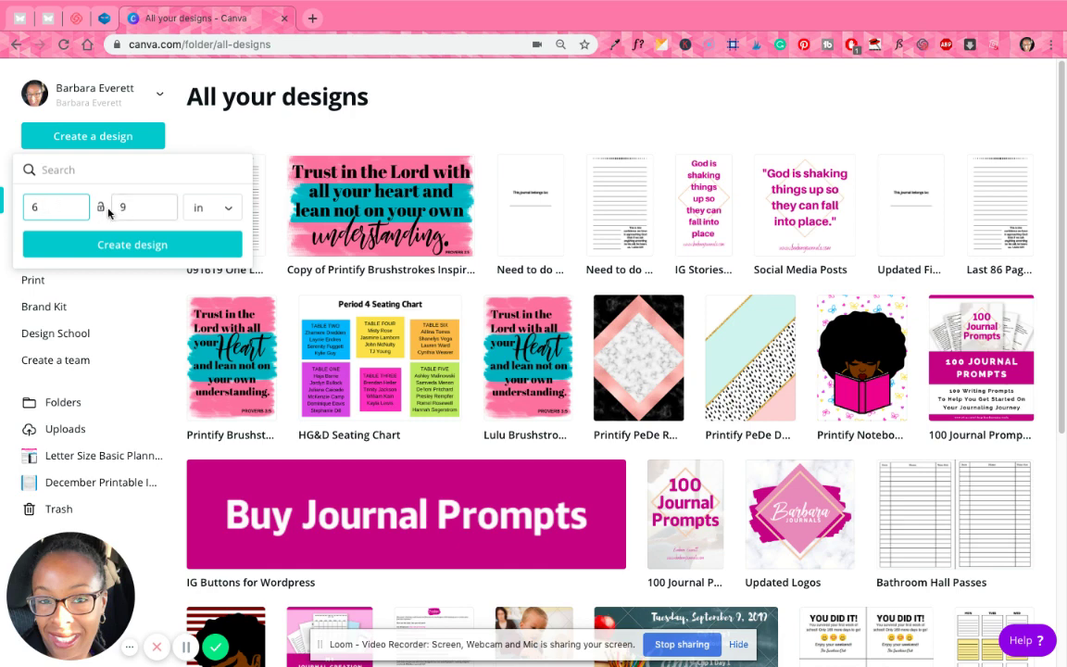
{"action": "left_click", "coordinate": [227, 212]}
{"action": "left_click", "coordinate": [227, 212]}
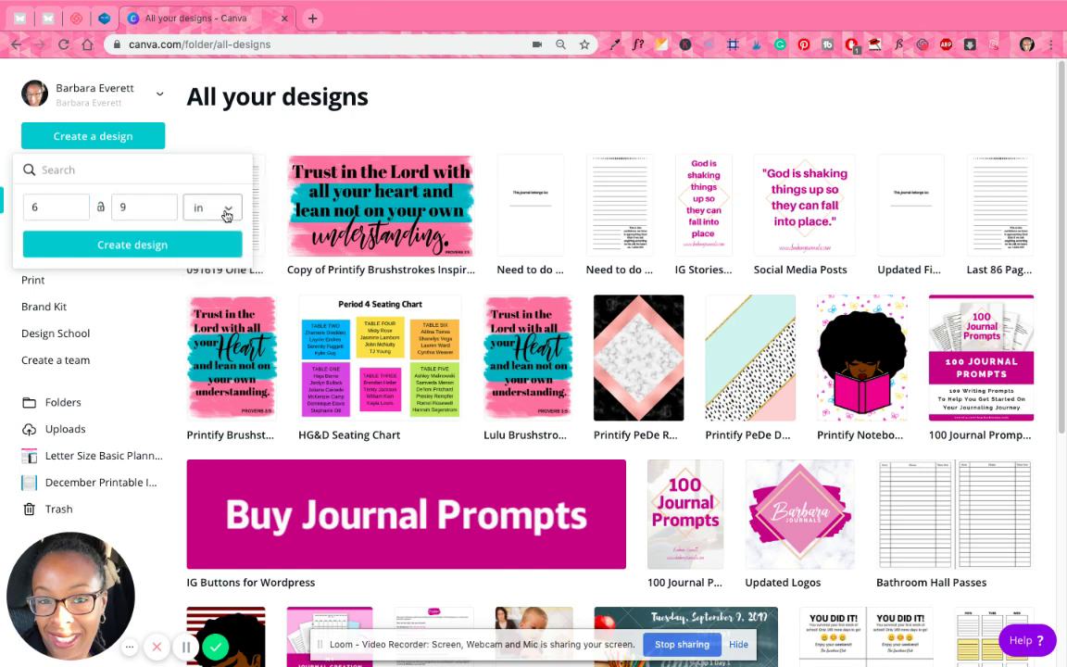
{"action": "left_click", "coordinate": [175, 246]}
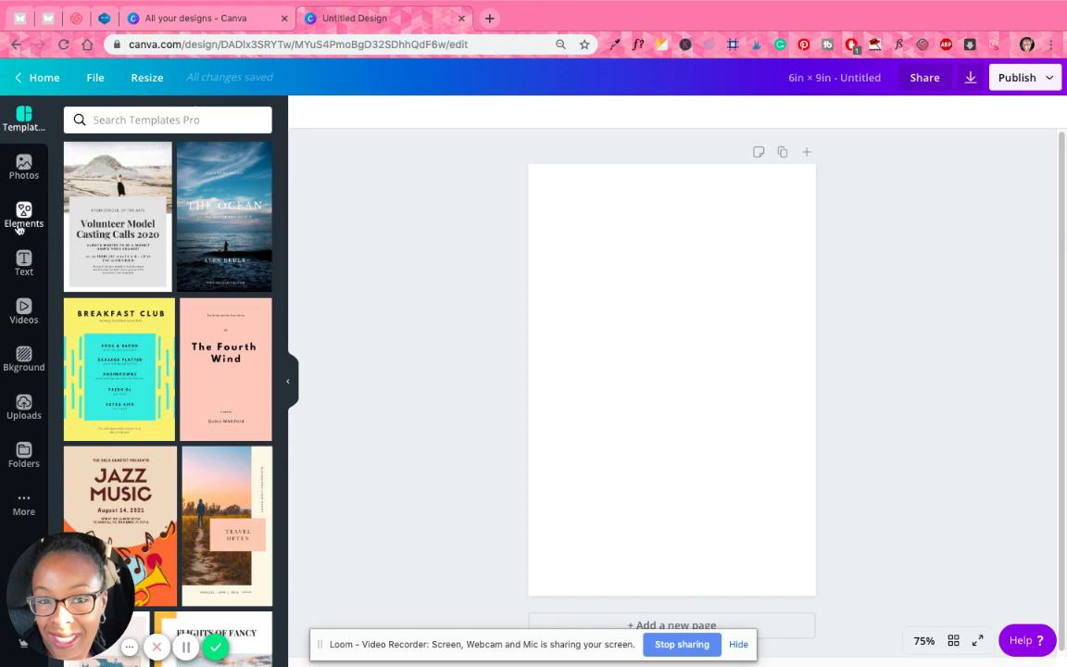
Search the elements library for "flowers" and limit the results to free items.
{"action": "left_click", "coordinate": [19, 216]}
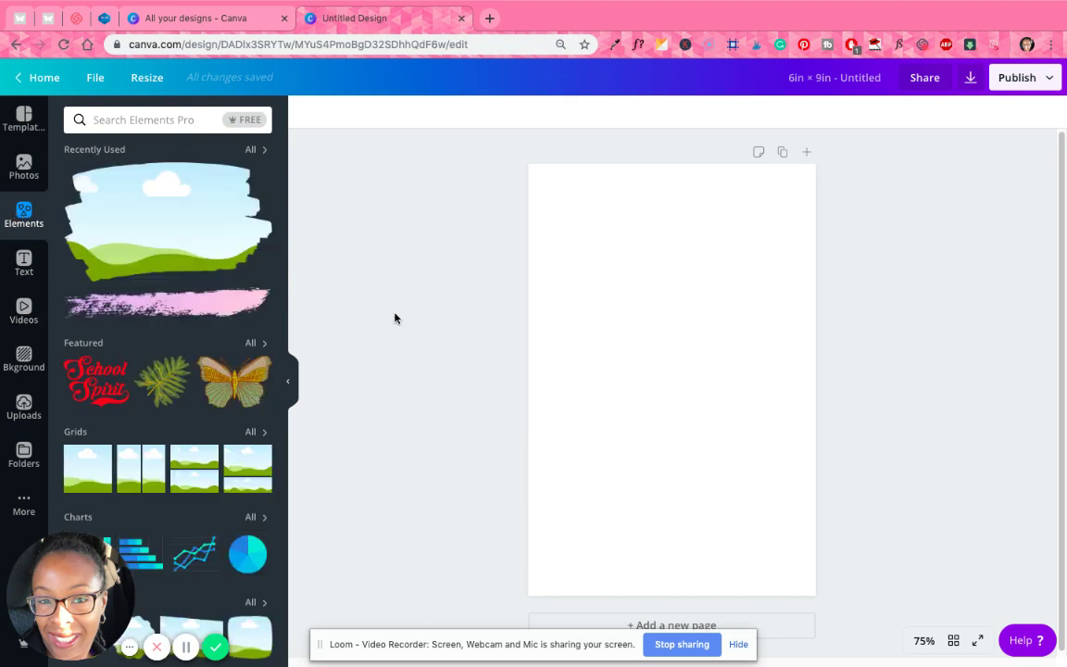
{"action": "left_click", "coordinate": [130, 122]}
{"action": "type", "text": "flowers"}
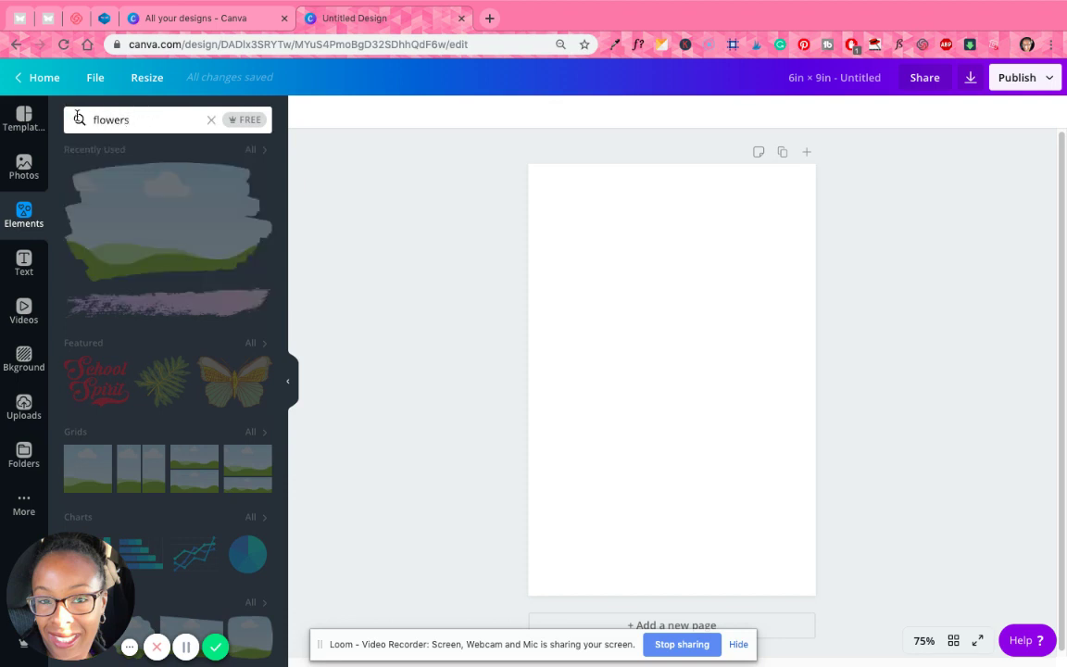
{"action": "key", "text": "Return"}
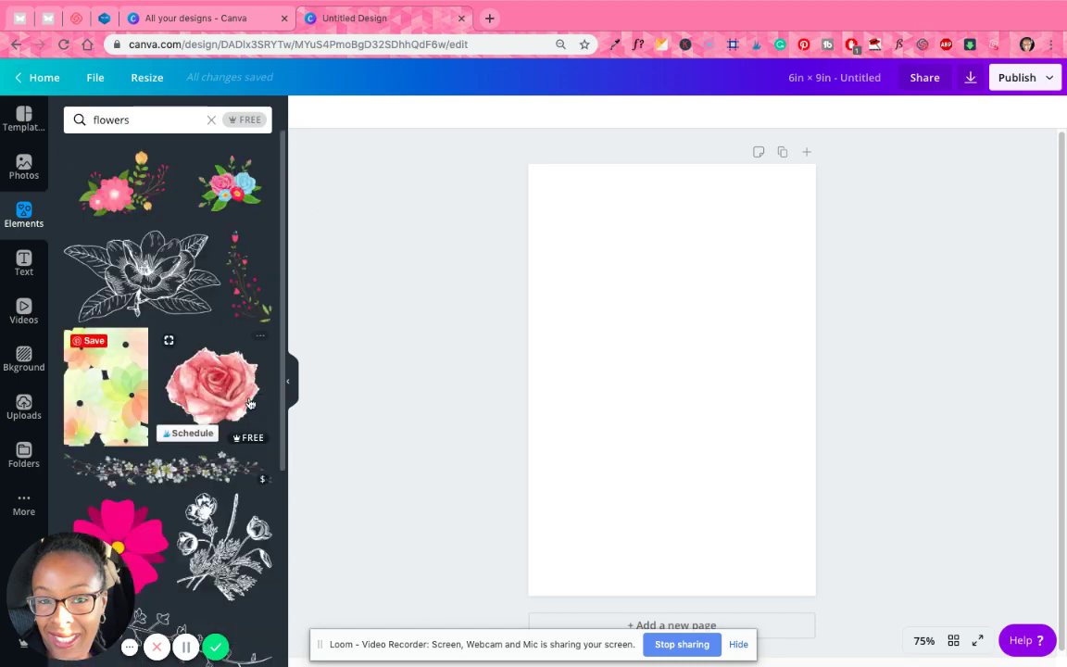
{"action": "scroll", "coordinate": [248, 400], "scroll_direction": "down", "scroll_amount": 2}
{"action": "scroll", "coordinate": [248, 400], "scroll_direction": "down", "scroll_amount": 8}
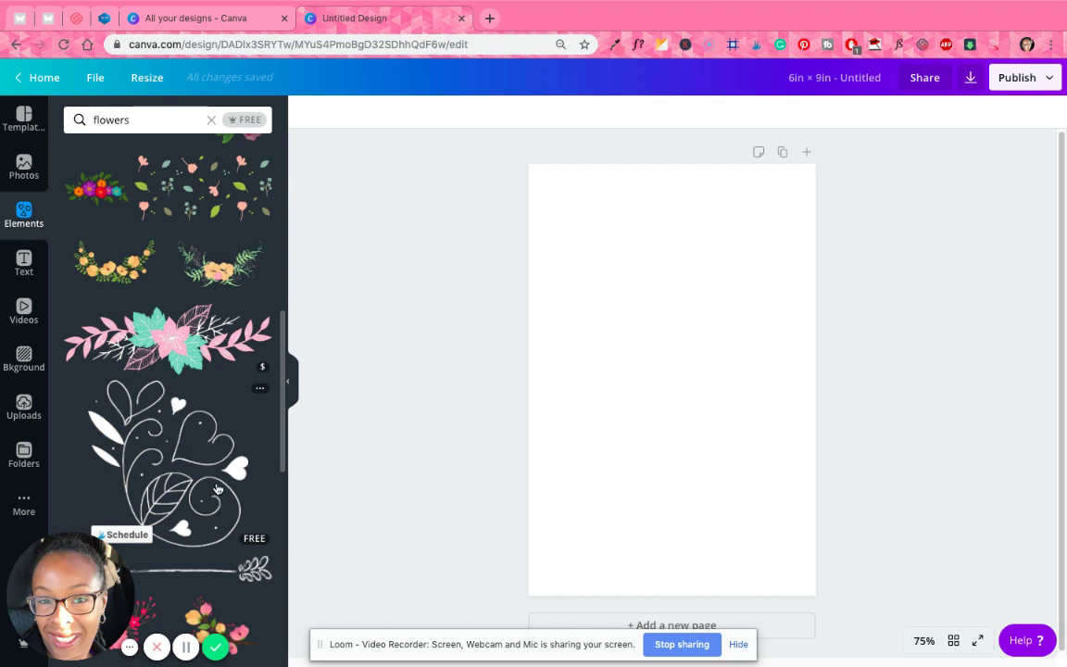
{"action": "scroll", "coordinate": [219, 483], "scroll_direction": "up", "scroll_amount": 3}
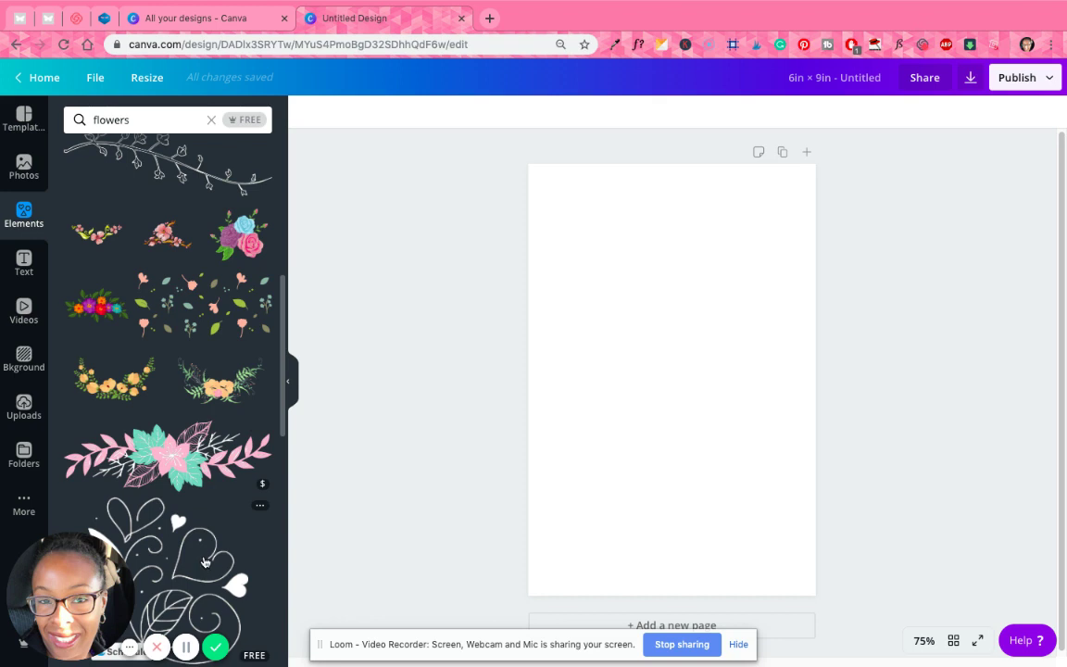
{"action": "scroll", "coordinate": [186, 510], "scroll_direction": "up", "scroll_amount": 10}
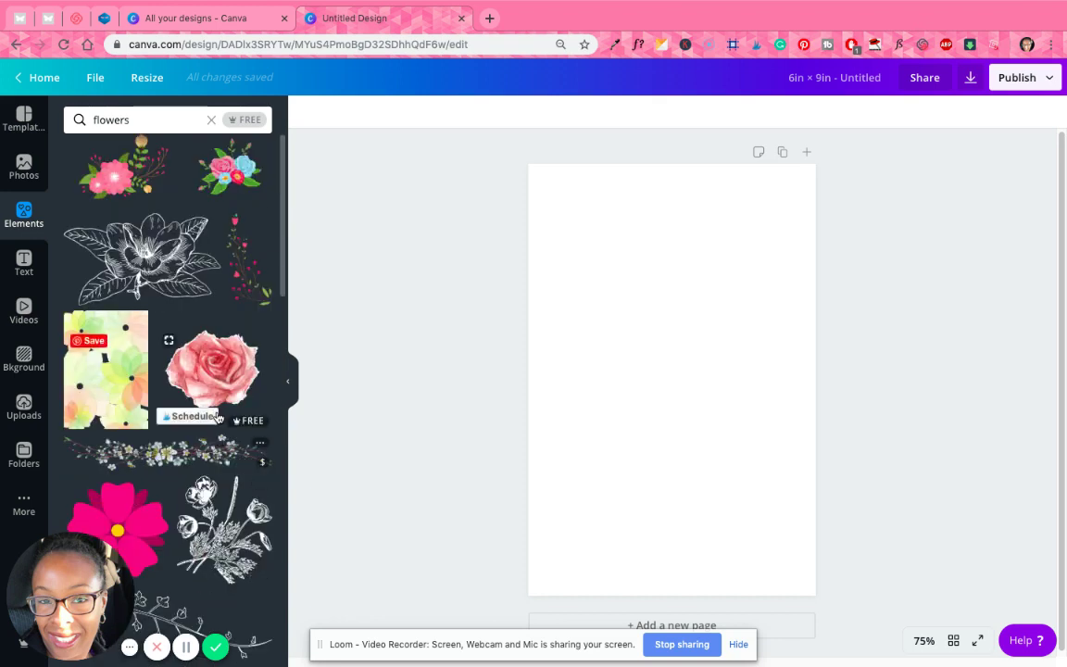
{"action": "scroll", "coordinate": [185, 370], "scroll_direction": "up", "scroll_amount": 1}
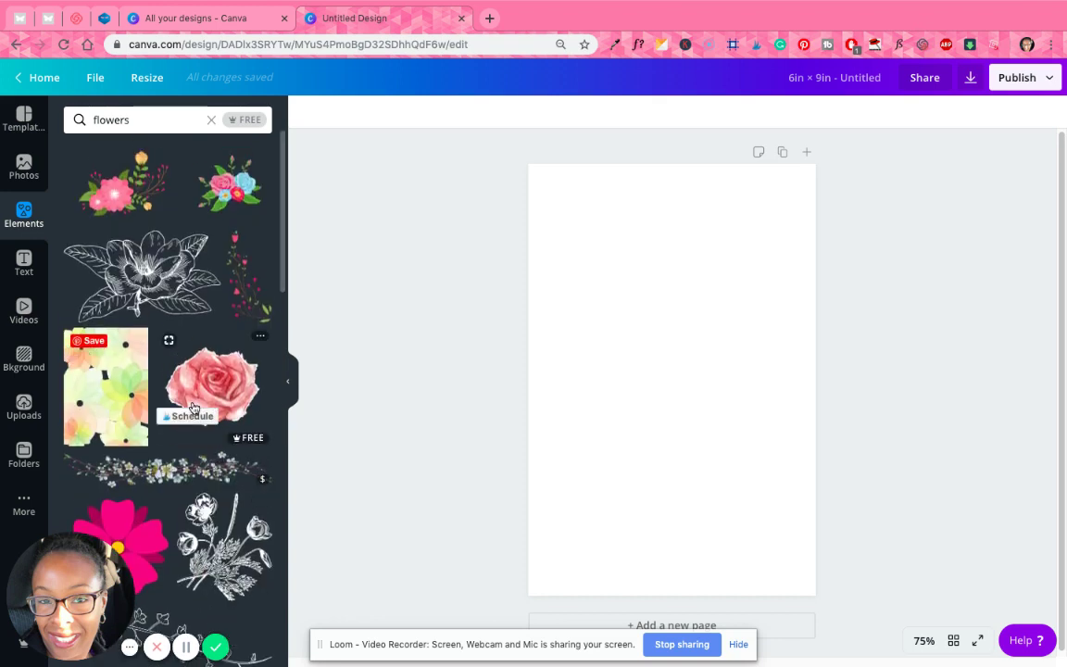
{"action": "left_click", "coordinate": [242, 121]}
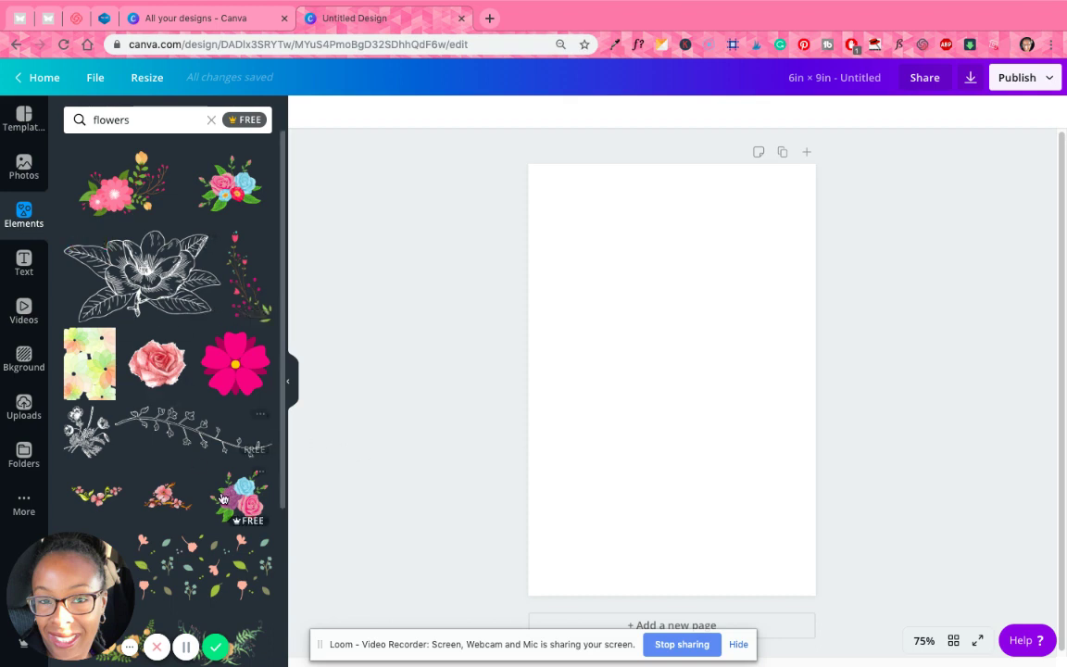
Place a slightly reduced pink-and-blue rose bouquet in the page's top-left corner, with a duplicate near the bottom right.
{"action": "left_click", "coordinate": [238, 189]}
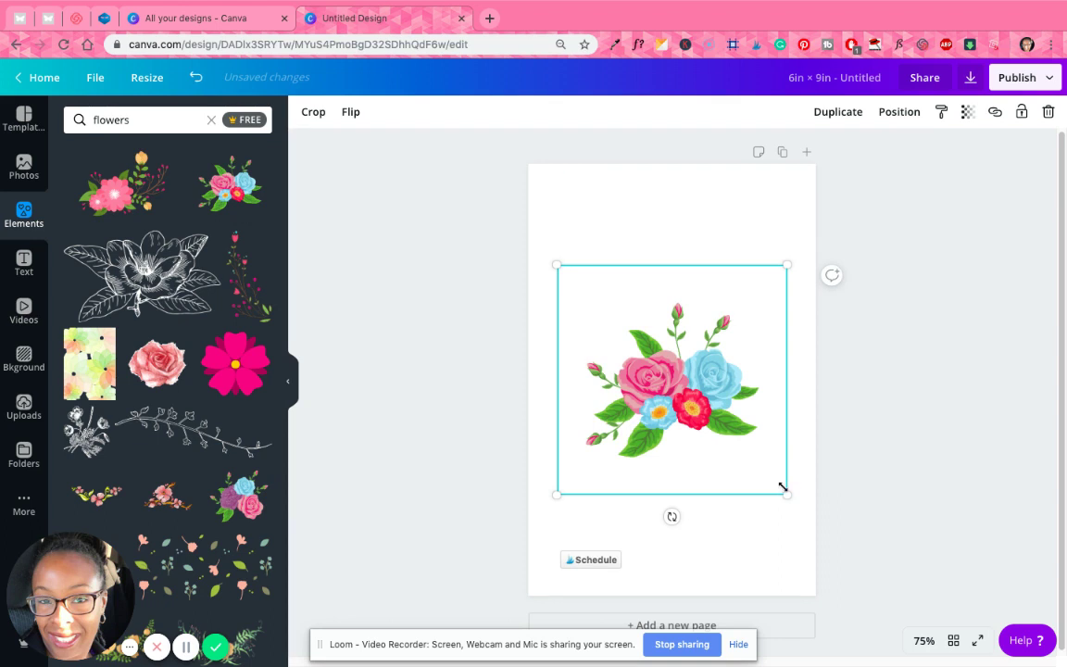
{"action": "mouse_move", "coordinate": [777, 480]}
{"action": "left_mouse_down"}
{"action": "mouse_move", "coordinate": [724, 412]}
{"action": "mouse_move", "coordinate": [775, 482]}
{"action": "left_mouse_up"}
{"action": "left_click_drag", "start_coordinate": [689, 422], "coordinate": [690, 530]}
{"action": "key", "text": "super+d"}
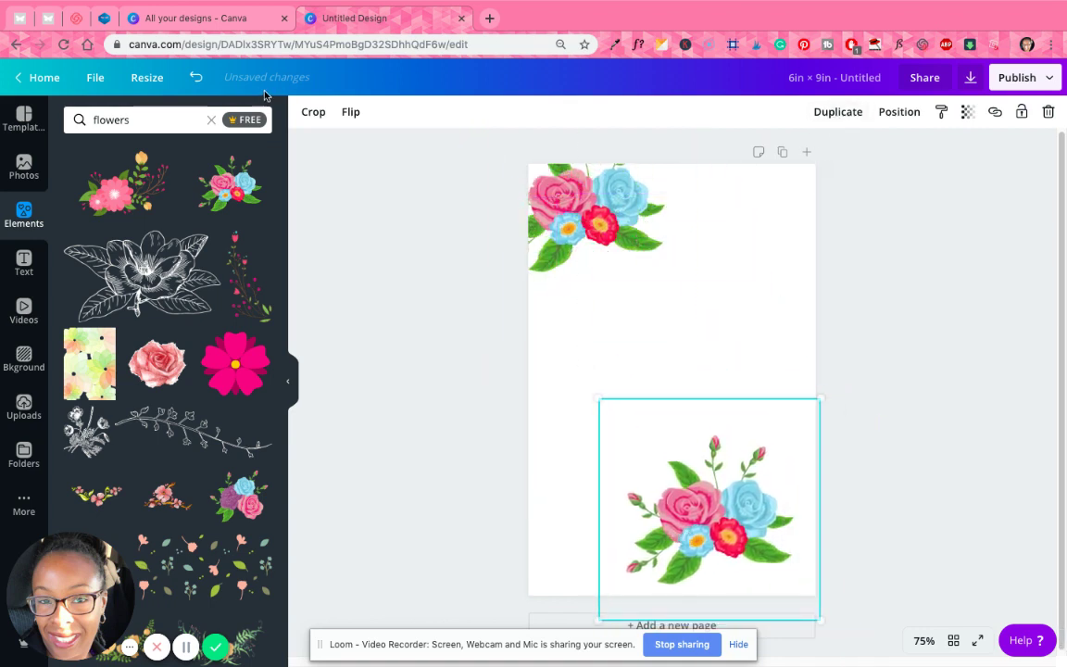
Try to flip the duplicate bouquet vertically.
{"action": "left_click", "coordinate": [342, 112]}
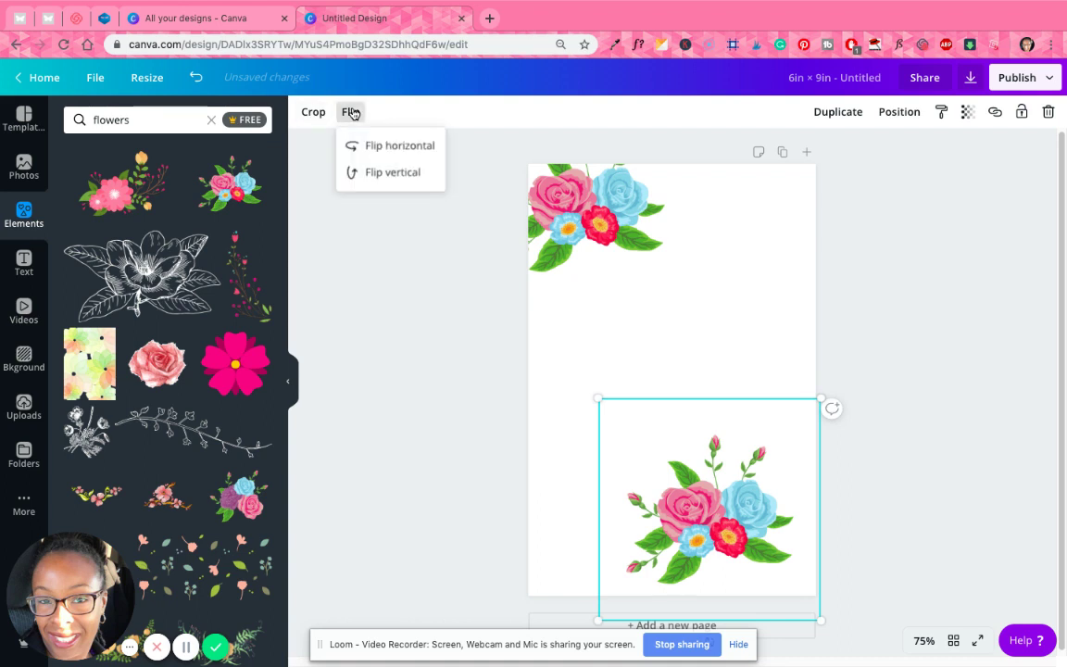
{"action": "left_click", "coordinate": [374, 155]}
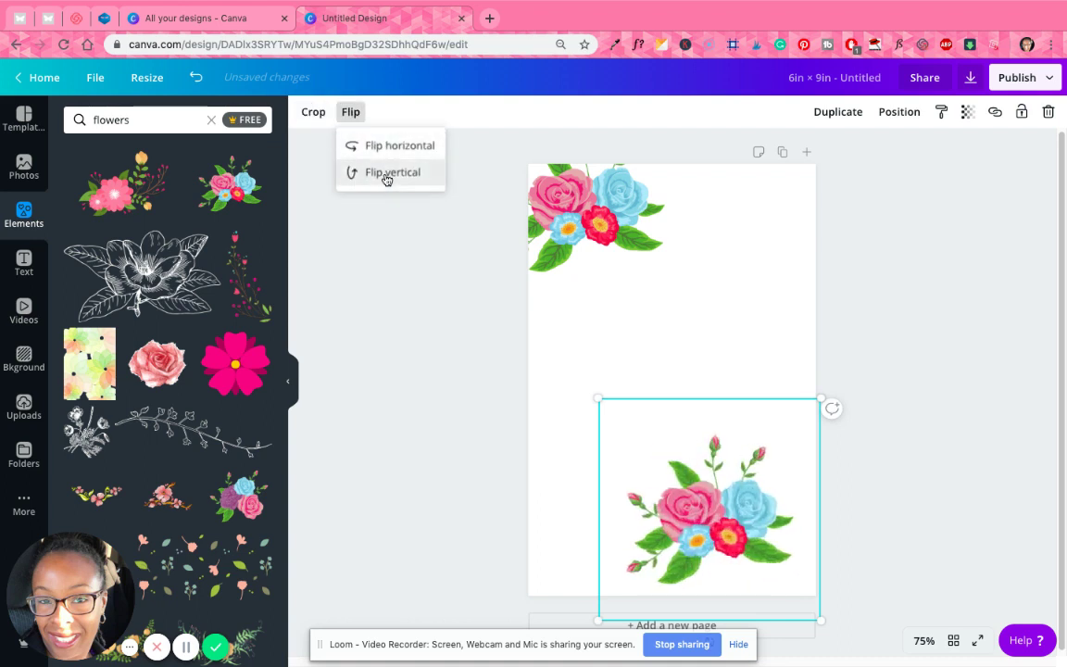
{"action": "left_click", "coordinate": [386, 176]}
{"action": "left_click", "coordinate": [386, 176]}
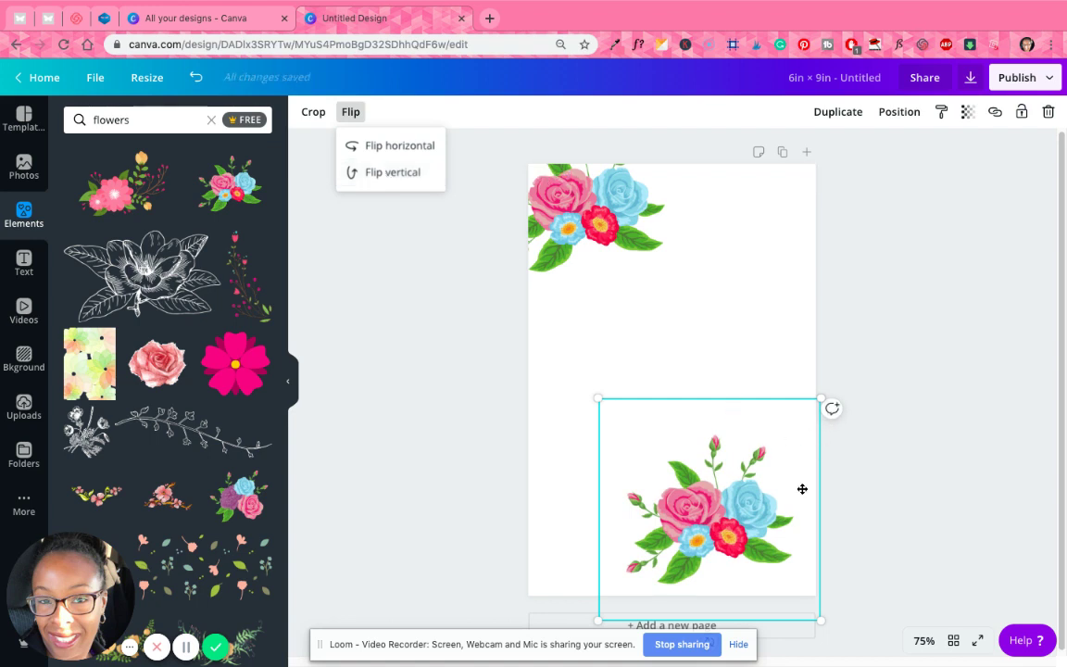
Rotate the duplicate bouquet until nearly upside down and set it into the page's bottom-right corner, partly beyond the edges.
{"action": "left_click_drag", "start_coordinate": [710, 488], "coordinate": [710, 416]}
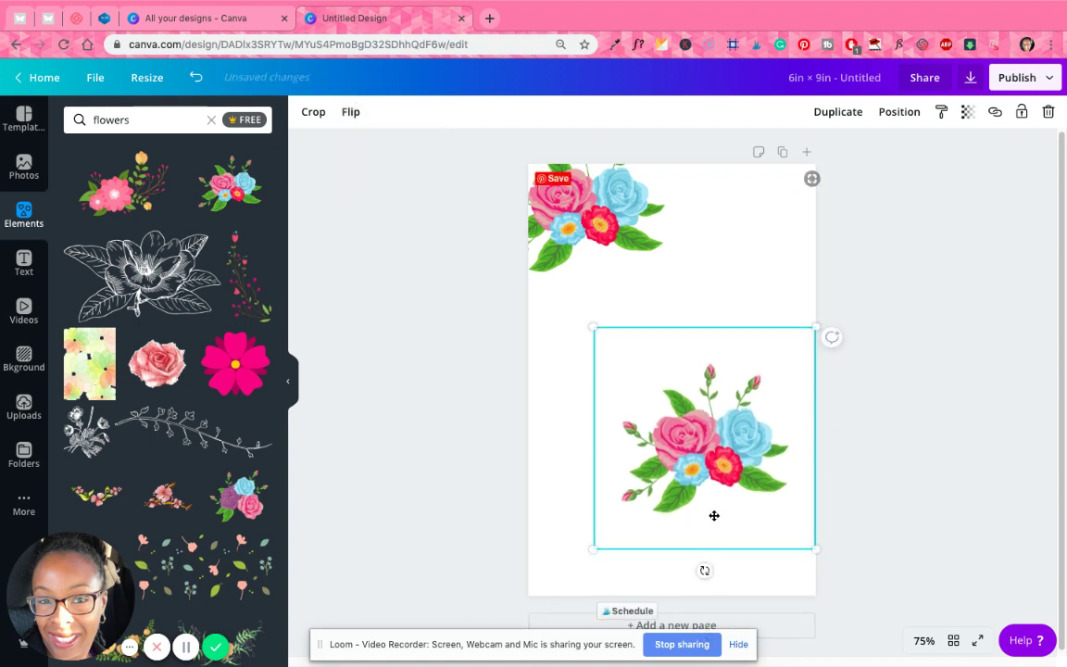
{"action": "left_click_drag", "start_coordinate": [702, 572], "coordinate": [669, 370]}
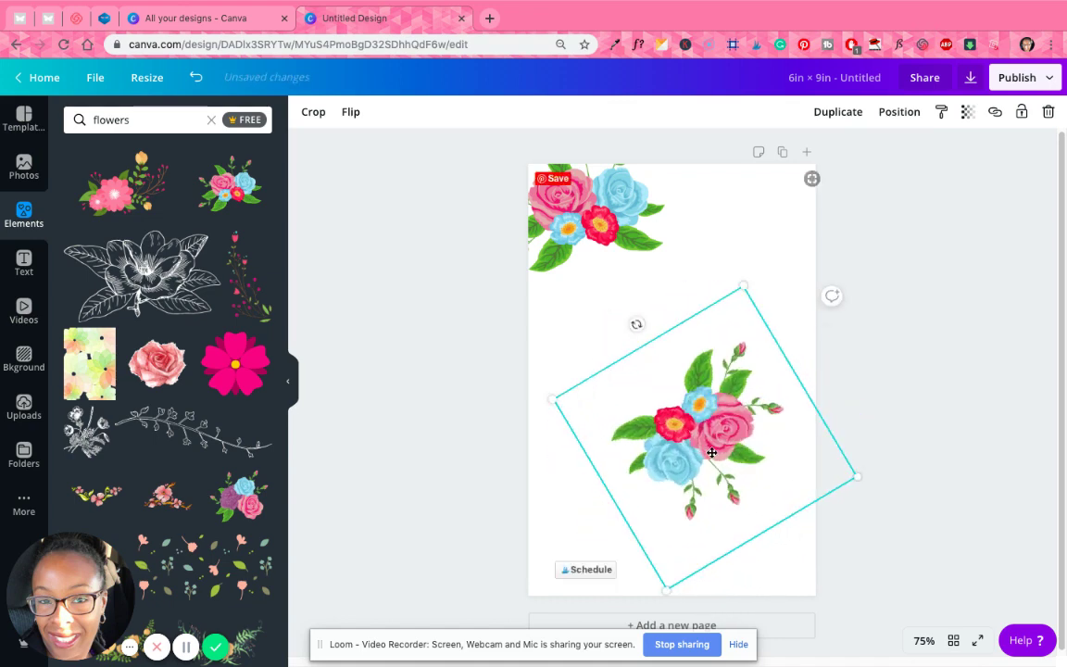
{"action": "left_click_drag", "start_coordinate": [698, 446], "coordinate": [783, 552]}
{"action": "left_click", "coordinate": [921, 388]}
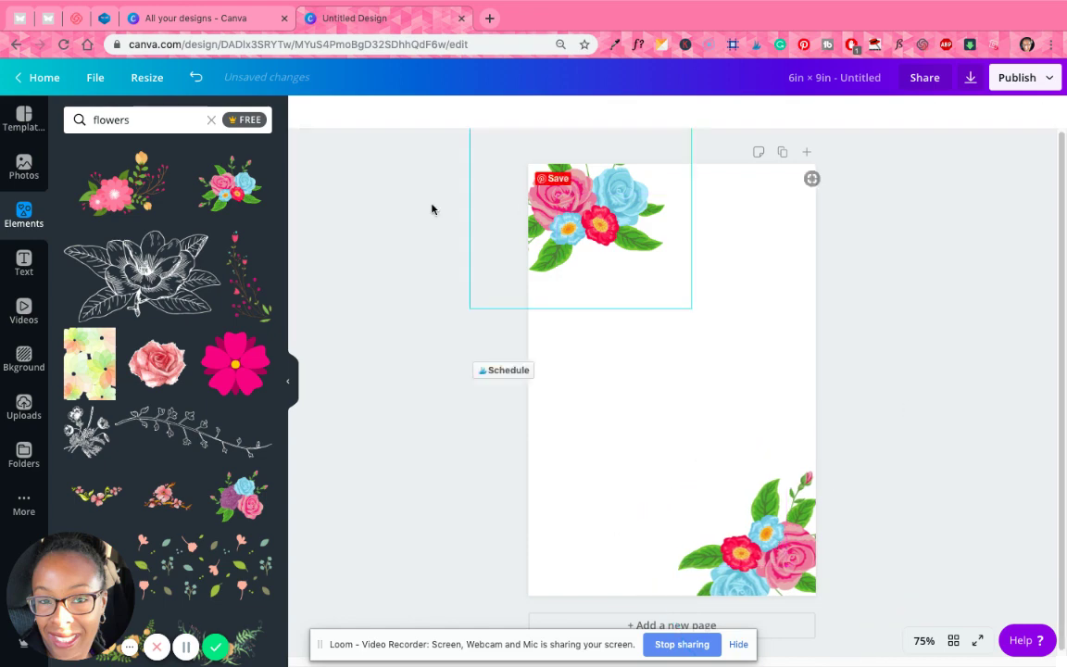
Open the existing "Need to do - Last 86 Pages A5 Paperback Scripture Encouragement Journal" design for editing.
{"action": "left_click", "coordinate": [23, 266]}
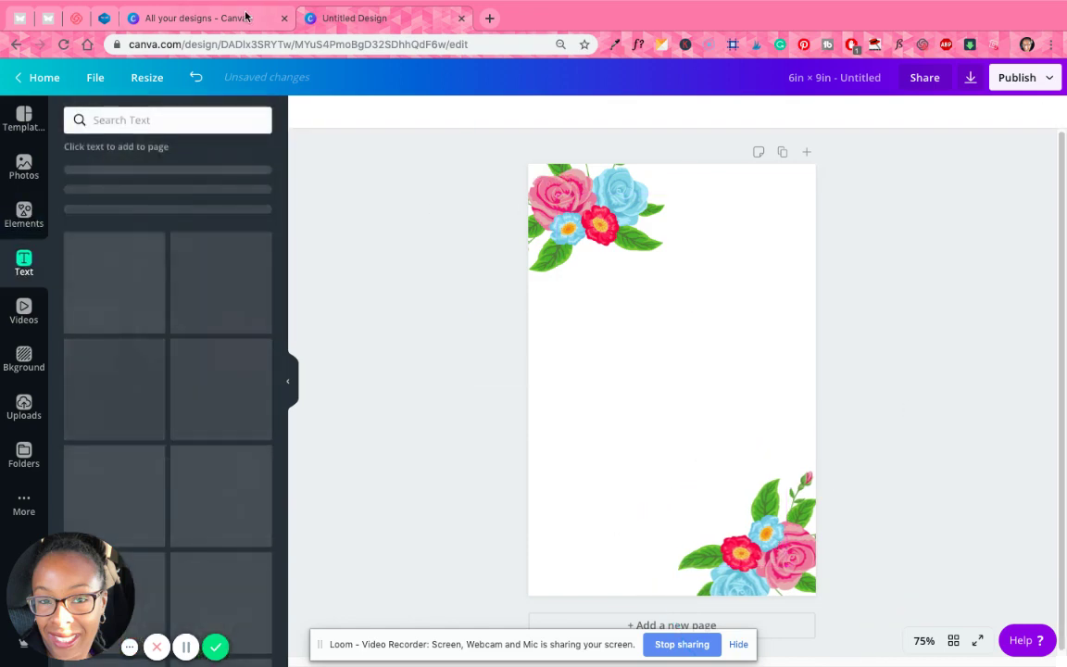
{"action": "left_click", "coordinate": [244, 18]}
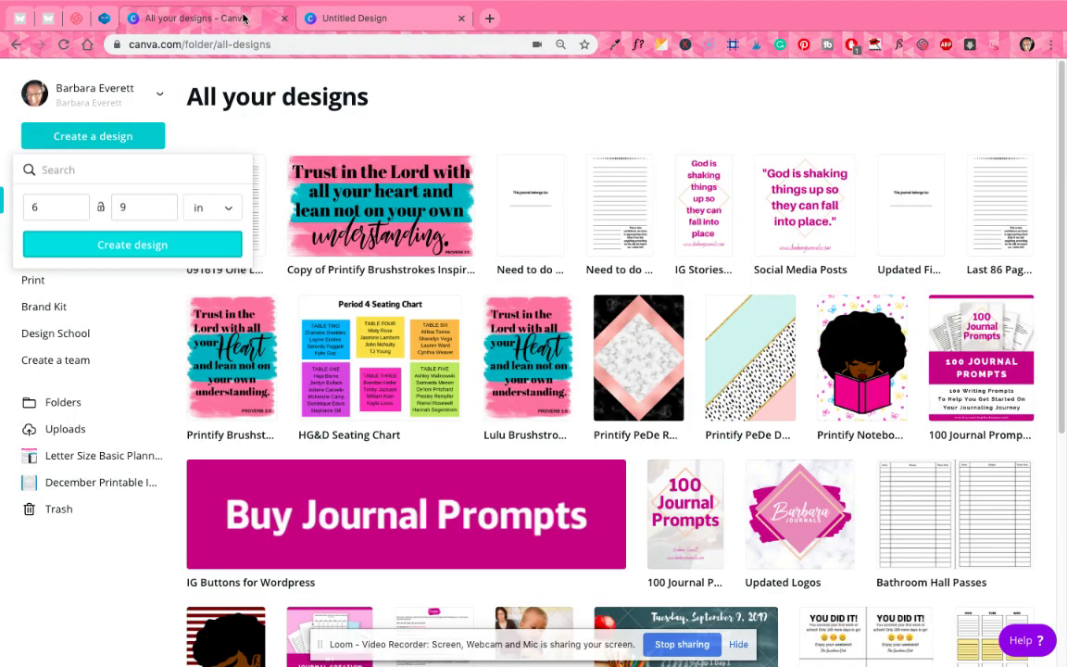
{"action": "left_click", "coordinate": [626, 213]}
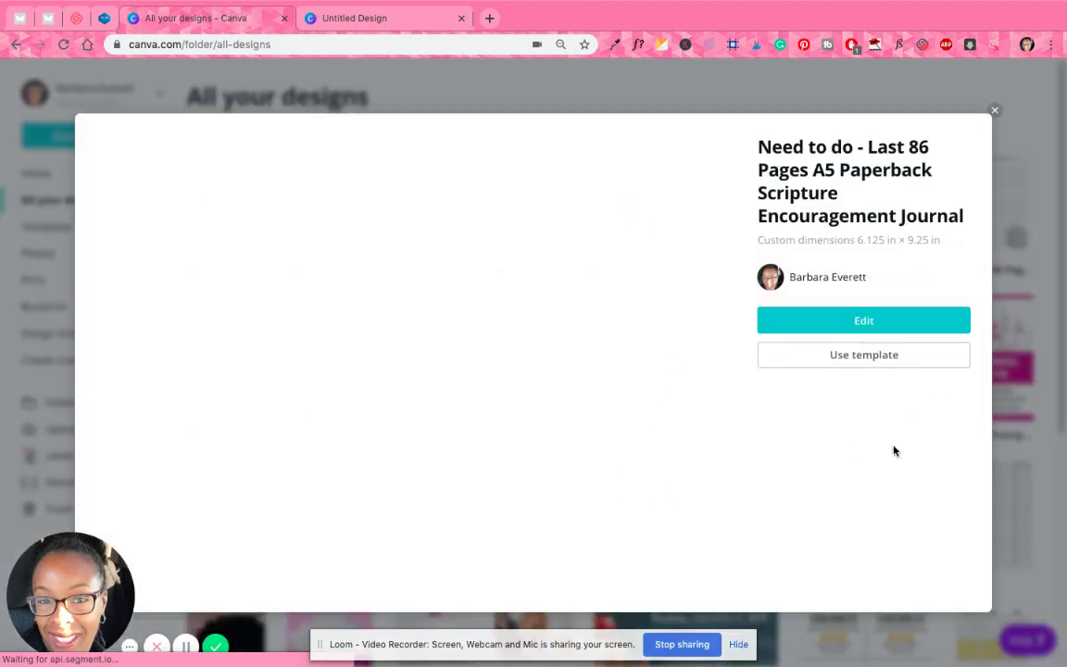
{"action": "left_click", "coordinate": [850, 324]}
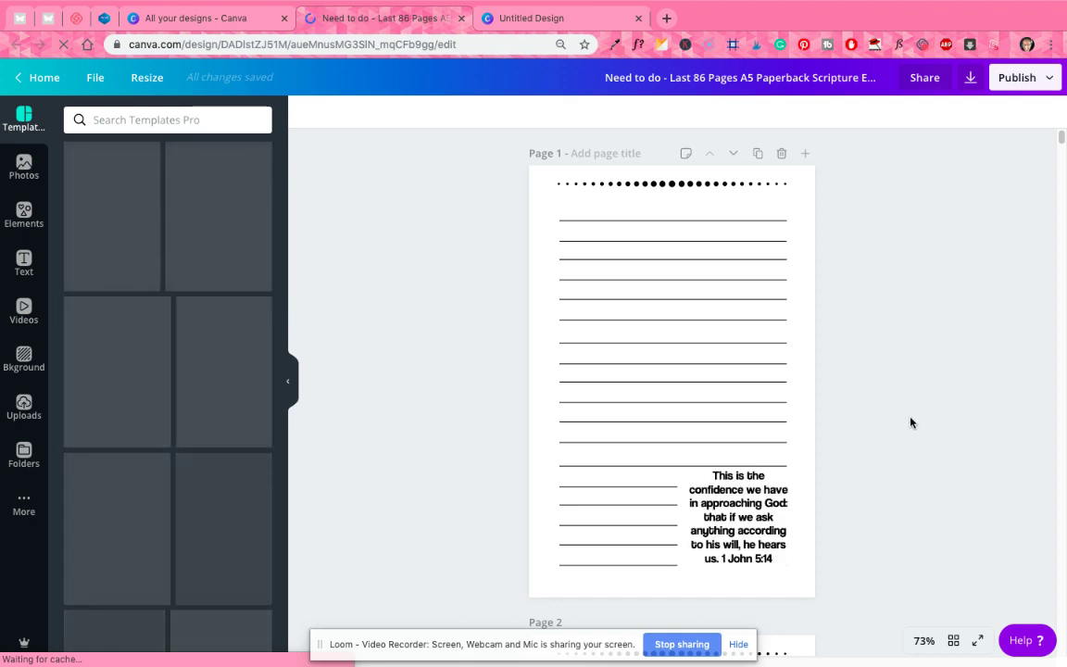
Copy the text box with the I Peter 5:7 verse ("Cast all your anxiety on him...") from page 7 of the journal.
{"action": "scroll", "coordinate": [910, 422], "scroll_direction": "down", "scroll_amount": 8}
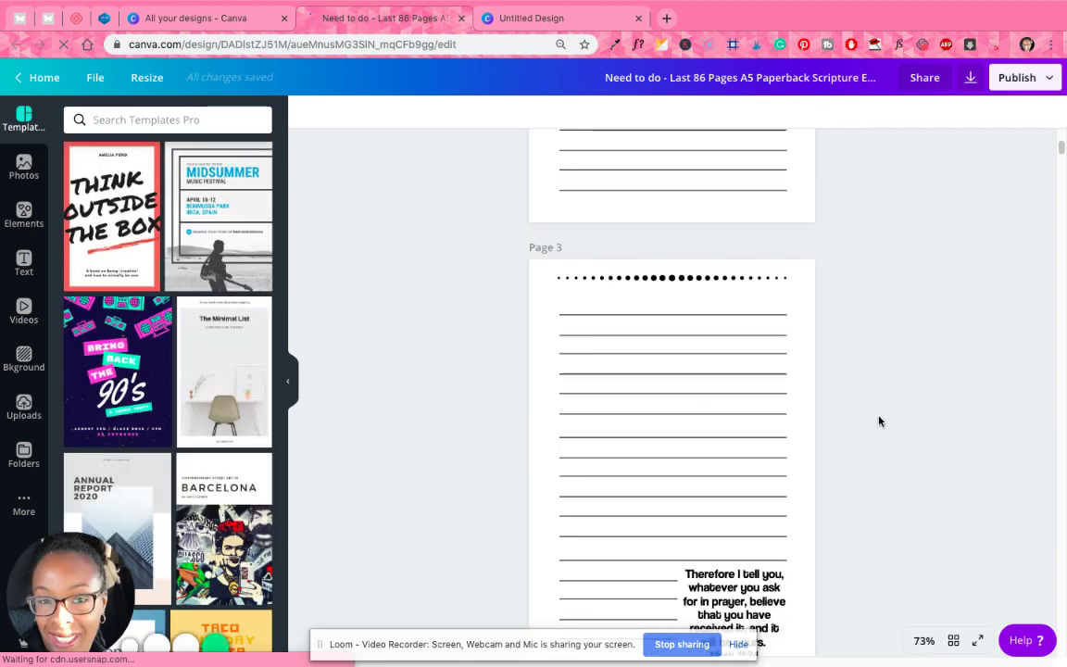
{"action": "scroll", "coordinate": [879, 422], "scroll_direction": "down", "scroll_amount": 8}
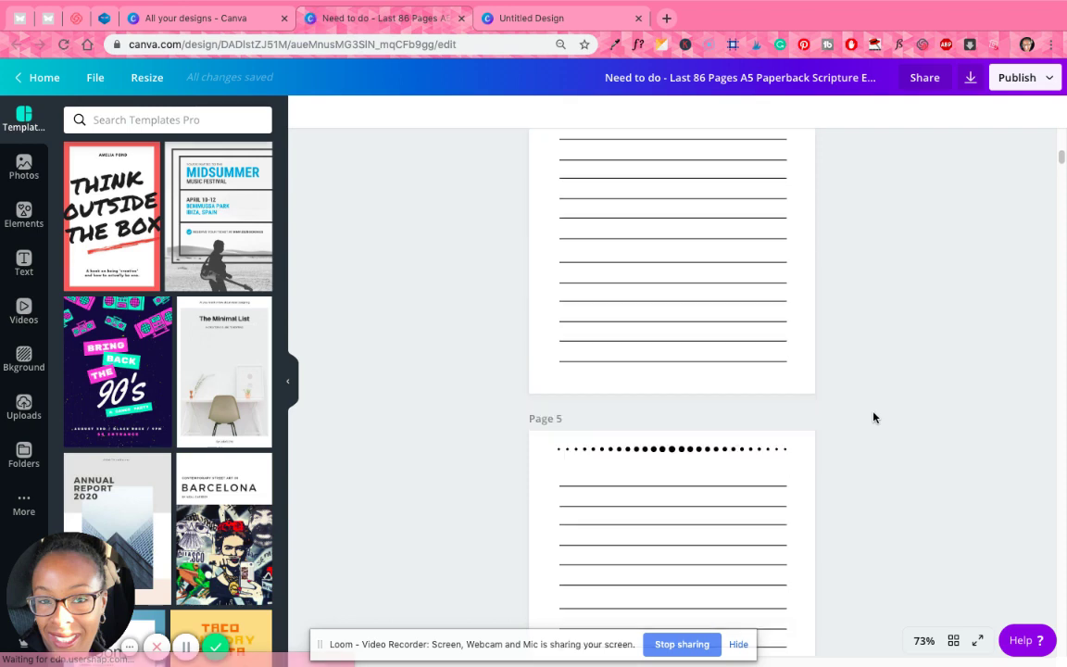
{"action": "scroll", "coordinate": [874, 418], "scroll_direction": "down", "scroll_amount": 5}
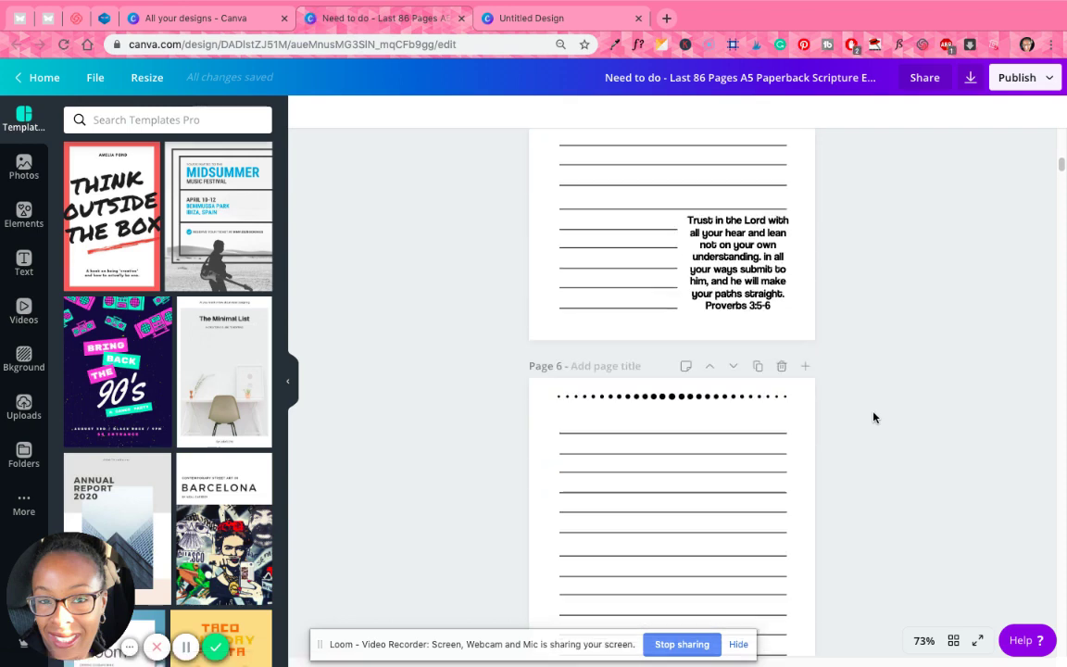
{"action": "scroll", "coordinate": [874, 418], "scroll_direction": "down", "scroll_amount": 8}
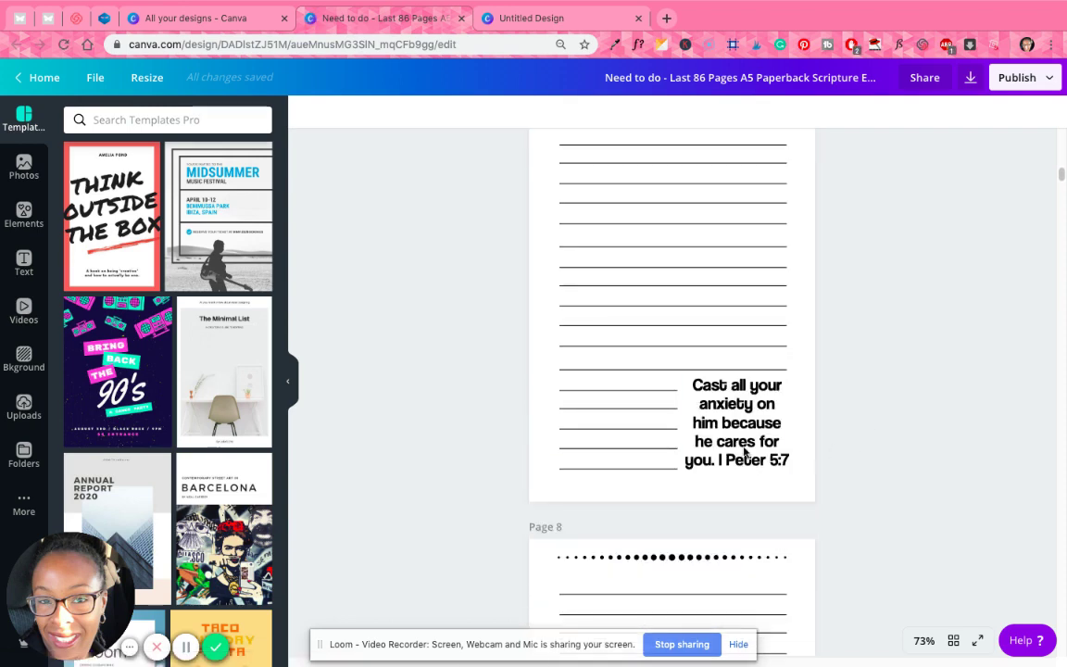
{"action": "left_click", "coordinate": [744, 451]}
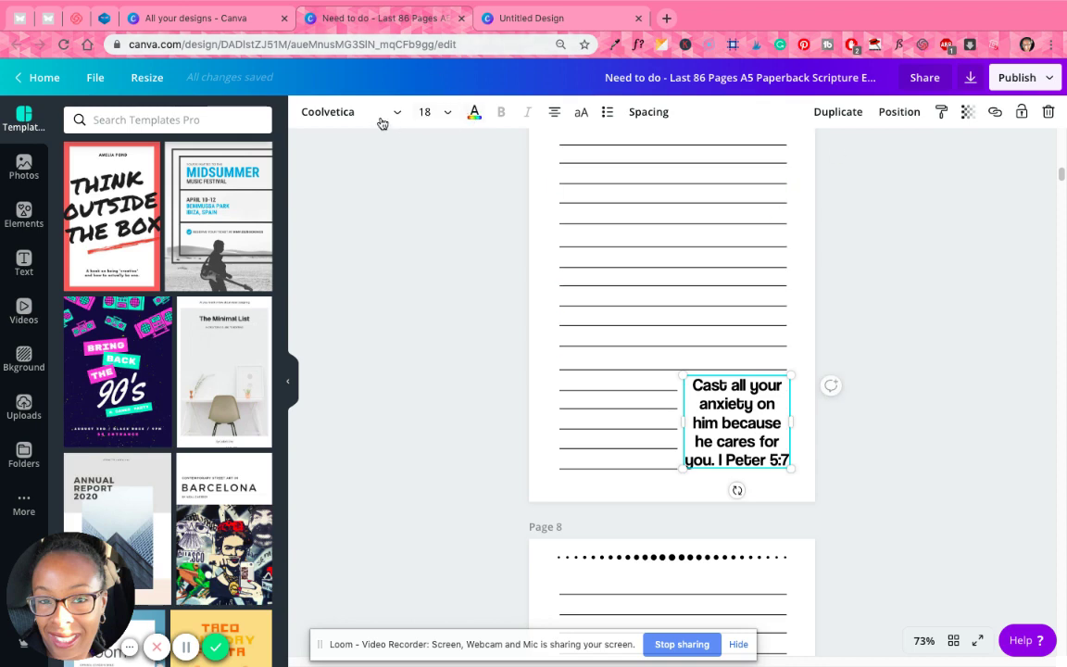
{"action": "right_click", "coordinate": [759, 433]}
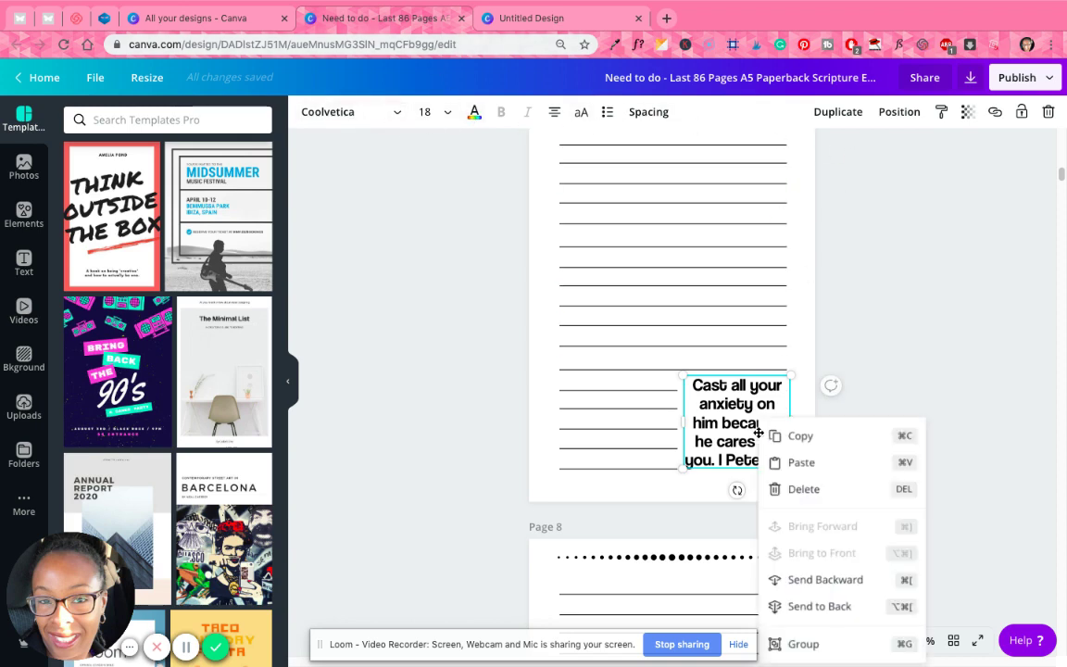
{"action": "left_click", "coordinate": [798, 435]}
Return to the 6 × 9 in floral design and add a heading text box to the page.
{"action": "left_click", "coordinate": [521, 18]}
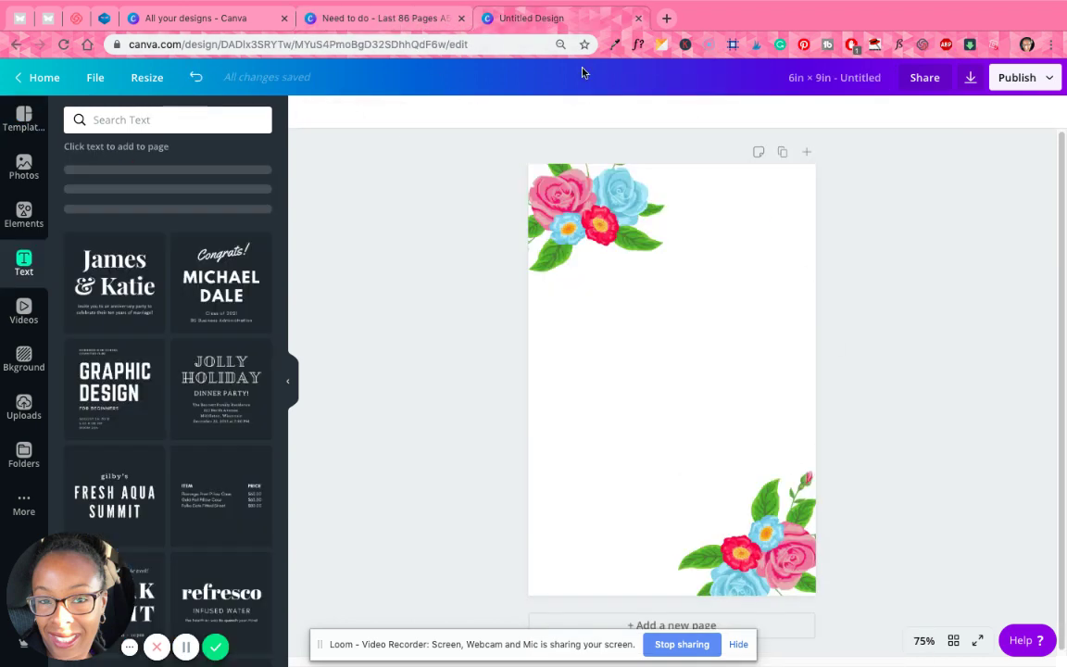
{"action": "left_click", "coordinate": [74, 169]}
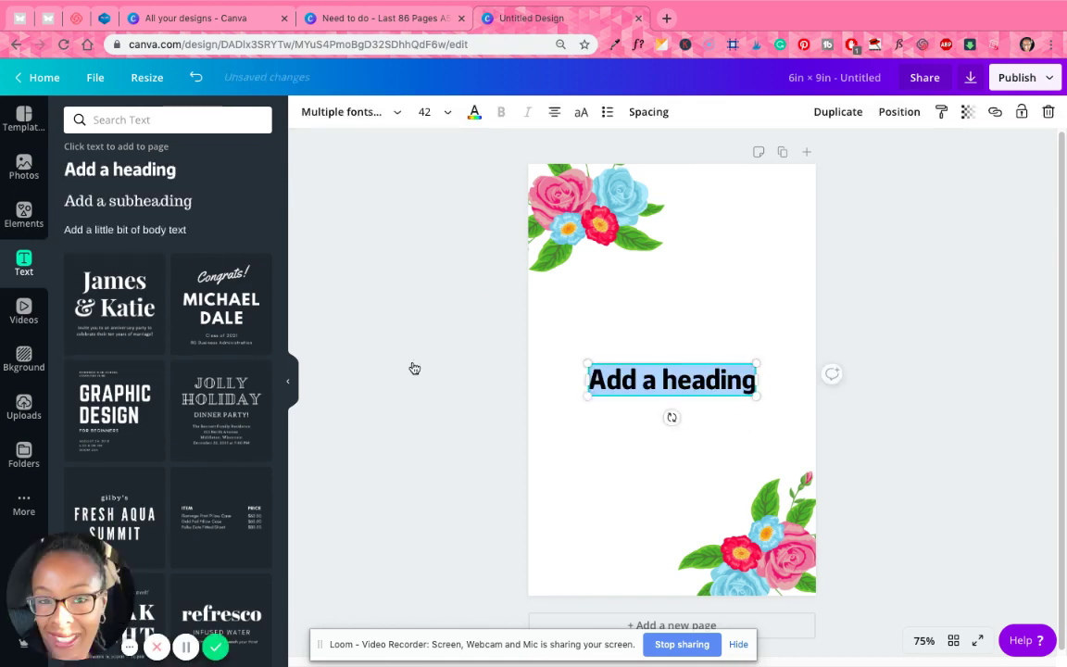
Try to paste the copied verse over the heading text, and undo the paste.
{"action": "right_click", "coordinate": [637, 389]}
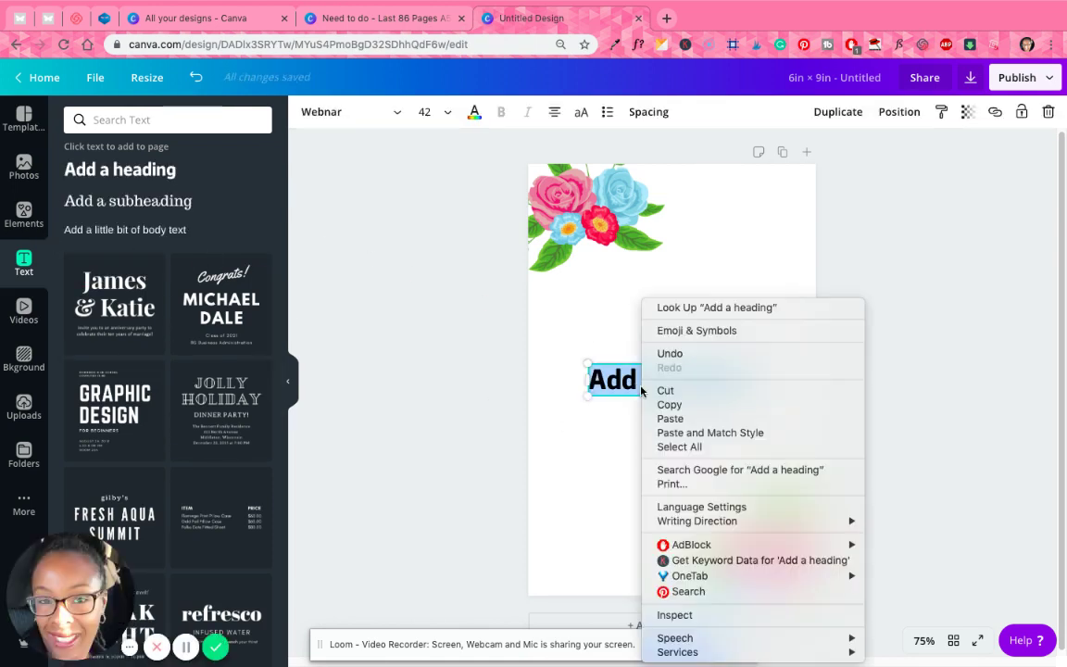
{"action": "left_click", "coordinate": [663, 419]}
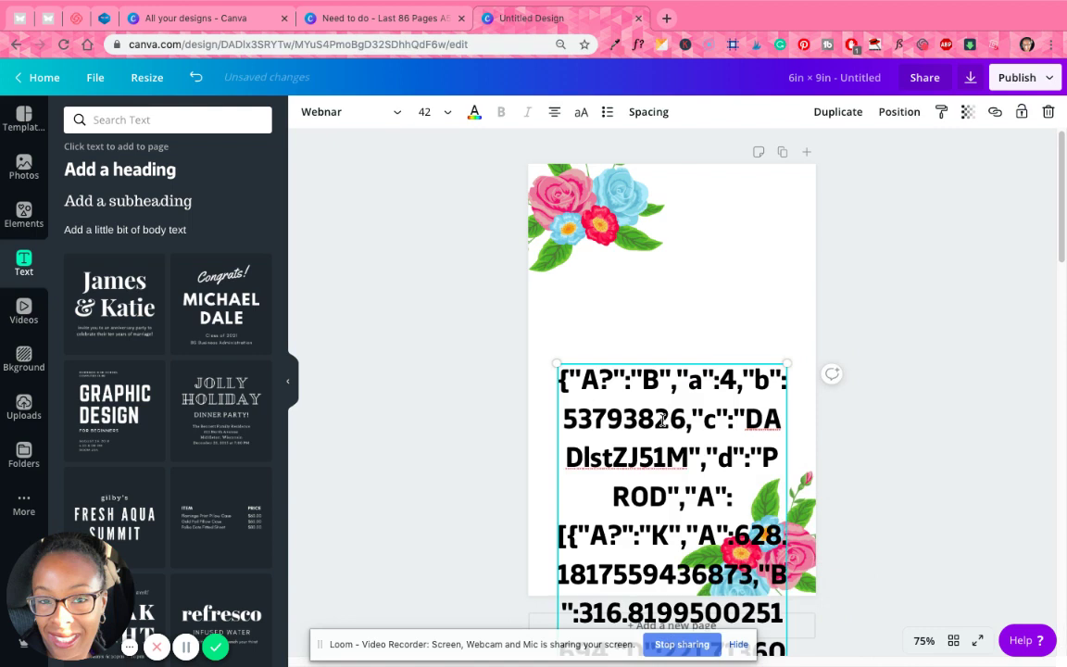
{"action": "left_click", "coordinate": [386, 203]}
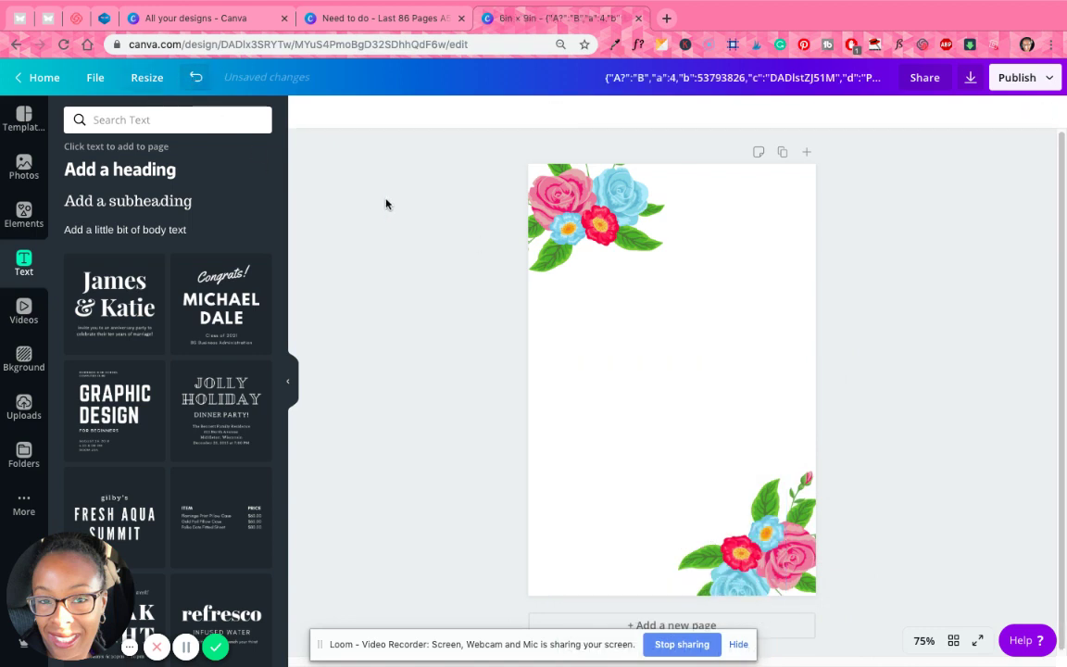
{"action": "key", "text": "ctrl+z"}
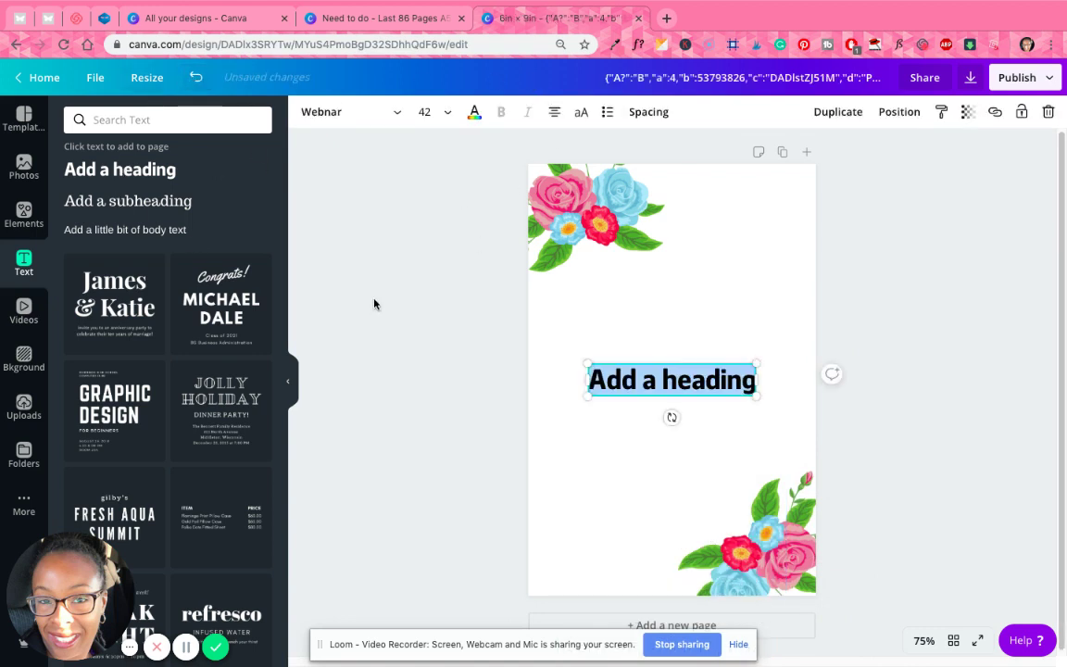
Try once more to paste the copied text box contents into the heading, and undo it.
{"action": "key", "text": "ctrl+v"}
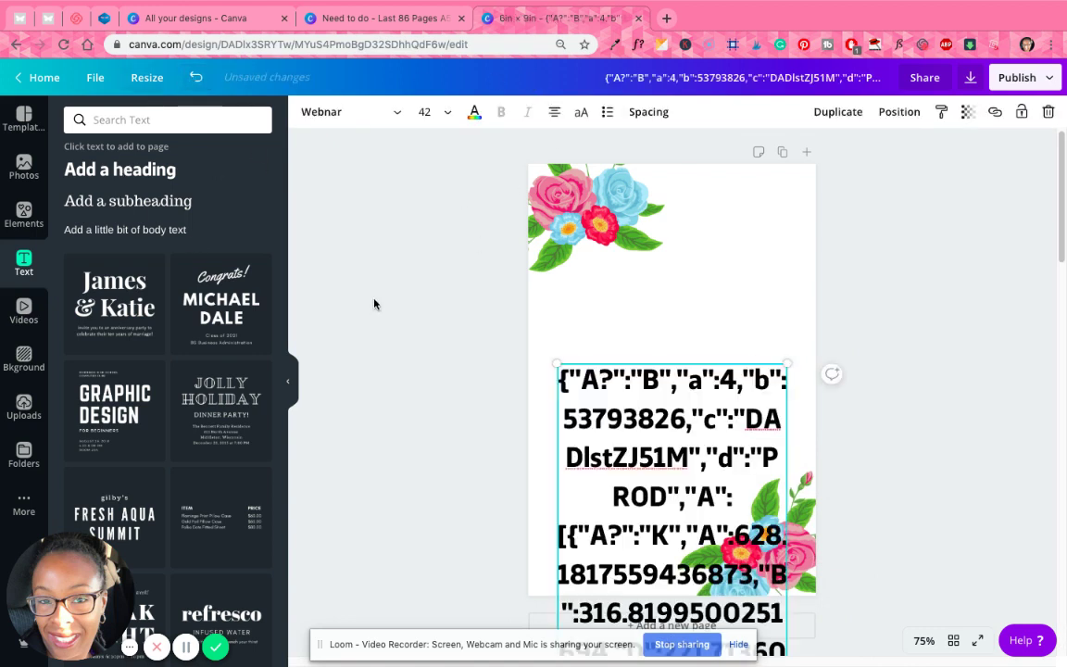
{"action": "left_click", "coordinate": [192, 78]}
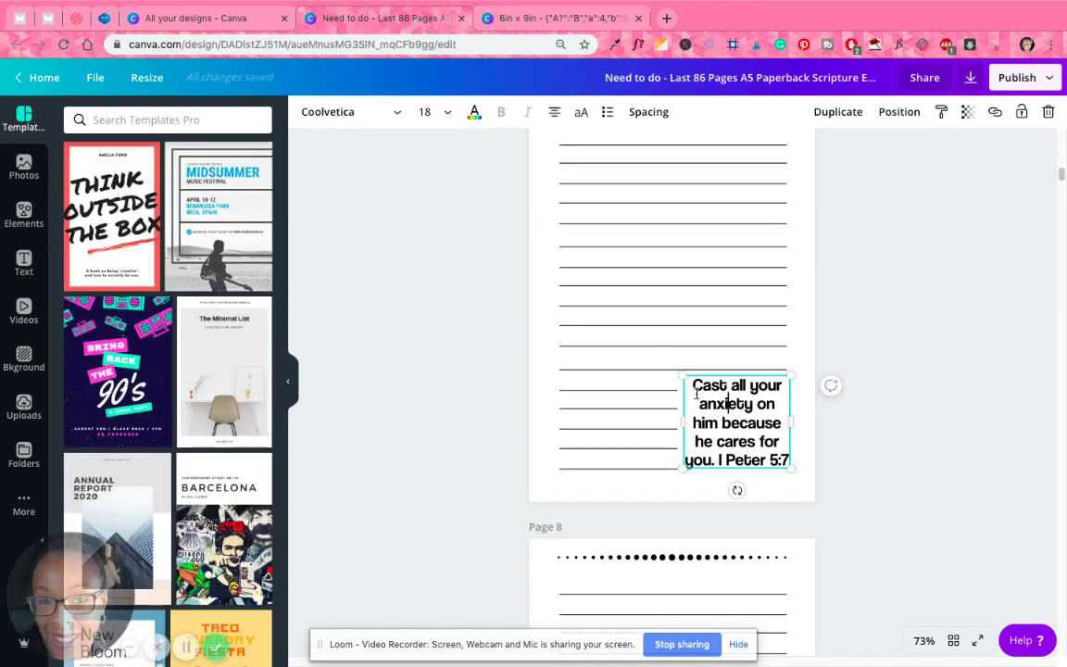
Copy the wording of the I Peter 5:7 verse from inside its text box in the journal design.
{"action": "left_click_drag", "start_coordinate": [691, 383], "coordinate": [783, 455]}
{"action": "right_click", "coordinate": [759, 444]}
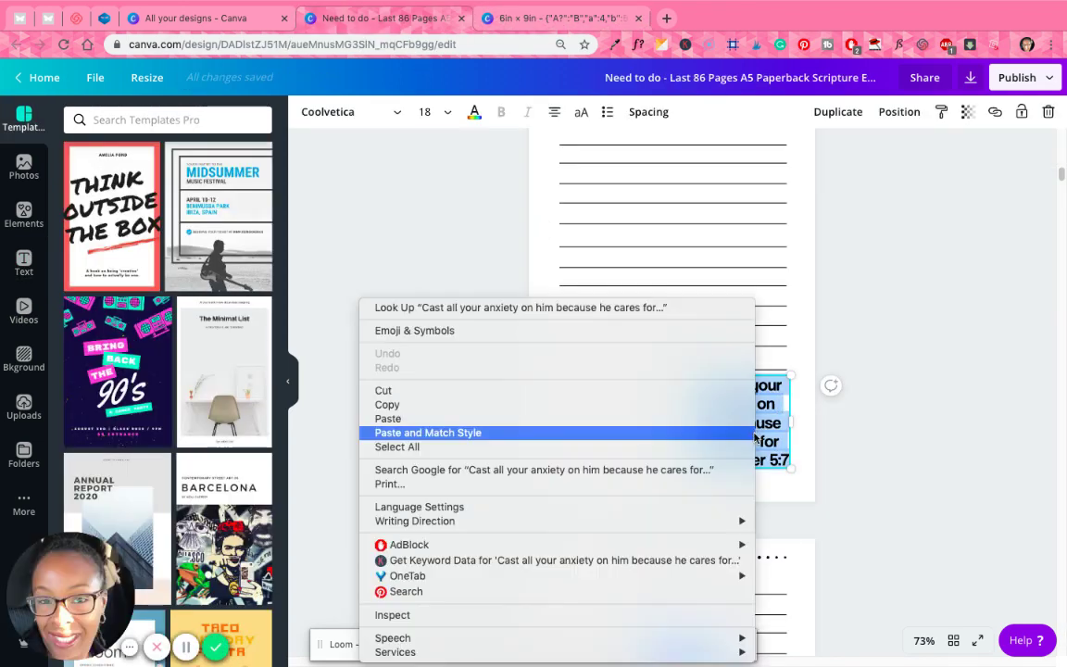
{"action": "left_click", "coordinate": [524, 412]}
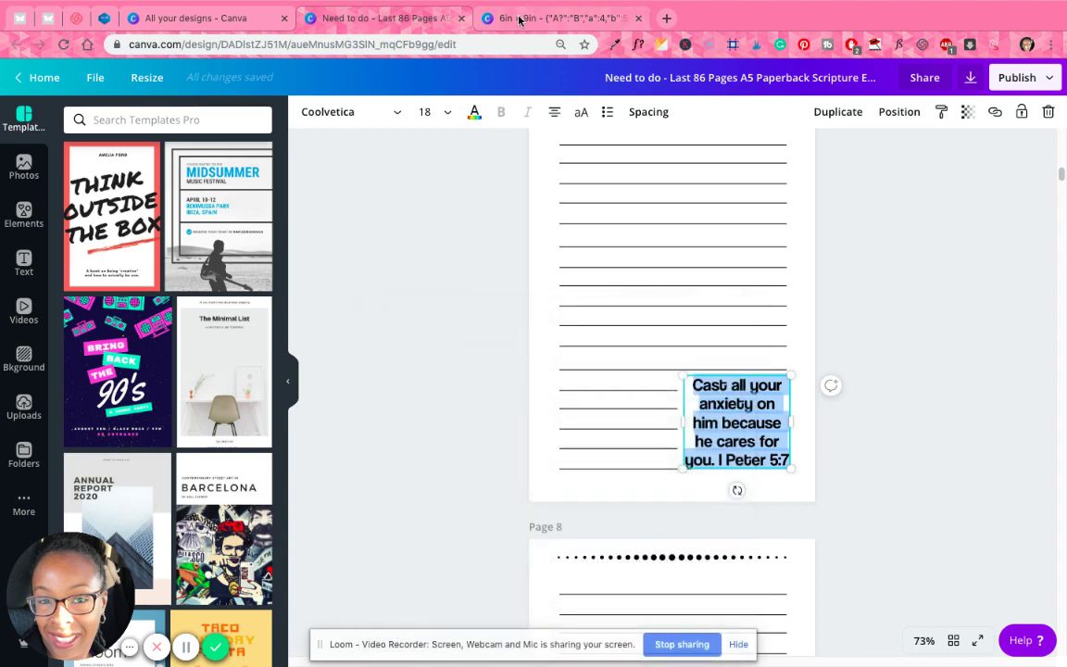
Add a subheading text box to the 6 × 9 in floral design and replace its text with the copied verse.
{"action": "left_click", "coordinate": [556, 17]}
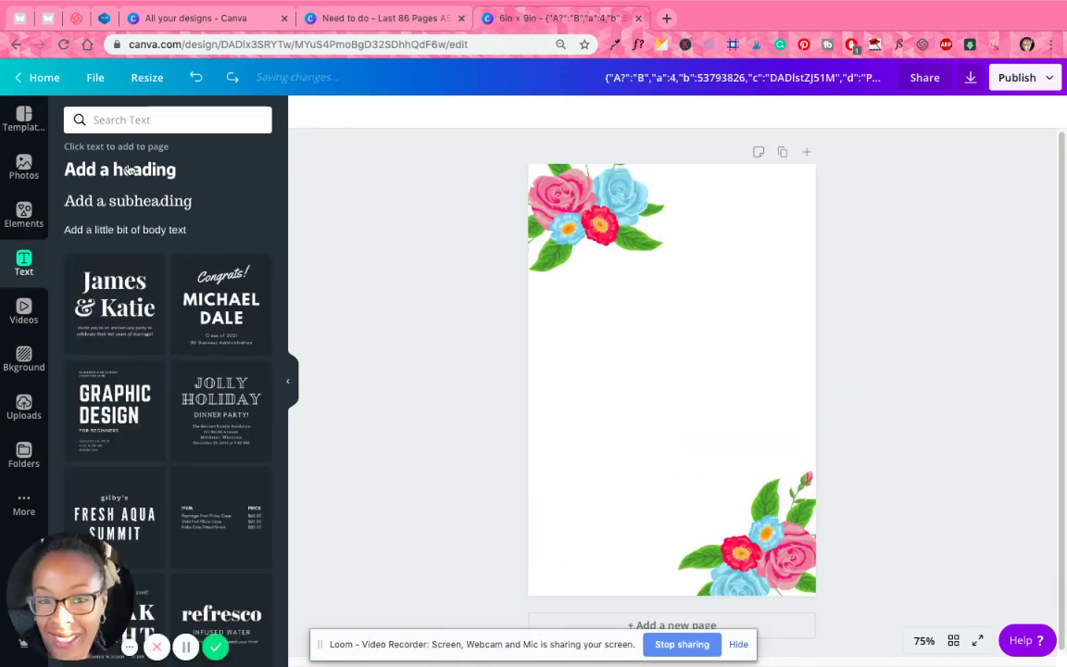
{"action": "left_click", "coordinate": [136, 200]}
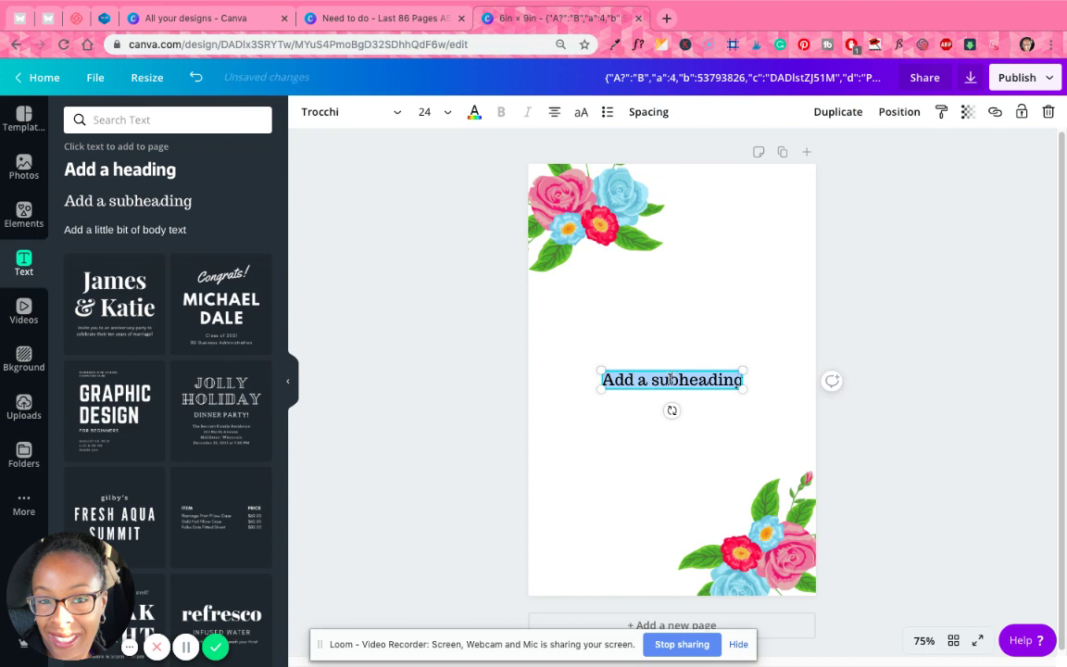
{"action": "right_click", "coordinate": [667, 383]}
{"action": "left_click", "coordinate": [690, 418]}
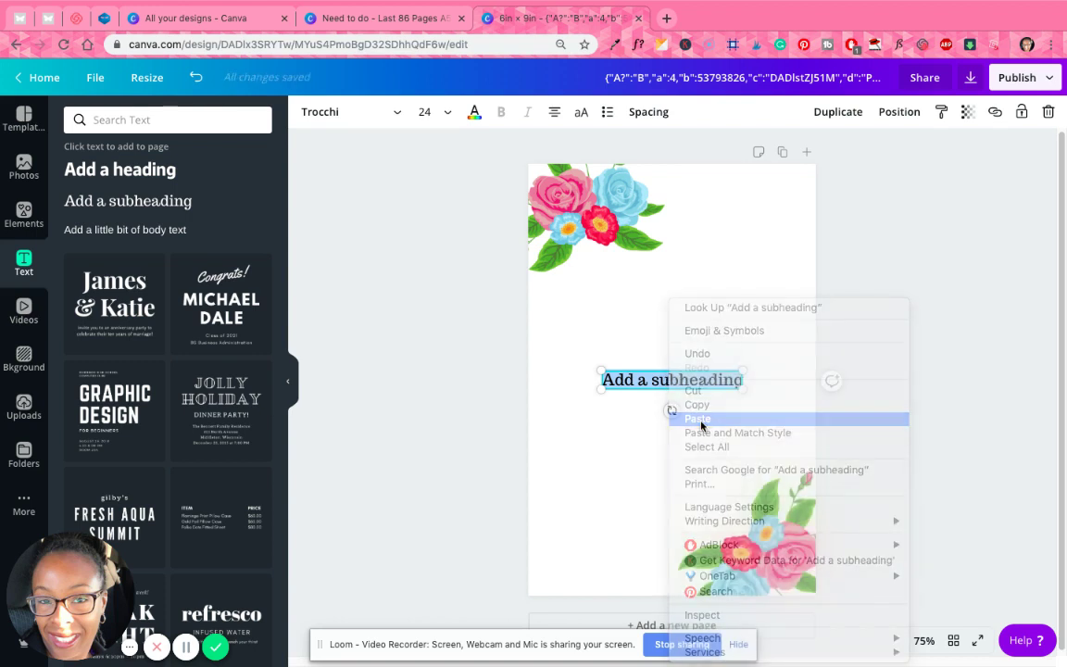
Shrink the verse text to about 16.7 pt and capitalize "Him" and "He" in its wording.
{"action": "left_click_drag", "start_coordinate": [787, 365], "coordinate": [717, 392]}
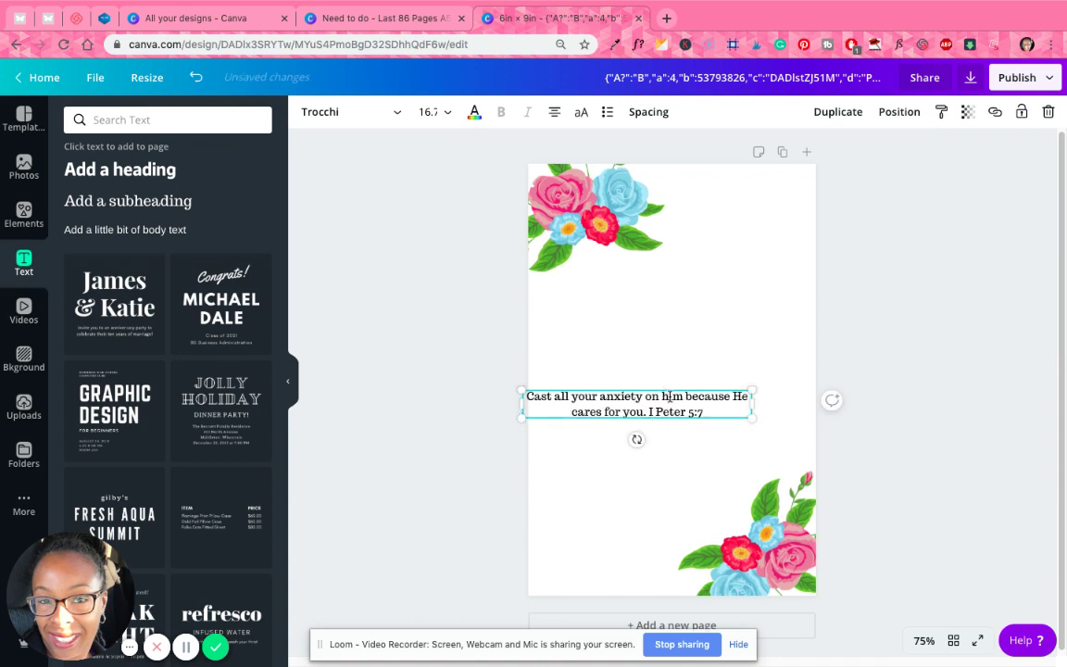
{"action": "key", "text": "BackSpace"}
{"action": "type", "text": "H"}
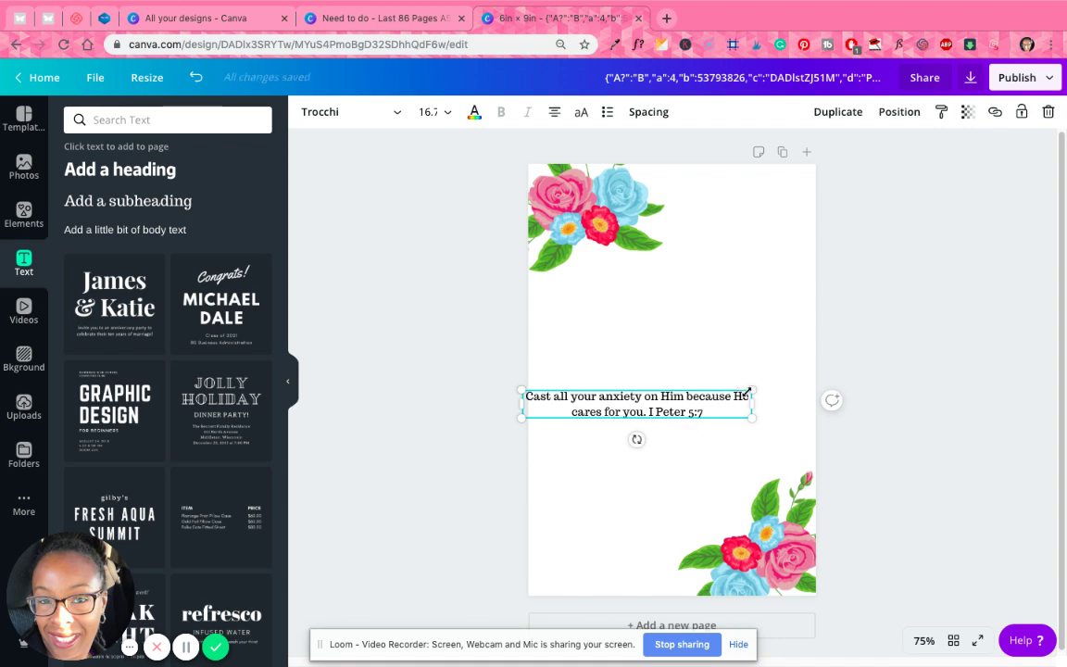
Resize and narrow the verse box so it wraps at about 19.7 pt, and put "I Peter 5:7" on its own line.
{"action": "left_click_drag", "start_coordinate": [747, 392], "coordinate": [641, 388]}
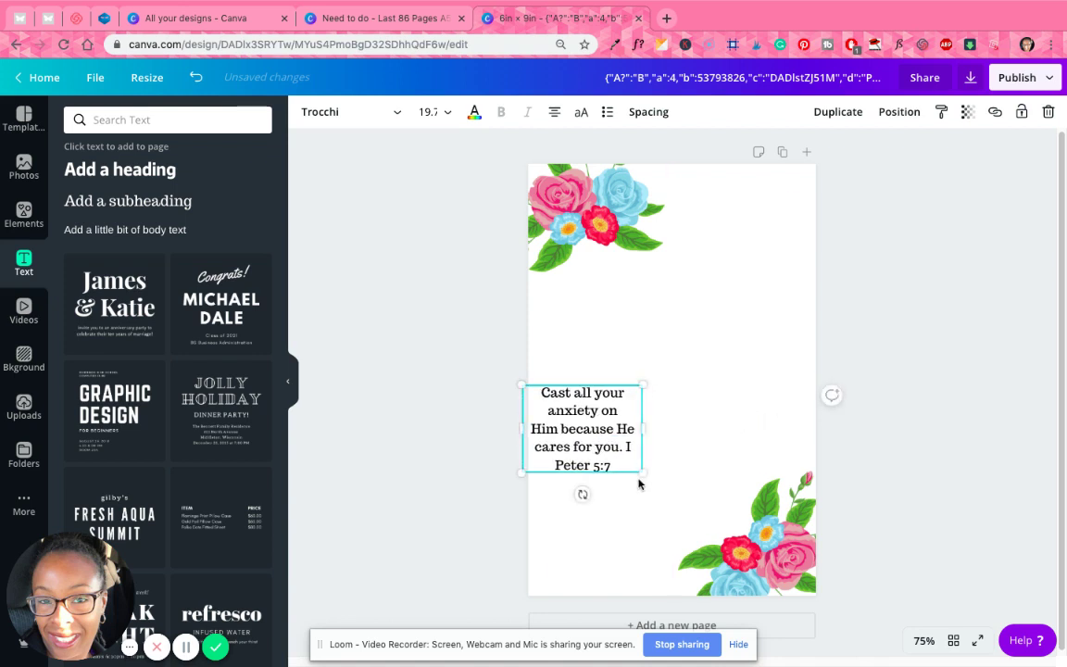
{"action": "mouse_move", "coordinate": [634, 427]}
{"action": "left_mouse_down"}
{"action": "mouse_move", "coordinate": [618, 425]}
{"action": "mouse_move", "coordinate": [630, 428]}
{"action": "mouse_move", "coordinate": [623, 444]}
{"action": "left_mouse_up"}
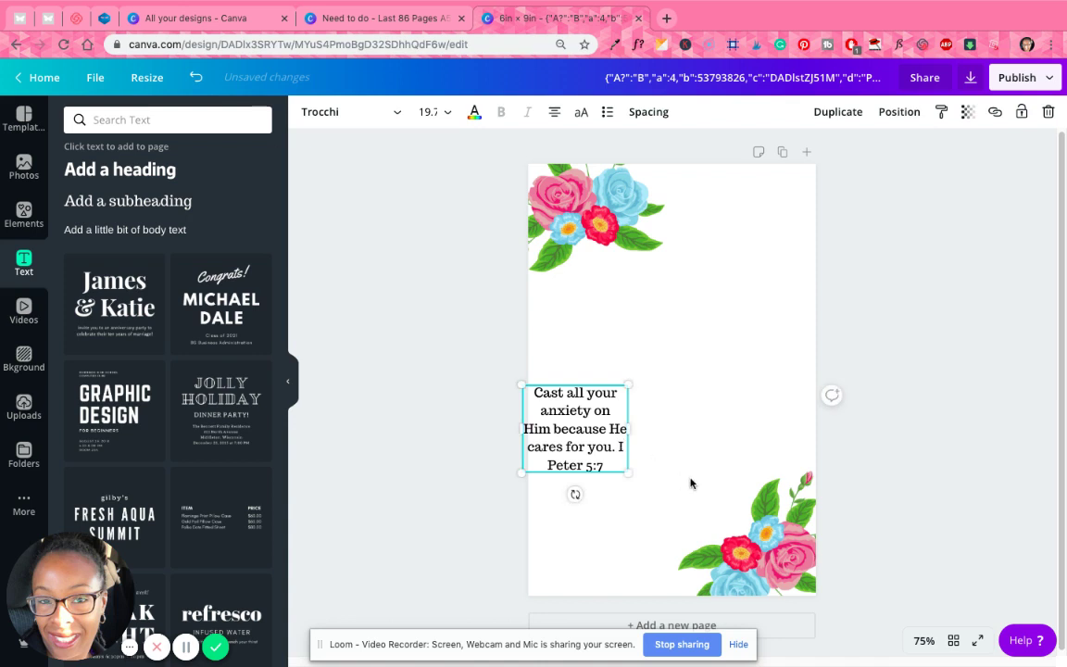
{"action": "key", "text": "BackSpace"}
{"action": "key", "text": "Return"}
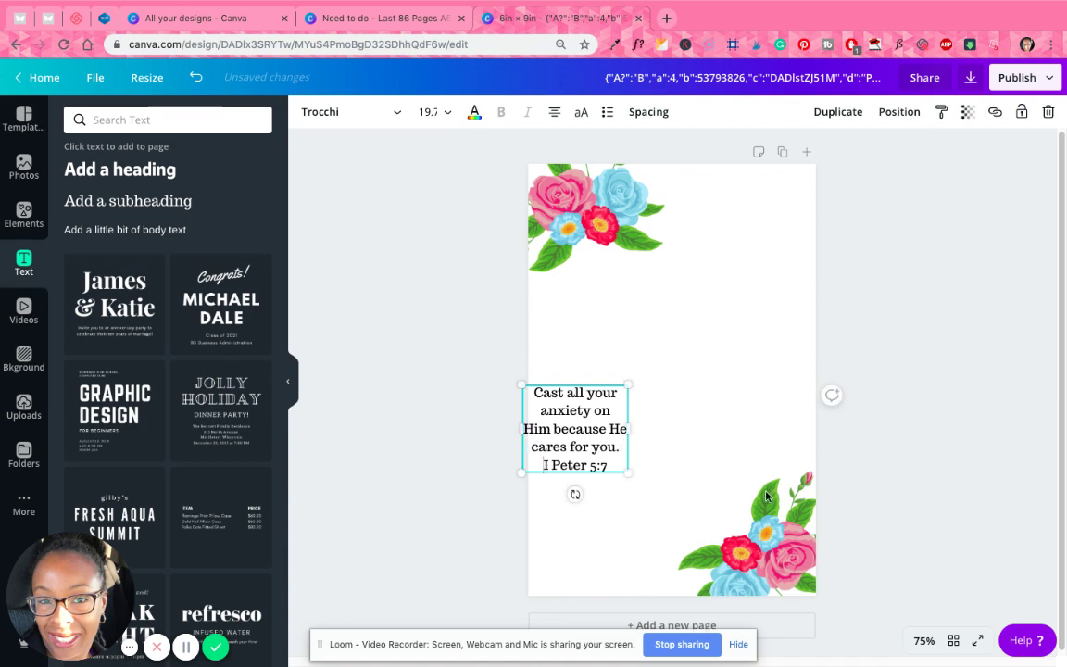
Enlarge the verse to about 50.3 pt and center it on the page between the corner flowers.
{"action": "left_click_drag", "start_coordinate": [629, 385], "coordinate": [843, 350]}
{"action": "left_click_drag", "start_coordinate": [704, 360], "coordinate": [722, 408]}
{"action": "left_click", "coordinate": [907, 377]}
{"action": "left_click_drag", "start_coordinate": [651, 319], "coordinate": [664, 346]}
{"action": "left_click", "coordinate": [919, 370]}
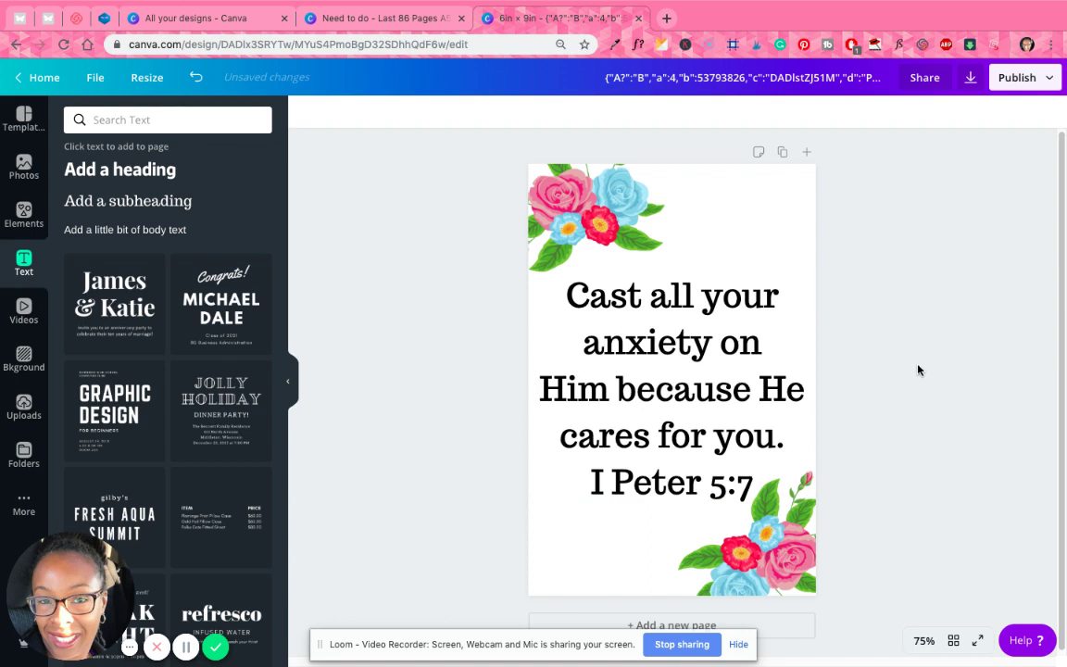
{"action": "left_click_drag", "start_coordinate": [717, 397], "coordinate": [716, 394]}
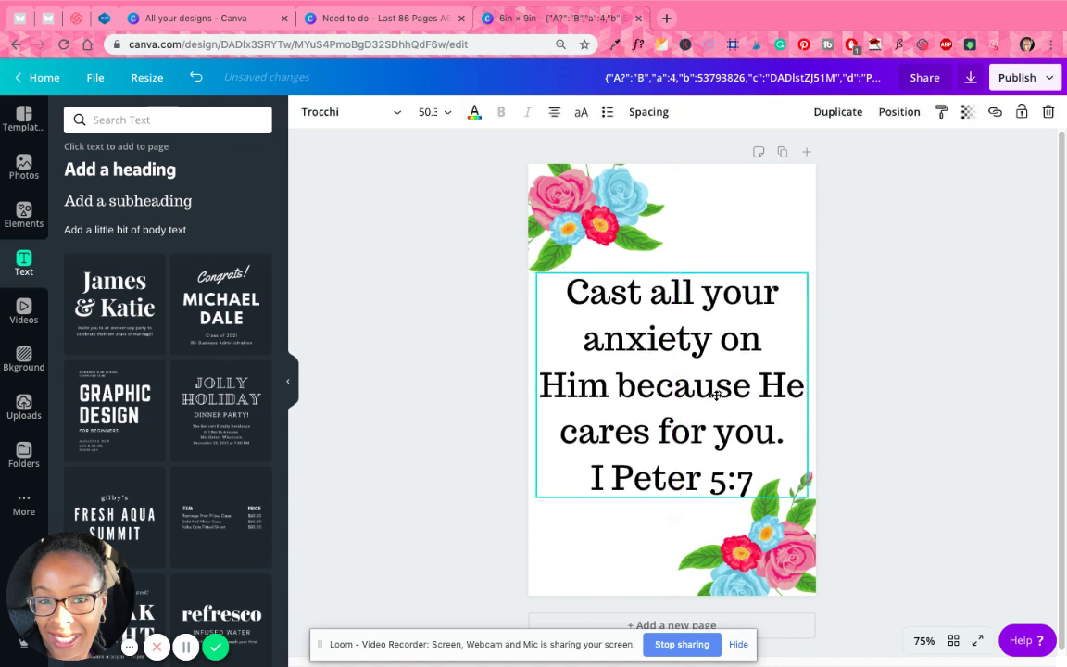
Try peach, yellow, lime green and pink as the page background, ending with turquoise.
{"action": "left_click", "coordinate": [769, 214]}
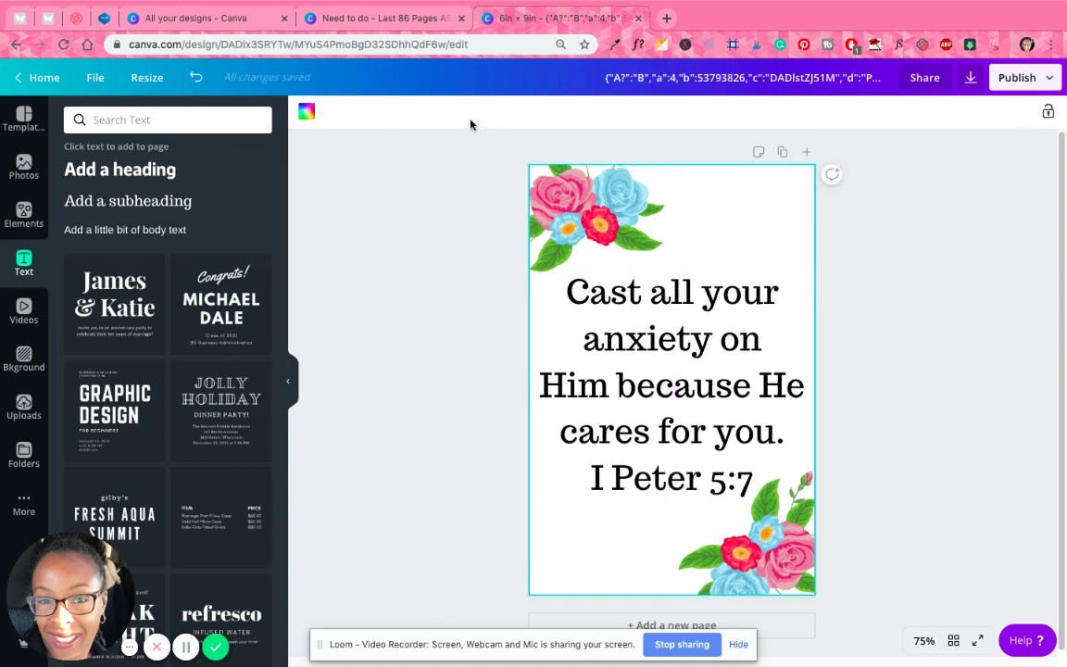
{"action": "left_click", "coordinate": [307, 112]}
{"action": "left_click", "coordinate": [113, 227]}
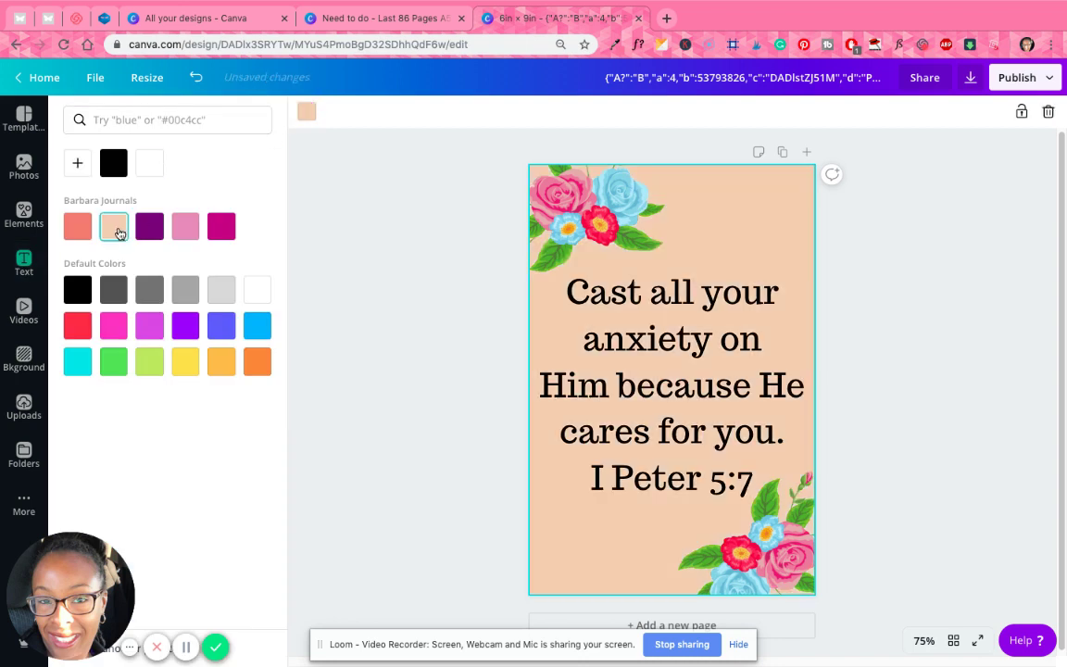
{"action": "left_click", "coordinate": [180, 373]}
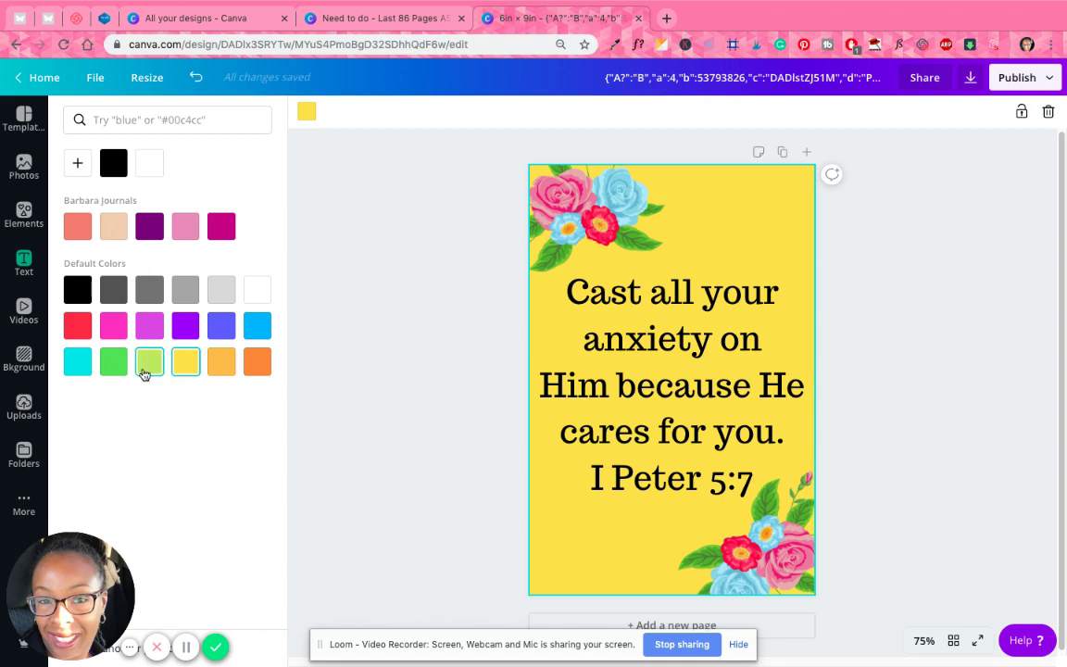
{"action": "left_click", "coordinate": [144, 373]}
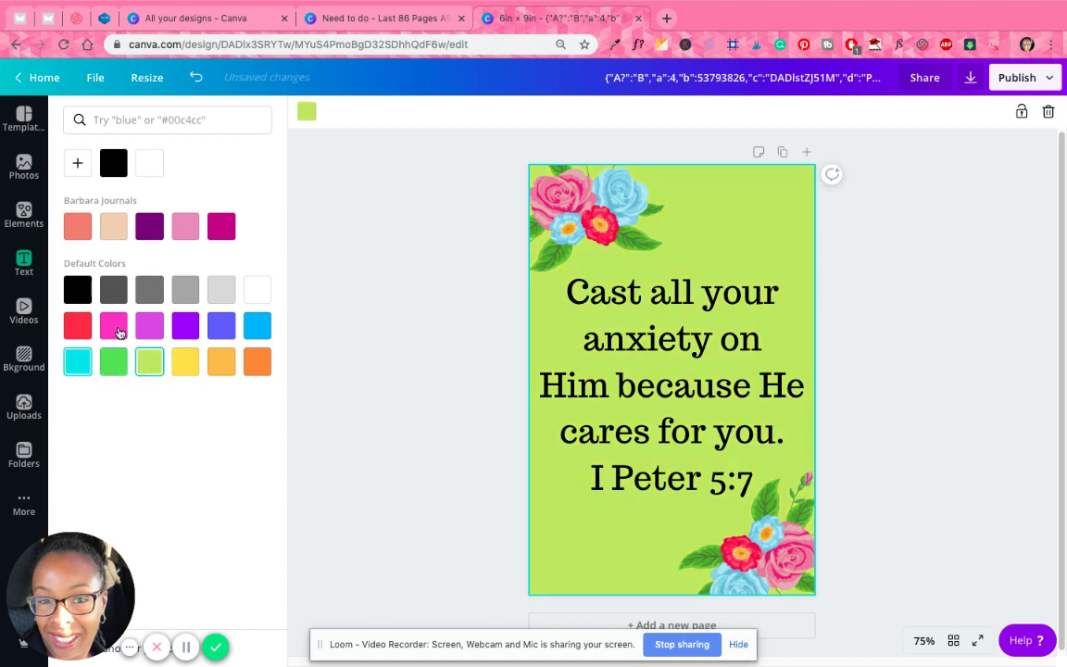
{"action": "left_click", "coordinate": [117, 330]}
{"action": "left_click", "coordinate": [80, 368]}
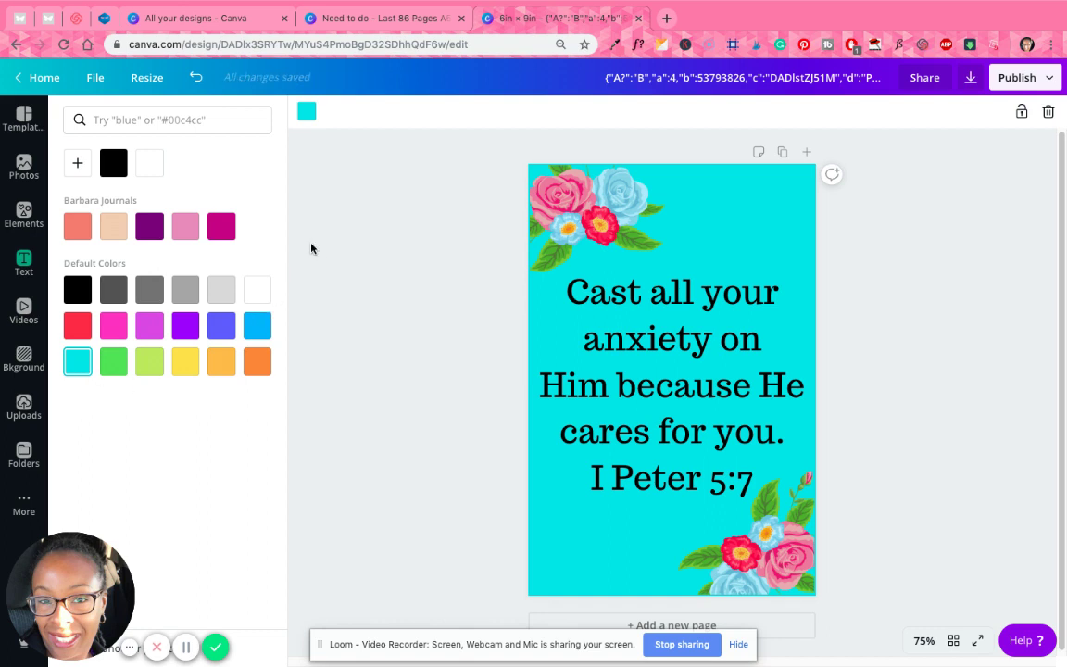
Change the verse text color to white.
{"action": "left_click", "coordinate": [657, 309]}
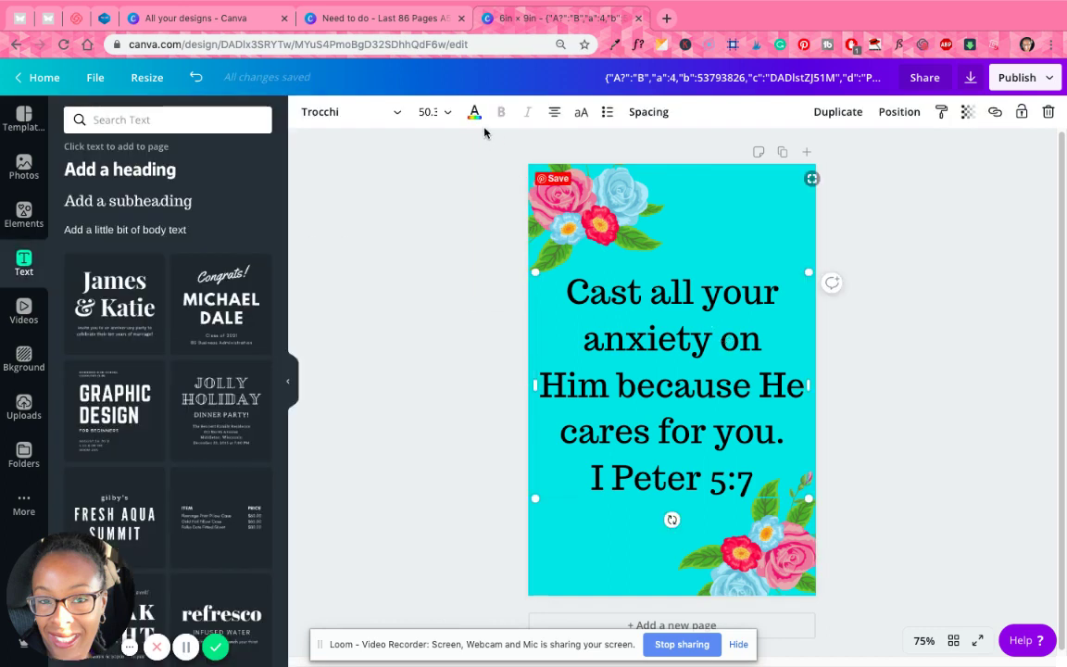
{"action": "left_click", "coordinate": [474, 113]}
{"action": "left_click", "coordinate": [257, 290]}
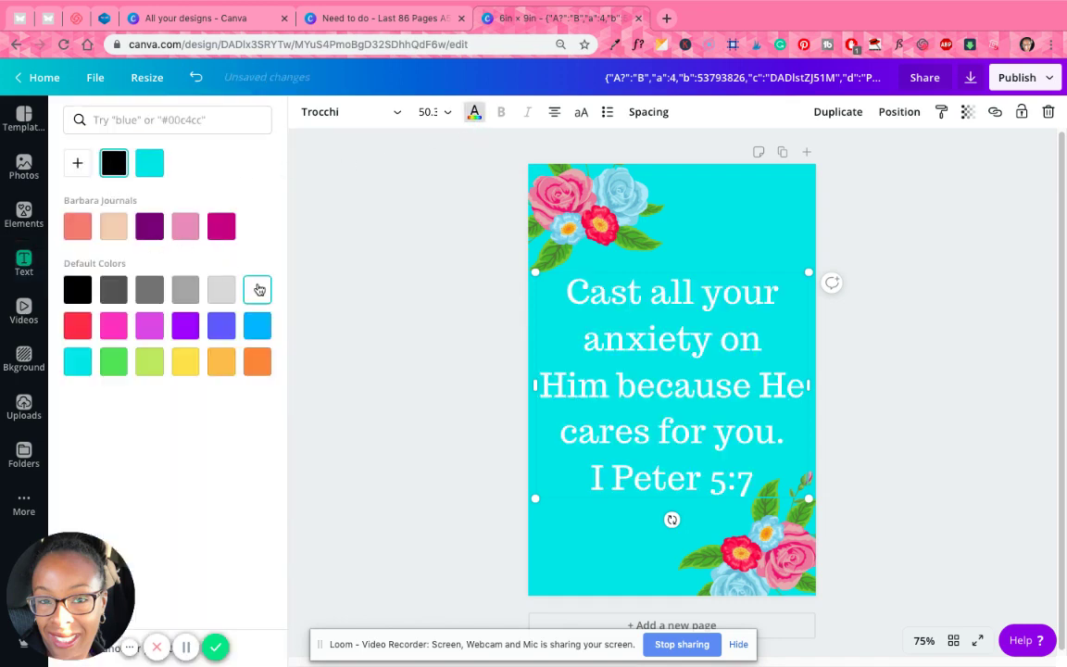
{"action": "left_click", "coordinate": [919, 206]}
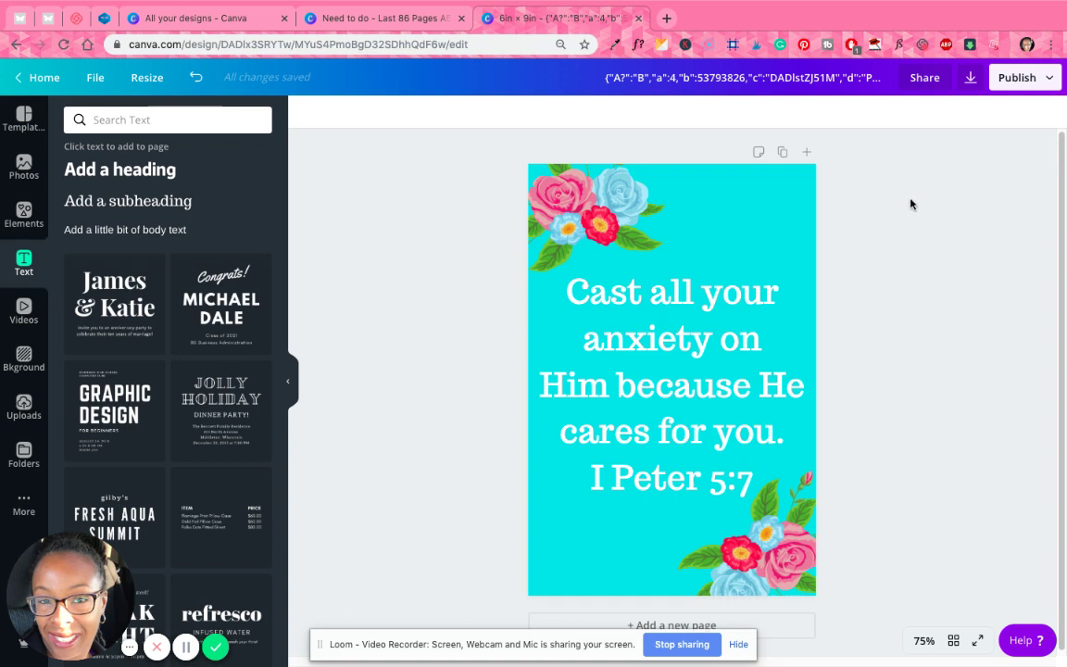
Reset the page background to white and remove the verse text, leaving only the corner flowers.
{"action": "left_click", "coordinate": [586, 212]}
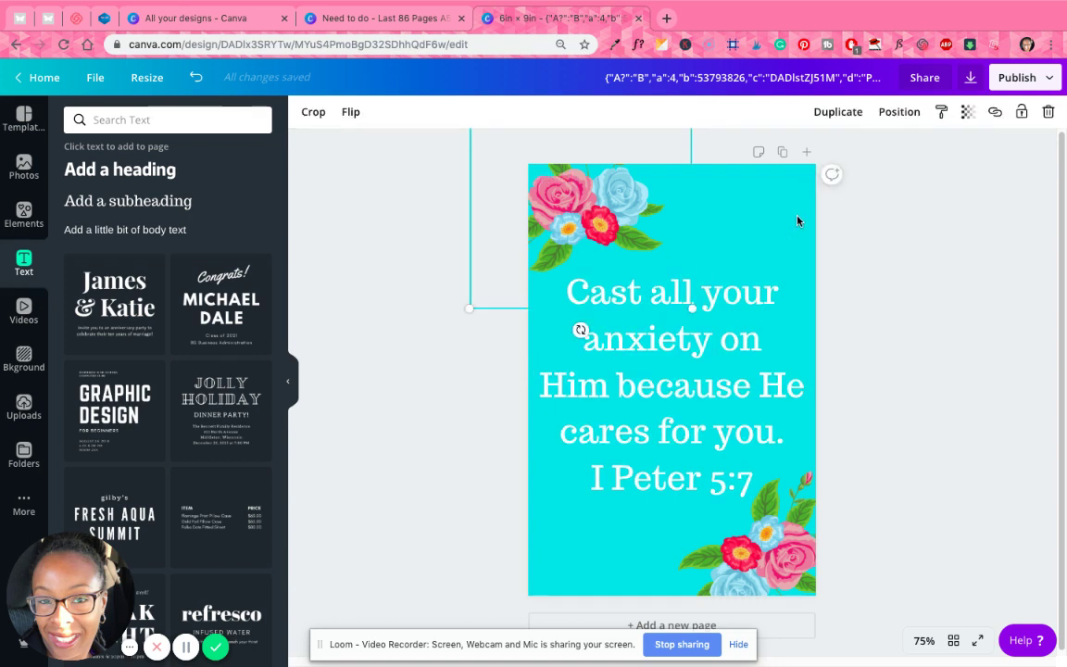
{"action": "left_click", "coordinate": [696, 364]}
{"action": "left_click", "coordinate": [668, 190]}
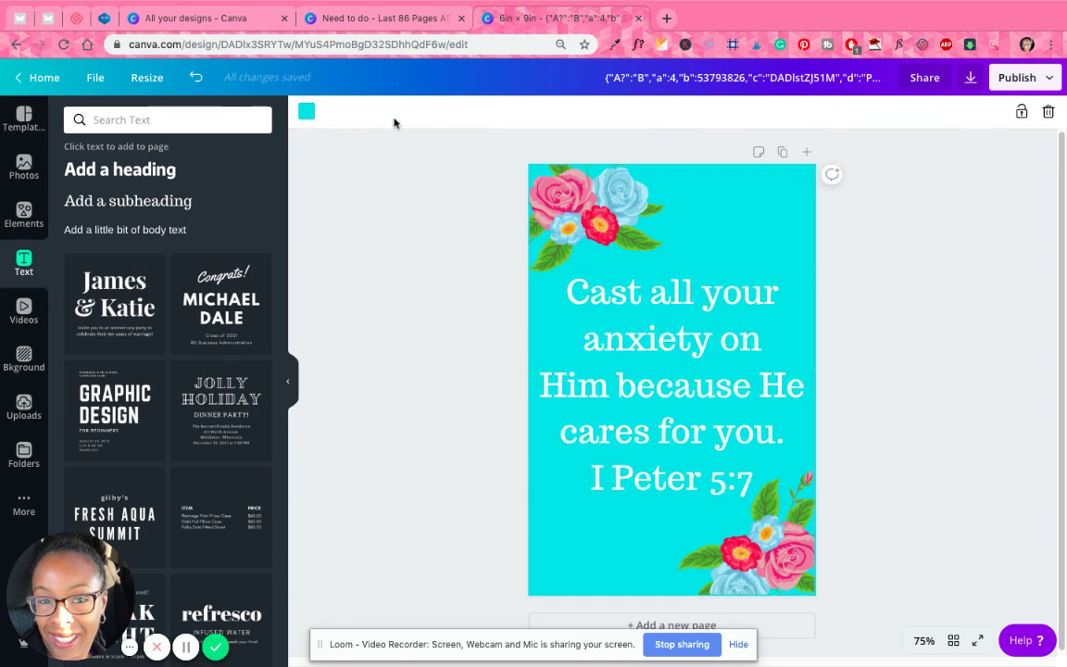
{"action": "left_click", "coordinate": [306, 112]}
{"action": "left_click", "coordinate": [148, 164]}
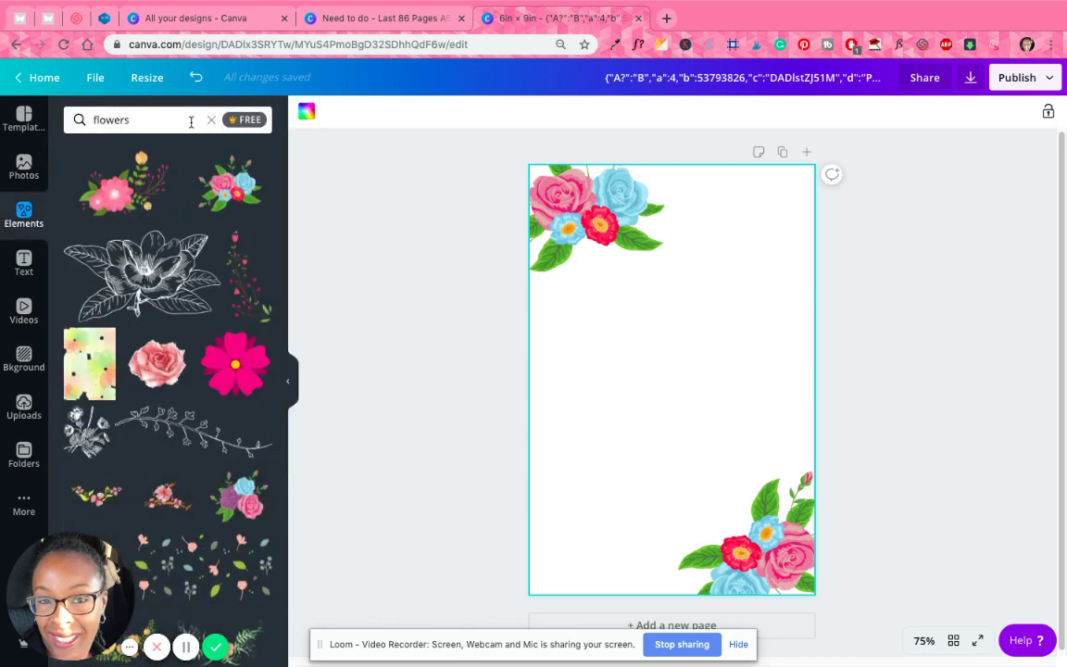
{"action": "left_click", "coordinate": [210, 123]}
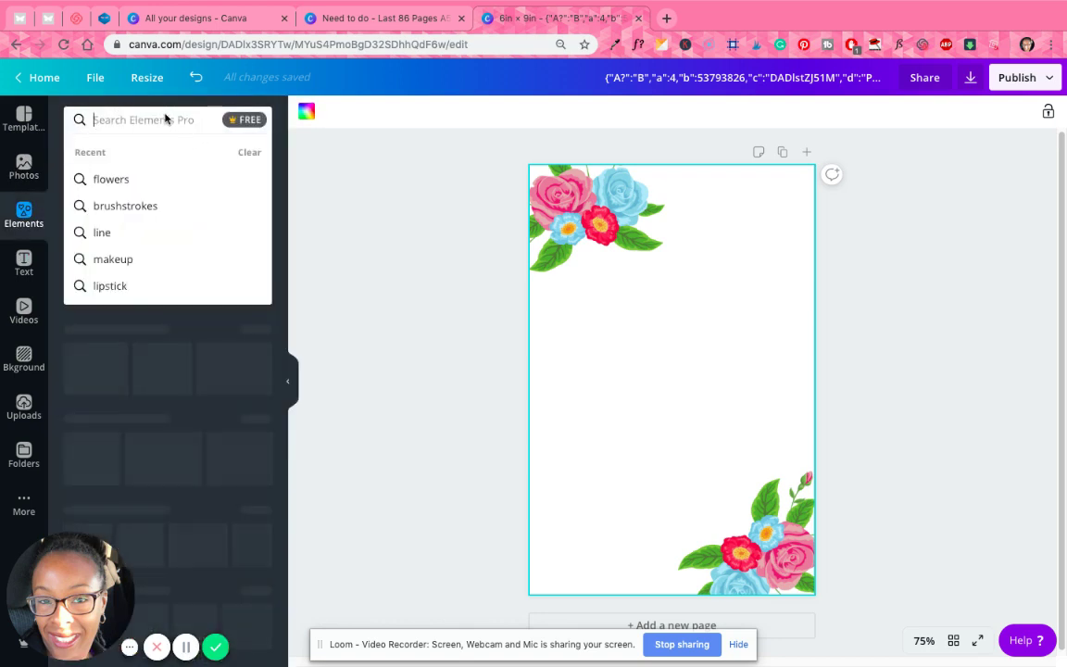
{"action": "type", "text": "lin"}
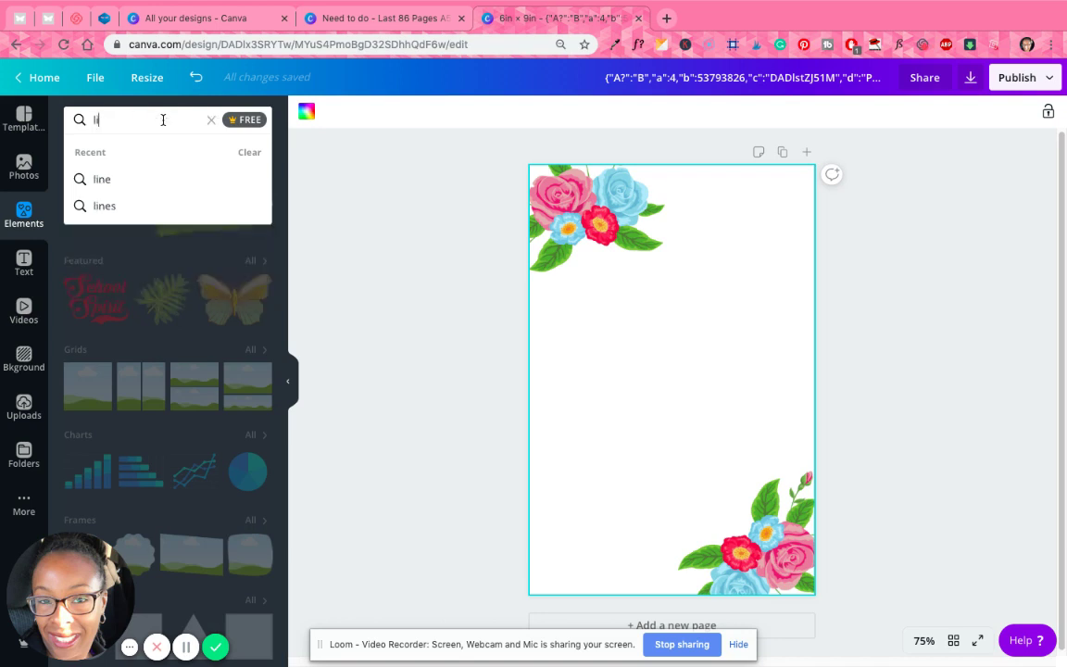
{"action": "key", "text": "BackSpace"}
{"action": "key", "text": "BackSpace"}
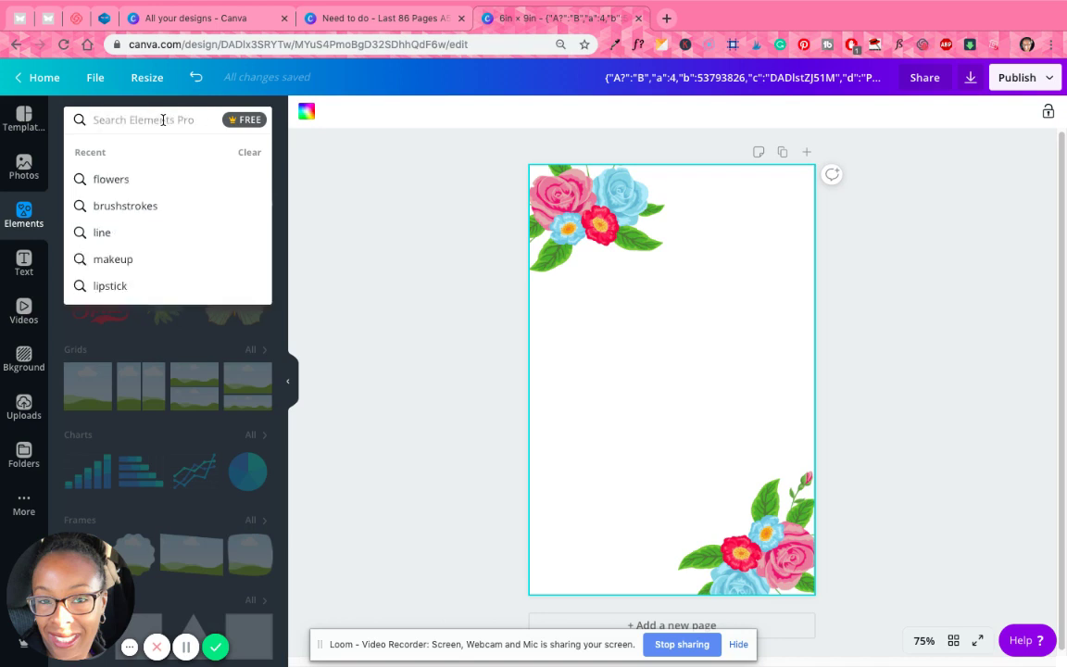
Add a square outline from the Shapes collection and stretch it into a thin rectangular frame just inside the page edges.
{"action": "left_click", "coordinate": [30, 225]}
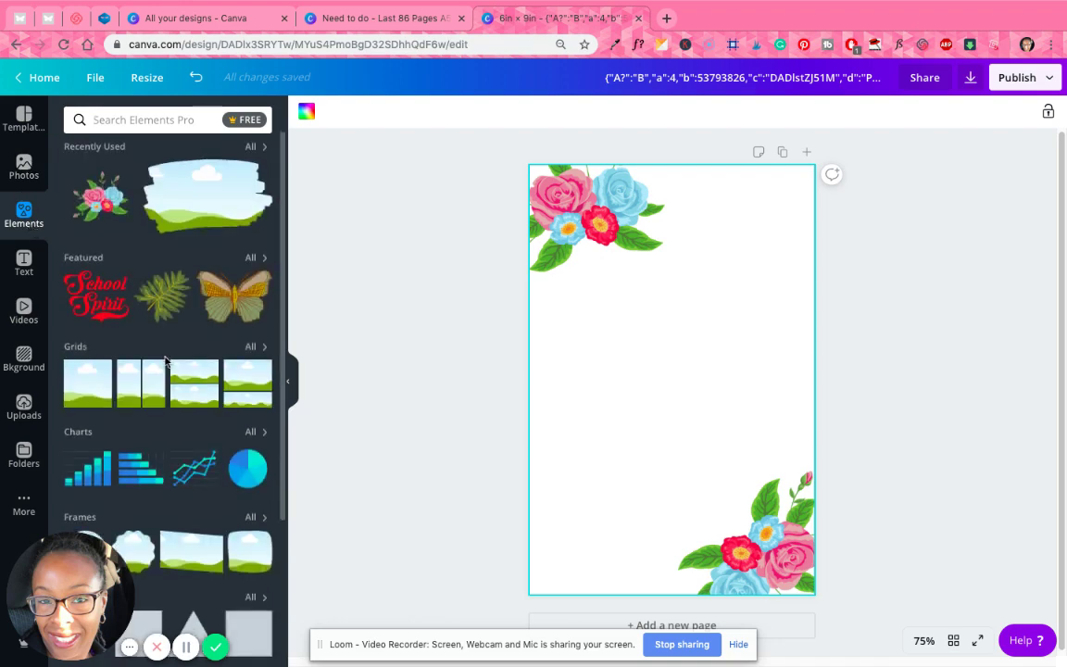
{"action": "scroll", "coordinate": [164, 358], "scroll_direction": "down", "scroll_amount": 4}
{"action": "scroll", "coordinate": [227, 302], "scroll_direction": "down", "scroll_amount": 2}
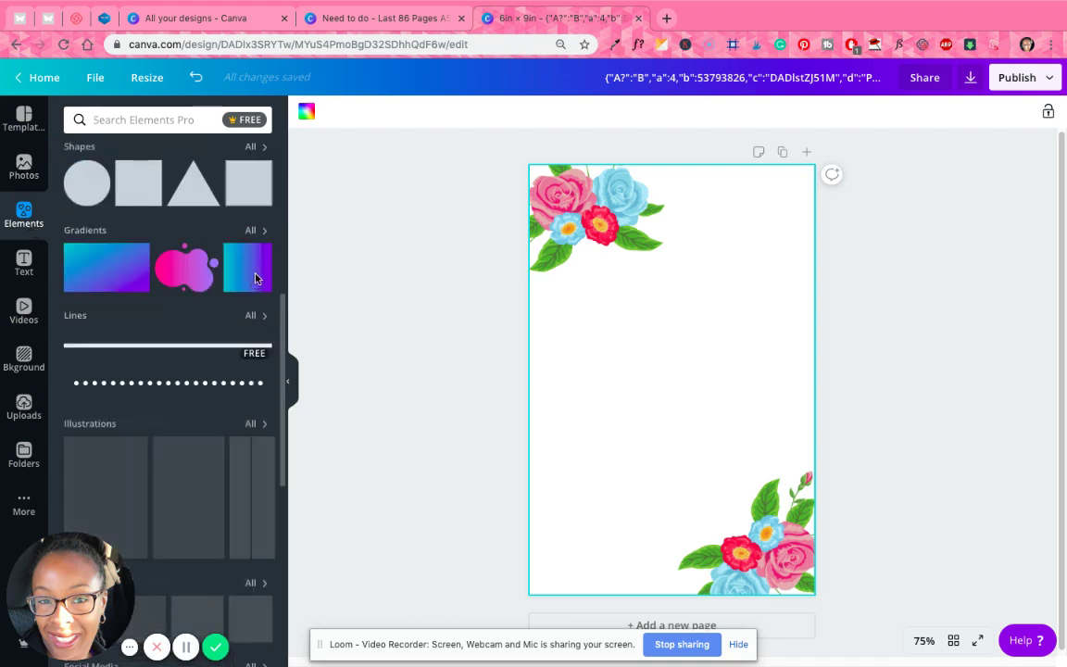
{"action": "left_click", "coordinate": [251, 146]}
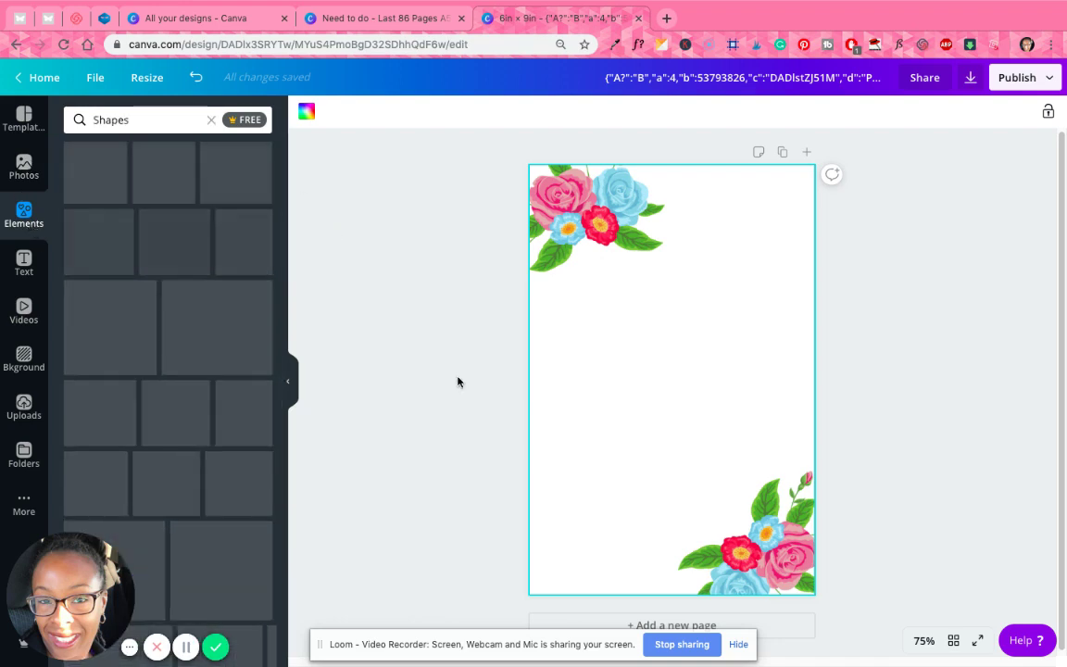
{"action": "left_click", "coordinate": [239, 407]}
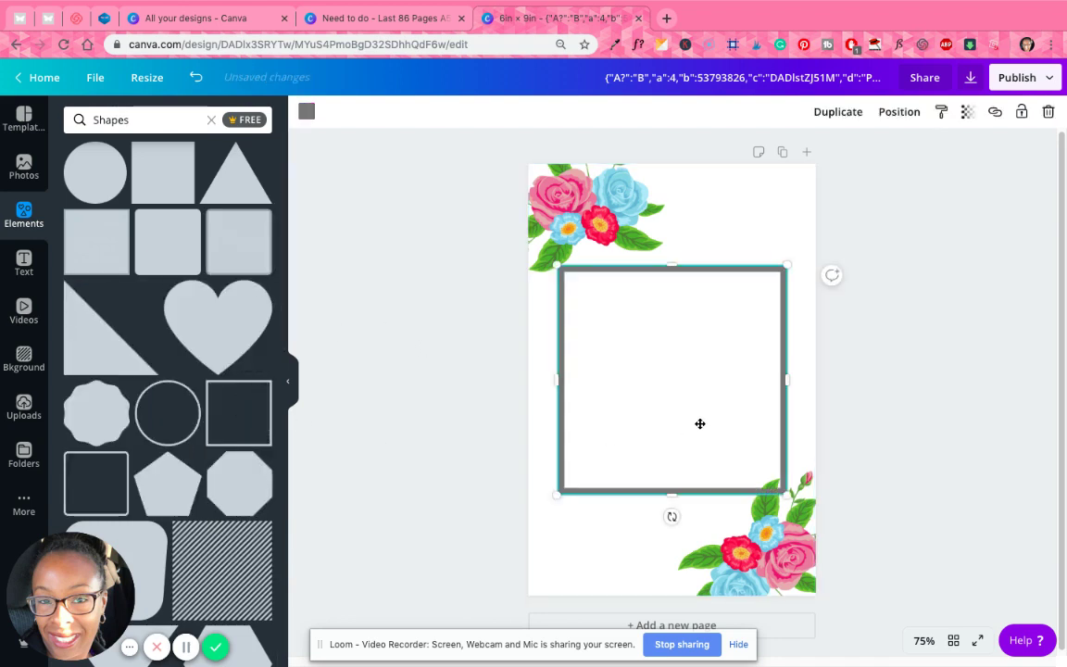
{"action": "left_click_drag", "start_coordinate": [761, 464], "coordinate": [614, 583]}
{"action": "left_click_drag", "start_coordinate": [603, 382], "coordinate": [790, 408]}
Recolor the thin rectangular frame turquoise from the default colors.
{"action": "left_click", "coordinate": [306, 112]}
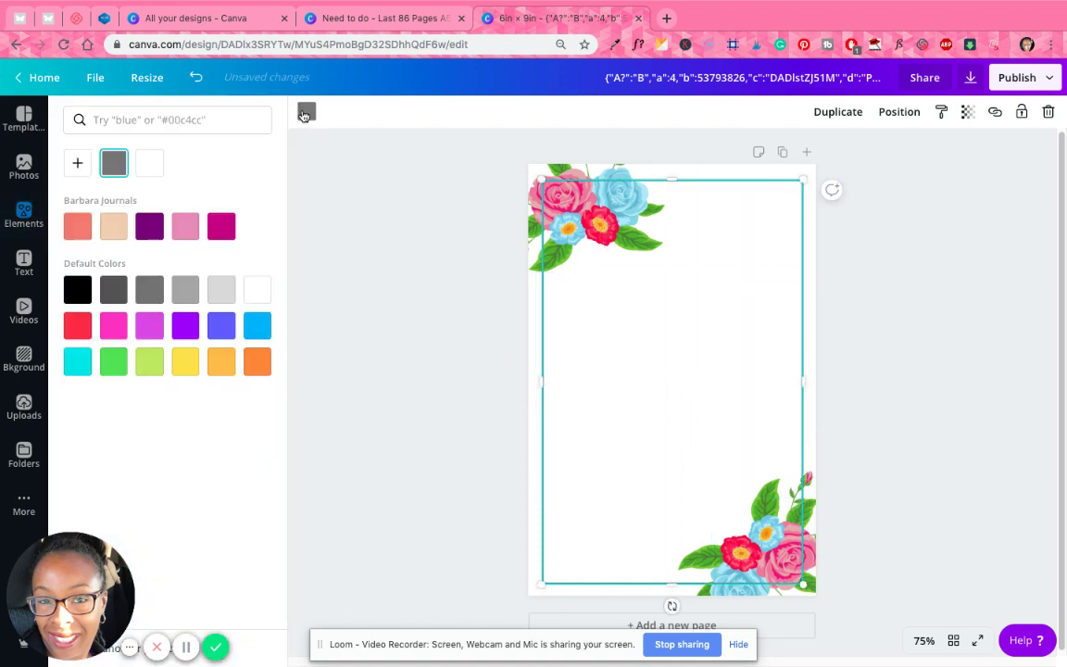
{"action": "left_click", "coordinate": [405, 393]}
{"action": "left_click", "coordinate": [515, 159]}
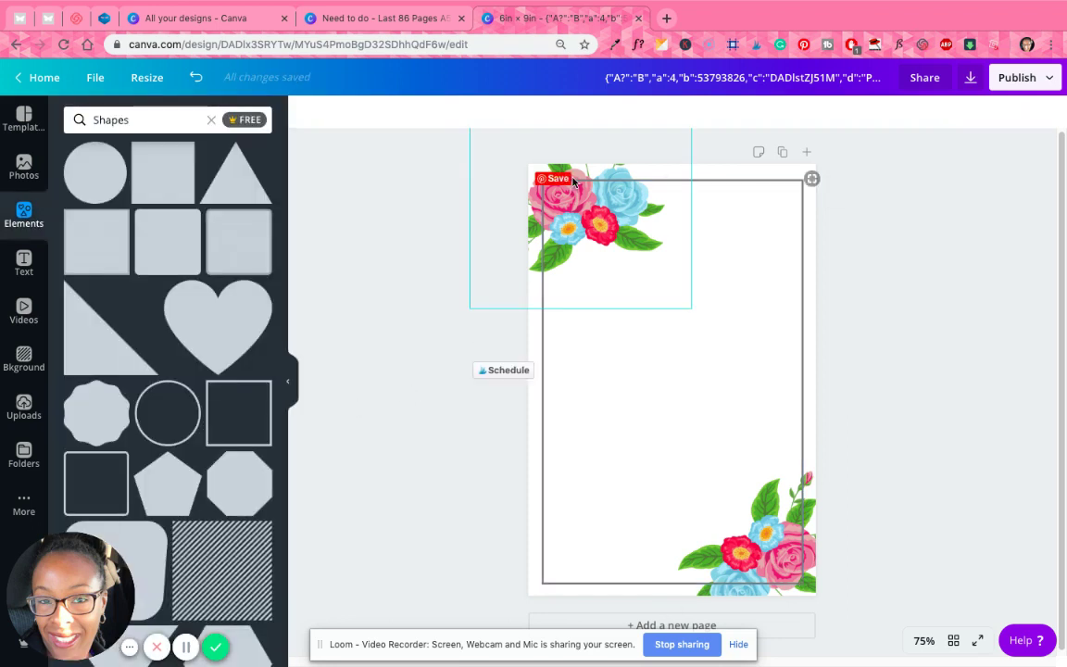
{"action": "left_click", "coordinate": [625, 271]}
{"action": "left_click", "coordinate": [307, 111]}
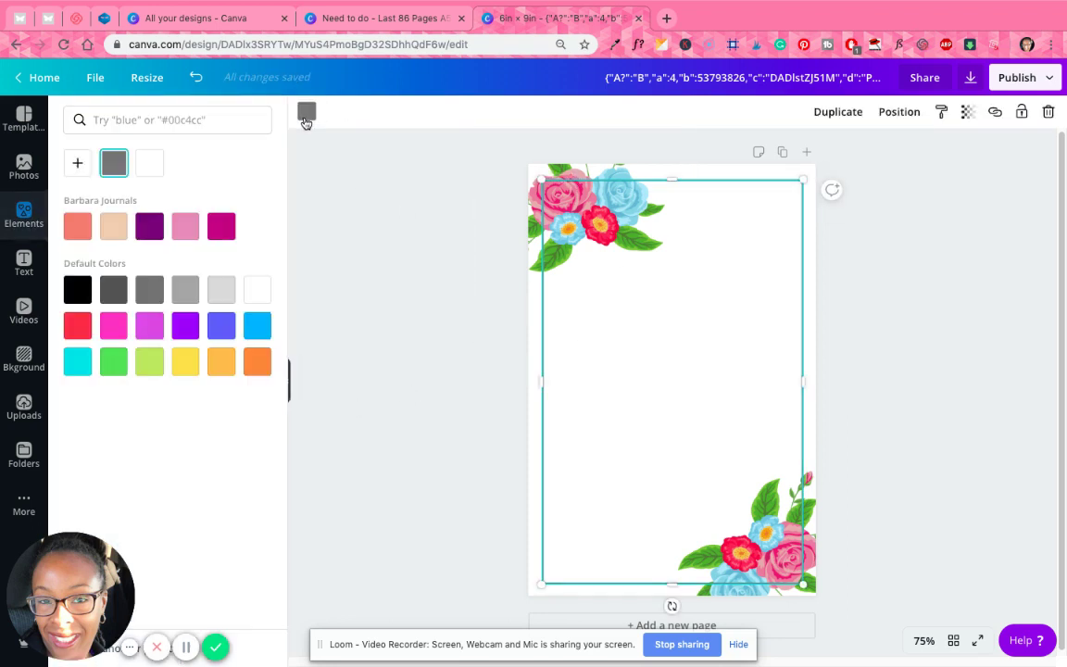
{"action": "left_click", "coordinate": [81, 364]}
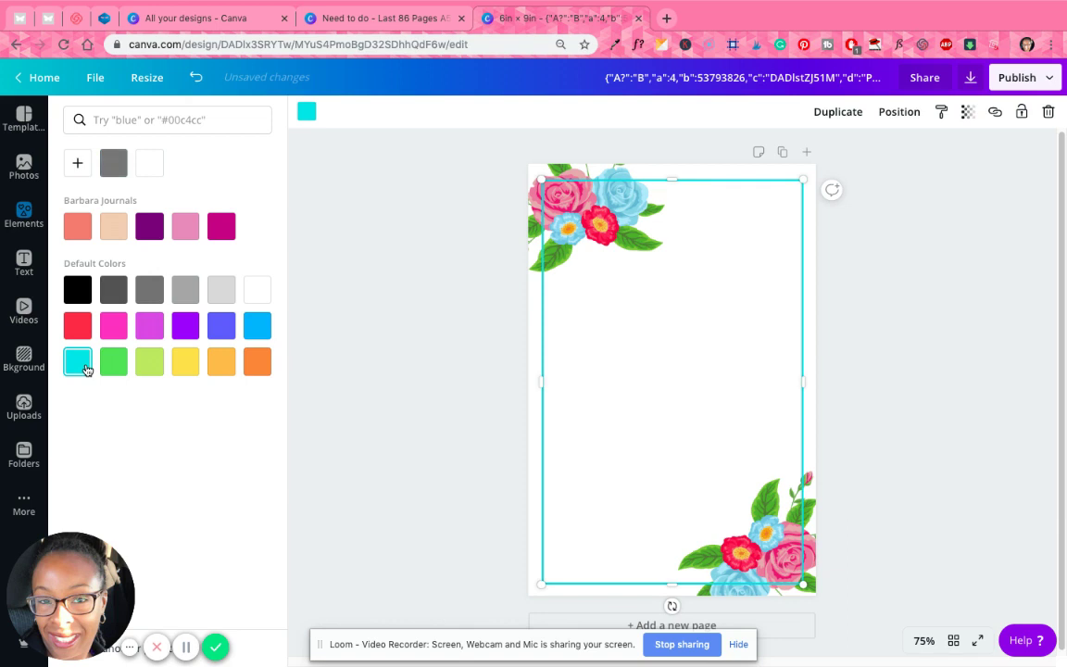
{"action": "key", "text": "Escape"}
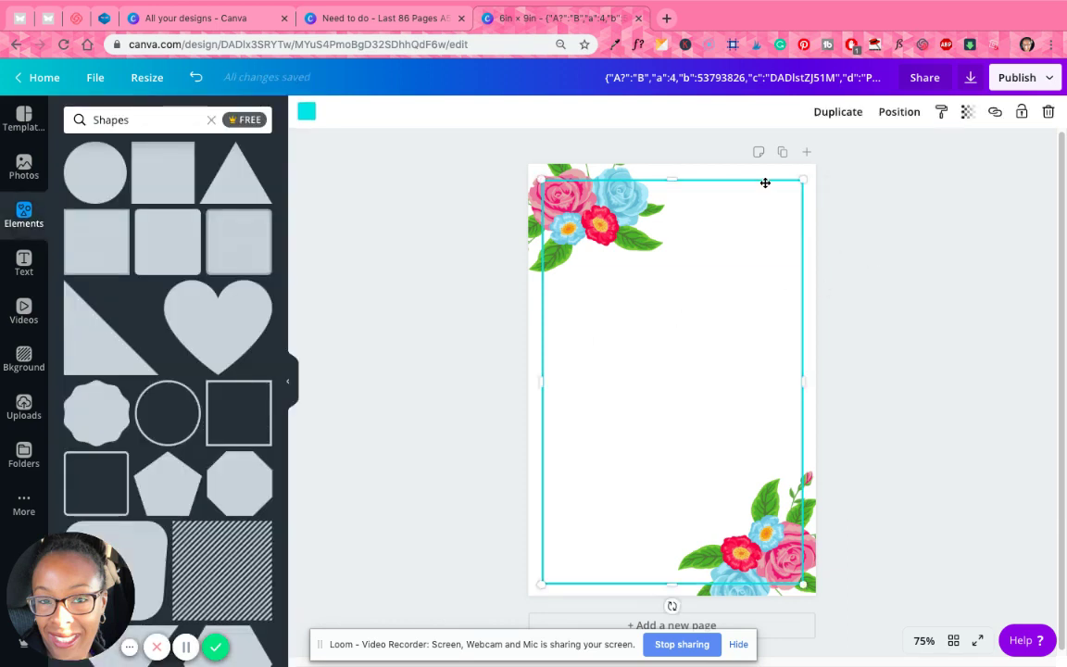
Send the turquoise frame backward until it sits behind both corner flower bouquets.
{"action": "left_click", "coordinate": [900, 112]}
{"action": "left_click", "coordinate": [879, 152]}
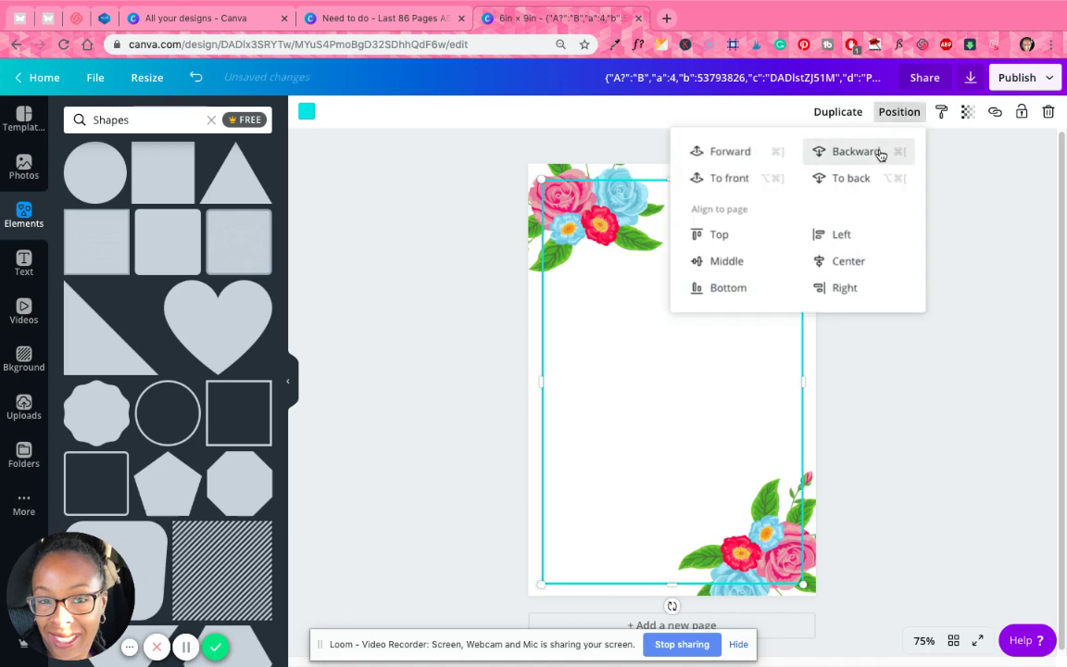
{"action": "left_click", "coordinate": [880, 154]}
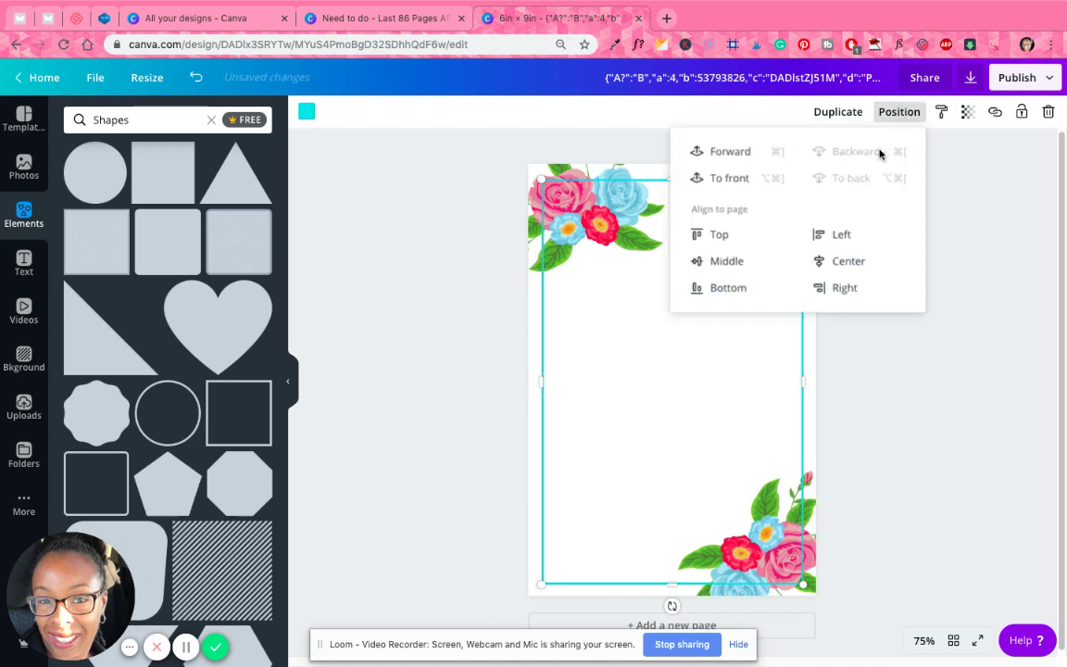
{"action": "left_click", "coordinate": [905, 321]}
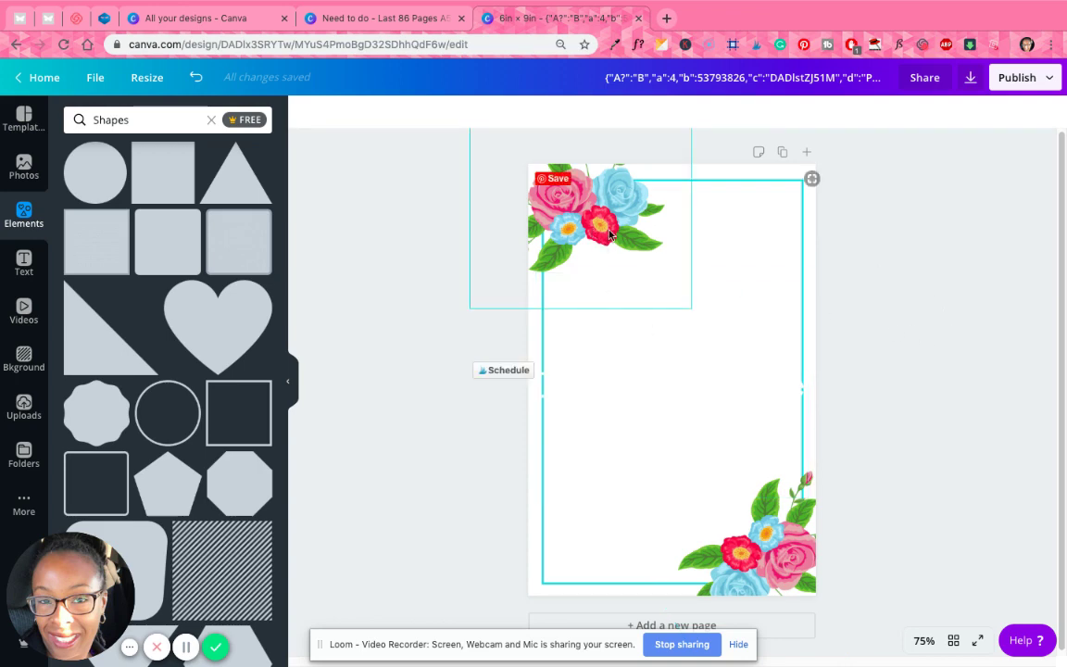
Shift the upper corner bouquet slightly outward, and rotate and nudge the lower corner bouquet so both overlap the frame's corners.
{"action": "left_click_drag", "start_coordinate": [610, 265], "coordinate": [595, 229]}
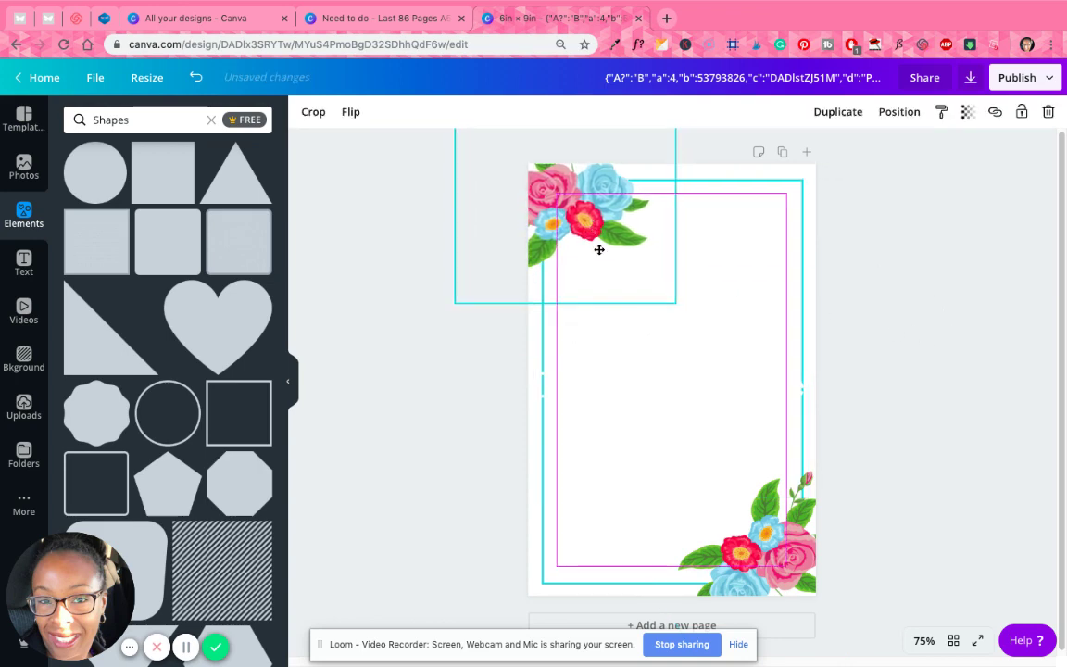
{"action": "left_click_drag", "start_coordinate": [796, 571], "coordinate": [790, 569]}
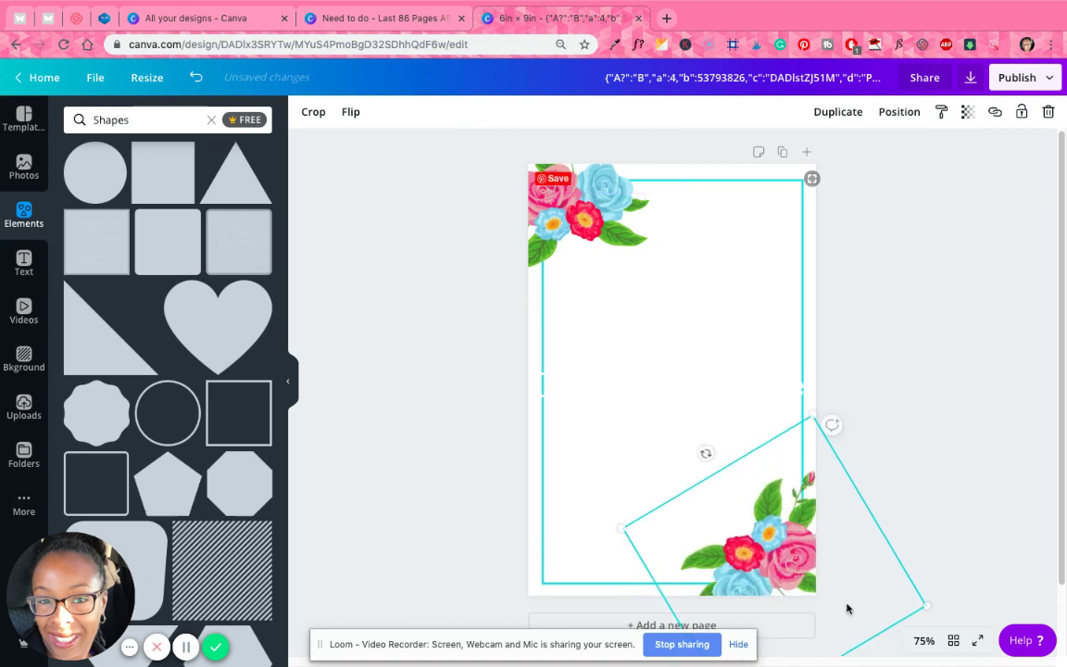
{"action": "left_click_drag", "start_coordinate": [701, 446], "coordinate": [736, 440]}
{"action": "left_click_drag", "start_coordinate": [758, 576], "coordinate": [760, 582]}
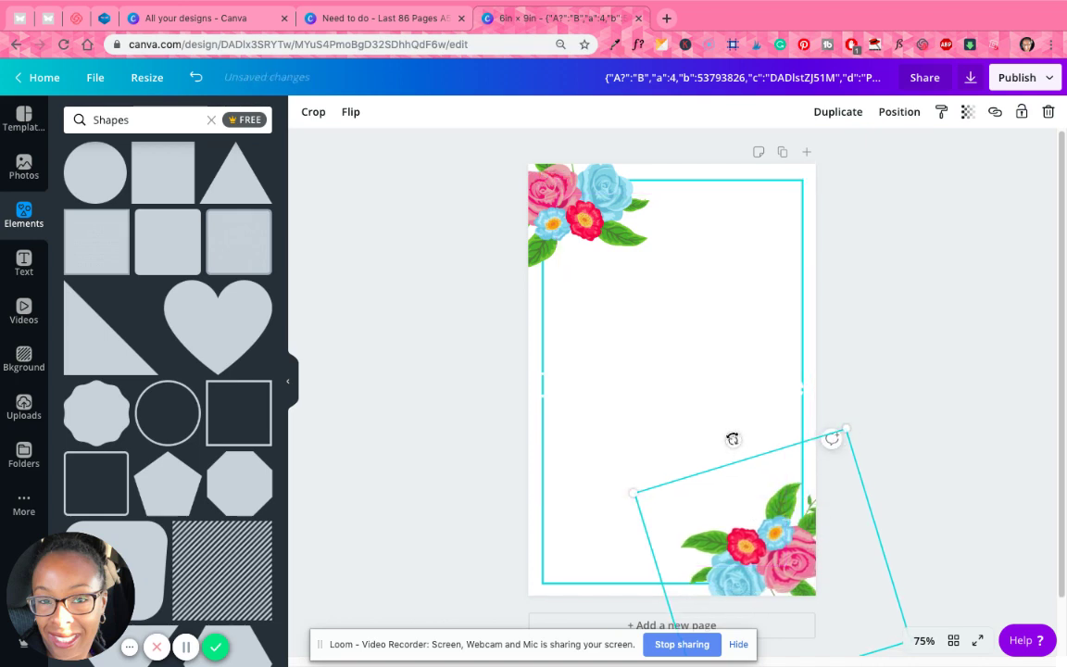
{"action": "left_click_drag", "start_coordinate": [735, 441], "coordinate": [726, 442]}
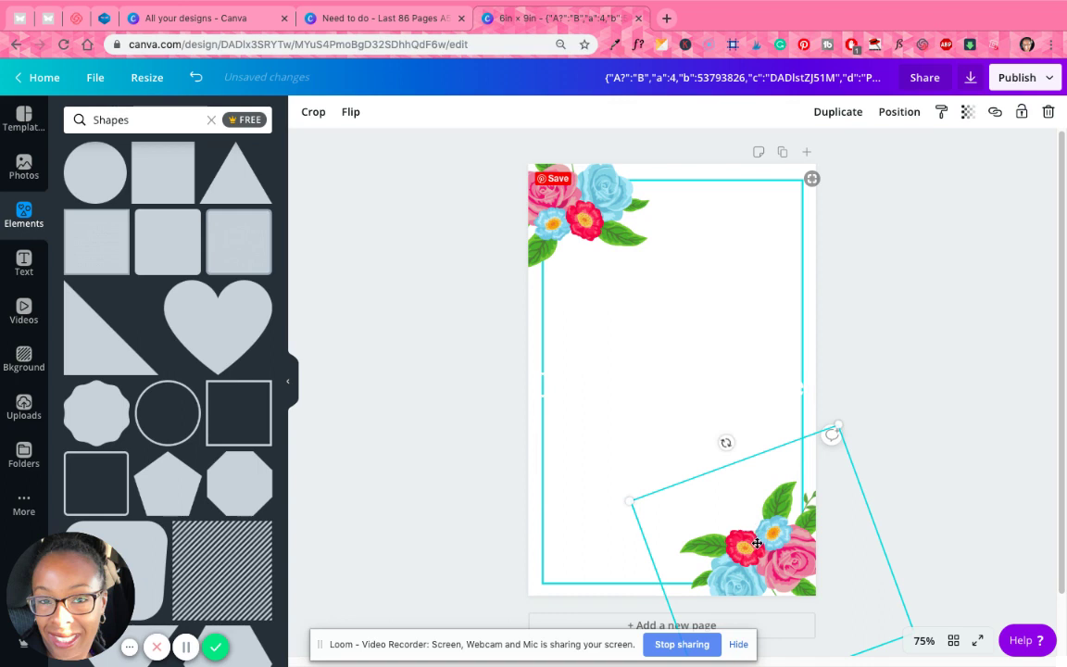
{"action": "left_click_drag", "start_coordinate": [757, 547], "coordinate": [759, 545]}
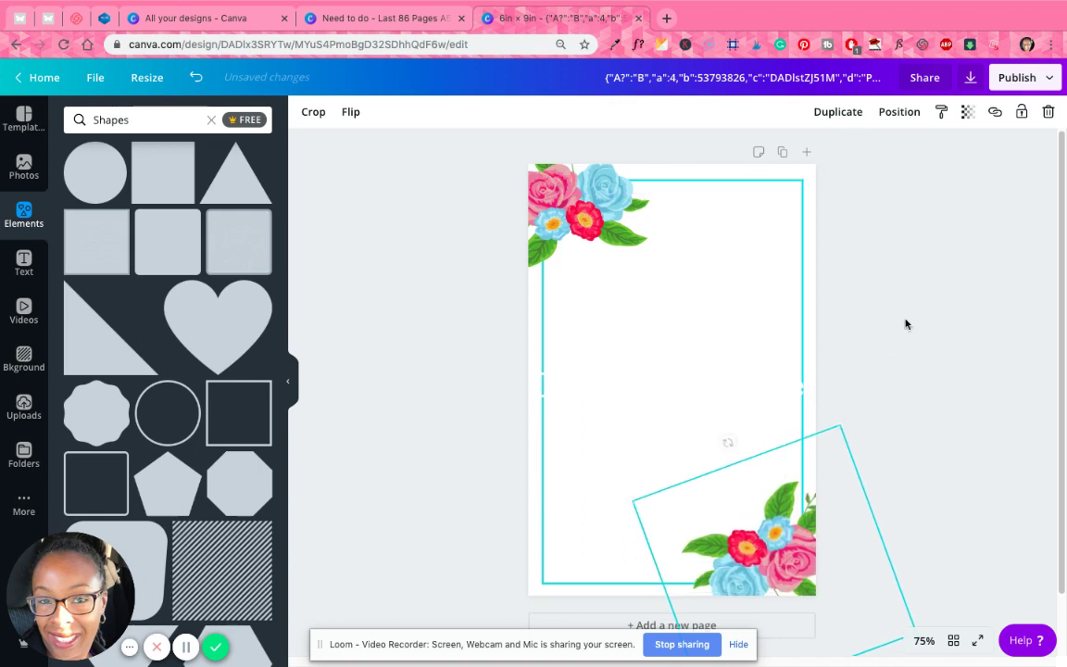
{"action": "left_click", "coordinate": [906, 323]}
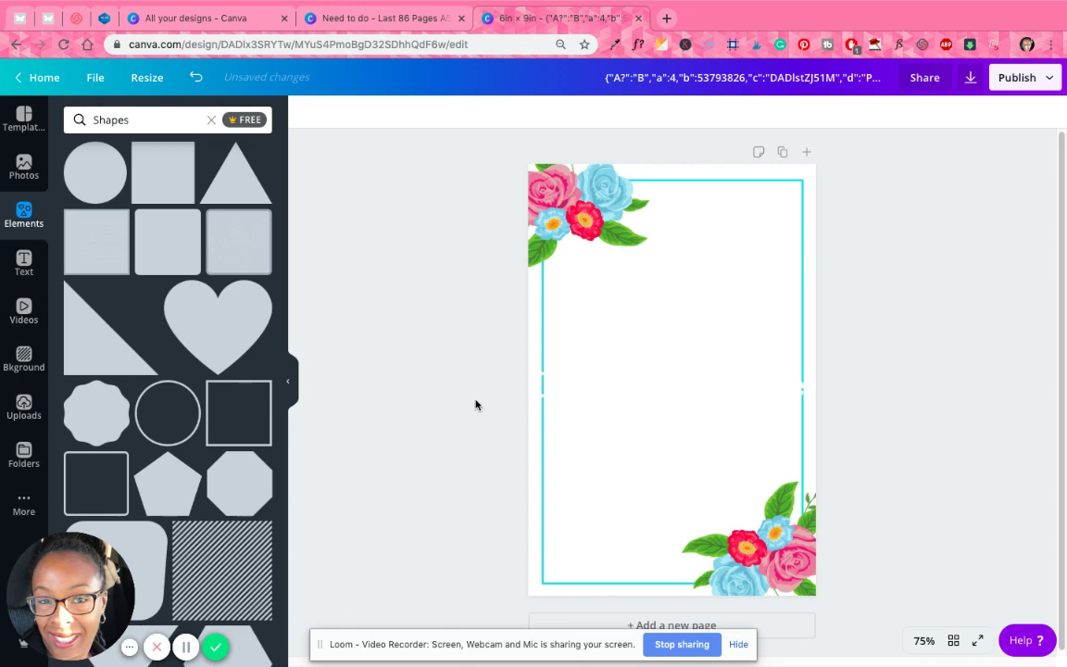
Recolor the white verse text with the frame's turquoise from the document colors.
{"action": "left_click", "coordinate": [710, 326]}
{"action": "left_click", "coordinate": [472, 115]}
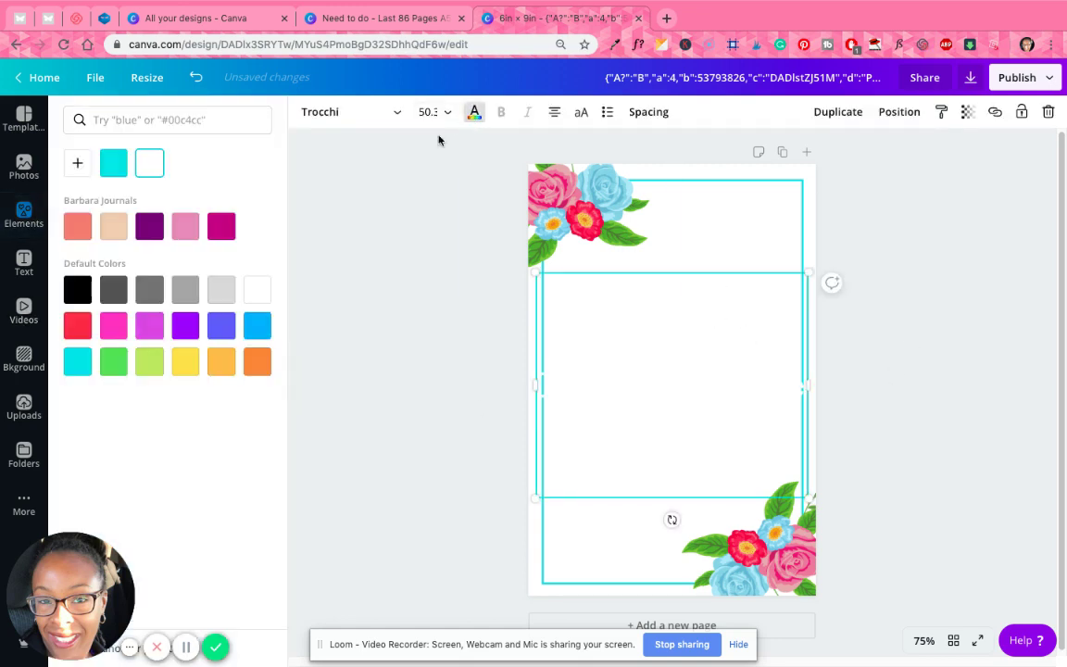
{"action": "left_click", "coordinate": [117, 163]}
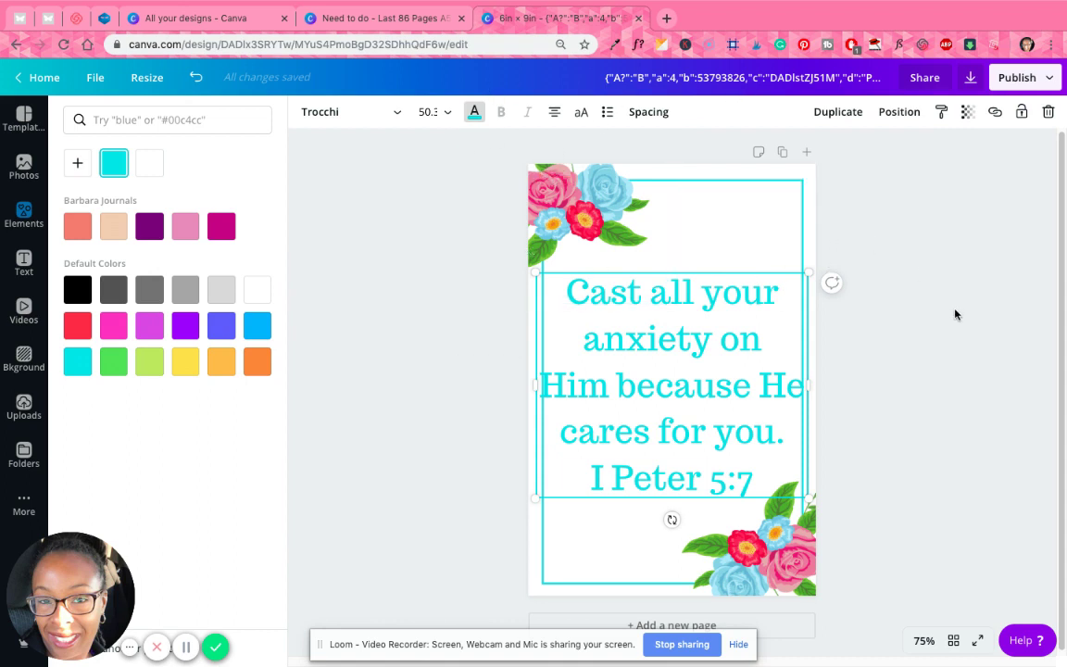
Clear the existing title of the design.
{"action": "left_click", "coordinate": [760, 79]}
{"action": "key", "text": "ctrl+a"}
{"action": "key", "text": "BackSpace"}
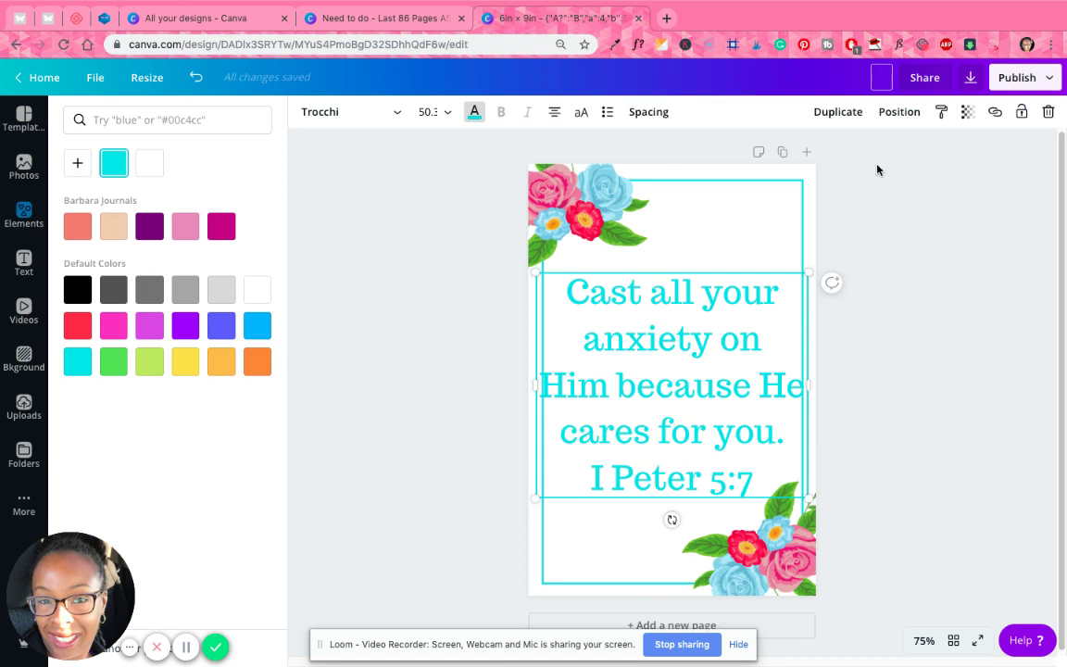
Sample the dark pink #c4446a from the upper bouquet's rose with the Eye Dropper extension and copy its hex code.
{"action": "left_click", "coordinate": [614, 45]}
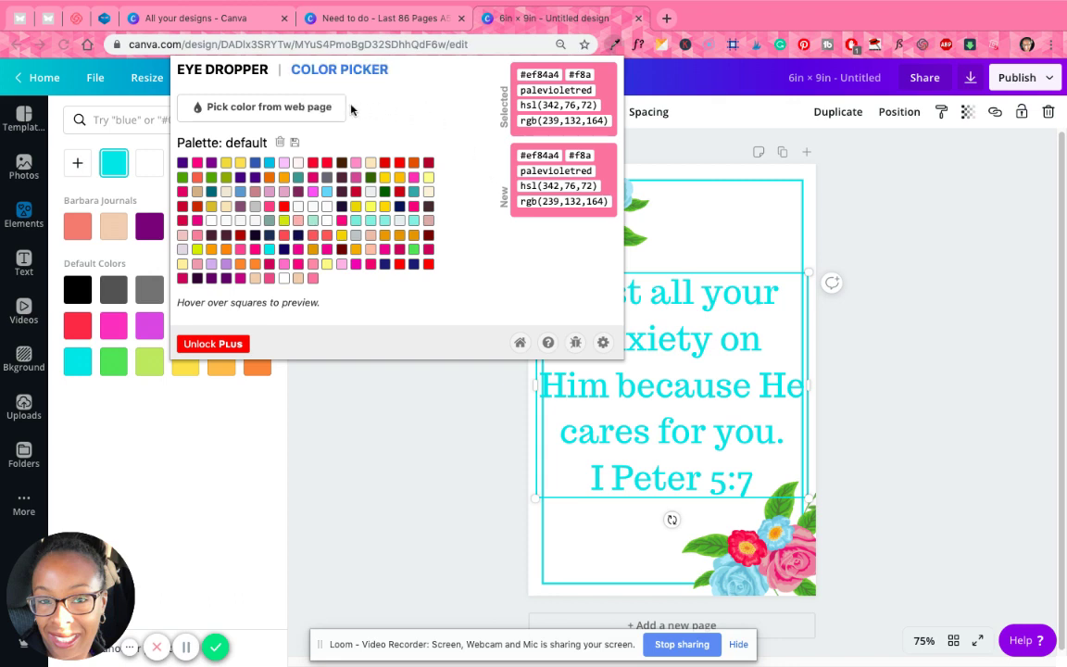
{"action": "left_click", "coordinate": [258, 109]}
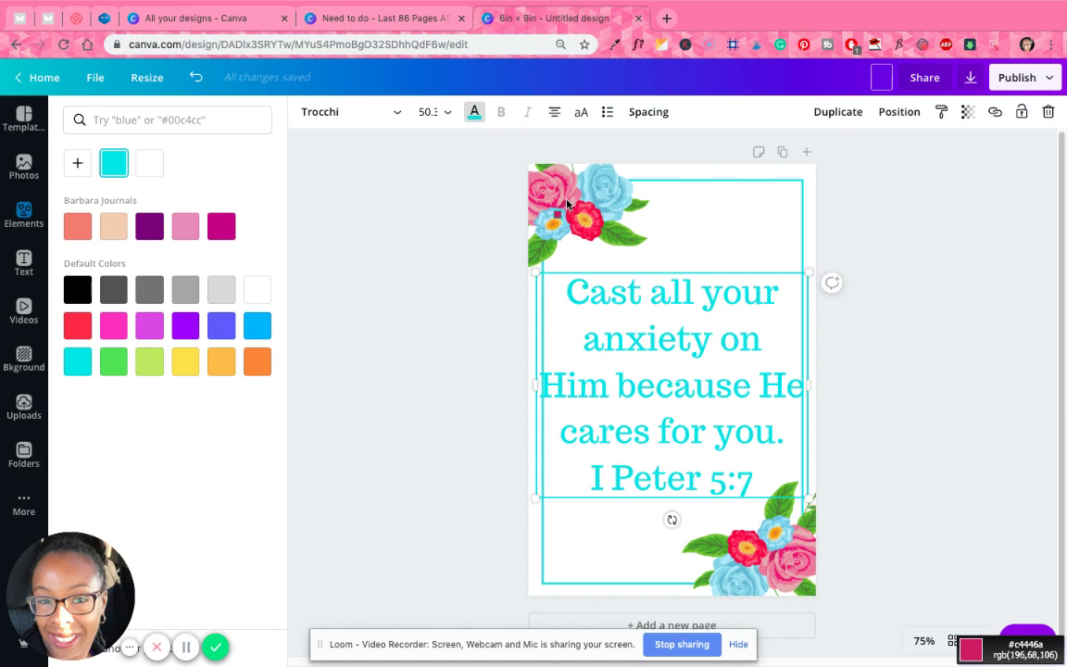
{"action": "key", "text": "Escape"}
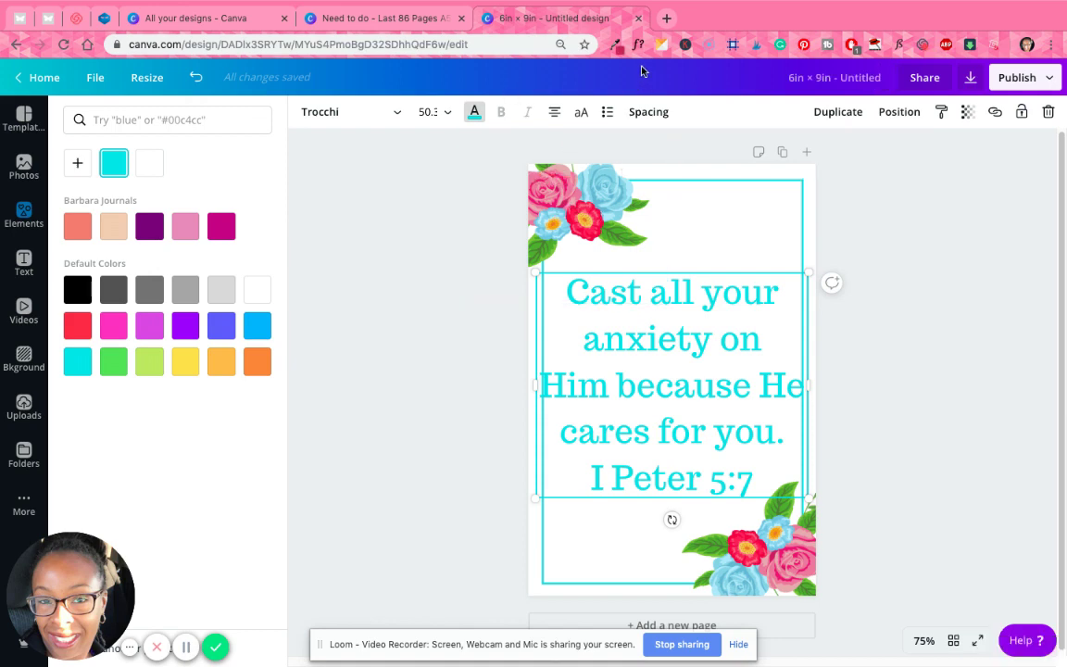
{"action": "left_click", "coordinate": [616, 46]}
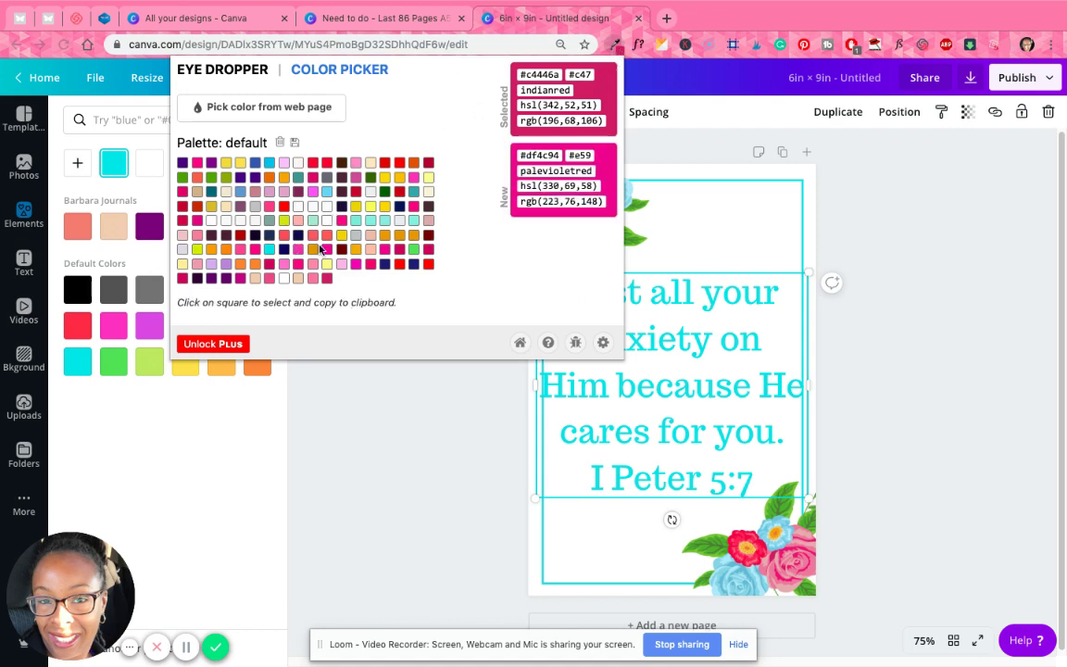
{"action": "double_click", "coordinate": [535, 74]}
{"action": "right_click", "coordinate": [537, 74]}
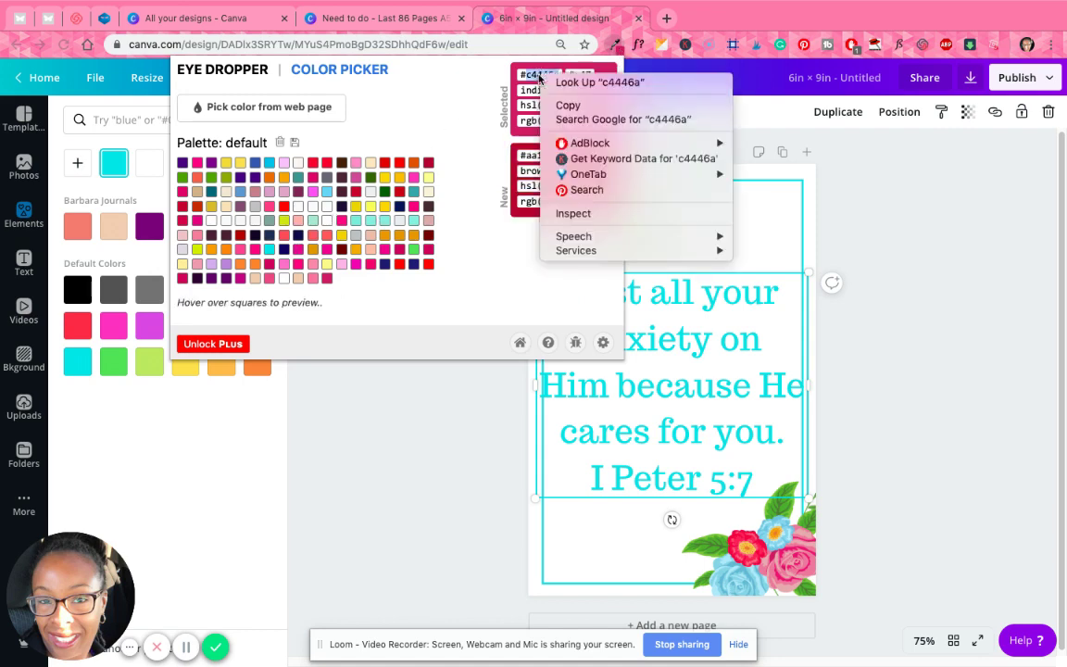
{"action": "left_click", "coordinate": [567, 105]}
Apply the copied hex color #c4446a to the verse text as a custom color.
{"action": "left_click", "coordinate": [236, 109]}
{"action": "left_click", "coordinate": [137, 124]}
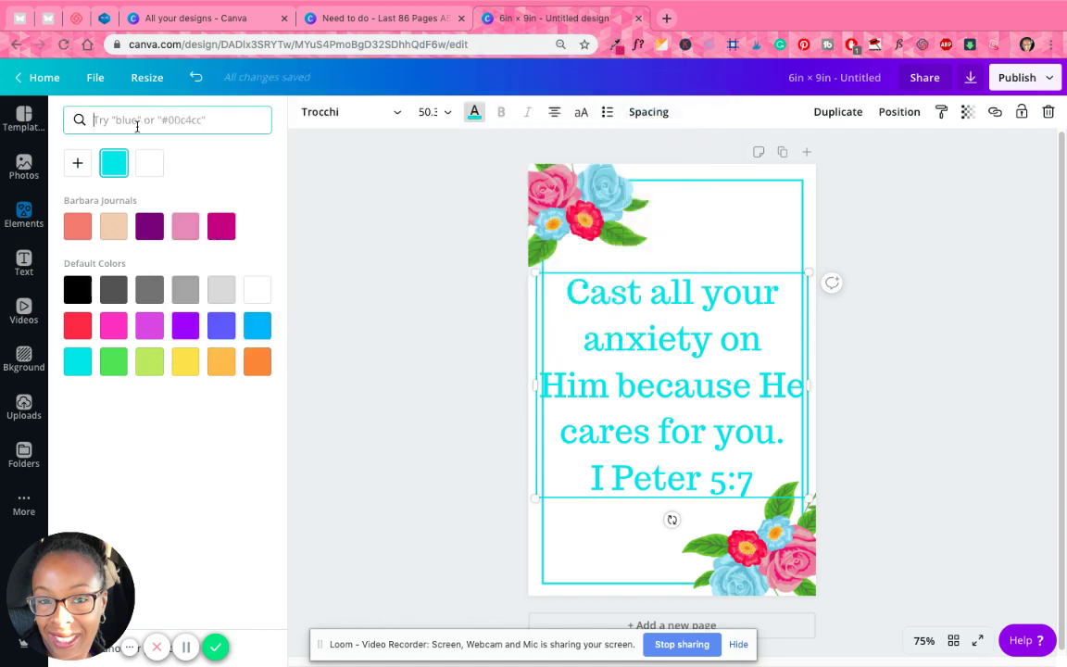
{"action": "left_click", "coordinate": [78, 163]}
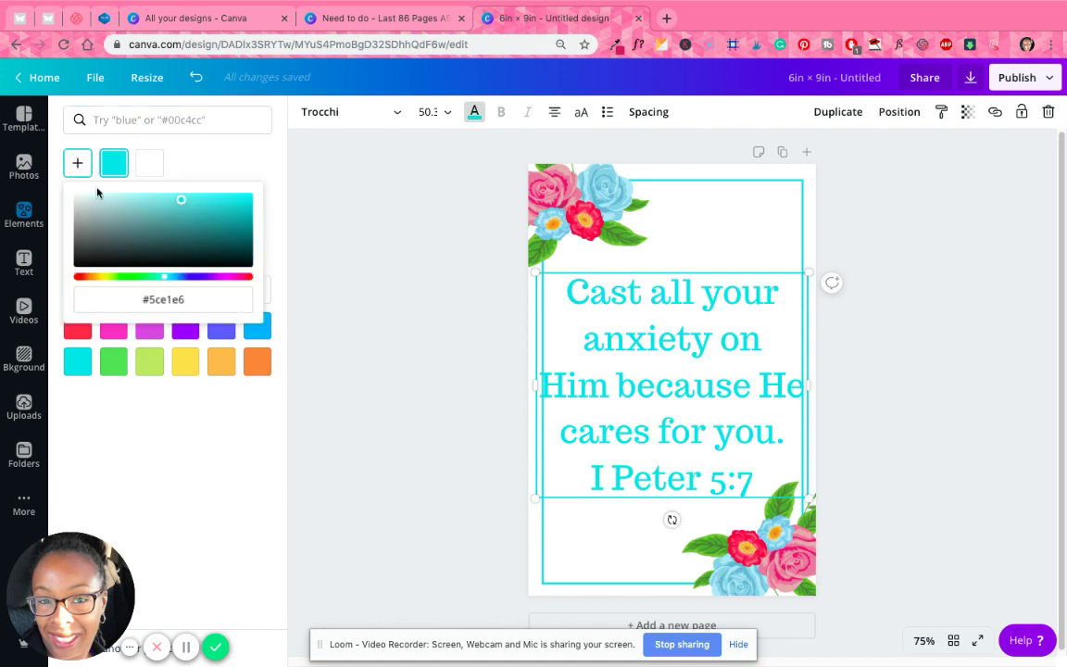
{"action": "double_click", "coordinate": [152, 300]}
{"action": "key", "text": "ctrl+v"}
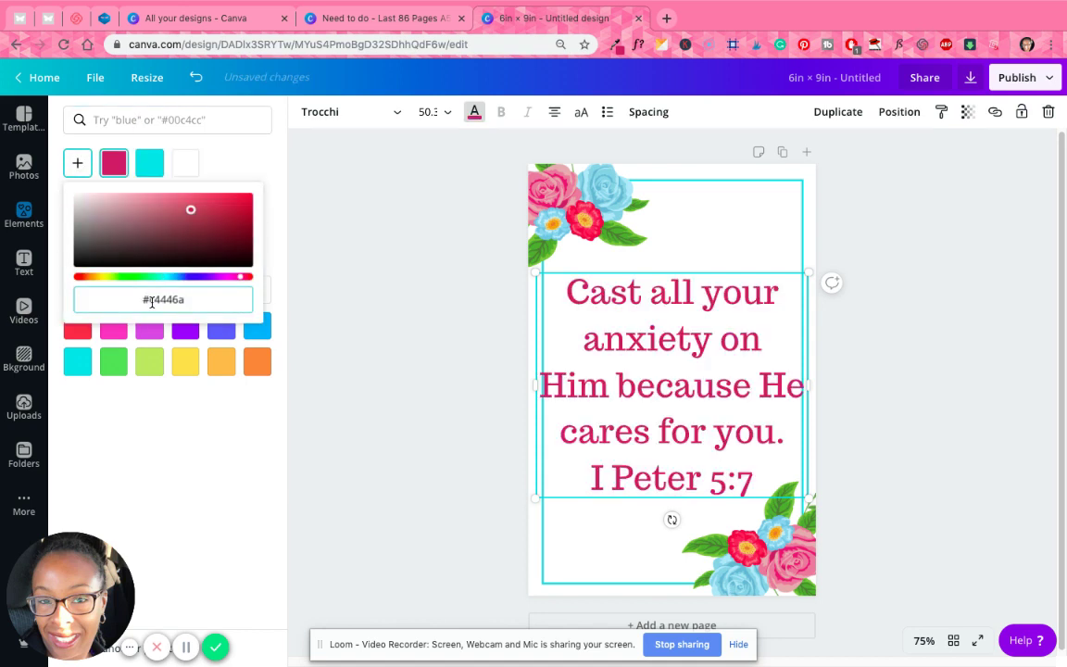
{"action": "key", "text": "Return"}
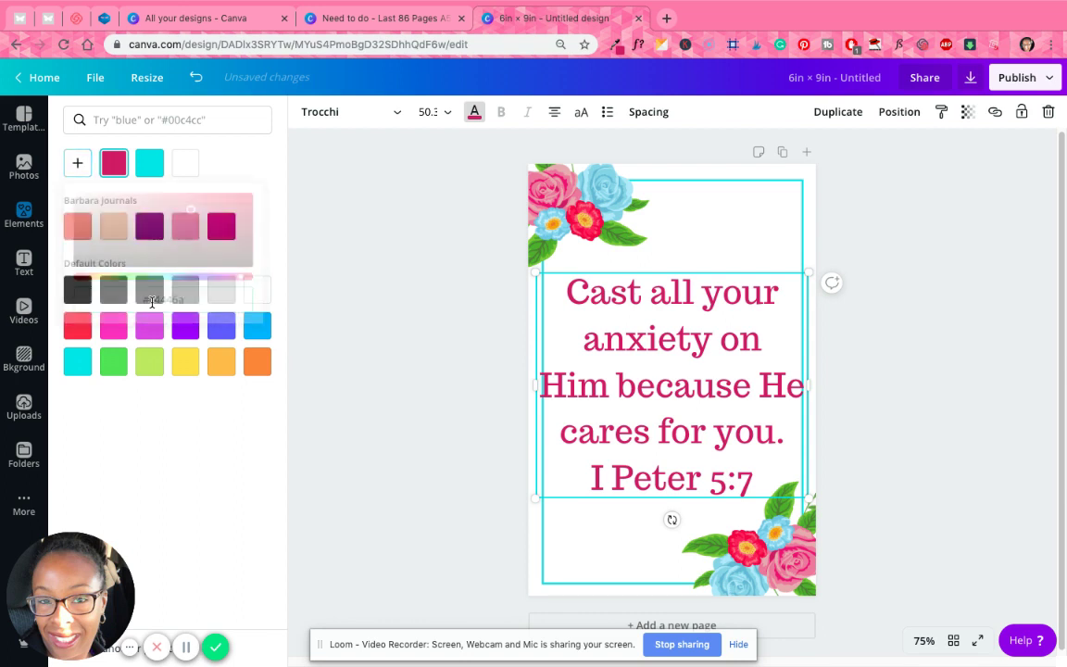
{"action": "left_click", "coordinate": [948, 270]}
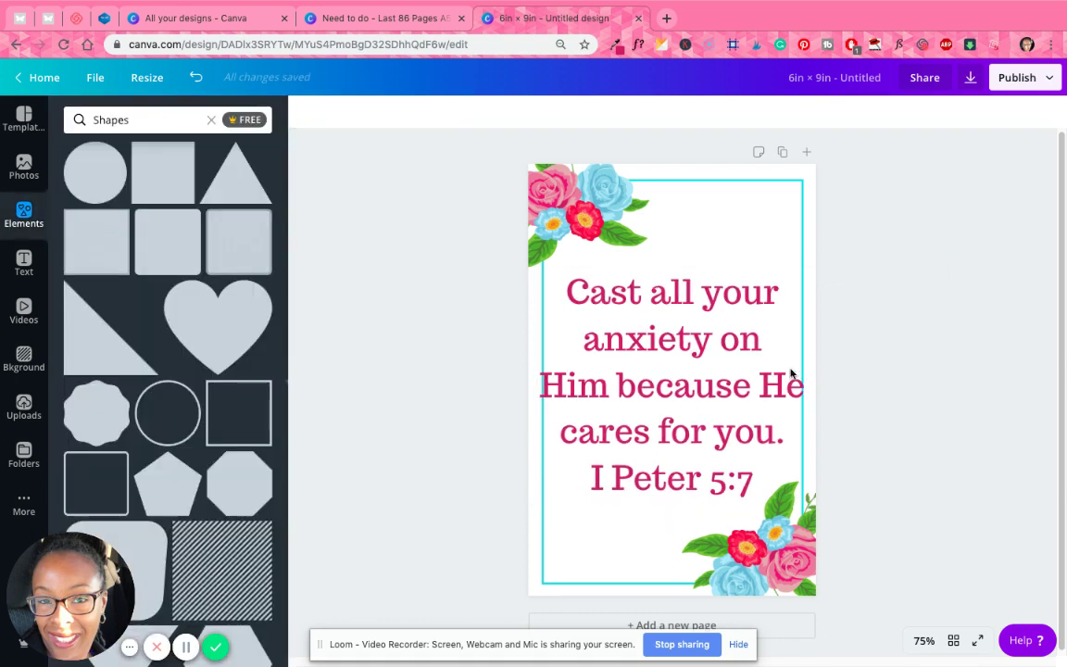
Scale down the verse text box and center it so the text fits inside the turquoise frame.
{"action": "left_click", "coordinate": [788, 348]}
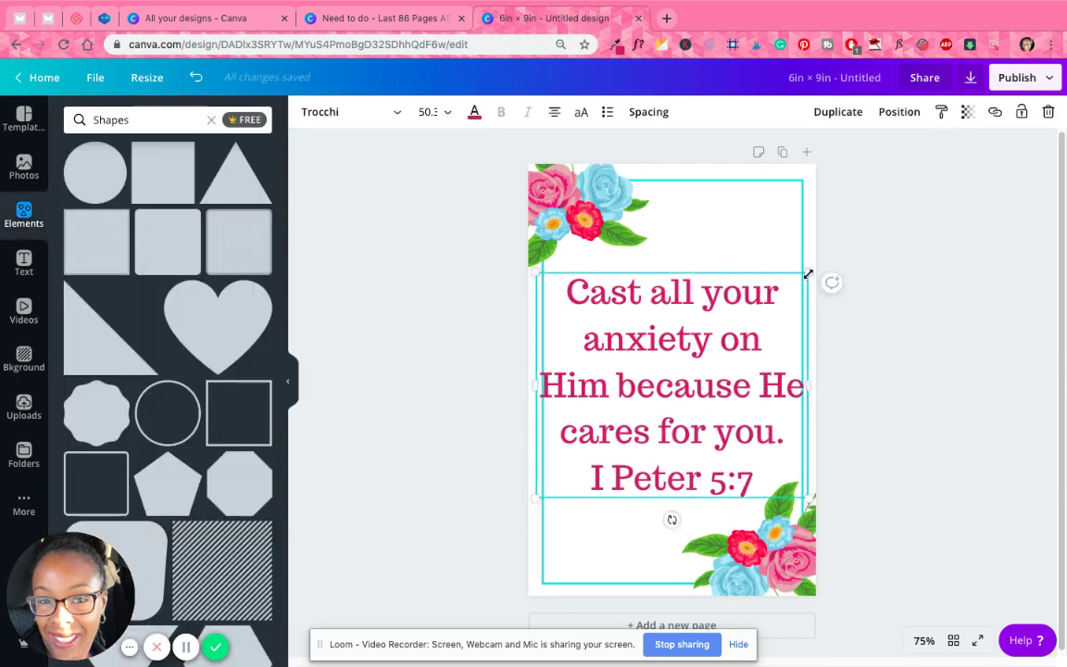
{"action": "mouse_move", "coordinate": [808, 384]}
{"action": "left_mouse_down"}
{"action": "mouse_move", "coordinate": [771, 387]}
{"action": "mouse_move", "coordinate": [803, 388]}
{"action": "left_mouse_up"}
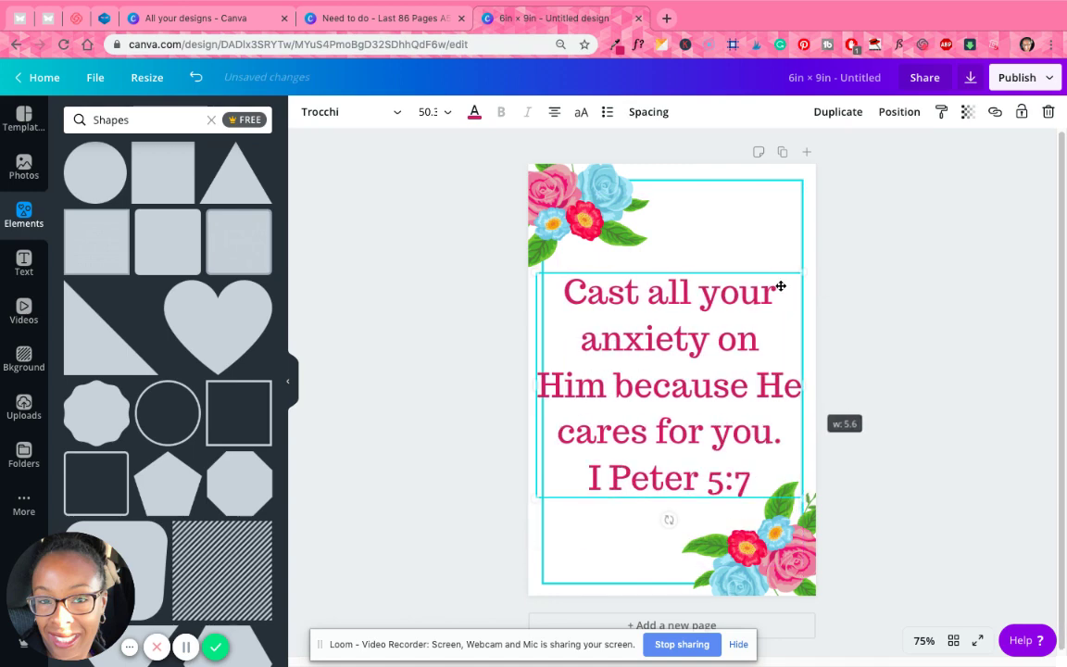
{"action": "left_click_drag", "start_coordinate": [801, 271], "coordinate": [774, 300]}
{"action": "mouse_move", "coordinate": [711, 362]}
{"action": "left_mouse_down"}
{"action": "mouse_move", "coordinate": [724, 346]}
{"action": "mouse_move", "coordinate": [719, 357]}
{"action": "left_mouse_up"}
{"action": "left_click", "coordinate": [951, 404]}
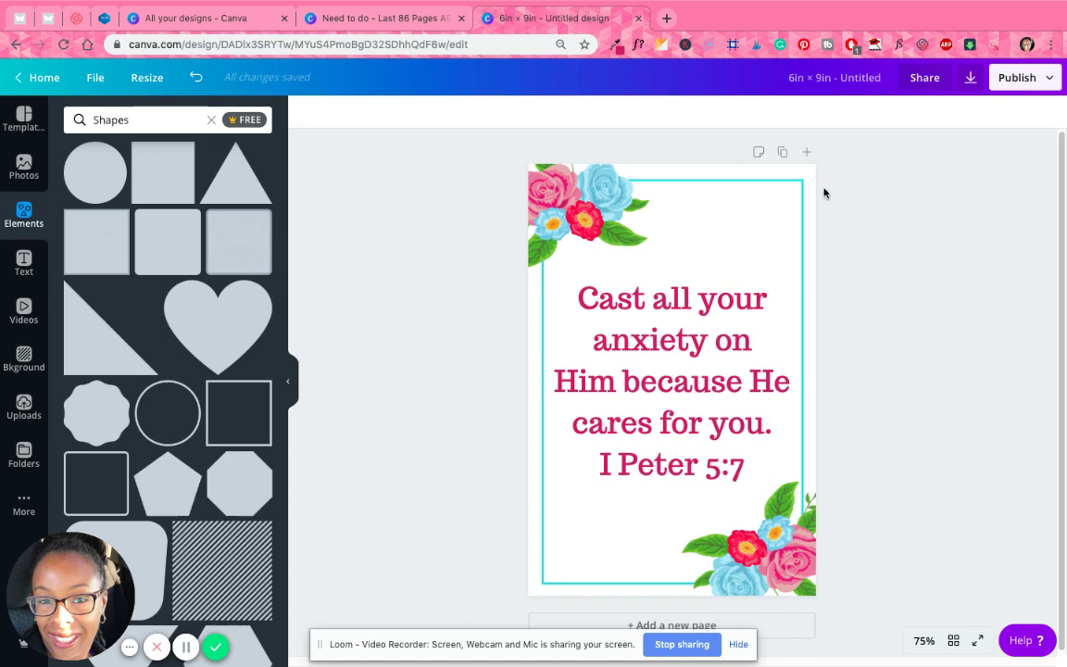
Delete the turquoise frame and both corner bouquets, leaving only the verse text on the page.
{"action": "left_click", "coordinate": [752, 181]}
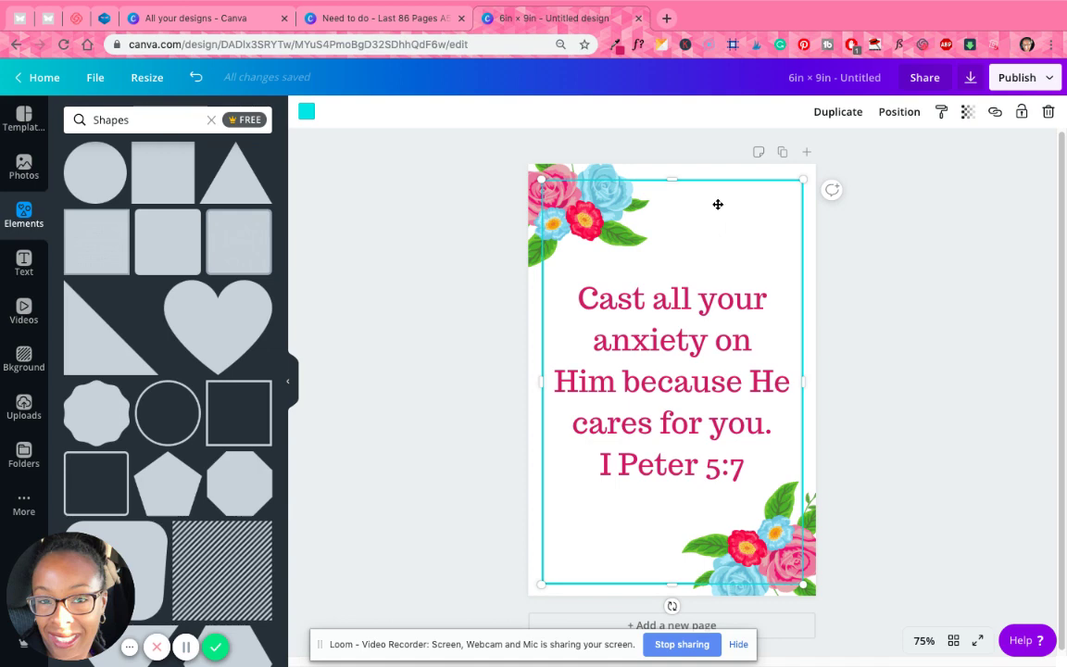
{"action": "key", "text": "Delete"}
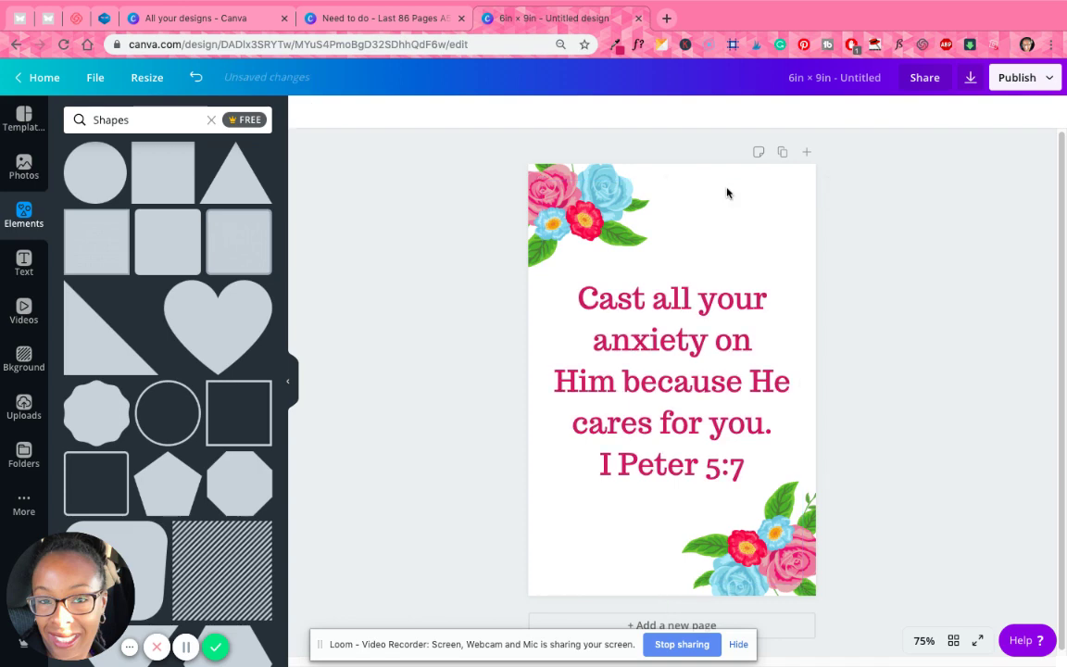
{"action": "left_click", "coordinate": [631, 204]}
{"action": "key", "text": "Delete"}
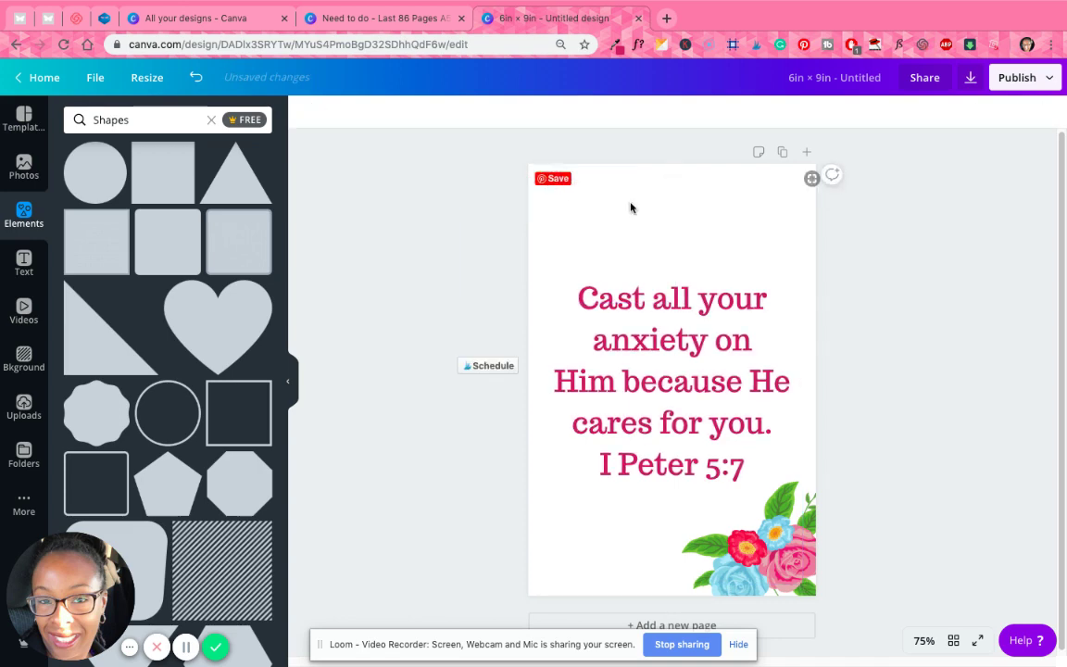
{"action": "left_click", "coordinate": [792, 556]}
{"action": "key", "text": "Delete"}
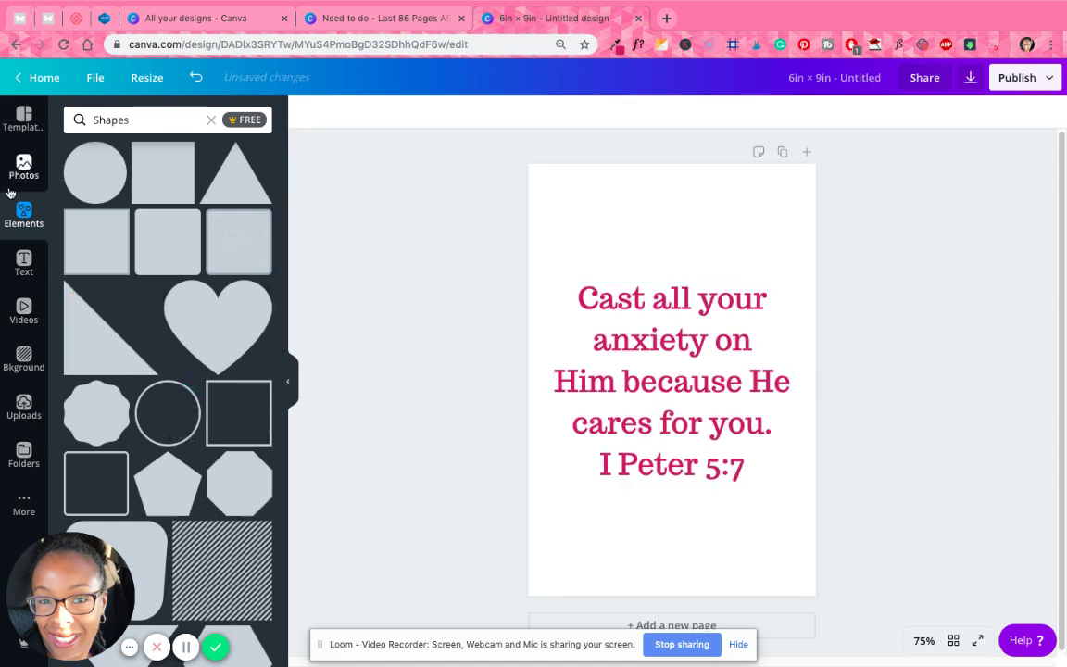
{"action": "left_click", "coordinate": [167, 185]}
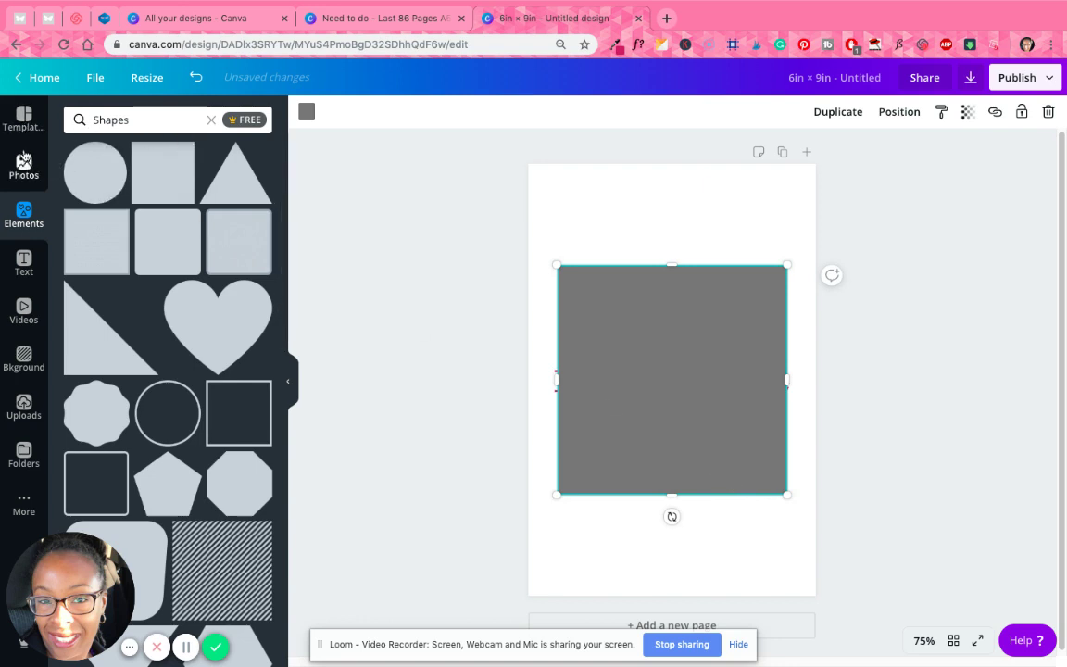
{"action": "left_click", "coordinate": [211, 121]}
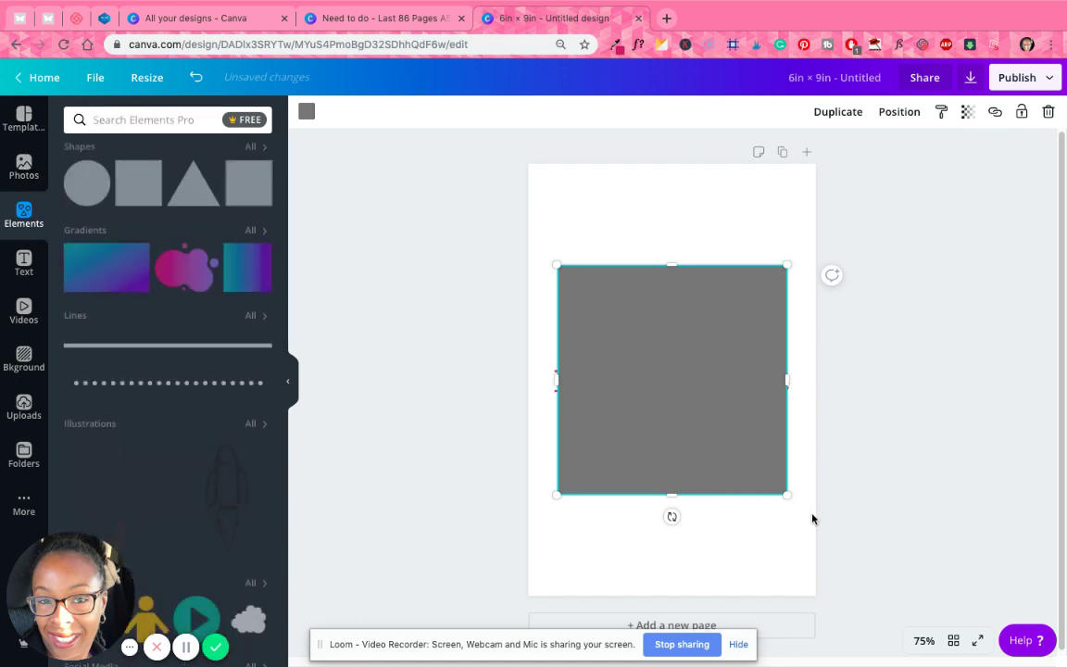
{"action": "left_click", "coordinate": [812, 514]}
{"action": "left_click", "coordinate": [668, 416]}
{"action": "key", "text": "Delete"}
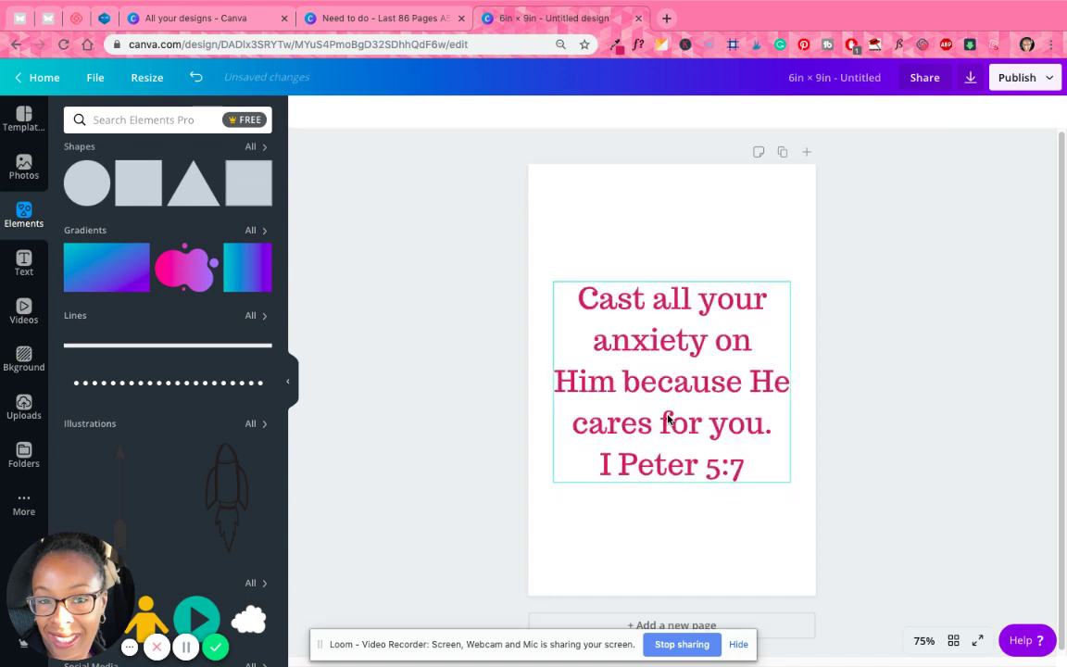
Search the elements for "stripes", add the coral horizontal stripes graphic and fit it to the full page width along the page's upper edge.
{"action": "left_click", "coordinate": [129, 119]}
{"action": "type", "text": "stripes"}
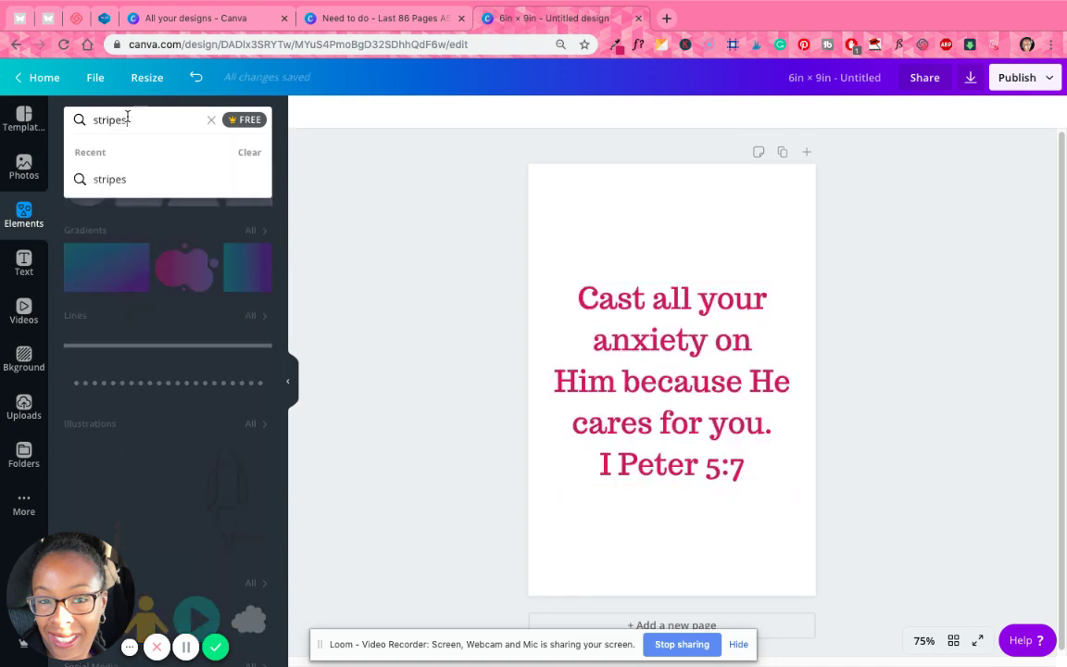
{"action": "key", "text": "Return"}
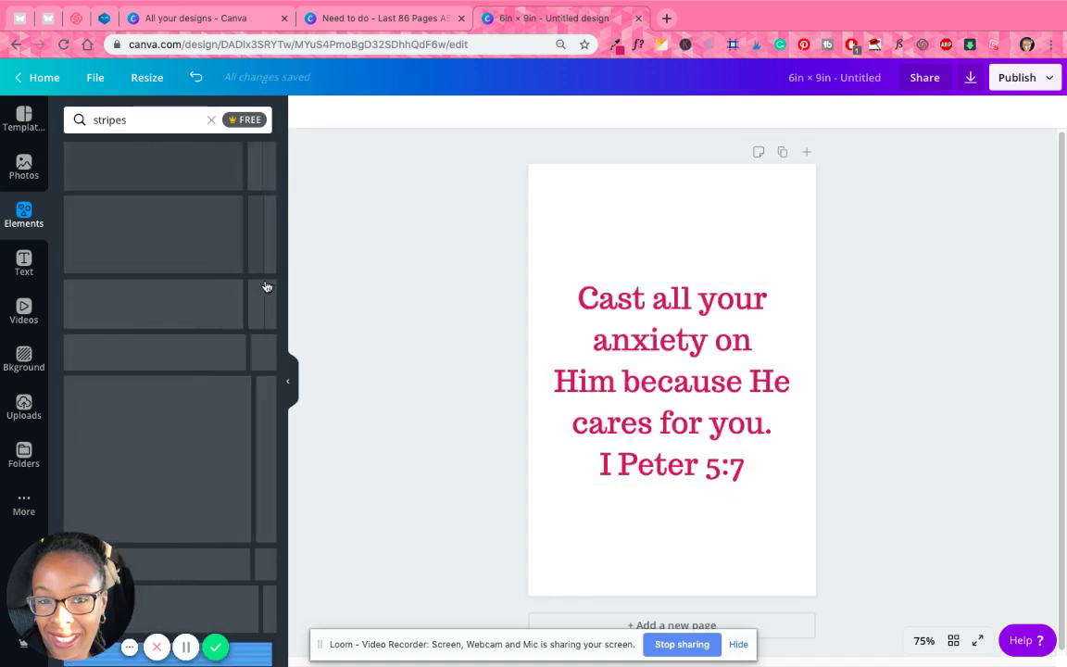
{"action": "left_click", "coordinate": [223, 241]}
{"action": "left_click_drag", "start_coordinate": [694, 342], "coordinate": [638, 200]}
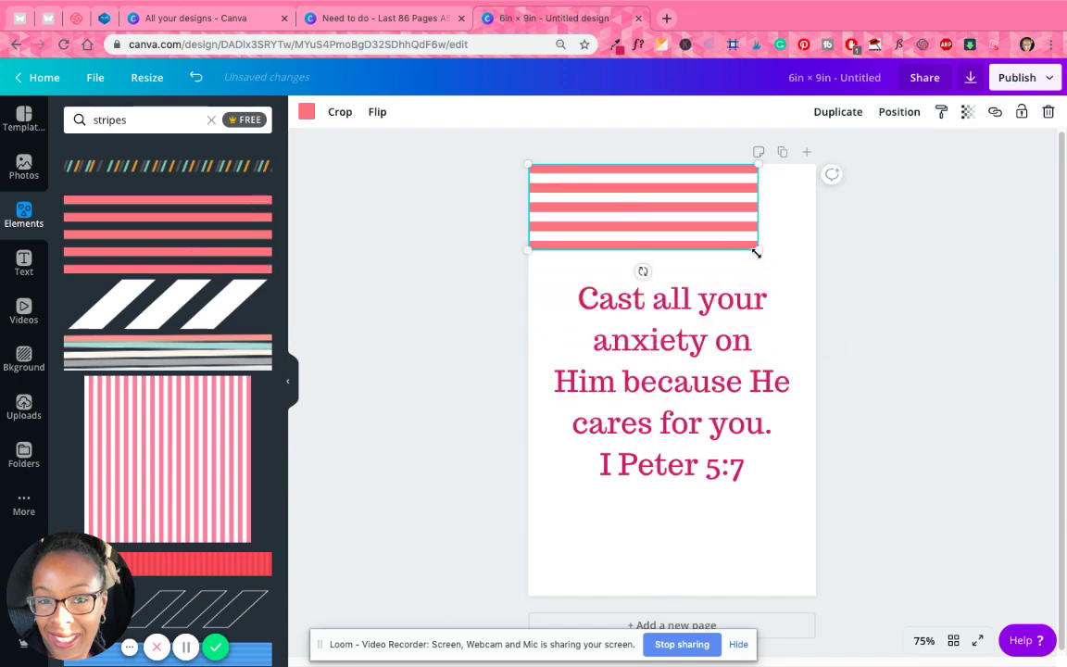
{"action": "left_click_drag", "start_coordinate": [758, 249], "coordinate": [807, 292]}
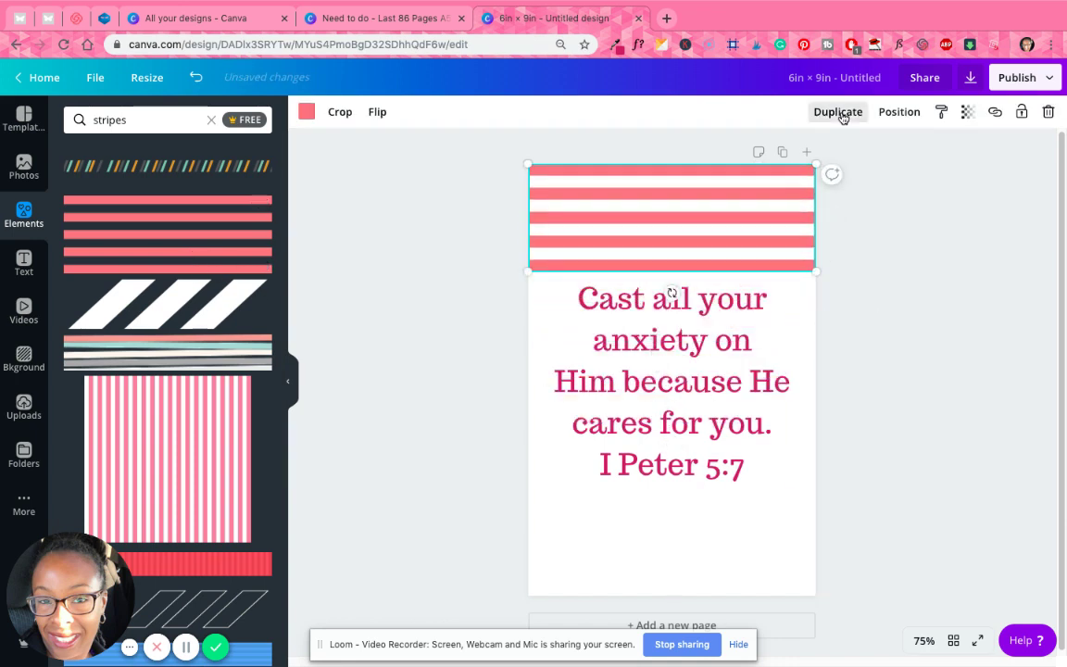
Duplicate the coral stripes graphic and stack the copies with even spacing until they cover the whole page.
{"action": "left_click", "coordinate": [838, 112]}
{"action": "left_click_drag", "start_coordinate": [664, 276], "coordinate": [638, 571]}
{"action": "left_click_drag", "start_coordinate": [663, 280], "coordinate": [641, 460]}
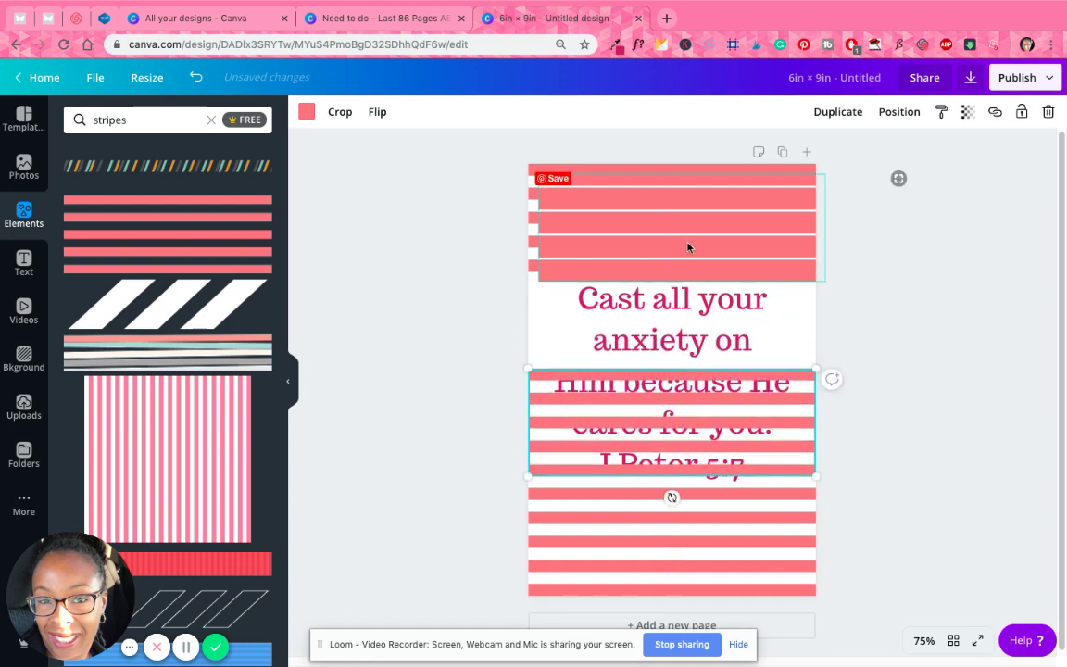
{"action": "left_click_drag", "start_coordinate": [697, 247], "coordinate": [684, 296]}
{"action": "left_click_drag", "start_coordinate": [693, 201], "coordinate": [694, 202]}
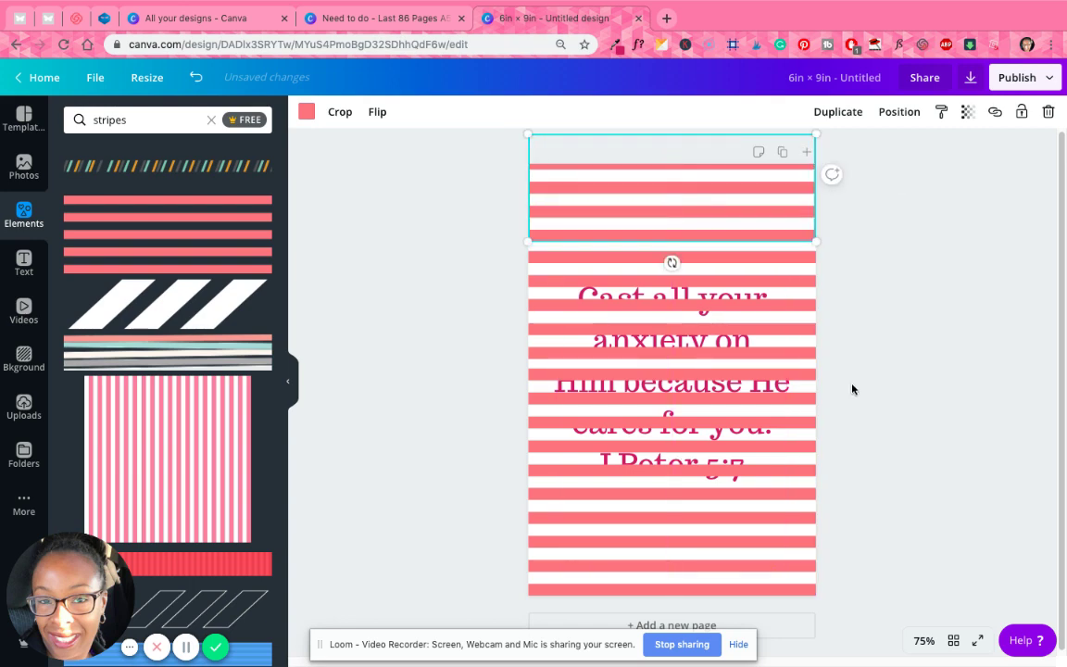
{"action": "left_click_drag", "start_coordinate": [670, 153], "coordinate": [672, 386]}
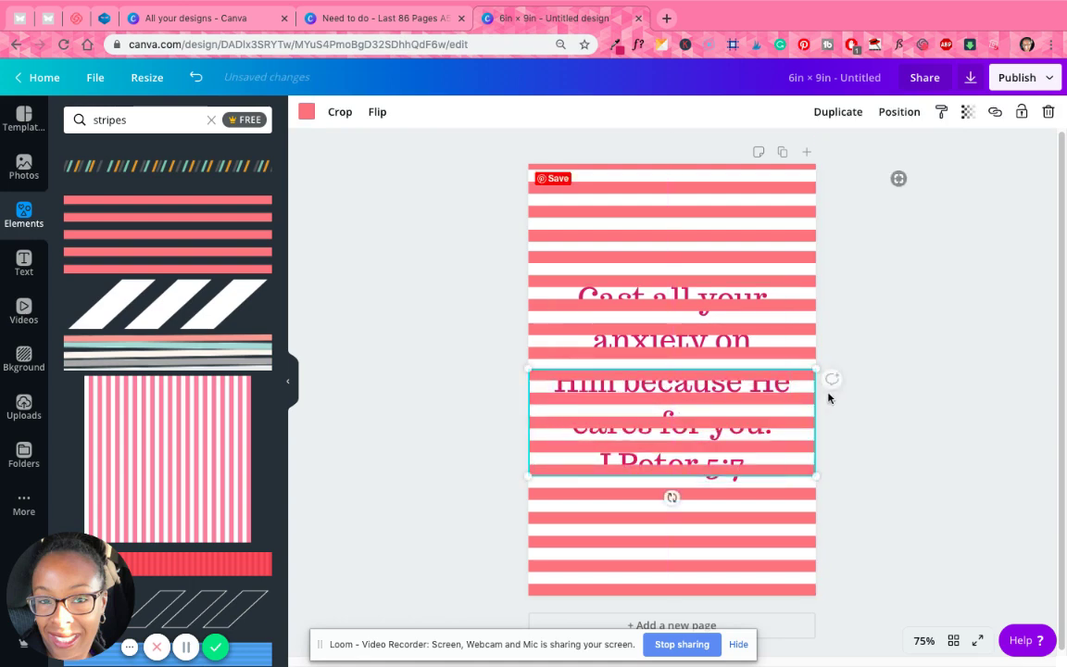
{"action": "left_click", "coordinate": [830, 388]}
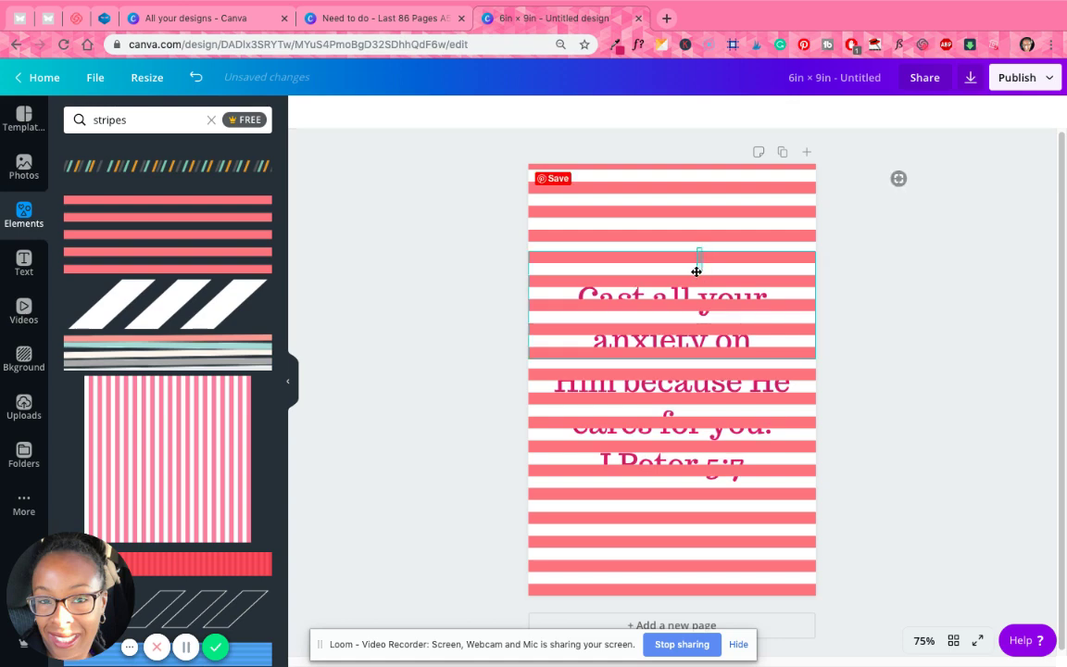
{"action": "left_click_drag", "start_coordinate": [776, 284], "coordinate": [727, 208]}
{"action": "left_click", "coordinate": [864, 296]}
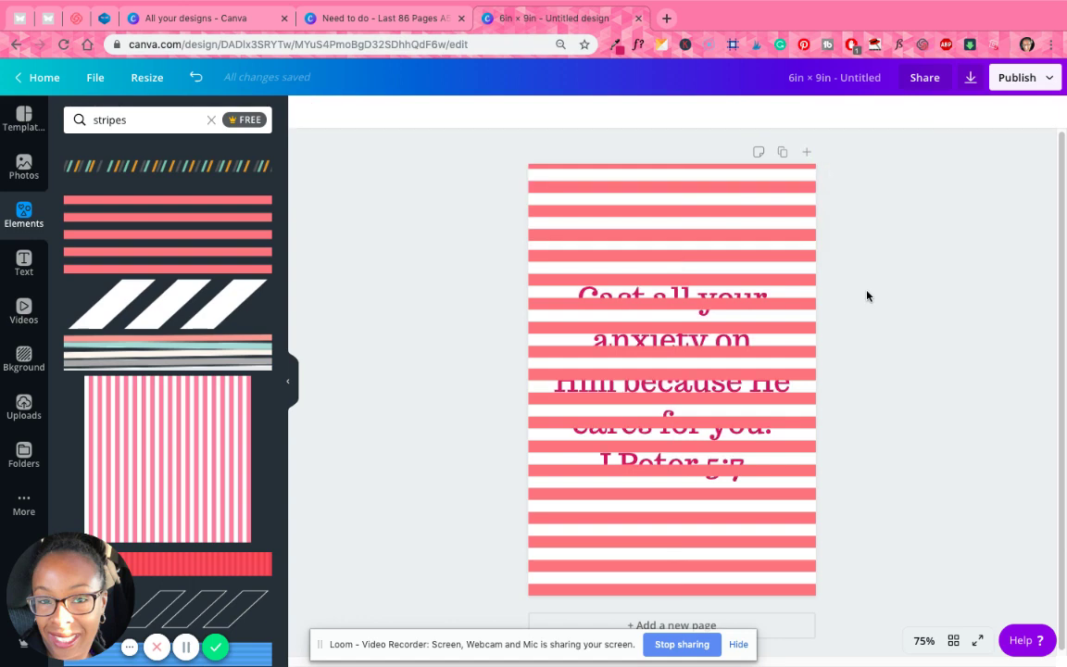
Send the stripes graphic behind the verse's first lines backward and bring the verse text forward in front of all the stripes.
{"action": "left_click", "coordinate": [738, 226]}
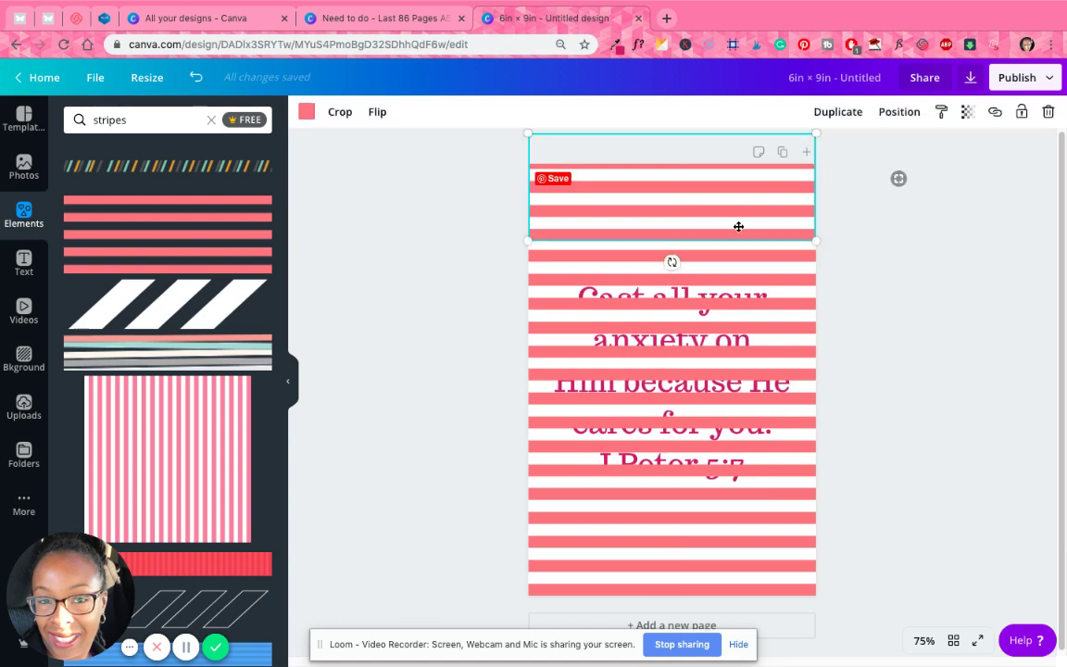
{"action": "left_click", "coordinate": [898, 126]}
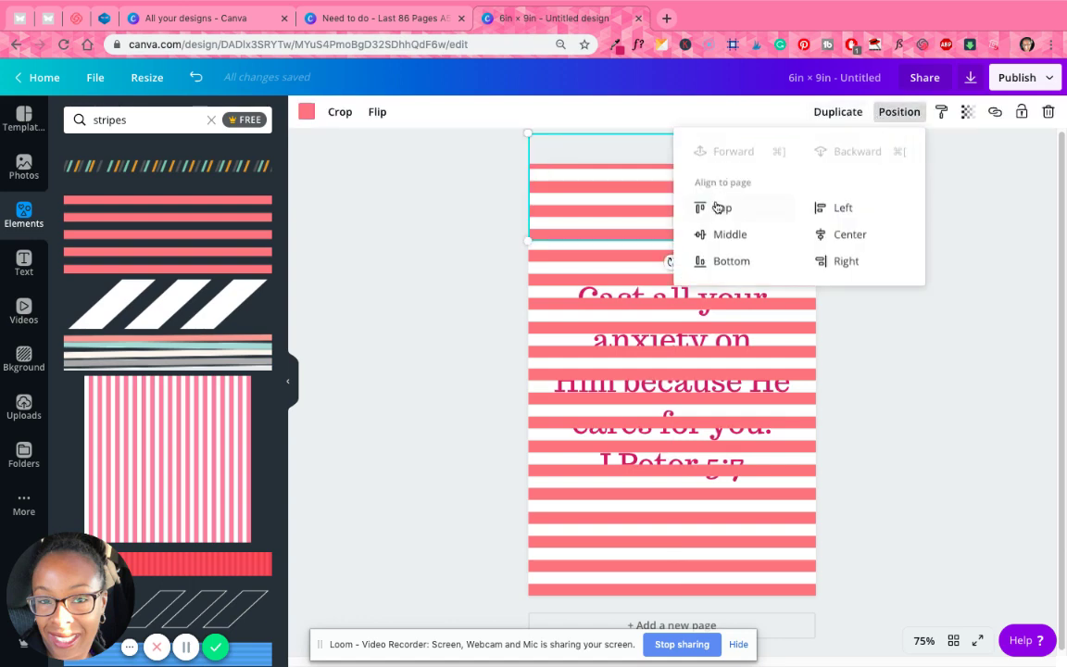
{"action": "left_click", "coordinate": [889, 112]}
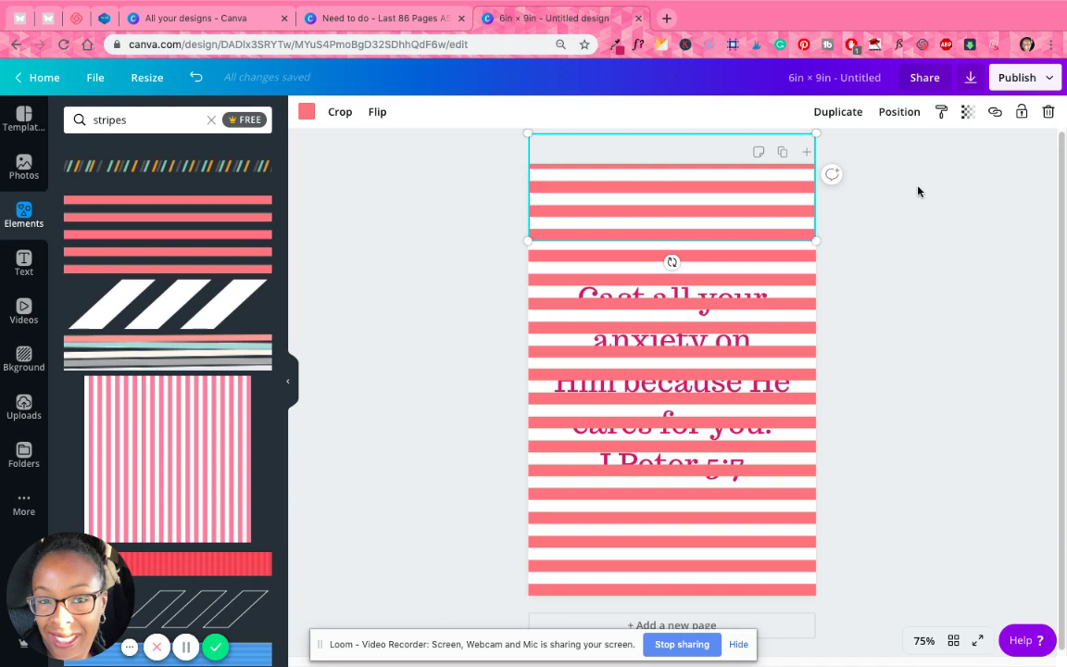
{"action": "left_click", "coordinate": [797, 281]}
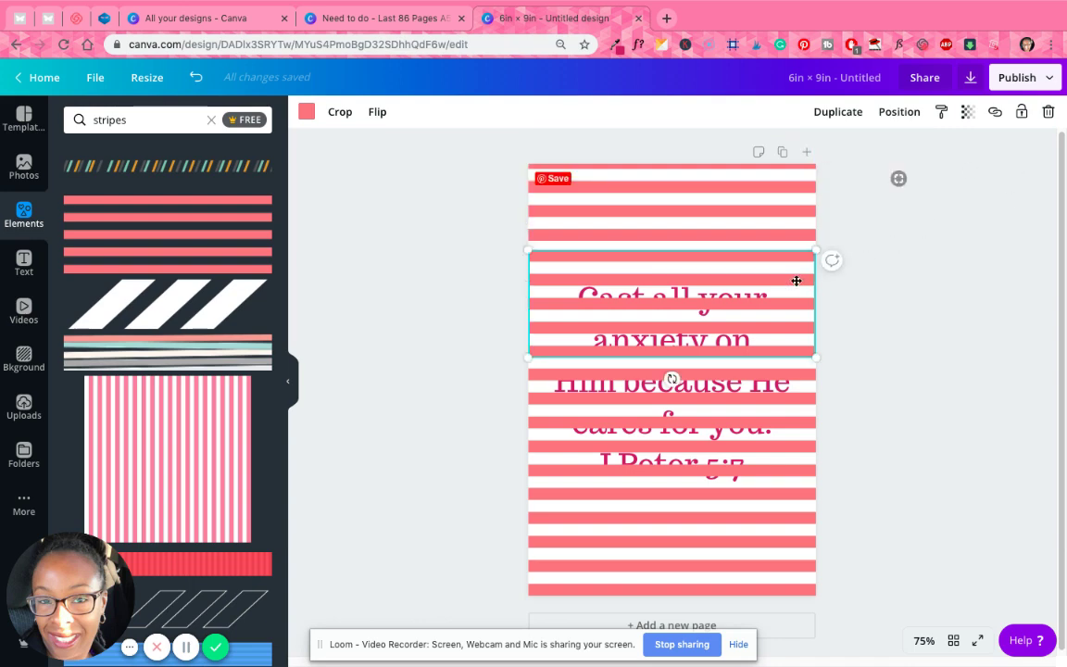
{"action": "left_click", "coordinate": [889, 115]}
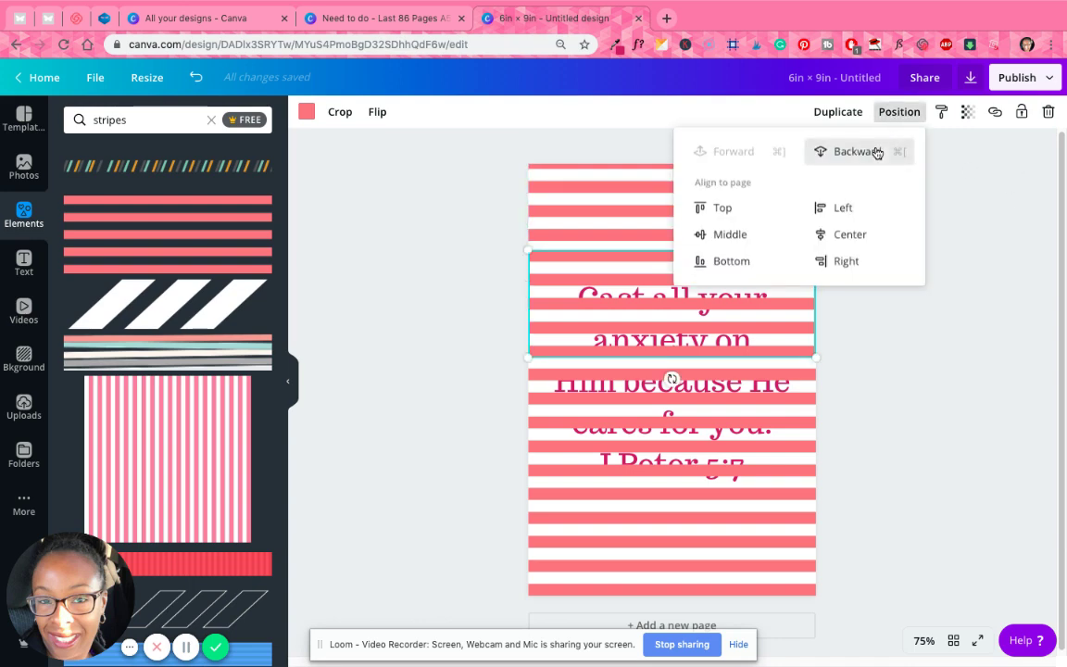
{"action": "left_click", "coordinate": [877, 152]}
{"action": "left_click", "coordinate": [773, 301]}
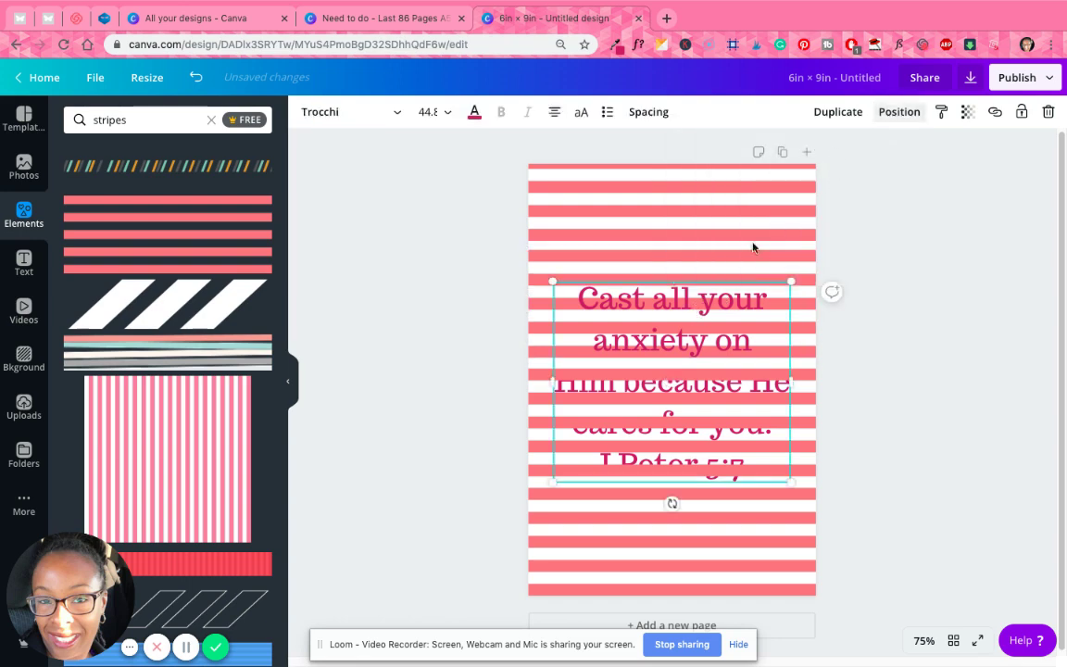
{"action": "left_click", "coordinate": [893, 113]}
{"action": "left_click", "coordinate": [738, 150]}
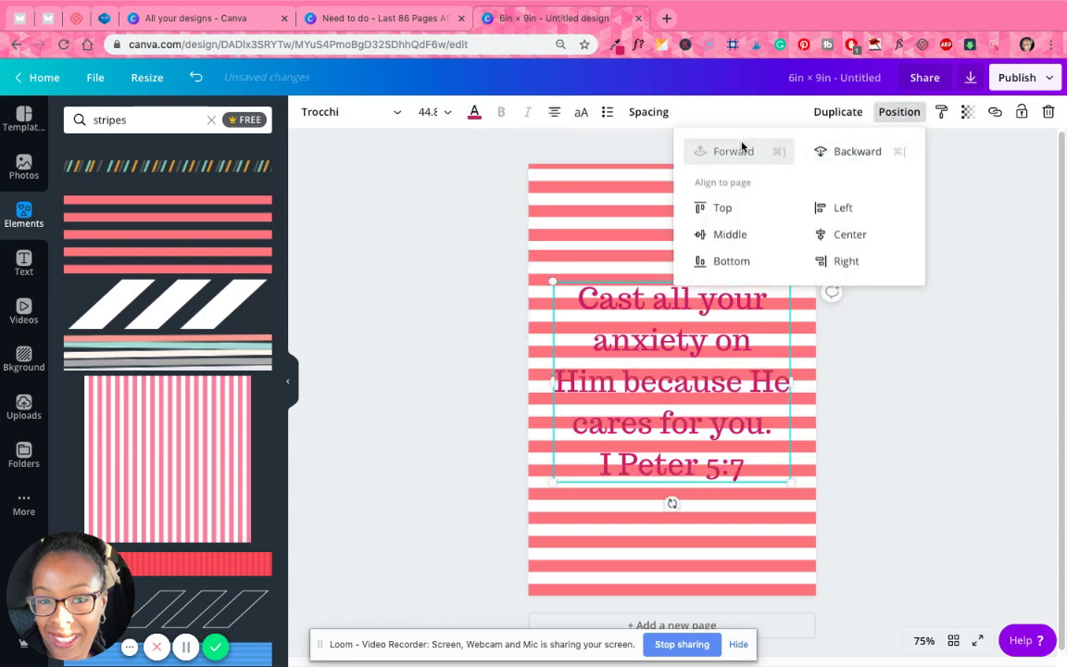
{"action": "left_click", "coordinate": [872, 315]}
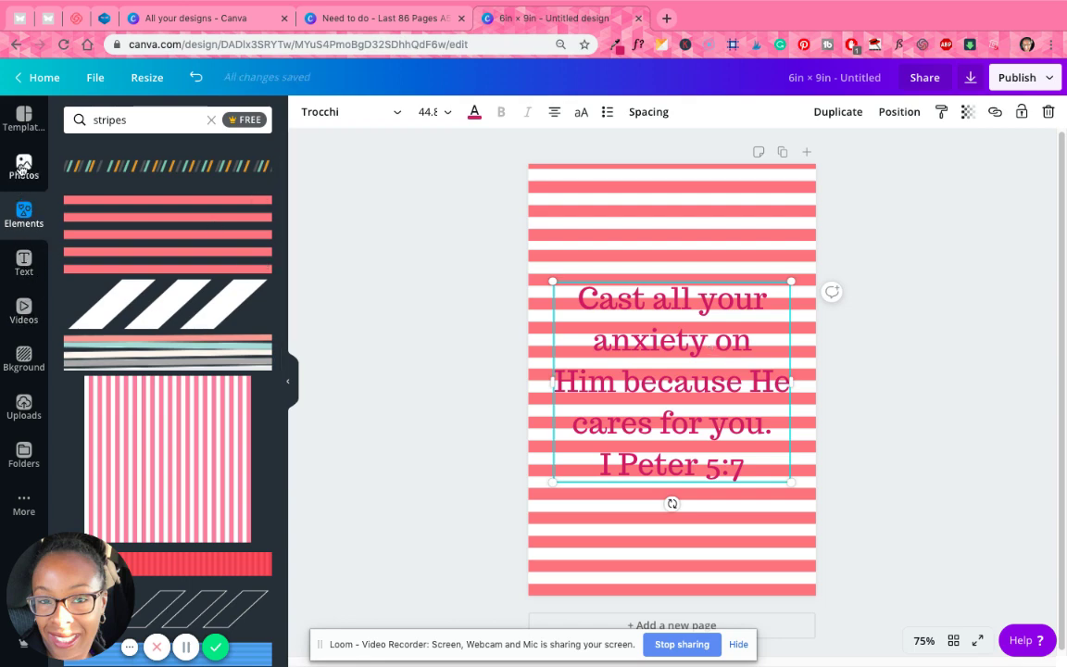
{"action": "double_click", "coordinate": [134, 120]}
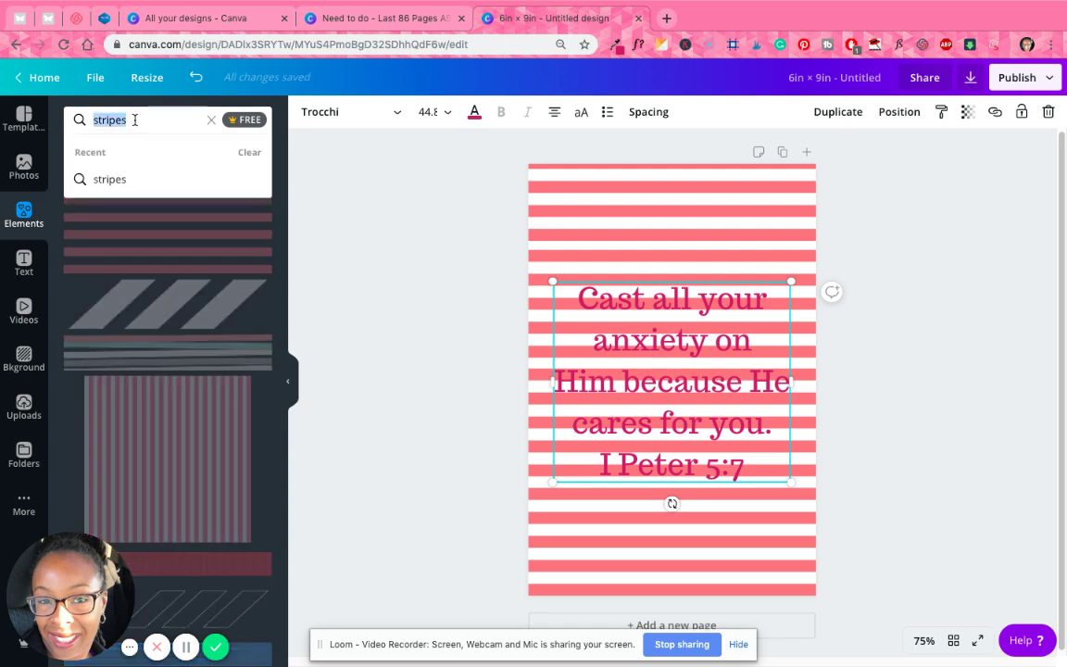
{"action": "type", "text": "box"}
{"action": "key", "text": "Return"}
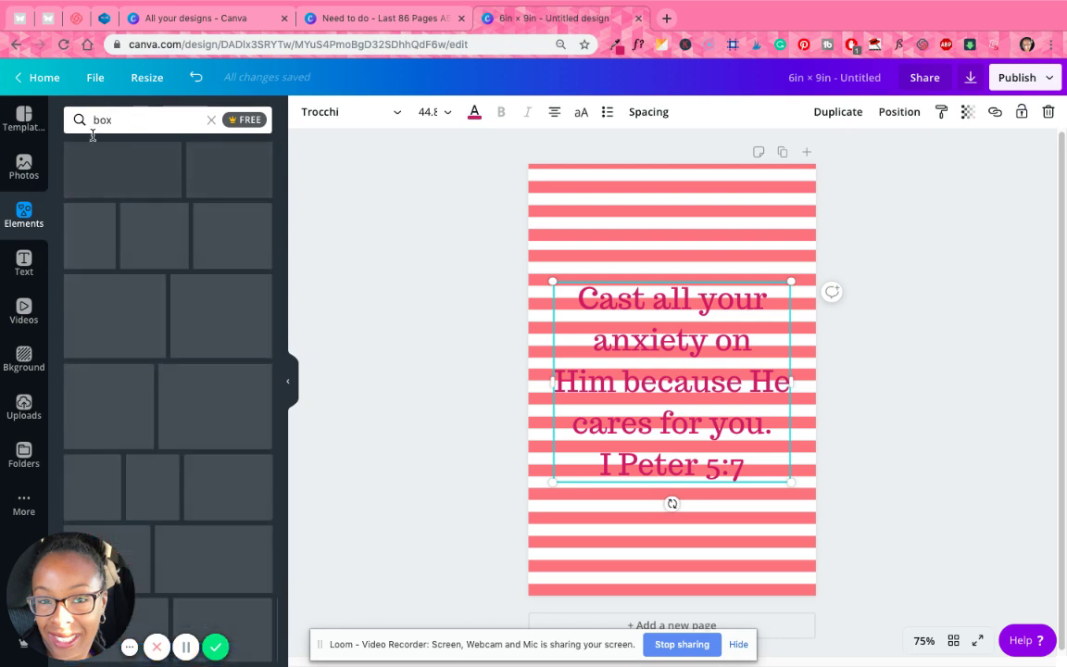
{"action": "left_click", "coordinate": [211, 120]}
{"action": "left_click", "coordinate": [288, 219]}
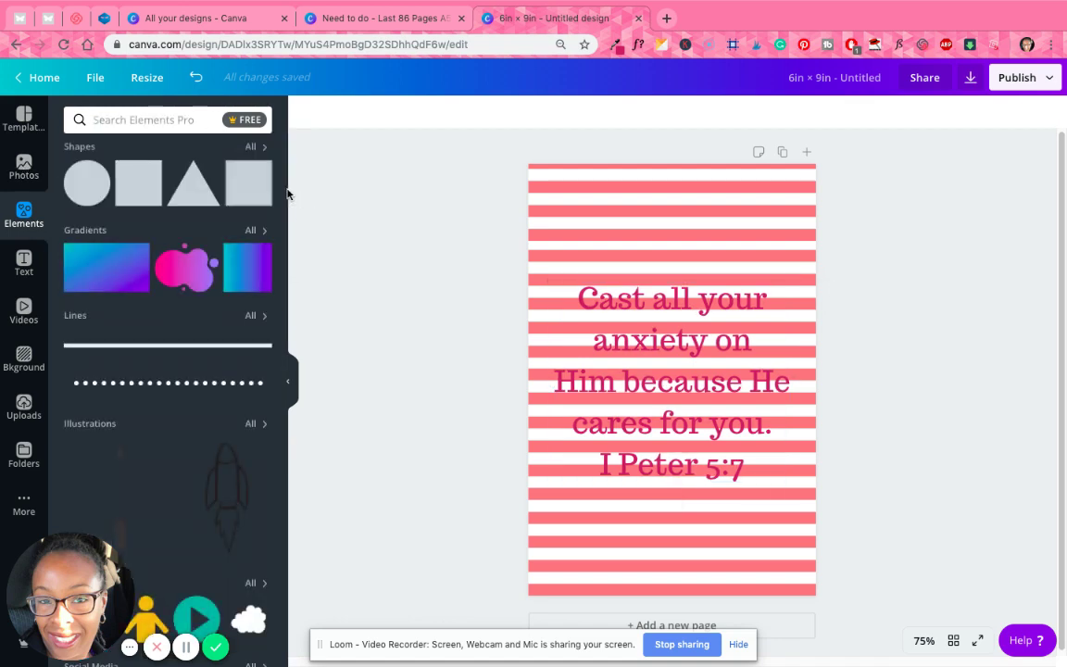
{"action": "scroll", "coordinate": [254, 178], "scroll_direction": "up", "scroll_amount": 1}
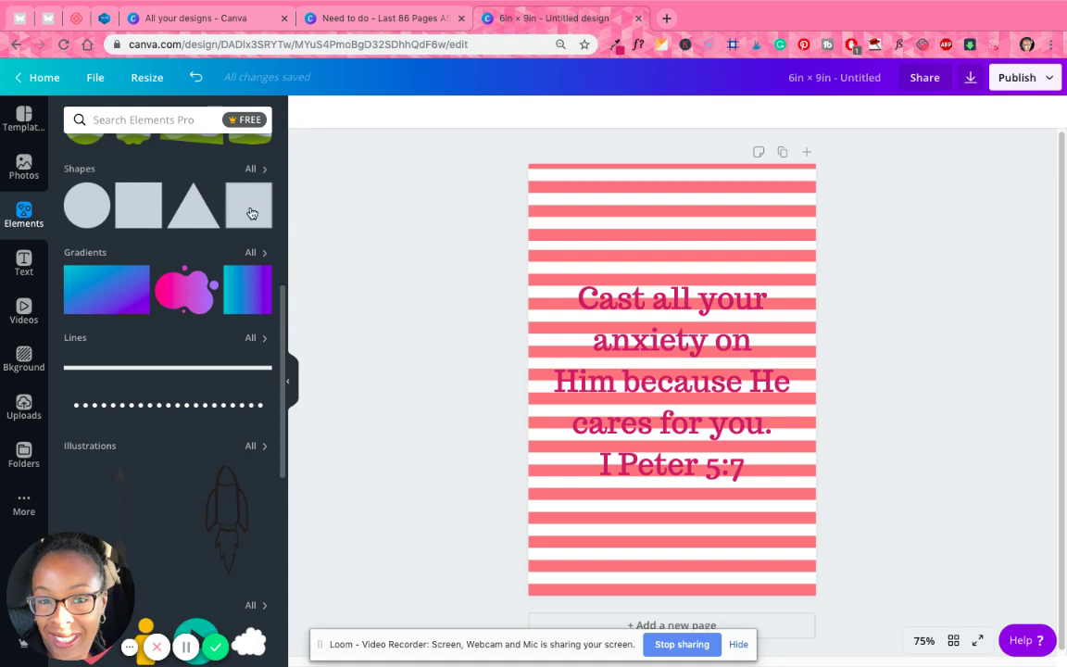
{"action": "left_click", "coordinate": [251, 213]}
{"action": "left_click_drag", "start_coordinate": [636, 338], "coordinate": [652, 292]}
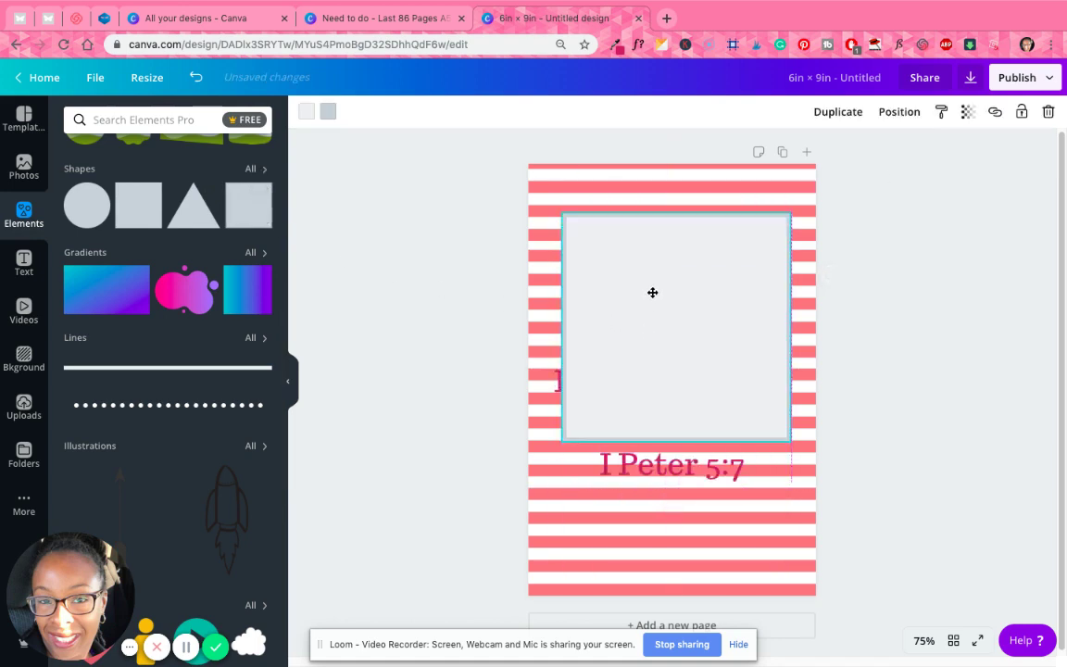
{"action": "key", "text": "Delete"}
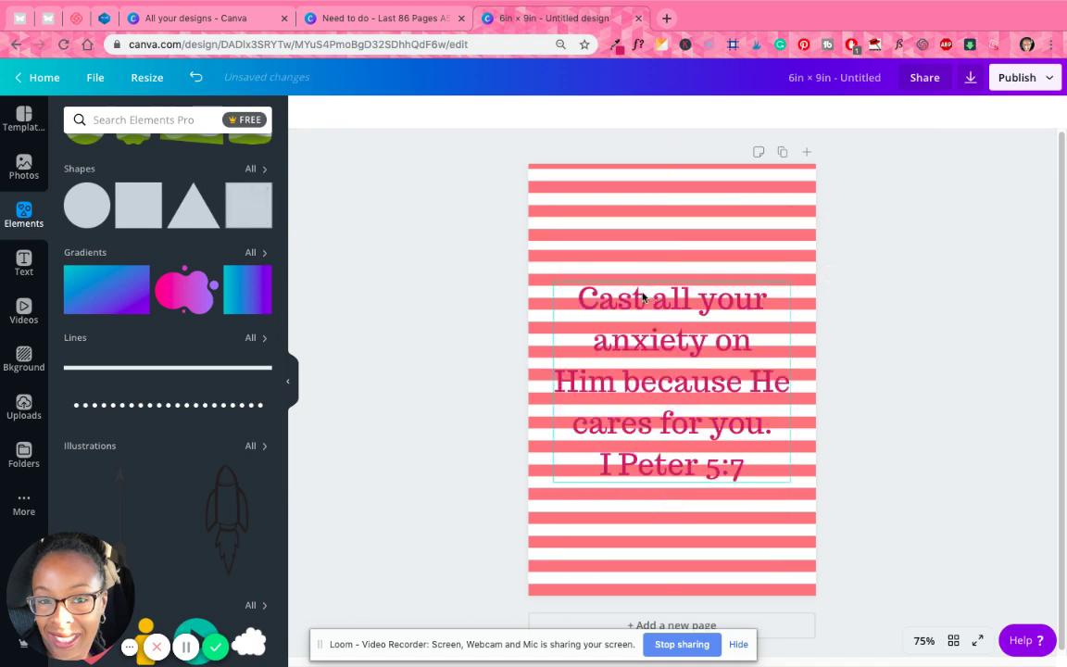
Add the solid borderless square from the full shapes collection and move it to the upper part of the striped page.
{"action": "left_click", "coordinate": [258, 169]}
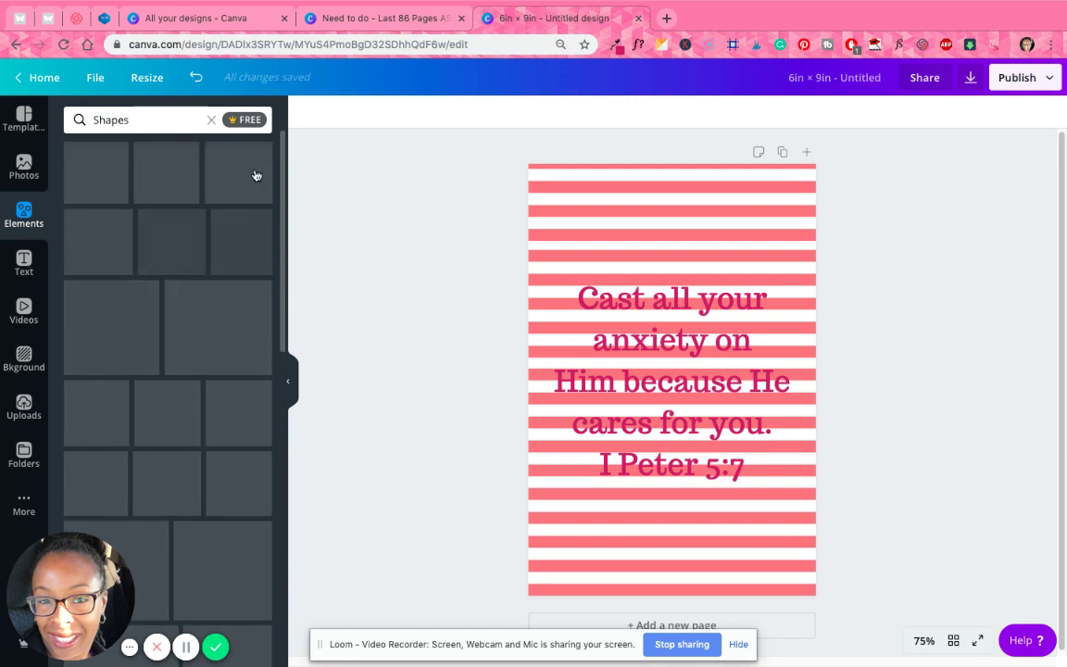
{"action": "left_click", "coordinate": [162, 172]}
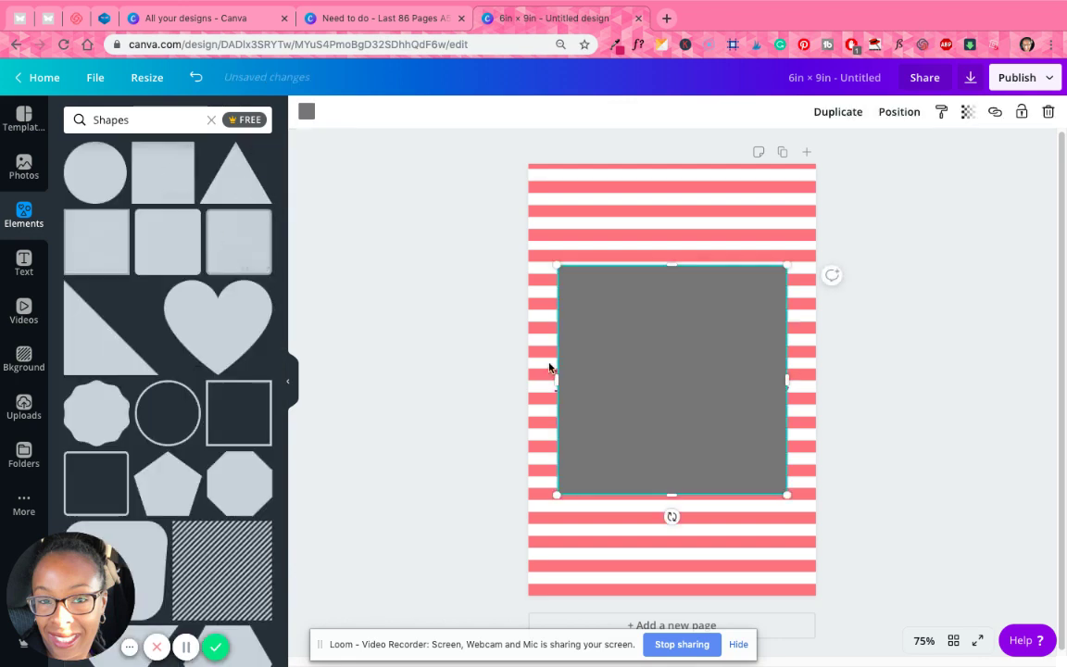
{"action": "left_click_drag", "start_coordinate": [560, 365], "coordinate": [576, 305]}
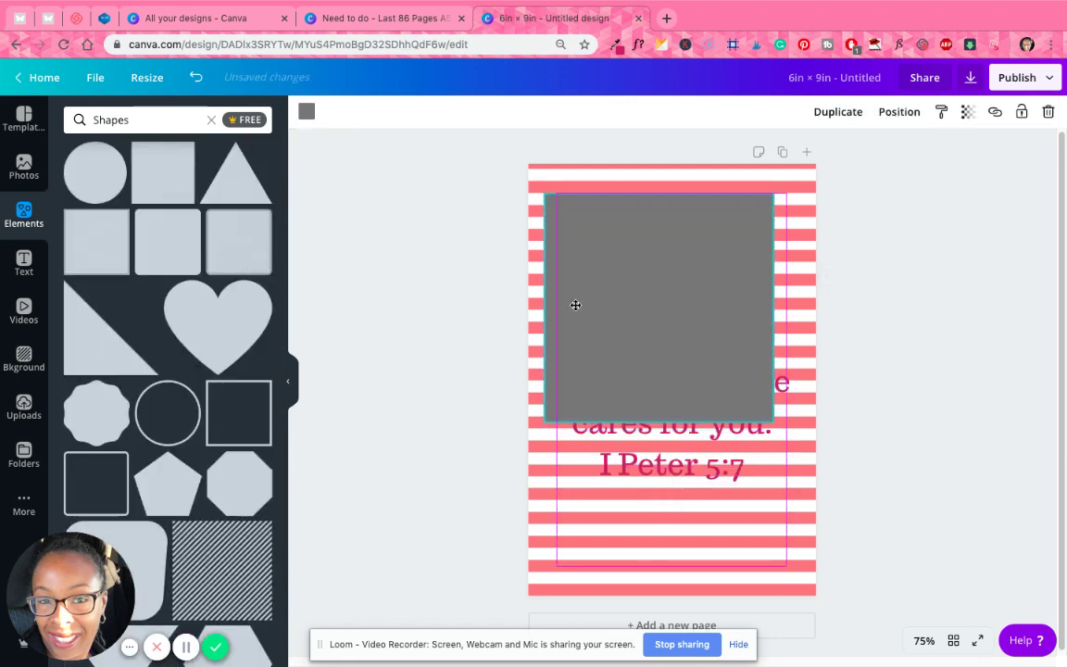
Color the square white and reshape it into a wide rectangle about 5.3 in wide and 3.2 in high.
{"action": "left_click", "coordinate": [306, 111]}
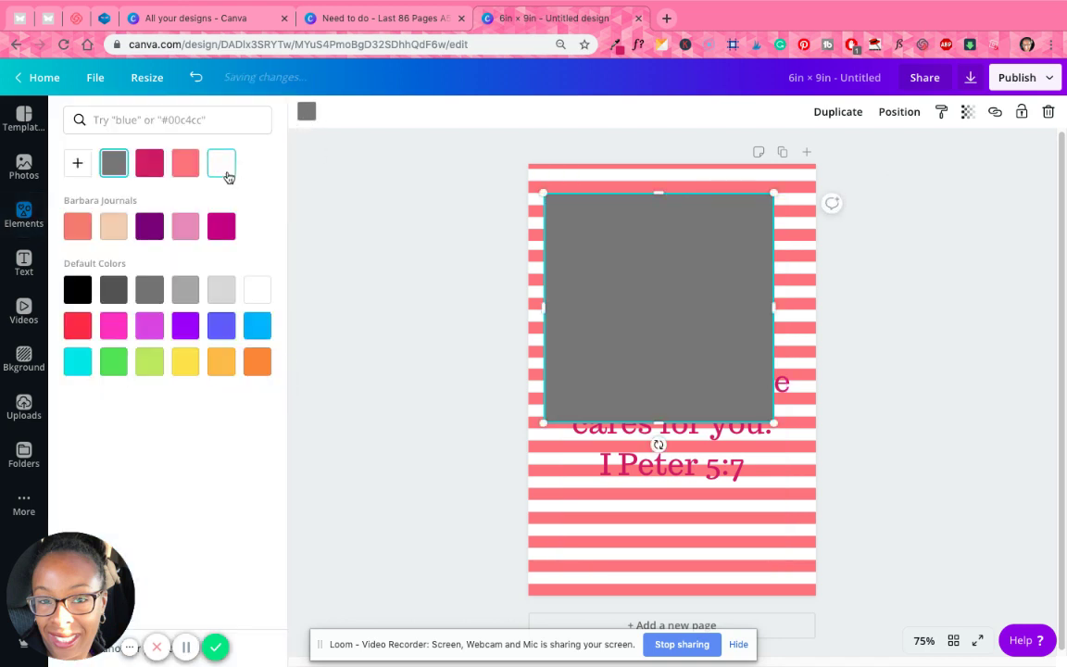
{"action": "left_click", "coordinate": [223, 165]}
{"action": "left_click_drag", "start_coordinate": [671, 427], "coordinate": [652, 348]}
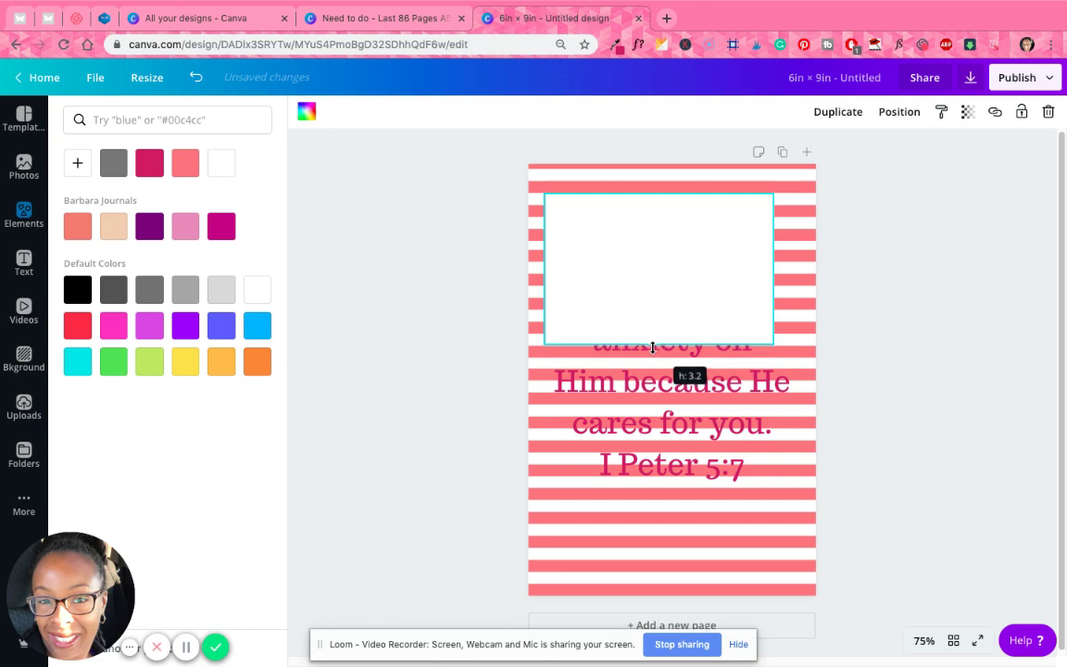
{"action": "left_click_drag", "start_coordinate": [773, 269], "coordinate": [798, 271]}
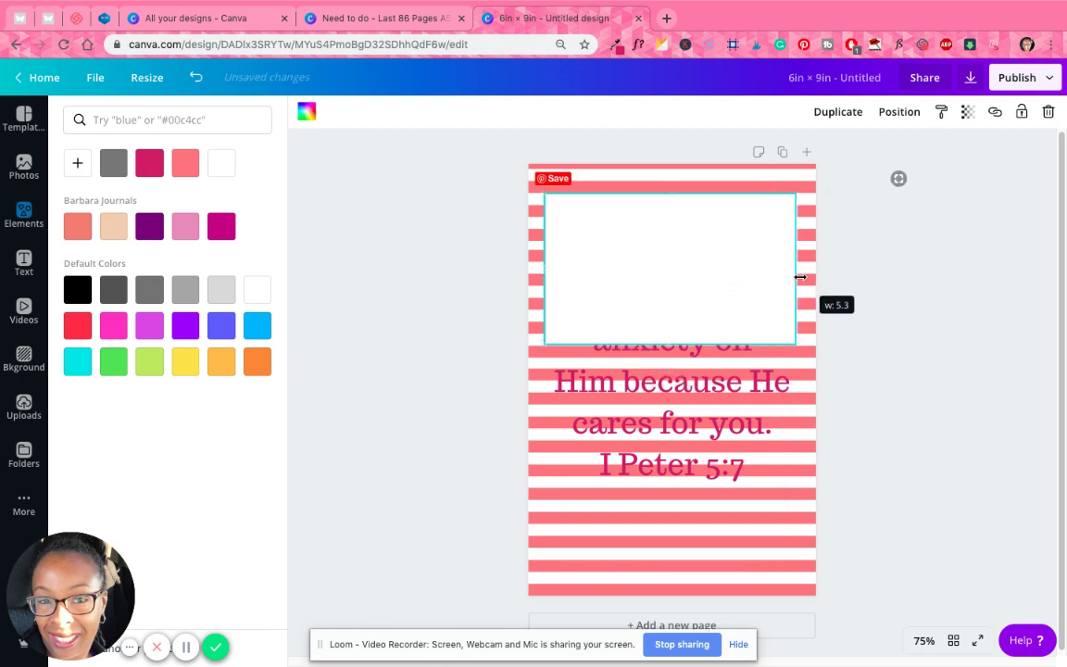
Bring the verse text in front of the white rectangle and shrink it to fit inside.
{"action": "left_click", "coordinate": [756, 442]}
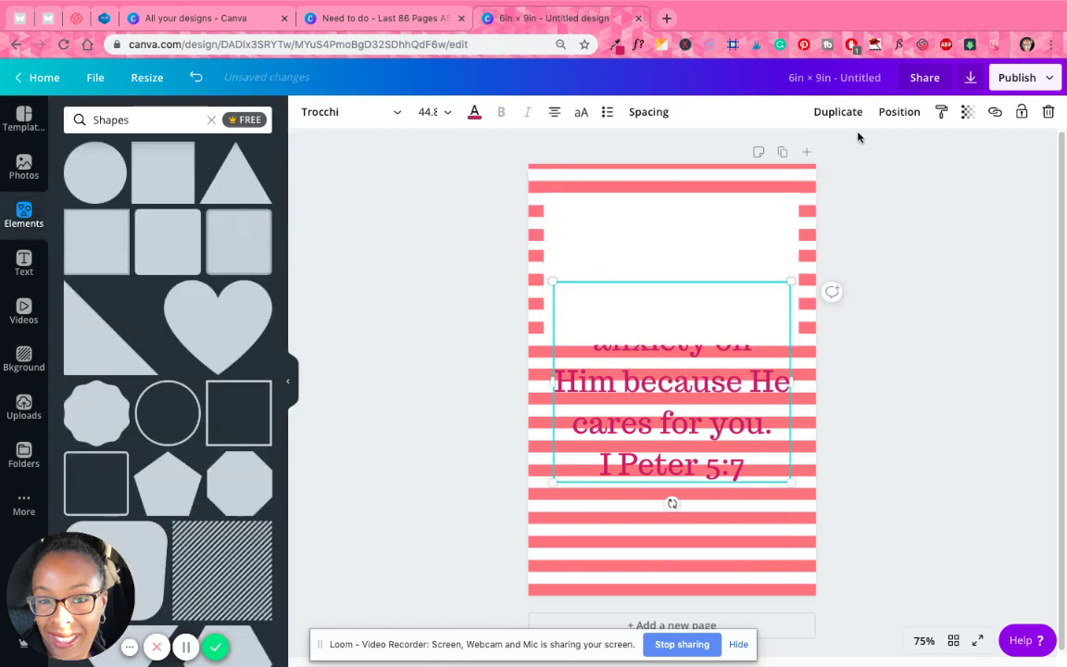
{"action": "left_click", "coordinate": [893, 112]}
{"action": "left_click", "coordinate": [736, 152]}
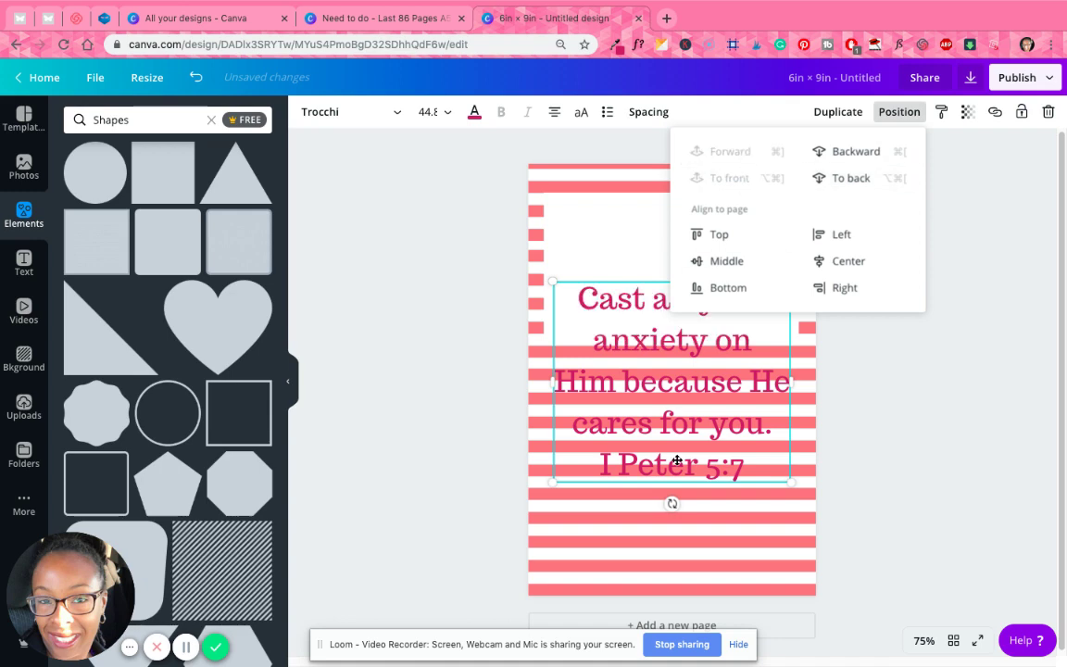
{"action": "left_click_drag", "start_coordinate": [792, 480], "coordinate": [718, 423]}
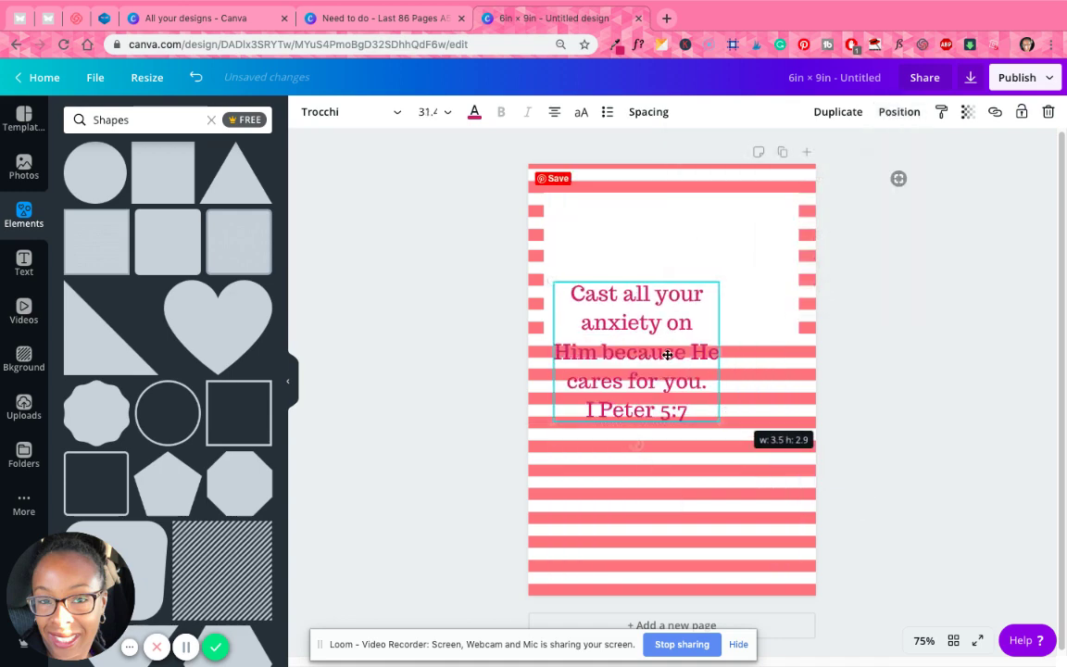
{"action": "left_click_drag", "start_coordinate": [666, 345], "coordinate": [789, 277]}
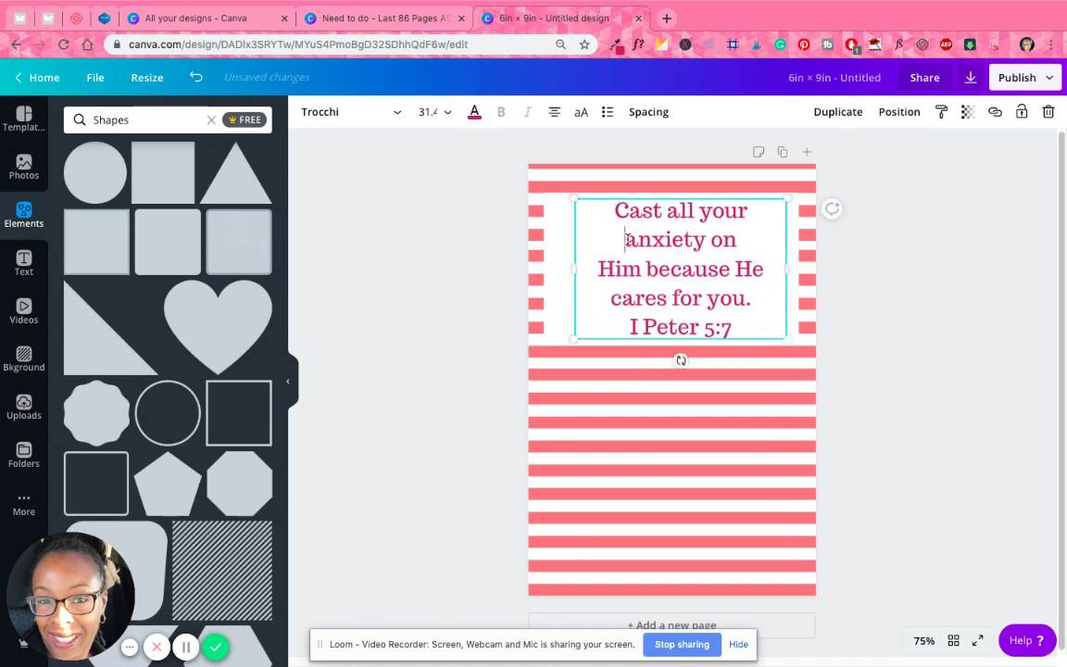
Rewrap the verse into four lines, breaking after "anxiety", "because He" and "cares for you.", in a slightly wider text box.
{"action": "left_click", "coordinate": [627, 242]}
{"action": "key", "text": "BackSpace"}
{"action": "key", "text": "Return"}
{"action": "left_click", "coordinate": [599, 258]}
{"action": "key", "text": "BackSpace"}
{"action": "key", "text": "Return"}
{"action": "left_click_drag", "start_coordinate": [568, 265], "coordinate": [559, 263]}
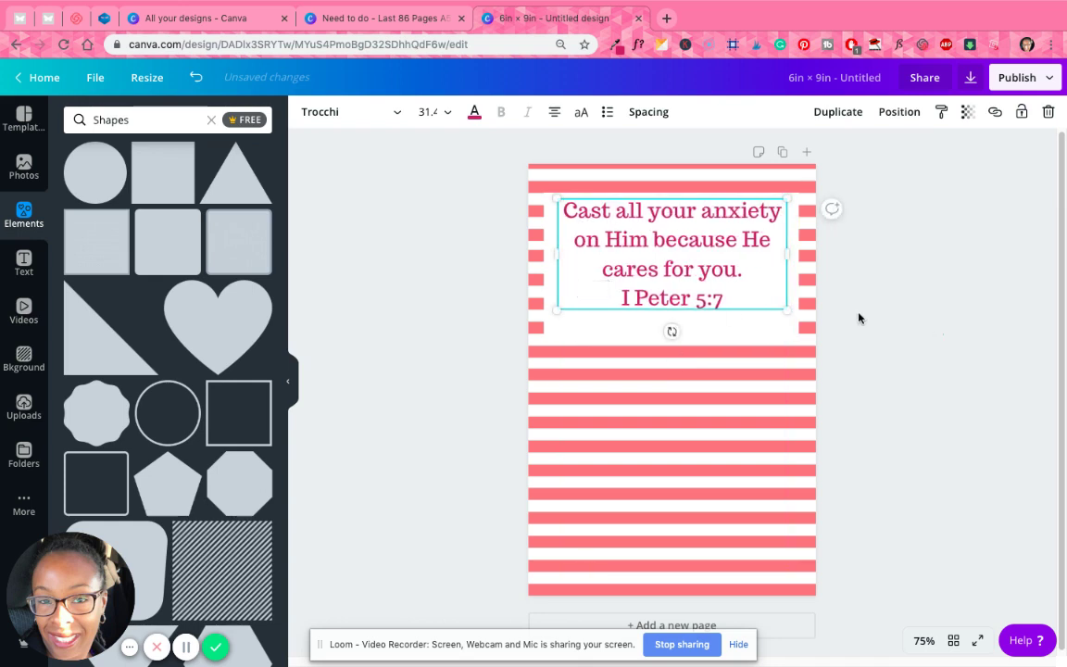
Enlarge the verse text box to the white rectangle's width, about 5.3 by 2.5 in, and position it within the rectangle.
{"action": "left_click_drag", "start_coordinate": [702, 281], "coordinate": [695, 279]}
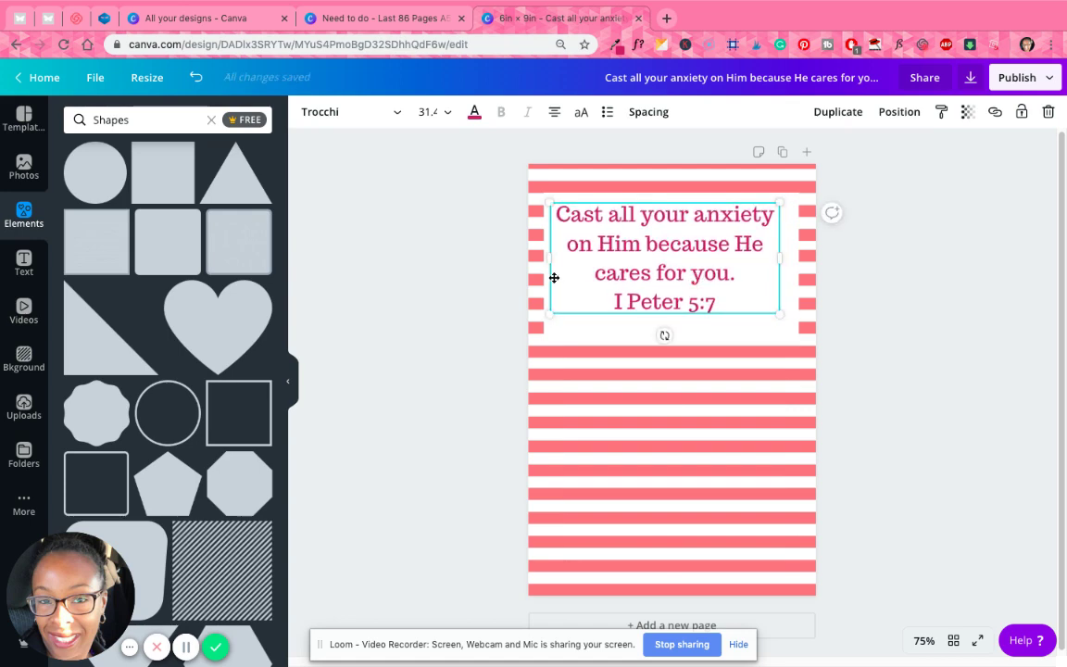
{"action": "left_click_drag", "start_coordinate": [538, 257], "coordinate": [538, 256]}
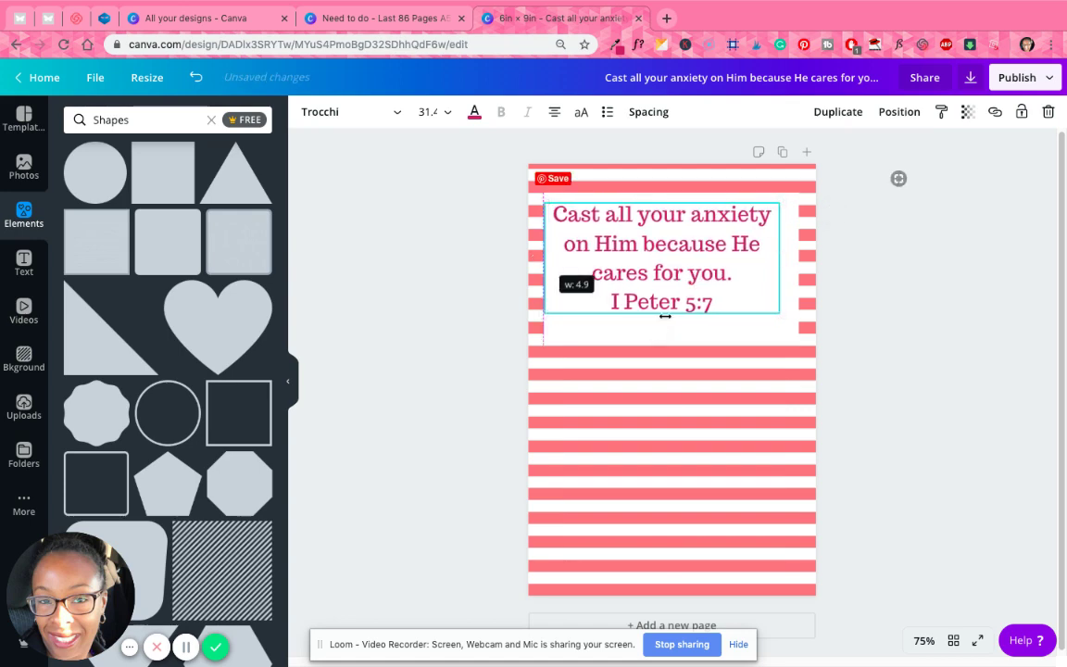
{"action": "left_click_drag", "start_coordinate": [665, 316], "coordinate": [665, 316]}
{"action": "mouse_move", "coordinate": [793, 321]}
{"action": "left_mouse_down"}
{"action": "mouse_move", "coordinate": [804, 329]}
{"action": "mouse_move", "coordinate": [793, 326]}
{"action": "left_mouse_up"}
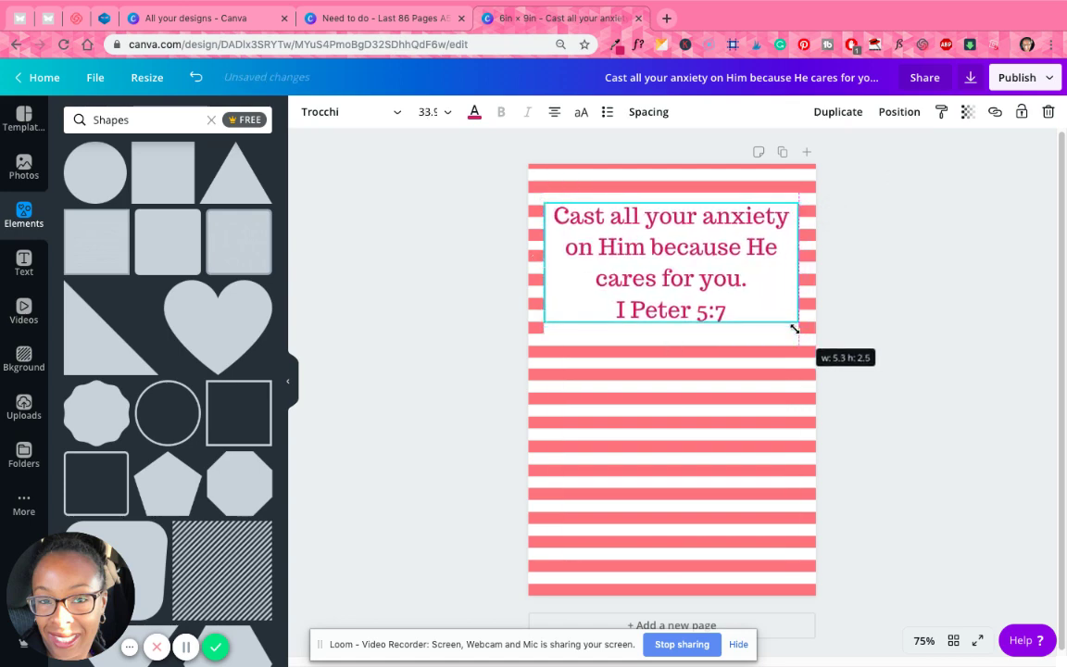
{"action": "left_click_drag", "start_coordinate": [708, 280], "coordinate": [707, 291]}
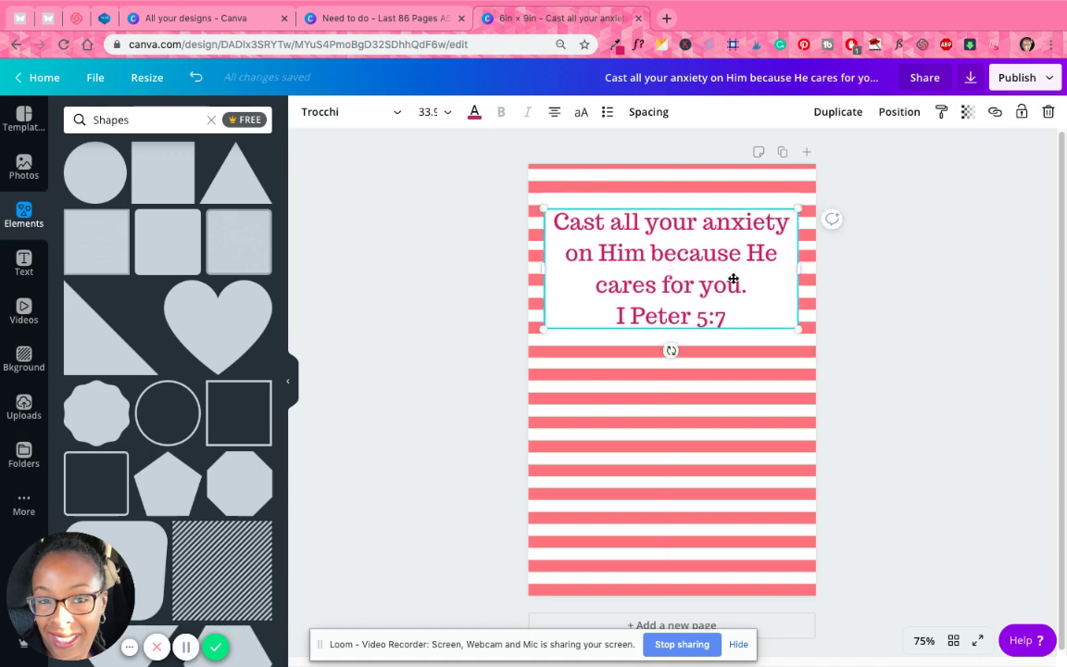
{"action": "left_click_drag", "start_coordinate": [699, 239], "coordinate": [698, 228]}
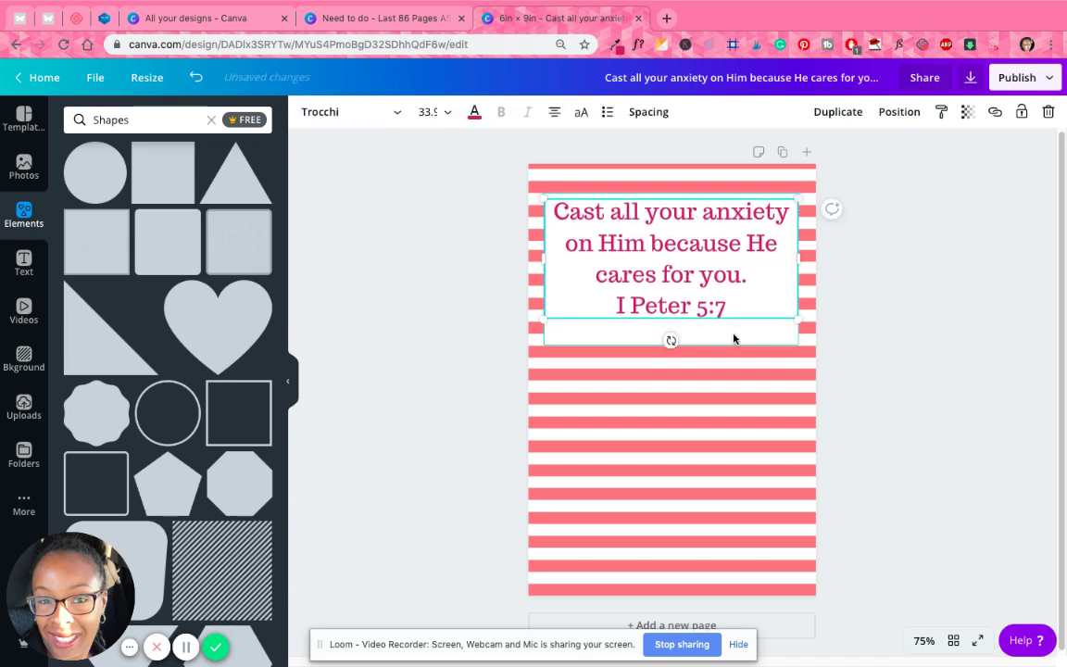
Raise the white rectangle's lower edge so that it ends just below the I Peter 5:7 line.
{"action": "left_click", "coordinate": [690, 339]}
{"action": "left_click_drag", "start_coordinate": [672, 333], "coordinate": [673, 331]}
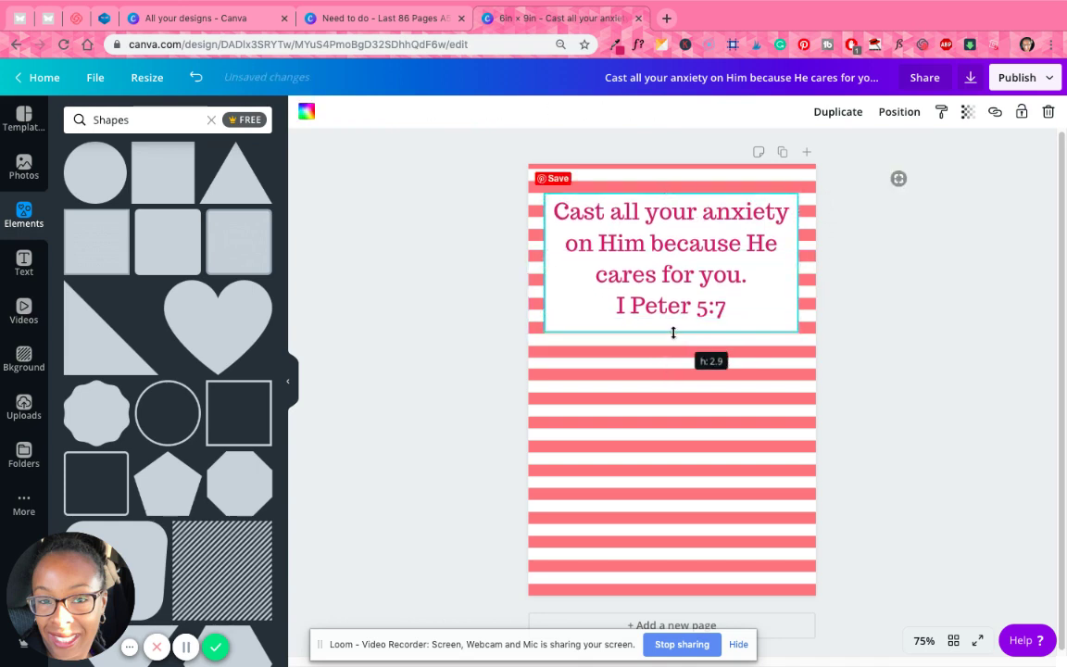
{"action": "left_click", "coordinate": [909, 381]}
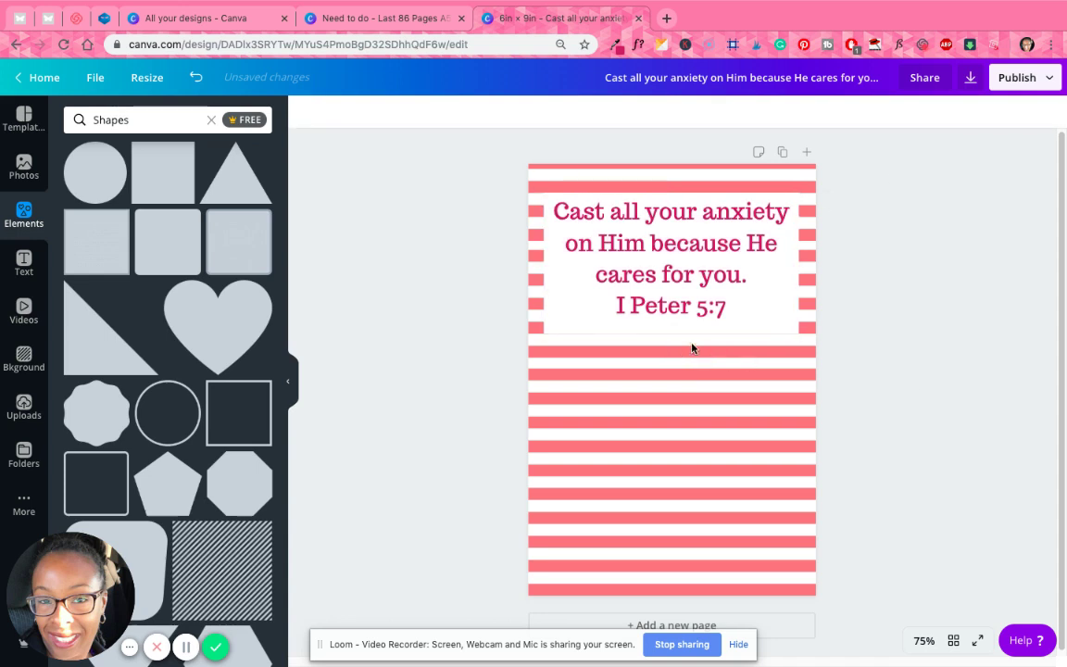
{"action": "left_click", "coordinate": [672, 327]}
{"action": "left_click_drag", "start_coordinate": [673, 335], "coordinate": [677, 326]}
{"action": "left_click", "coordinate": [875, 348]}
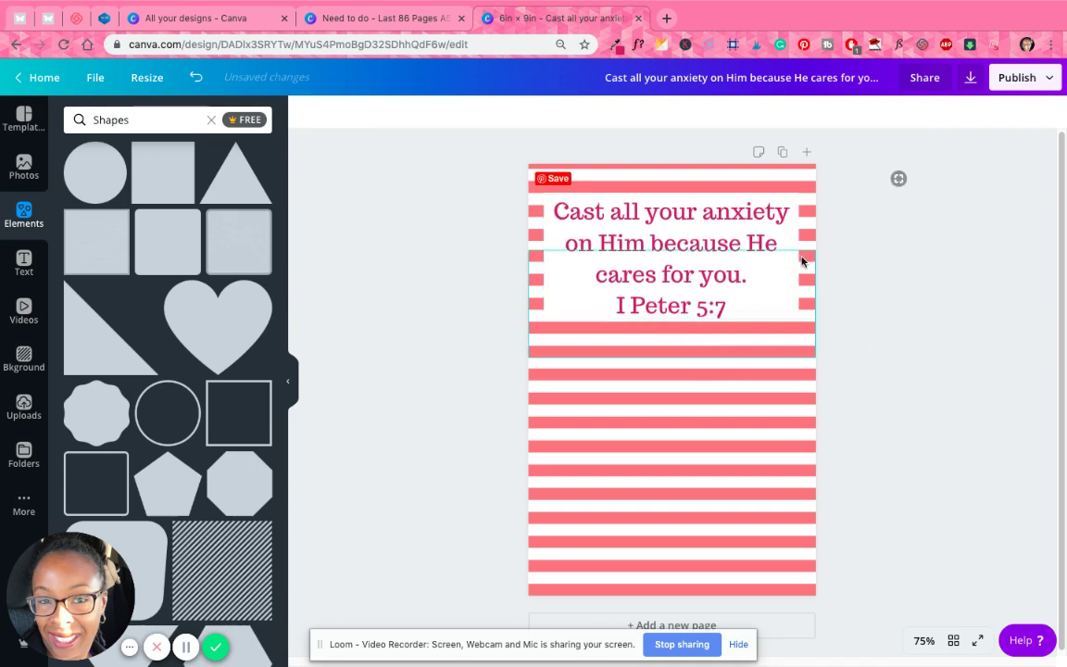
Move the verse down off the white rectangle, then make the rectangle slightly narrower and center it across the page.
{"action": "left_click_drag", "start_coordinate": [784, 278], "coordinate": [784, 430]}
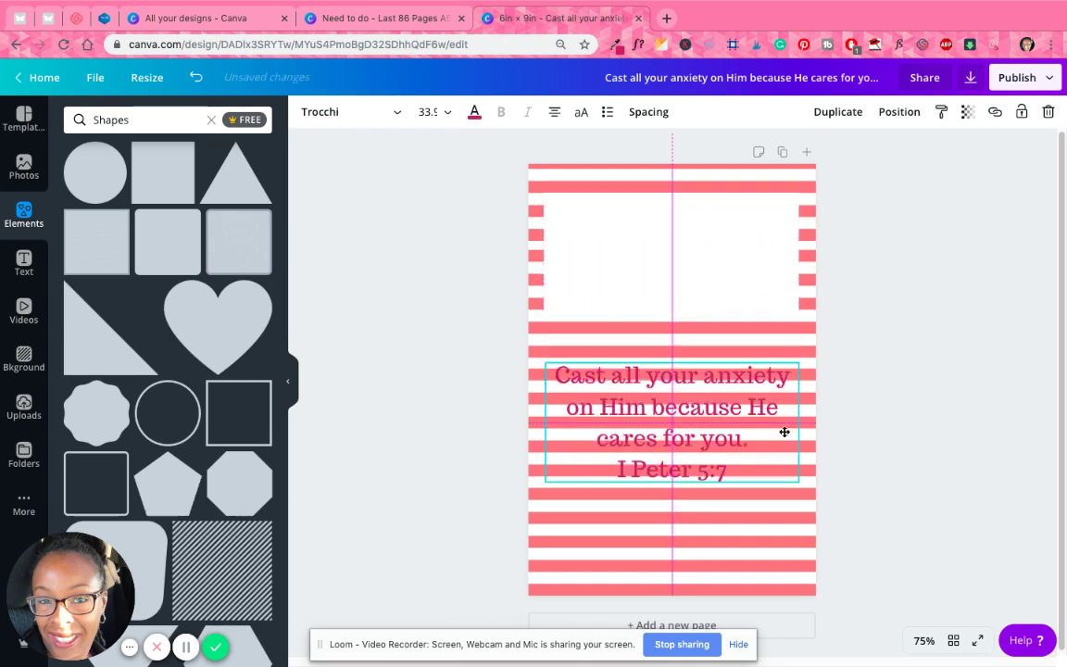
{"action": "left_click_drag", "start_coordinate": [727, 274], "coordinate": [728, 275]}
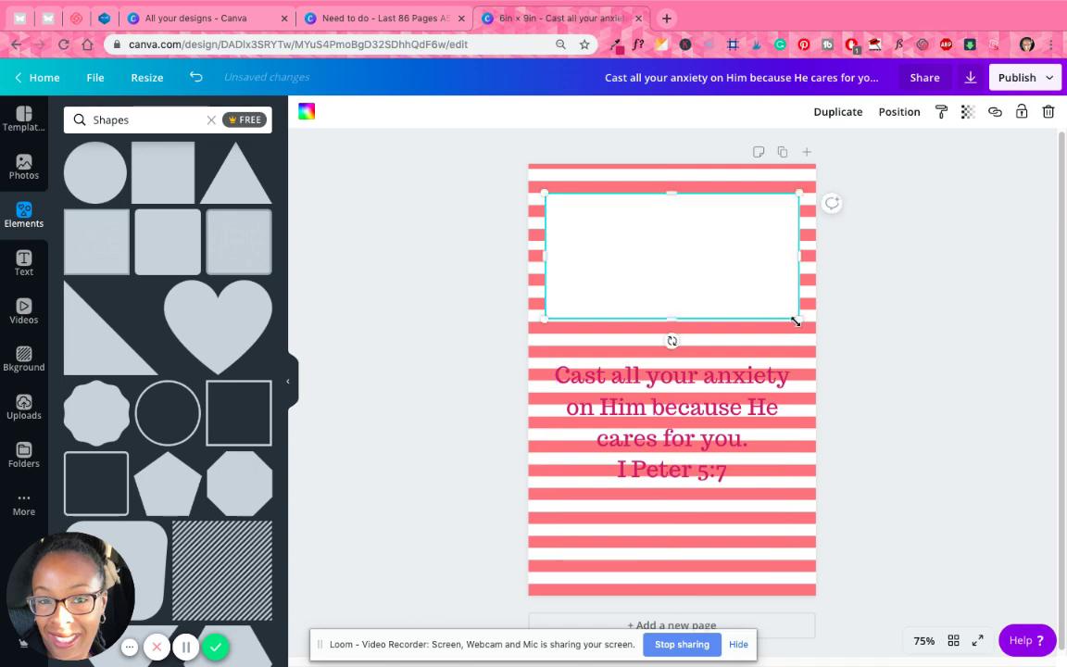
{"action": "left_click_drag", "start_coordinate": [796, 321], "coordinate": [762, 298]}
{"action": "left_click", "coordinate": [934, 323]}
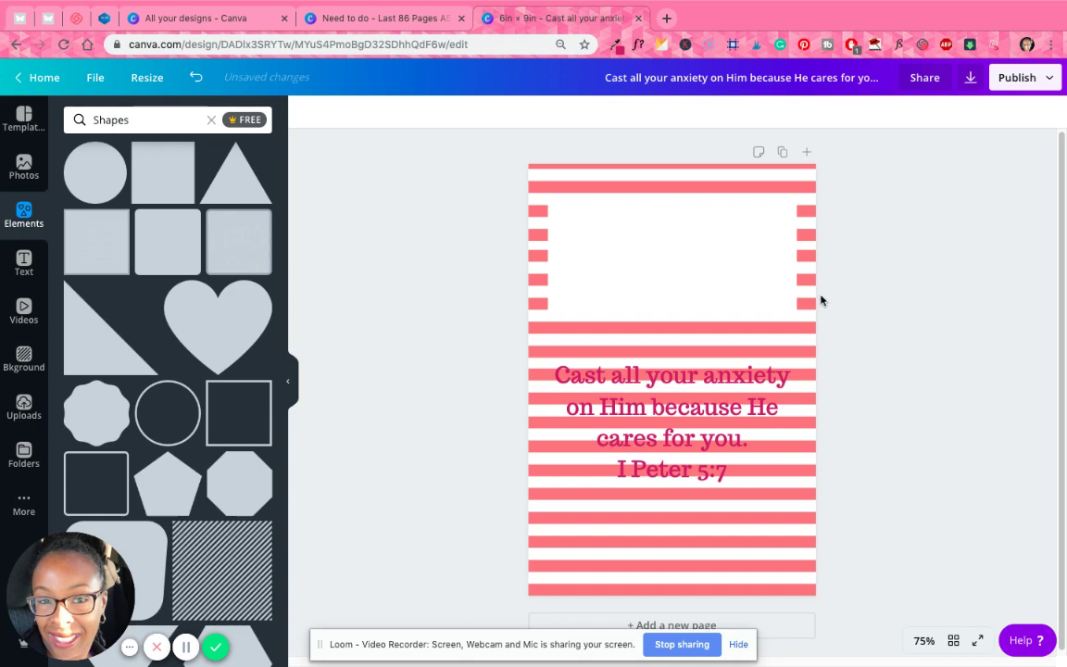
Return the verse to the white rectangle, scaled to about 5.1 by 2.4 in and centered within it.
{"action": "left_click_drag", "start_coordinate": [704, 400], "coordinate": [702, 250]}
{"action": "left_click_drag", "start_coordinate": [796, 322], "coordinate": [786, 318]}
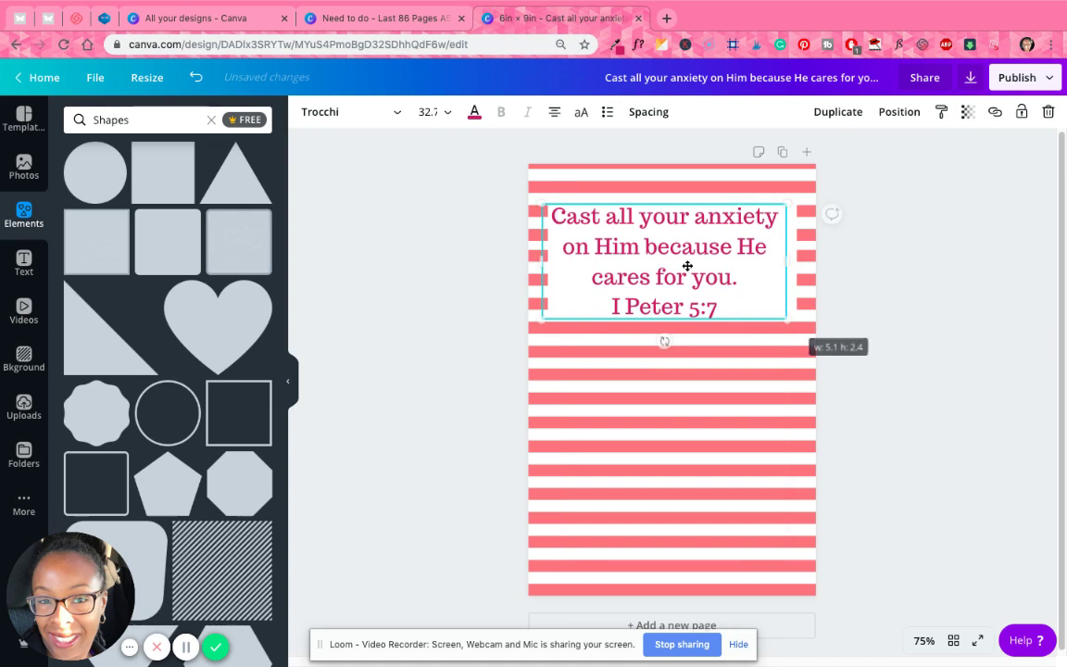
{"action": "left_click_drag", "start_coordinate": [686, 264], "coordinate": [695, 264]}
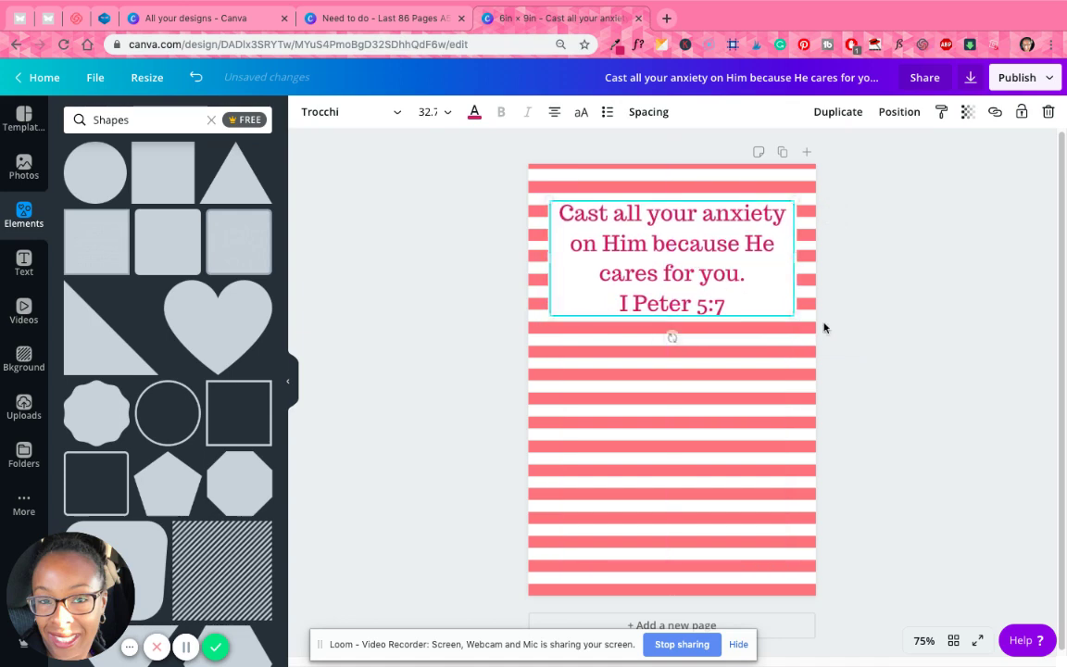
{"action": "left_click", "coordinate": [885, 340]}
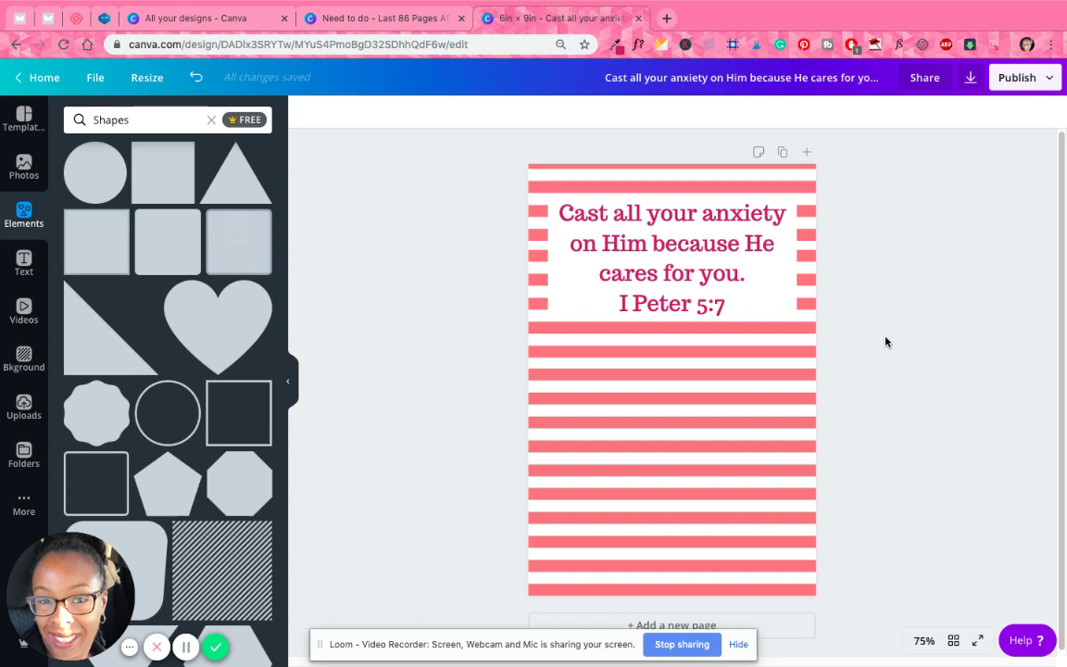
Move the verse out of the way and adjust the white rectangle's upper and lower edges to a height of about 2.7 in.
{"action": "left_click", "coordinate": [783, 317]}
{"action": "left_click_drag", "start_coordinate": [648, 301], "coordinate": [663, 391]}
{"action": "left_click", "coordinate": [651, 244]}
{"action": "left_click_drag", "start_coordinate": [673, 198], "coordinate": [671, 196]}
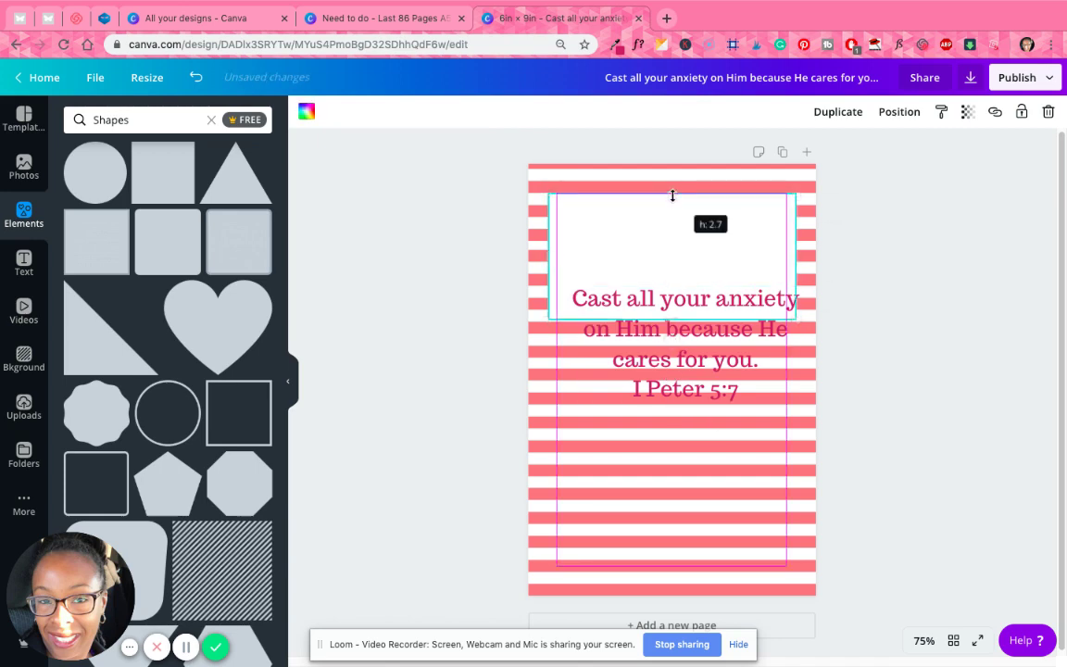
{"action": "left_click_drag", "start_coordinate": [740, 326], "coordinate": [787, 310]}
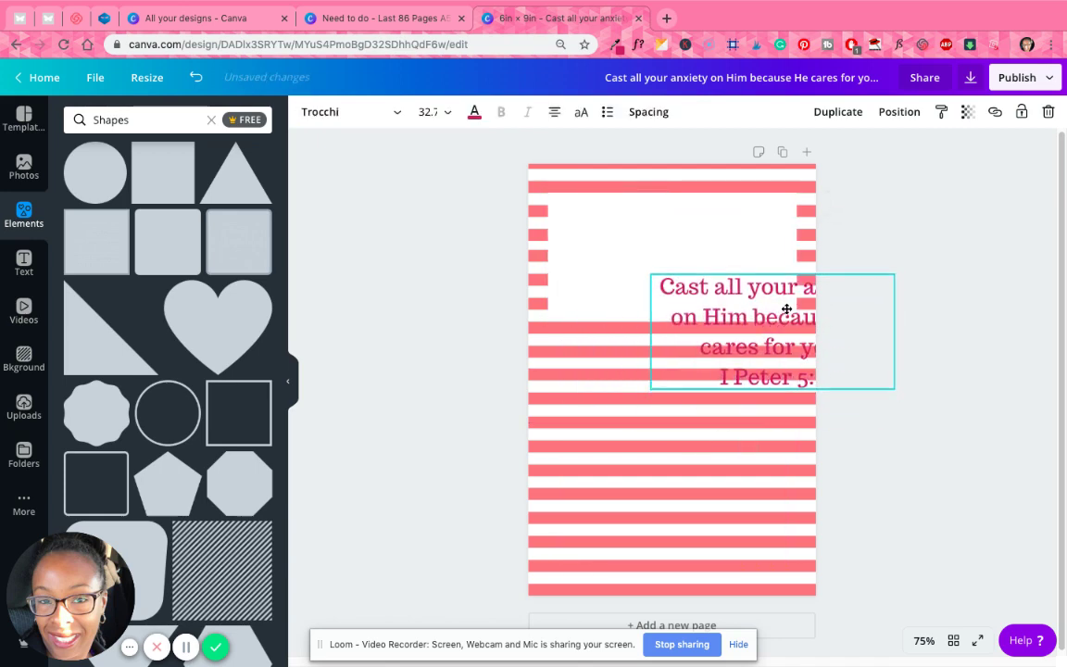
{"action": "left_click", "coordinate": [588, 274]}
{"action": "mouse_move", "coordinate": [676, 318]}
{"action": "left_mouse_down"}
{"action": "mouse_move", "coordinate": [677, 330]}
{"action": "mouse_move", "coordinate": [679, 319]}
{"action": "left_mouse_up"}
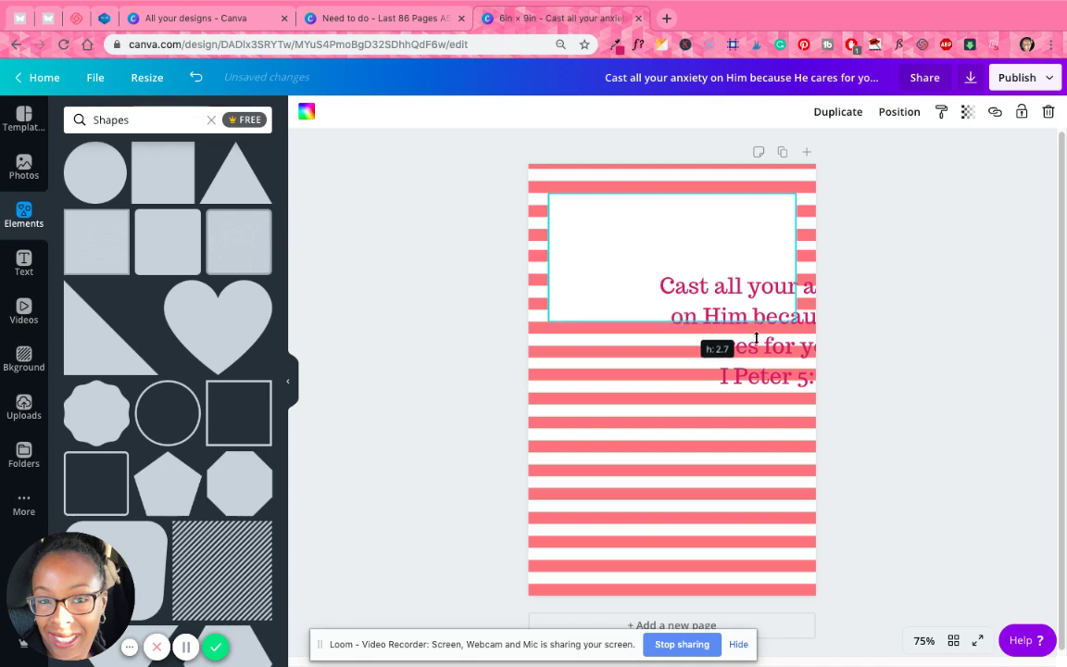
{"action": "left_click_drag", "start_coordinate": [756, 338], "coordinate": [755, 338]}
Fine-tune the white rectangle's upper and lower edges against the stripes and center the verse back on it.
{"action": "left_click", "coordinate": [714, 280]}
{"action": "left_click_drag", "start_coordinate": [714, 281], "coordinate": [676, 473]}
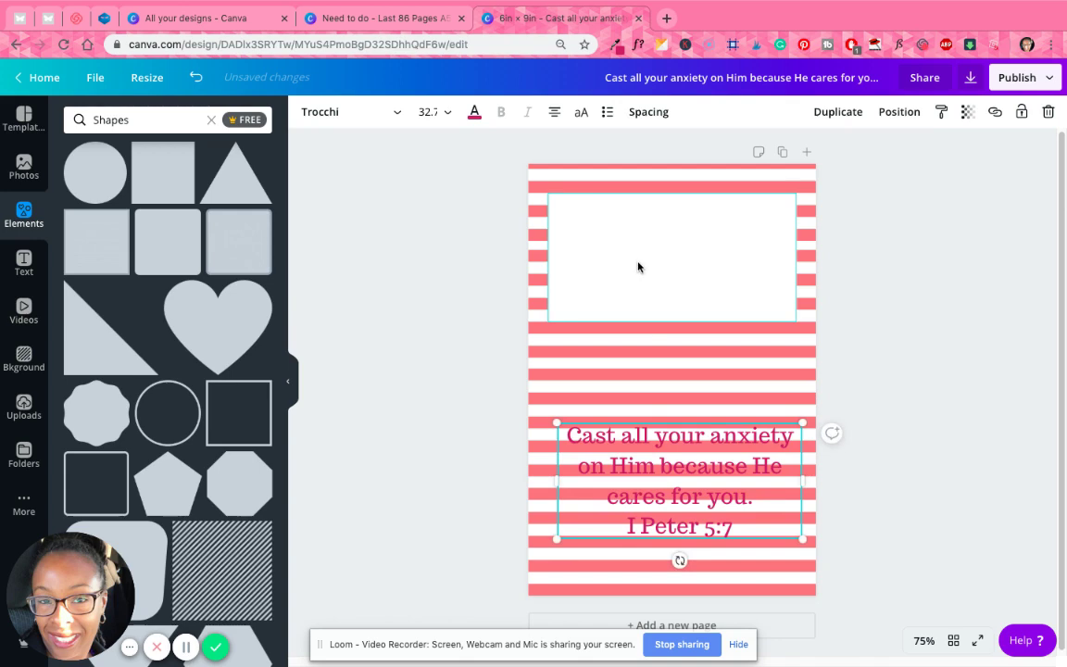
{"action": "left_click", "coordinate": [573, 234]}
{"action": "mouse_move", "coordinate": [673, 194]}
{"action": "left_mouse_down"}
{"action": "mouse_move", "coordinate": [673, 207]}
{"action": "mouse_move", "coordinate": [674, 193]}
{"action": "left_mouse_up"}
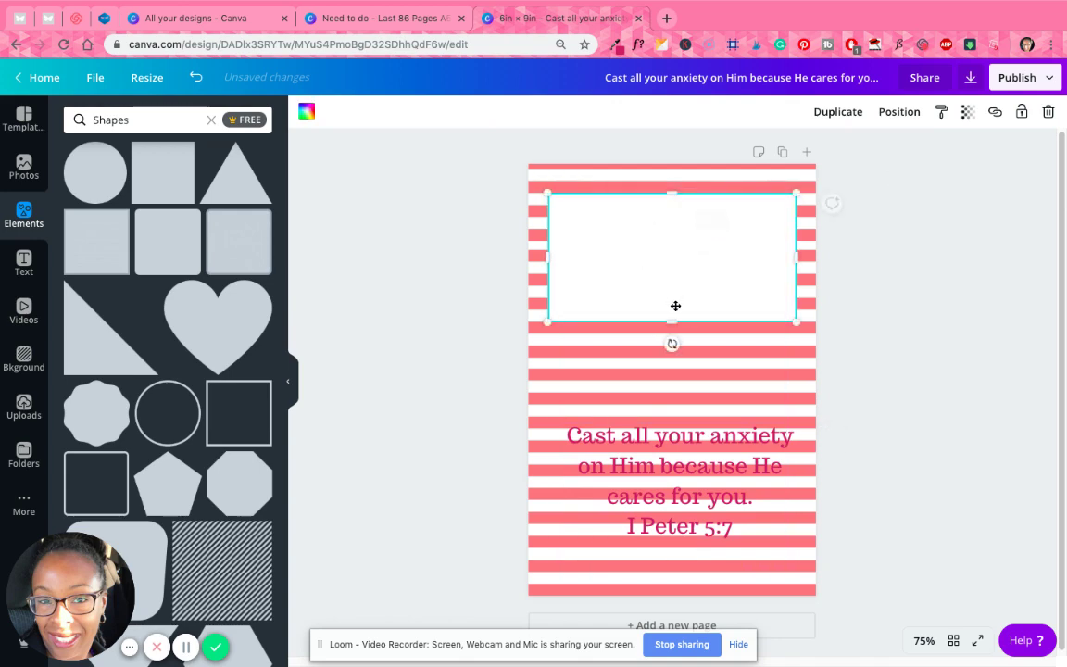
{"action": "mouse_move", "coordinate": [678, 325]}
{"action": "left_mouse_down"}
{"action": "mouse_move", "coordinate": [676, 336]}
{"action": "mouse_move", "coordinate": [681, 323]}
{"action": "left_mouse_up"}
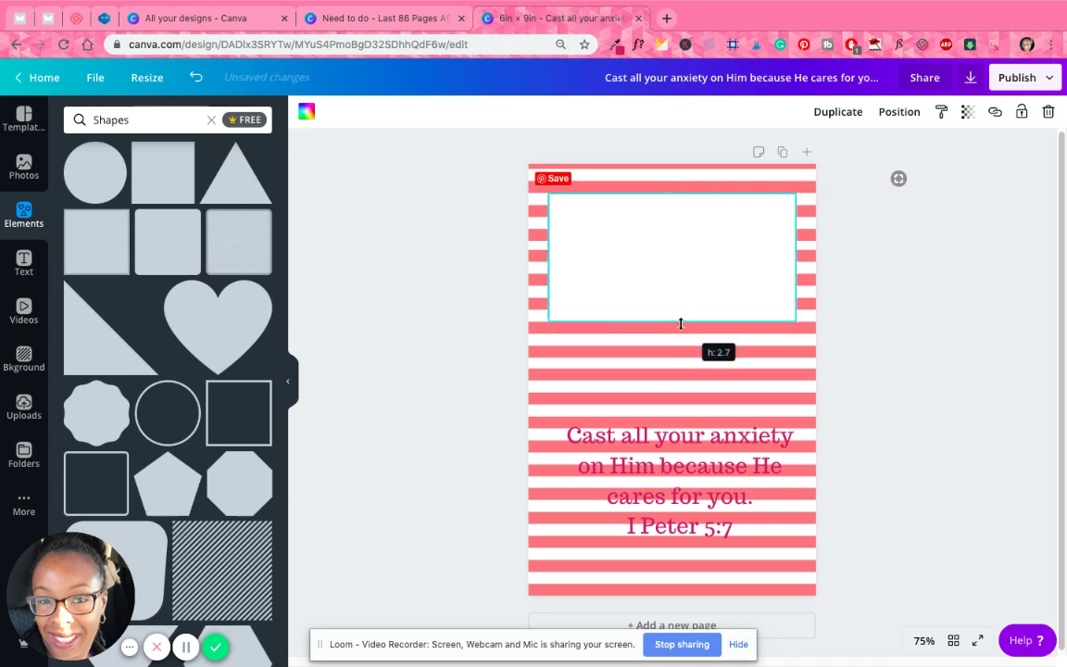
{"action": "left_click_drag", "start_coordinate": [688, 468], "coordinate": [678, 245]}
{"action": "left_click", "coordinate": [919, 324]}
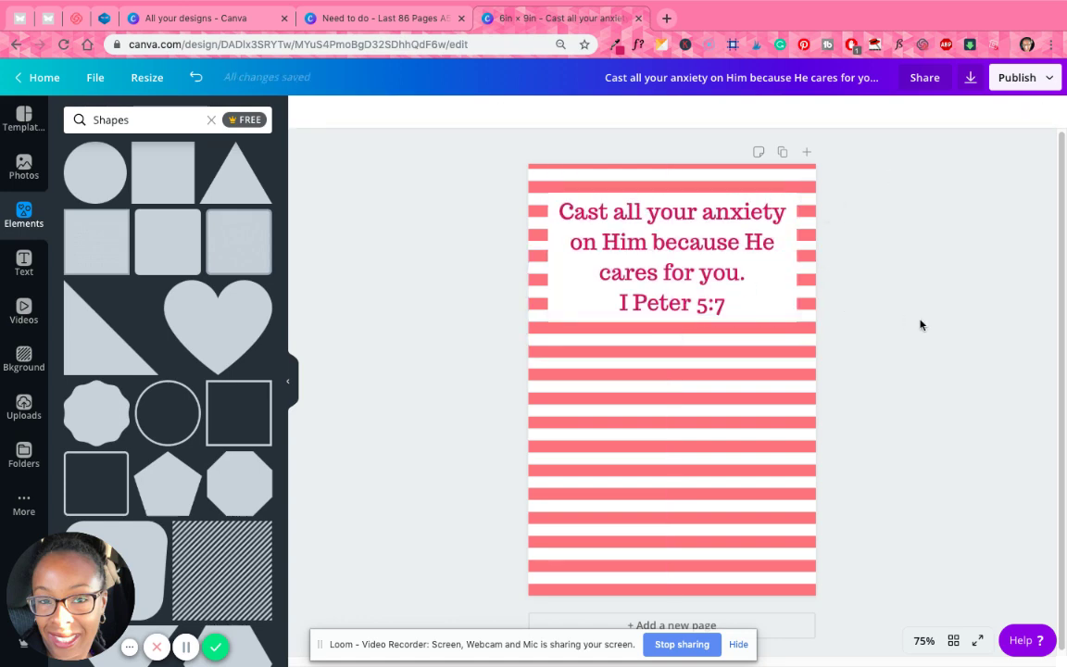
Color the verse text black.
{"action": "left_click", "coordinate": [670, 225]}
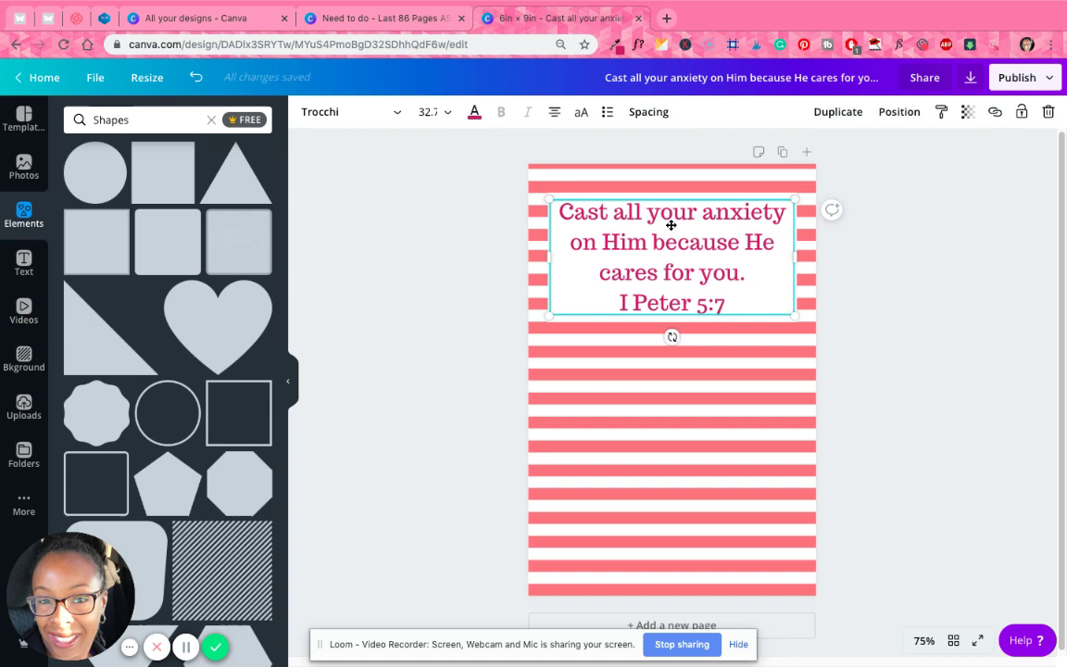
{"action": "left_click", "coordinate": [475, 115]}
{"action": "left_click", "coordinate": [80, 294]}
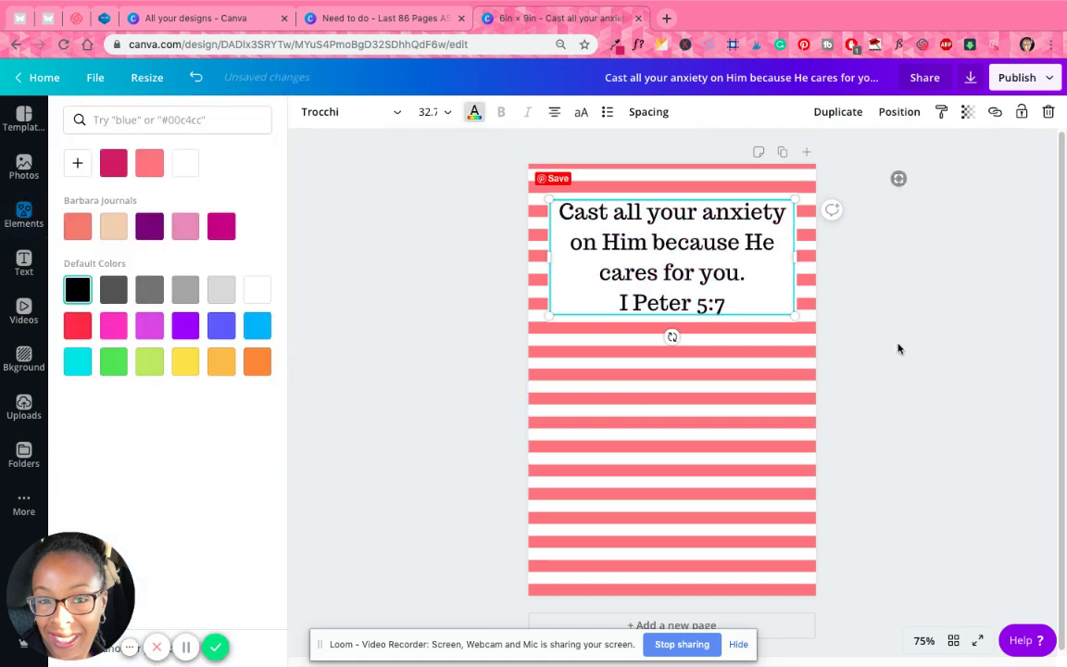
{"action": "left_click", "coordinate": [952, 326]}
Recolor one coral stripes graphic black and apply the change to all coral stripes on the page.
{"action": "left_click", "coordinate": [663, 448]}
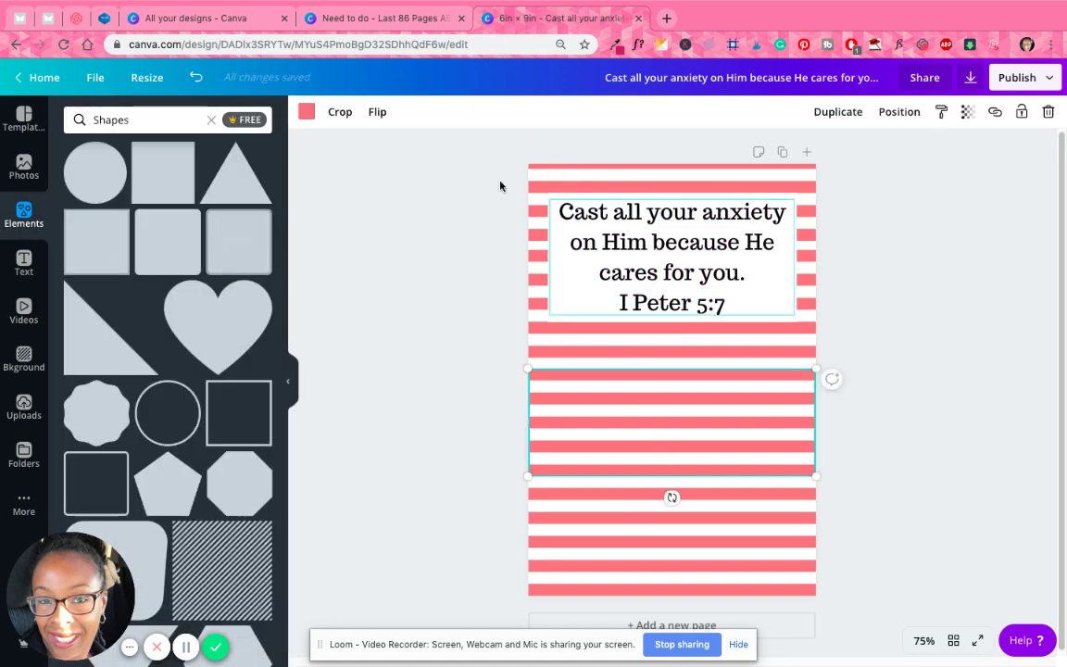
{"action": "left_click", "coordinate": [306, 112]}
{"action": "left_click", "coordinate": [114, 162]}
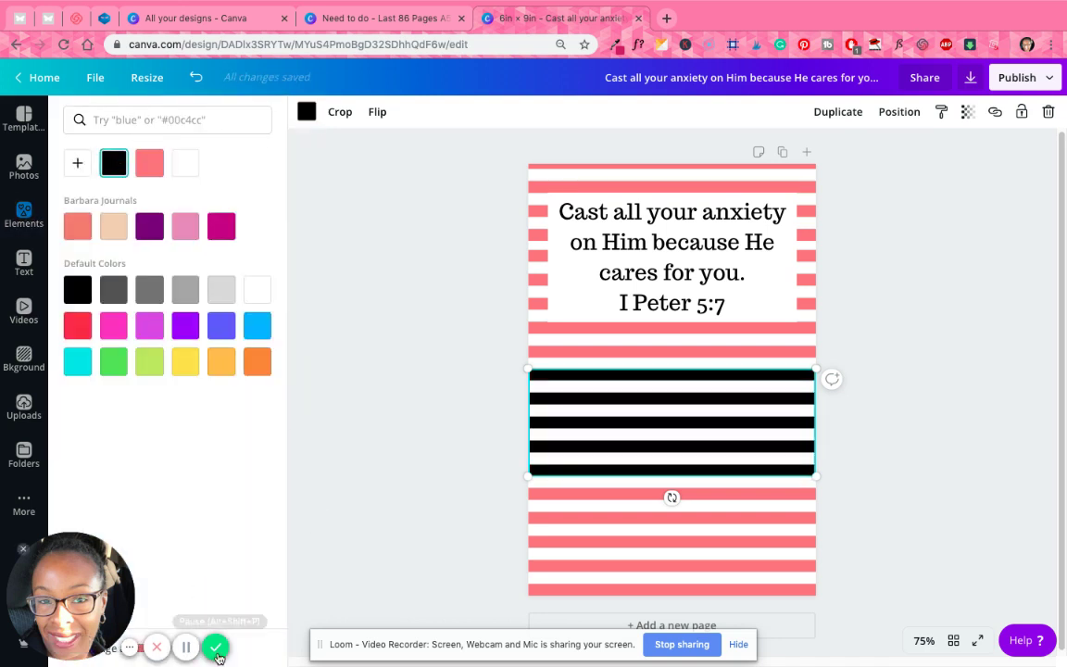
{"action": "left_click", "coordinate": [245, 654]}
{"action": "left_click", "coordinate": [838, 330]}
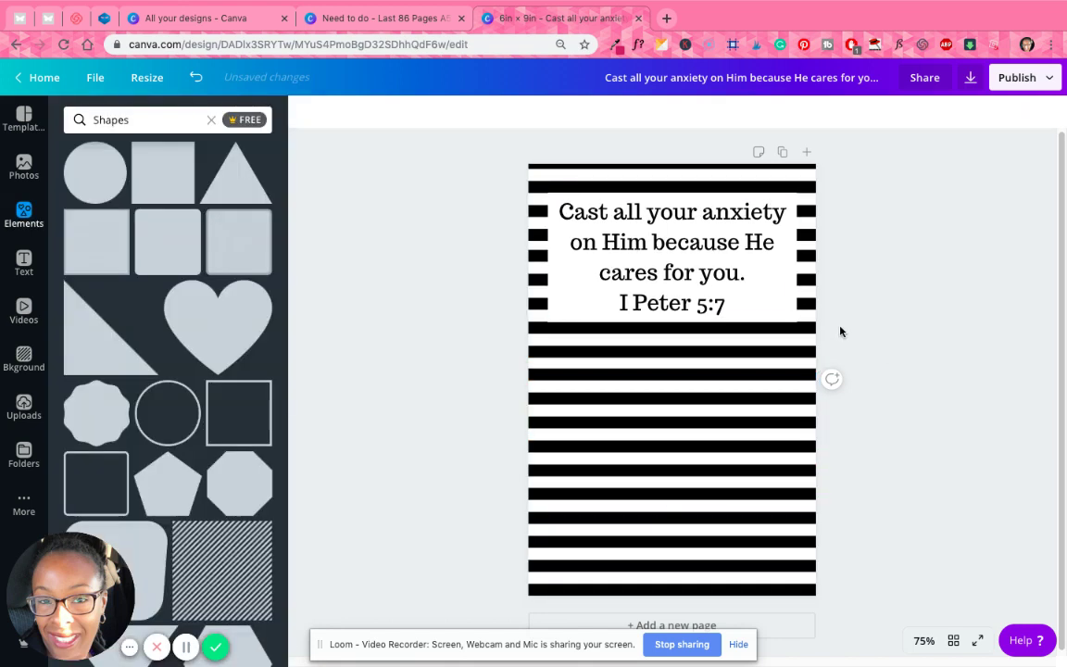
Nudge the verse text slightly to the right on the white rectangle, keeping it vertically centered.
{"action": "left_click", "coordinate": [704, 277]}
{"action": "left_click", "coordinate": [892, 337]}
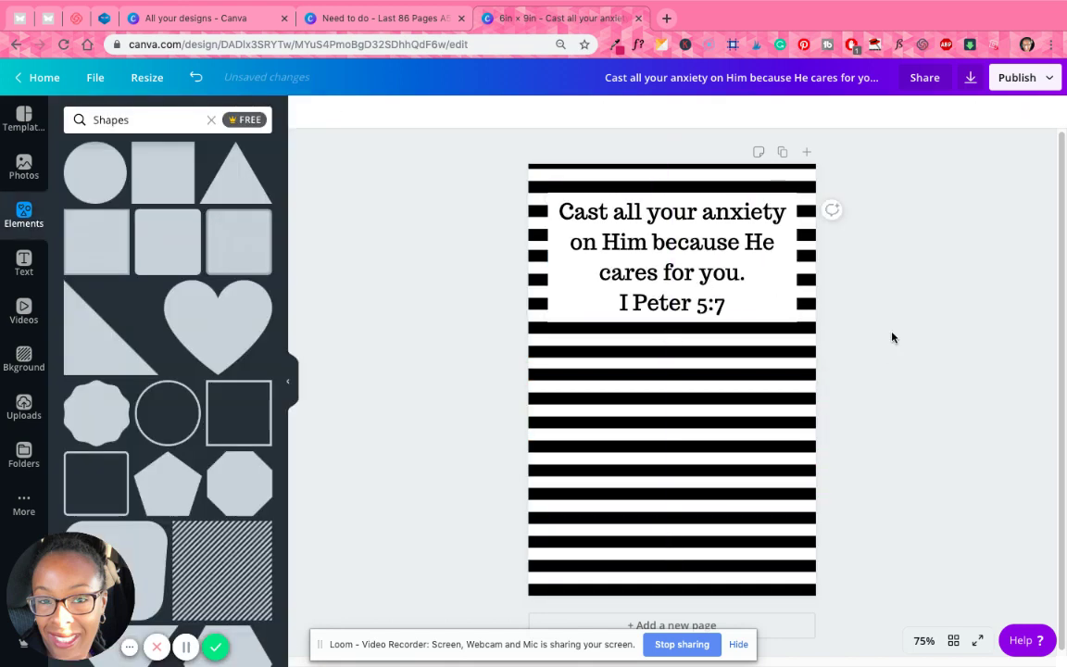
{"action": "left_click", "coordinate": [721, 237]}
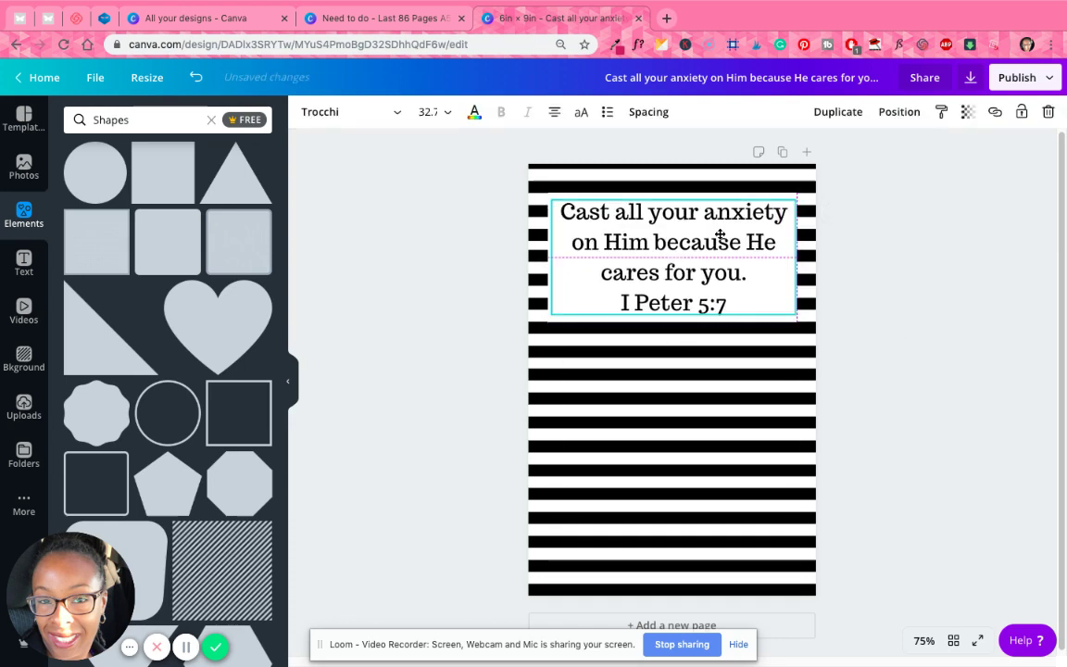
Search the elements library for "flower".
{"action": "left_click", "coordinate": [132, 120]}
{"action": "type", "text": "flower"}
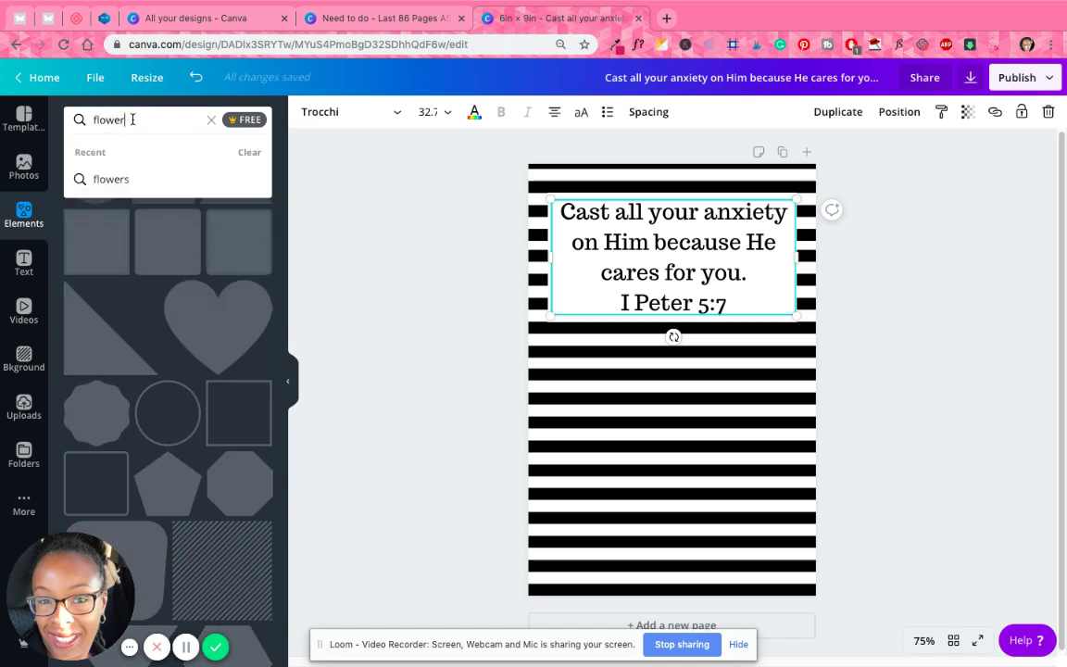
{"action": "key", "text": "Return"}
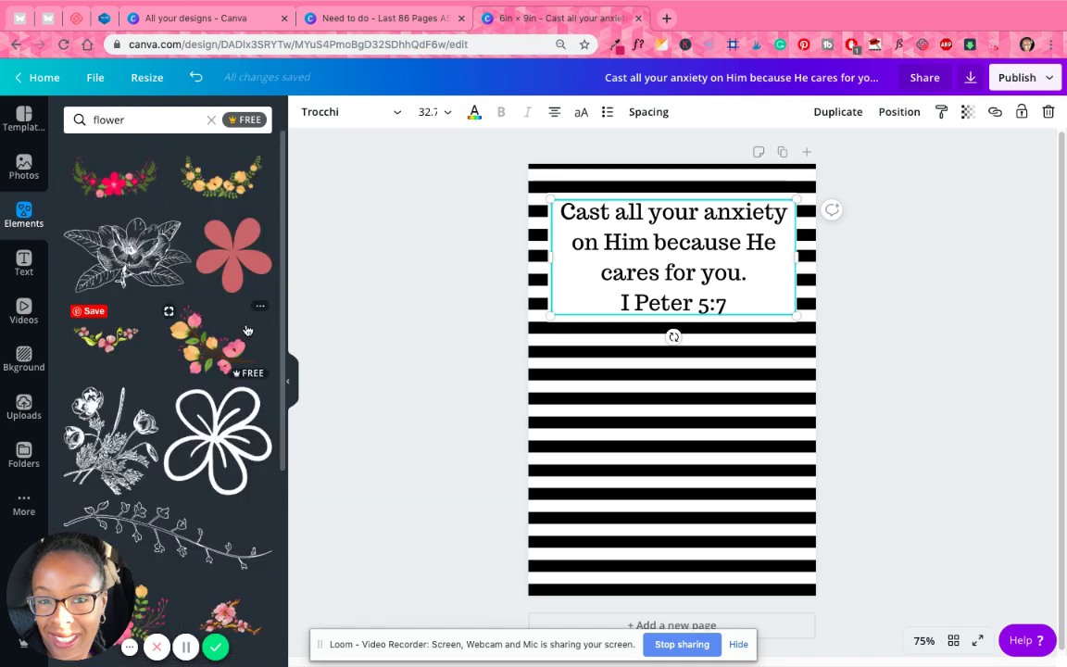
Look through the flower graphics for one that suits the striped verse page.
{"action": "scroll", "coordinate": [222, 315], "scroll_direction": "down", "scroll_amount": 2}
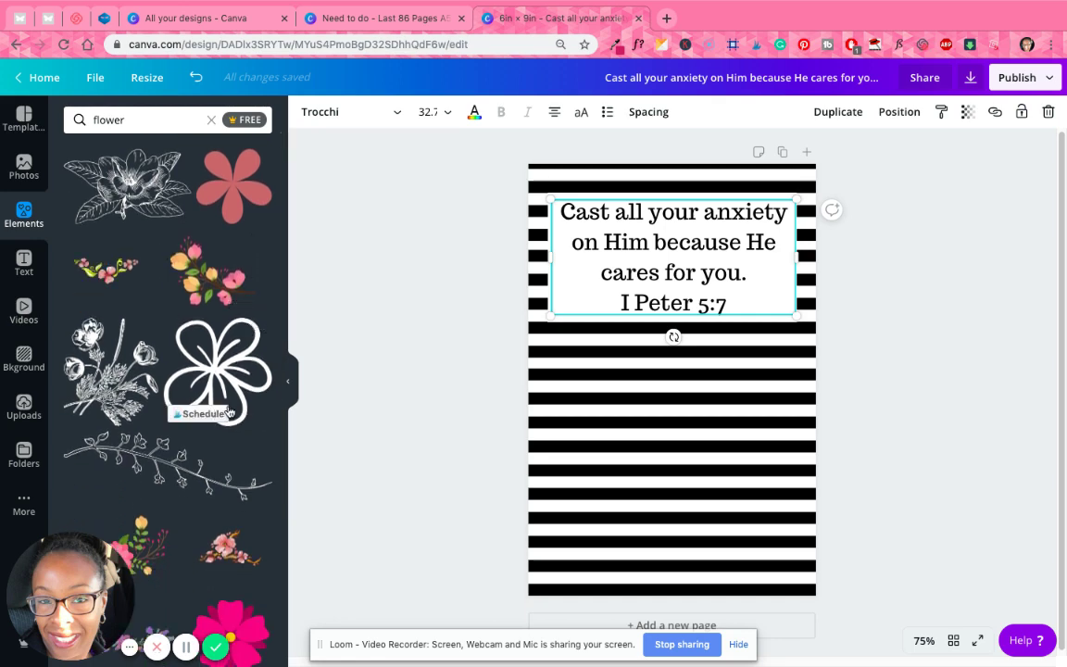
{"action": "scroll", "coordinate": [222, 421], "scroll_direction": "down", "scroll_amount": 3}
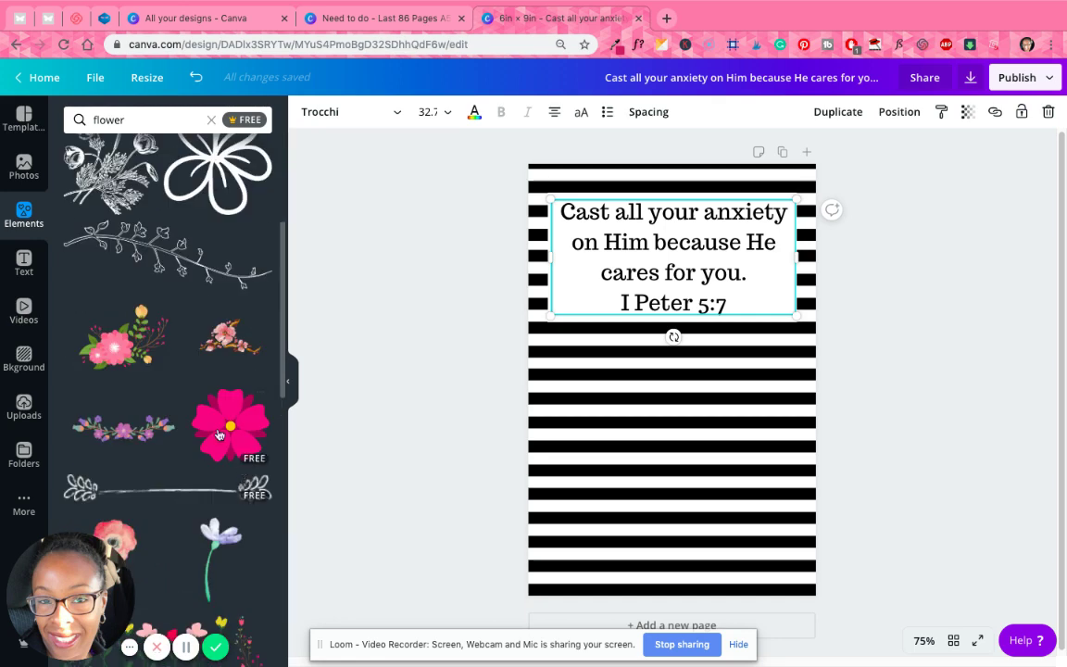
{"action": "scroll", "coordinate": [114, 368], "scroll_direction": "down", "scroll_amount": 10}
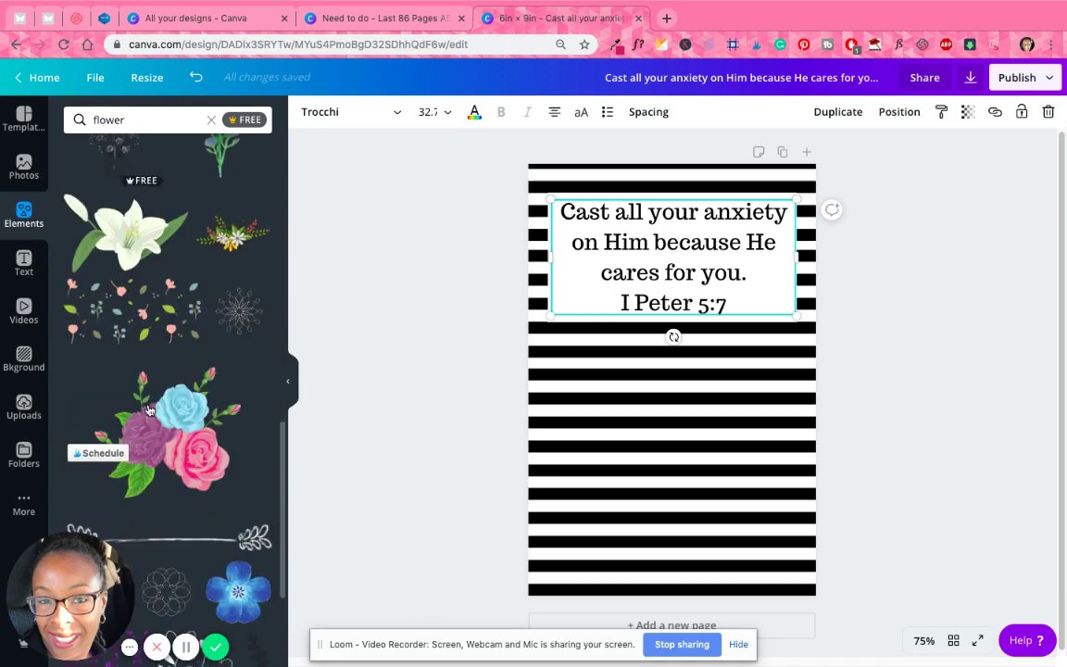
{"action": "scroll", "coordinate": [149, 409], "scroll_direction": "down", "scroll_amount": 5}
{"action": "scroll", "coordinate": [169, 414], "scroll_direction": "down", "scroll_amount": 1}
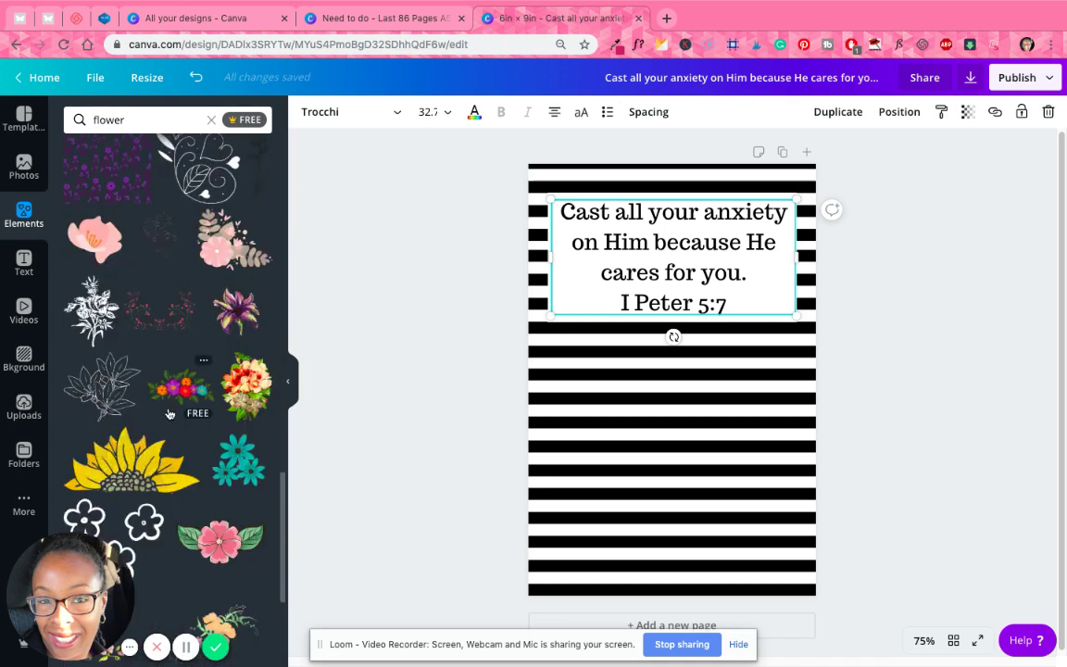
{"action": "scroll", "coordinate": [176, 413], "scroll_direction": "down", "scroll_amount": 1}
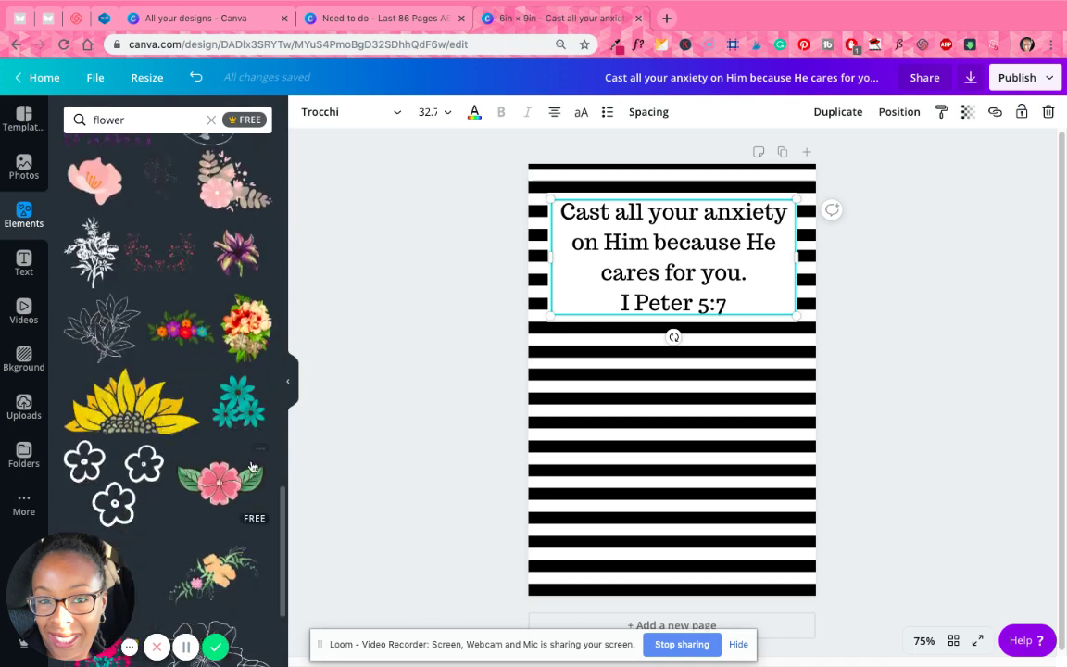
{"action": "scroll", "coordinate": [255, 464], "scroll_direction": "down", "scroll_amount": 1}
{"action": "scroll", "coordinate": [261, 463], "scroll_direction": "down", "scroll_amount": 2}
{"action": "scroll", "coordinate": [259, 458], "scroll_direction": "down", "scroll_amount": 2}
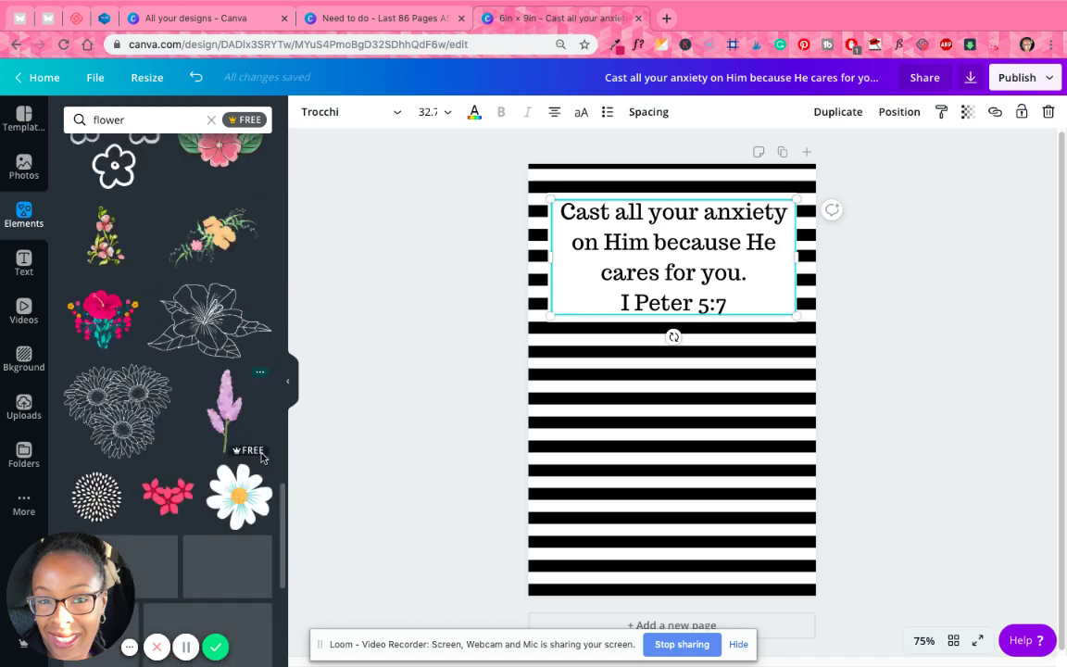
{"action": "scroll", "coordinate": [232, 412], "scroll_direction": "down", "scroll_amount": 1}
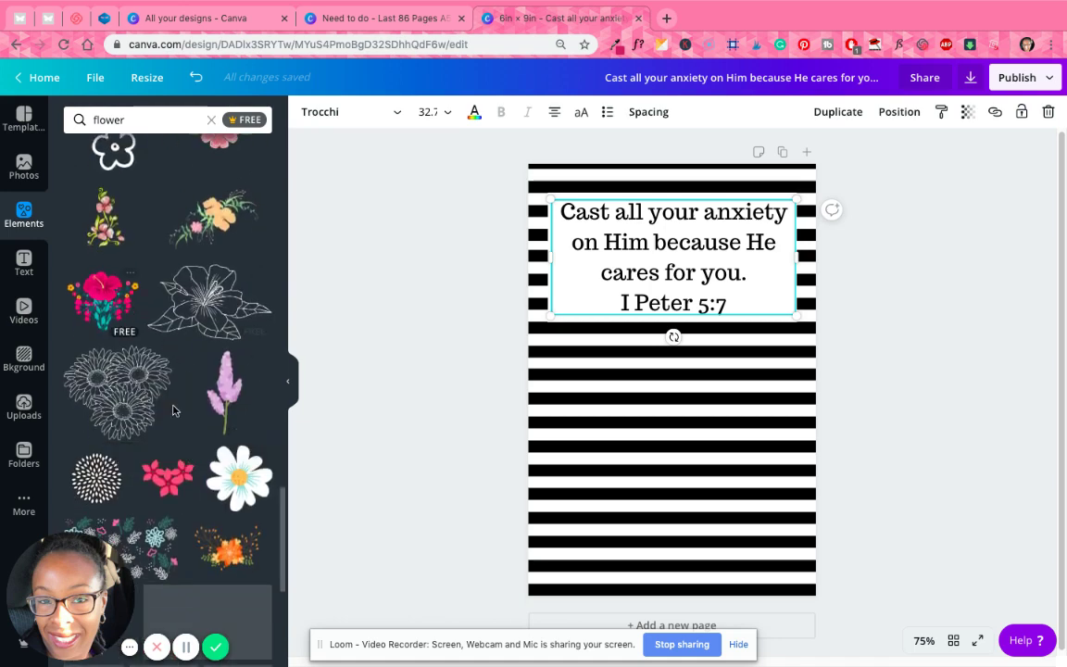
{"action": "left_click", "coordinate": [172, 479]}
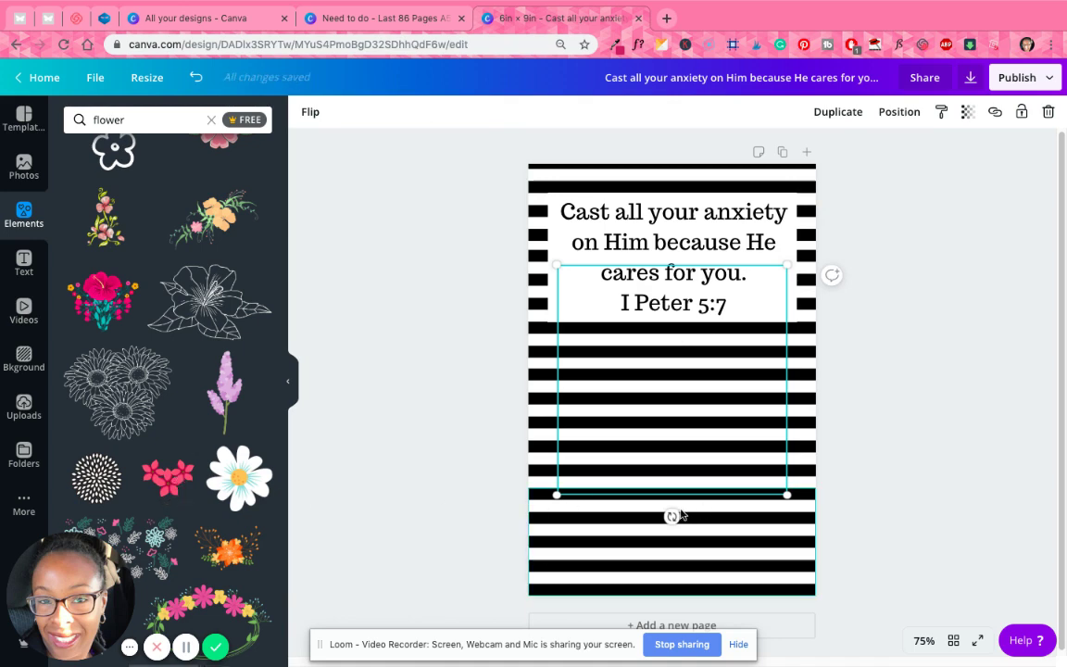
{"action": "key", "text": "Delete"}
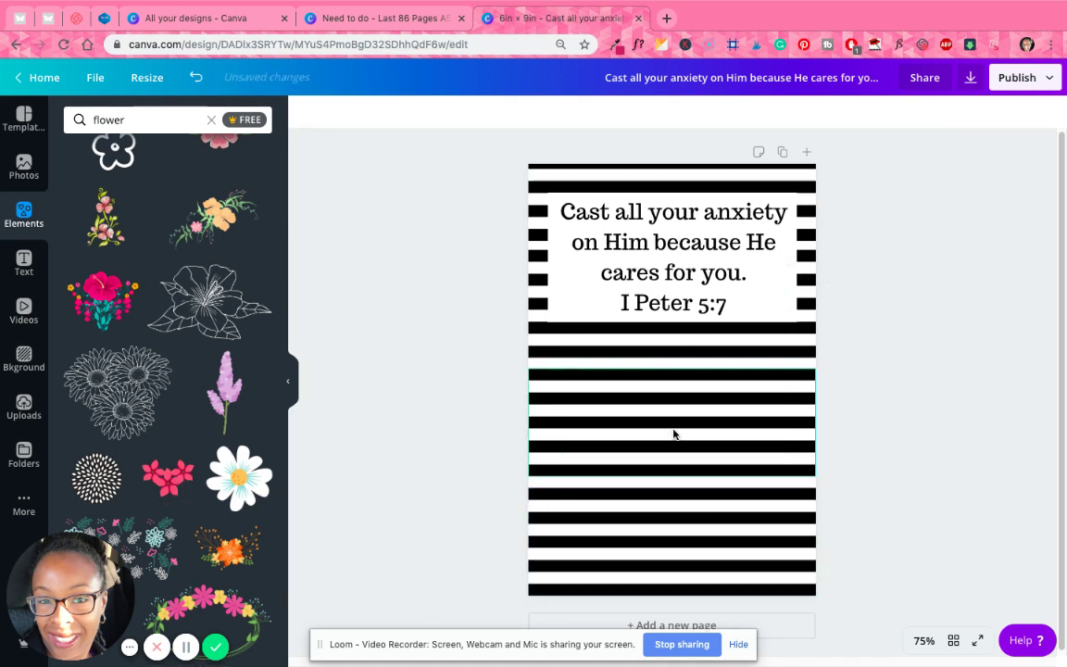
{"action": "scroll", "coordinate": [245, 457], "scroll_direction": "up", "scroll_amount": 3}
{"action": "scroll", "coordinate": [180, 407], "scroll_direction": "up", "scroll_amount": 3}
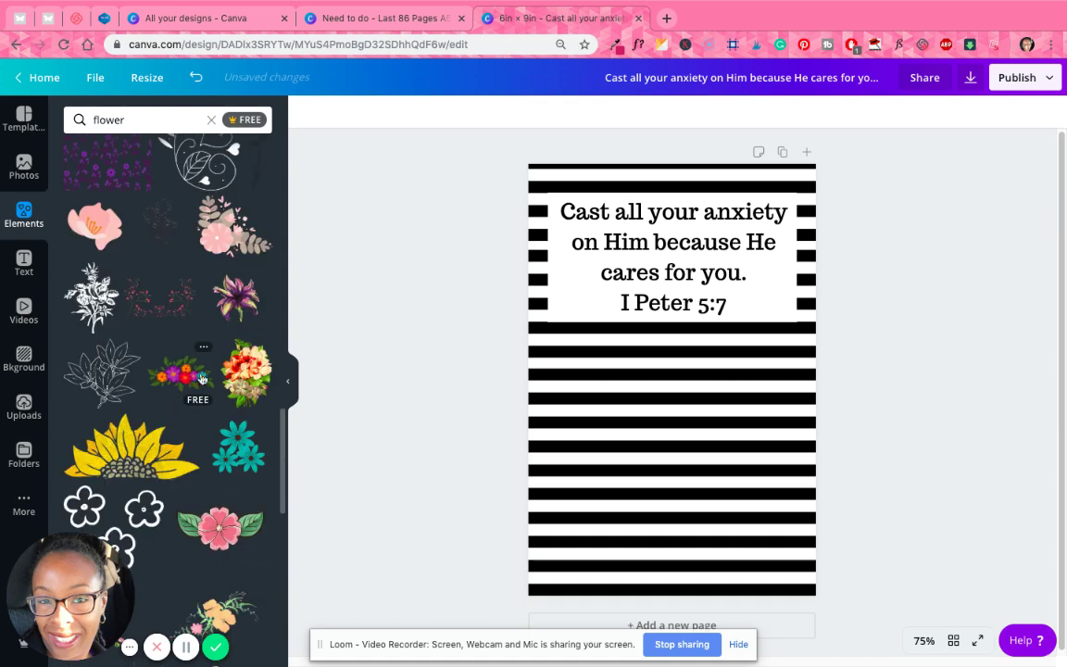
{"action": "left_click", "coordinate": [248, 455]}
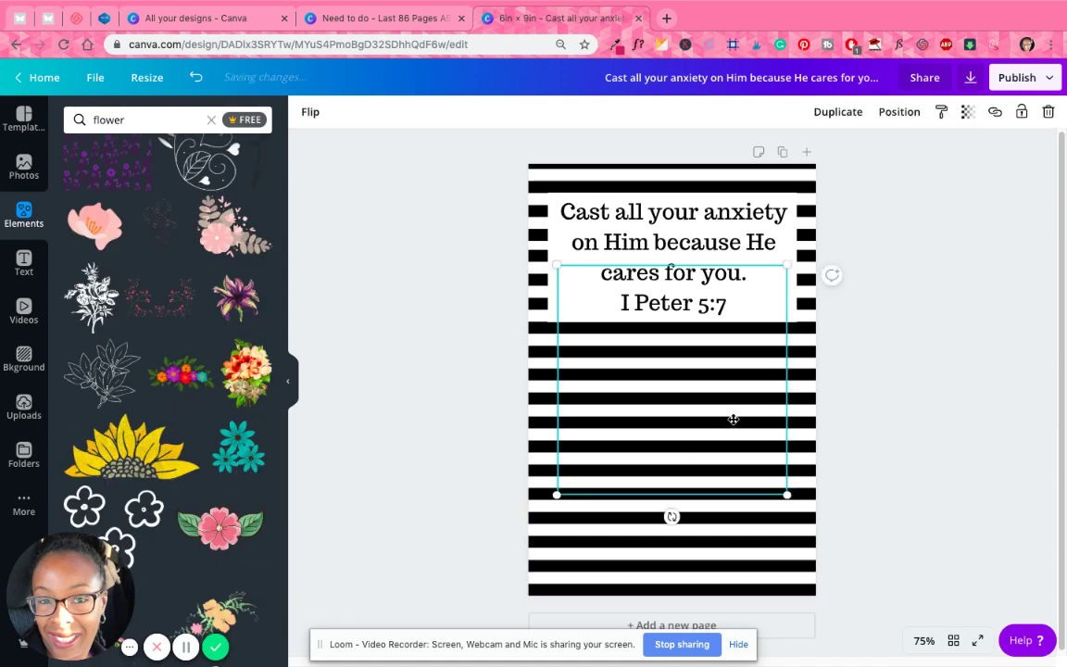
{"action": "key", "text": "Delete"}
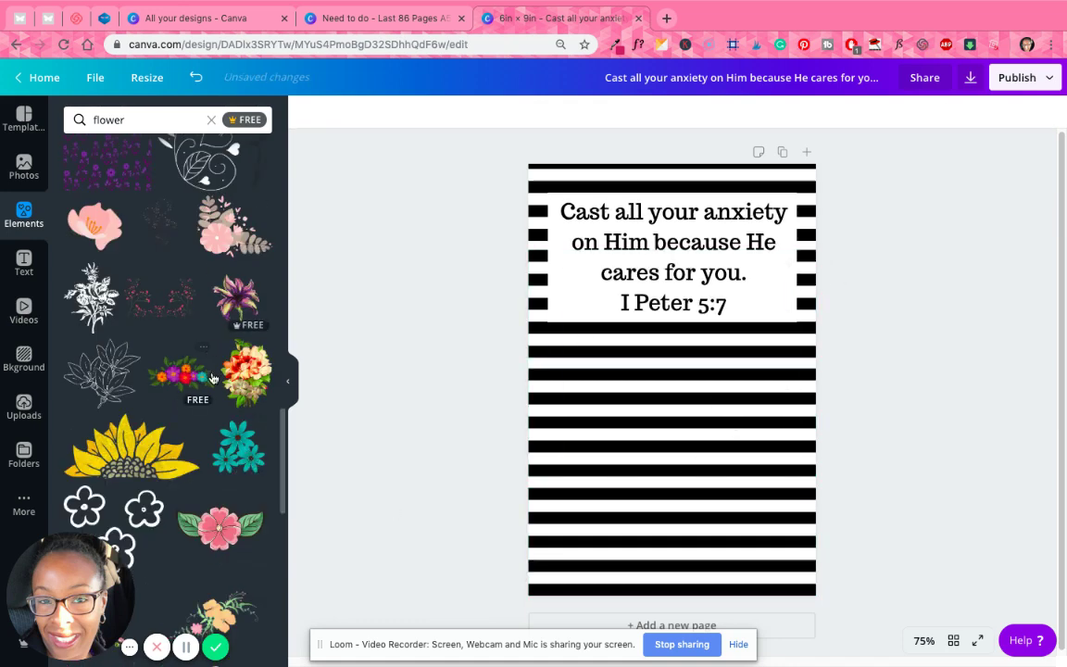
Search the elements library for "flowers".
{"action": "scroll", "coordinate": [187, 374], "scroll_direction": "down", "scroll_amount": 10}
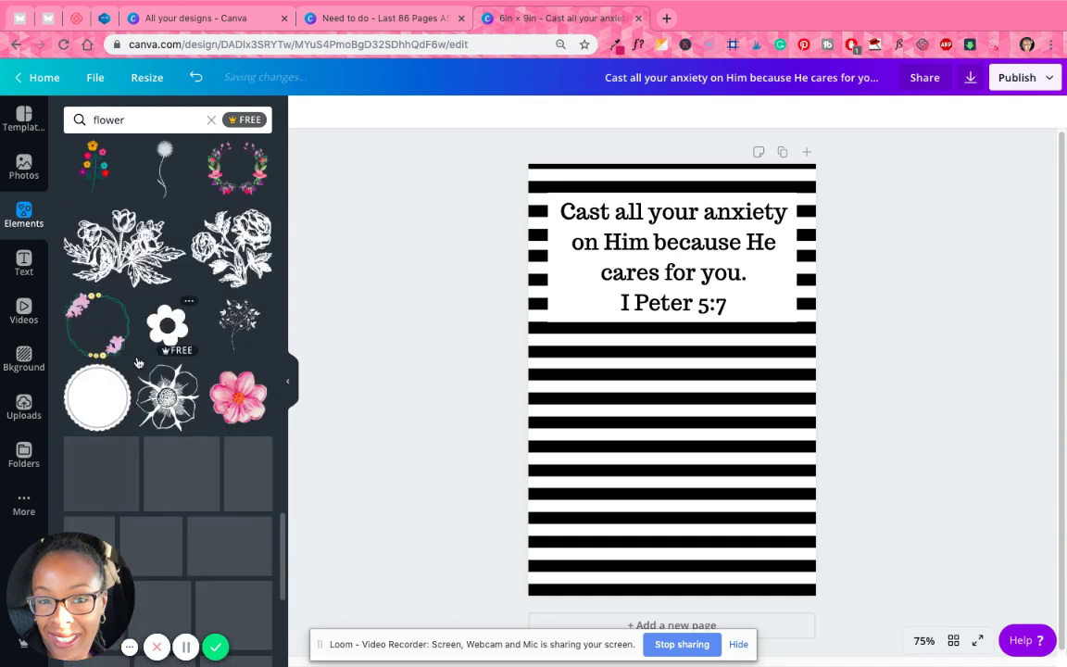
{"action": "scroll", "coordinate": [136, 366], "scroll_direction": "down", "scroll_amount": 6}
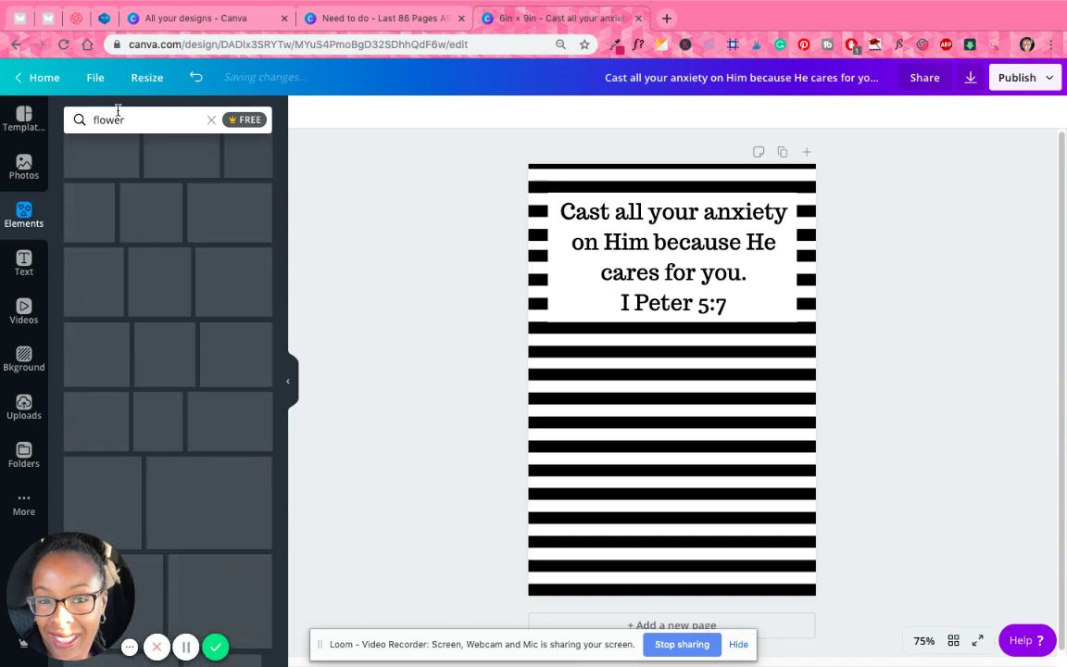
{"action": "left_click", "coordinate": [146, 120]}
{"action": "key", "text": "Return"}
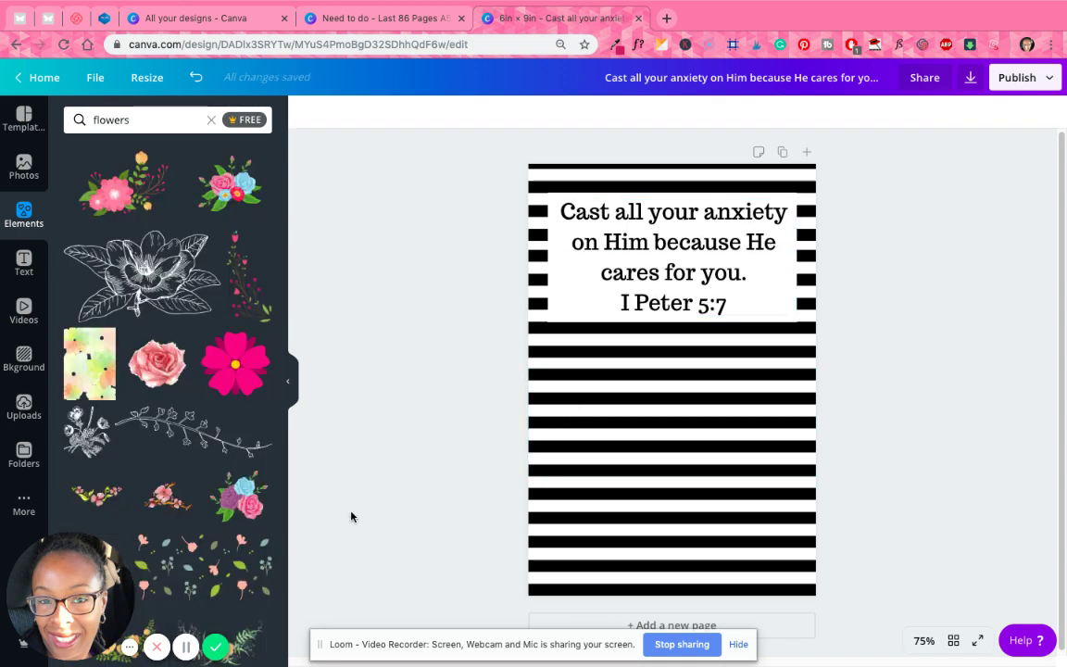
{"action": "scroll", "coordinate": [196, 372], "scroll_direction": "down", "scroll_amount": 3}
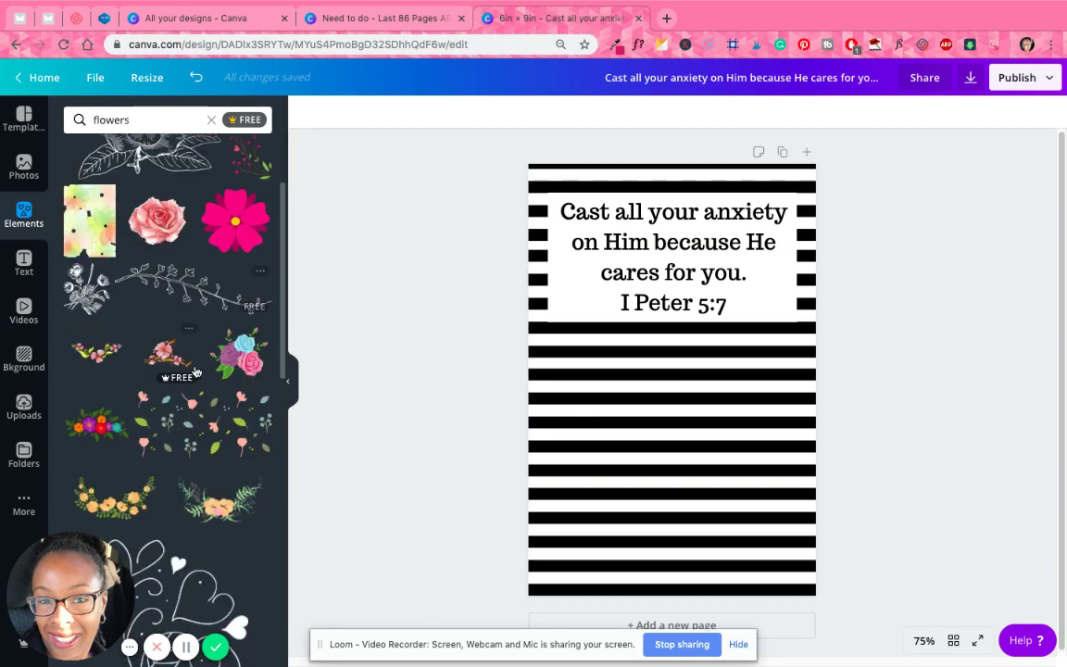
{"action": "scroll", "coordinate": [195, 371], "scroll_direction": "down", "scroll_amount": 5}
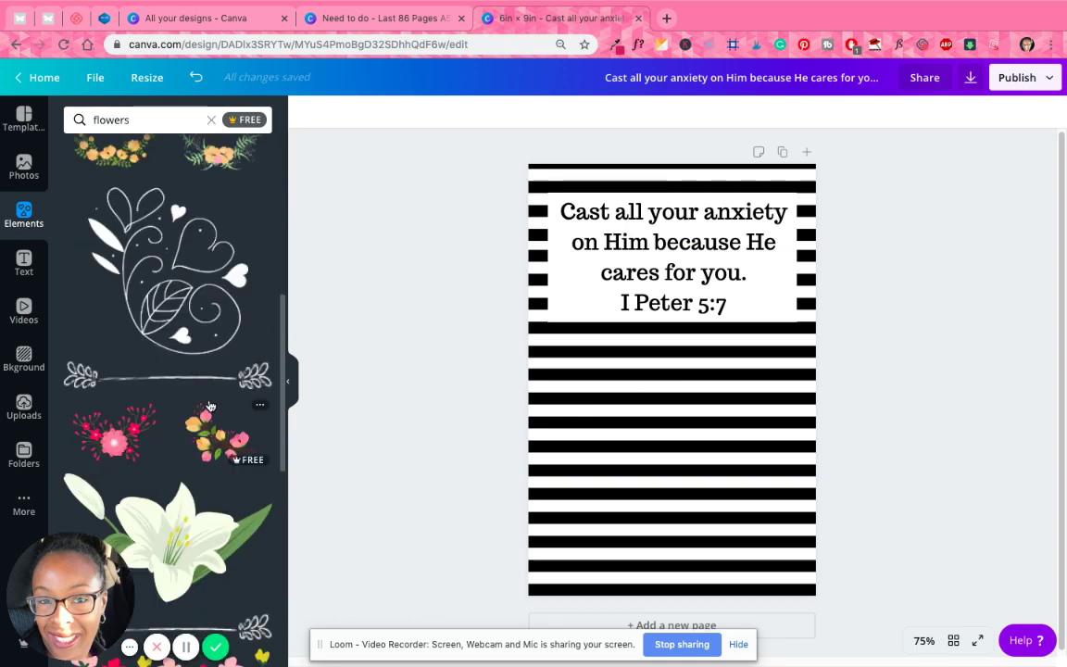
{"action": "scroll", "coordinate": [206, 387], "scroll_direction": "down", "scroll_amount": 2}
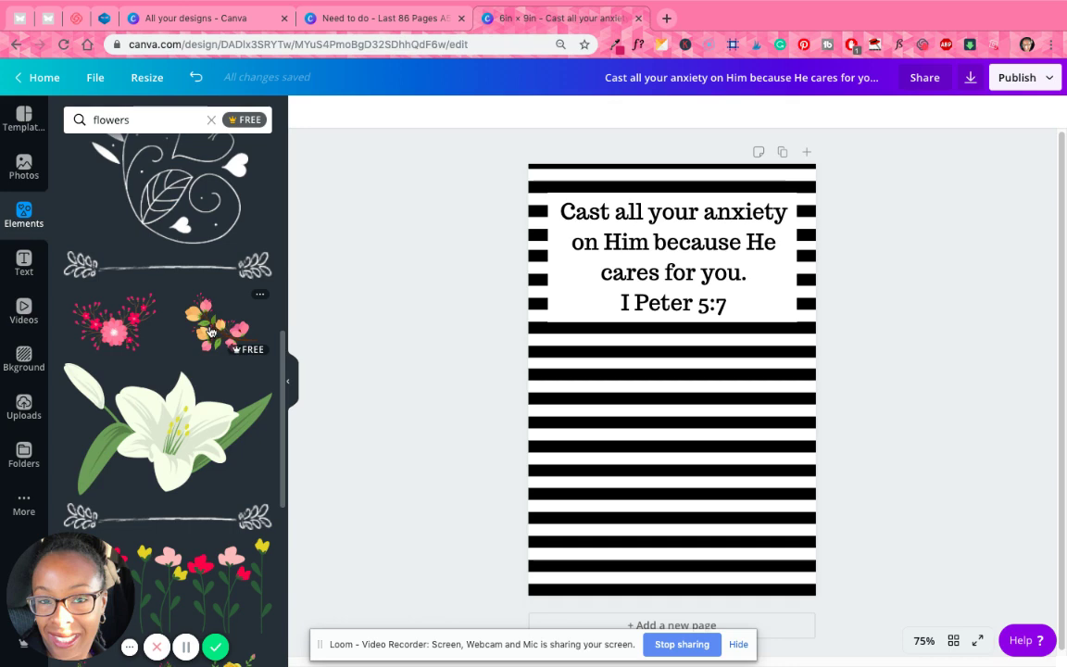
{"action": "left_click", "coordinate": [212, 332]}
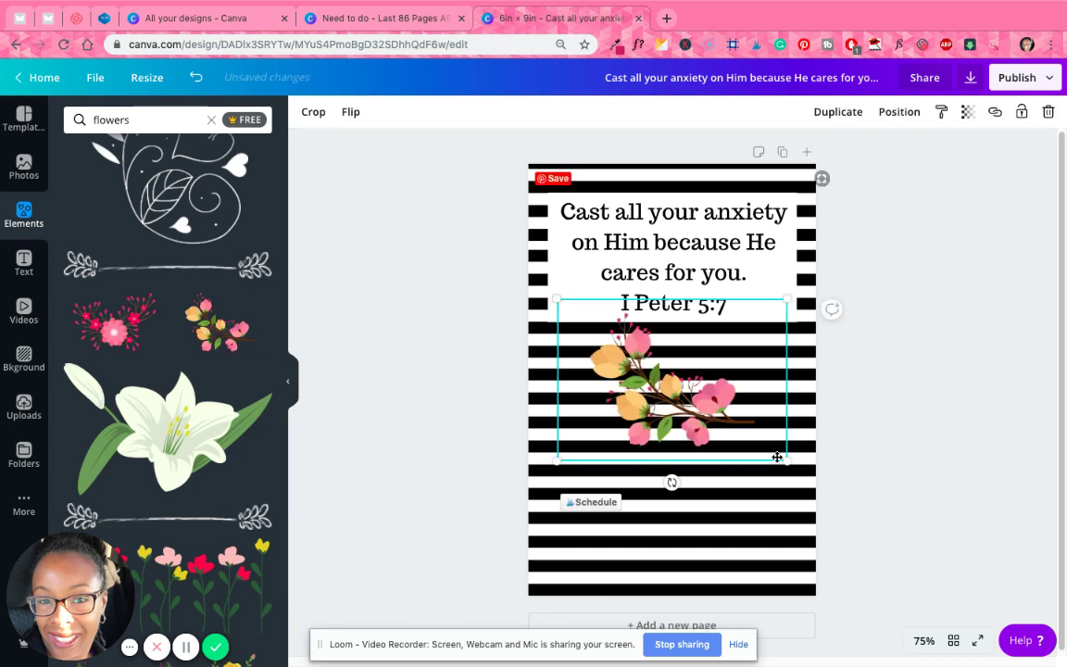
{"action": "key", "text": "Delete"}
Add the blue and pink watercolor bouquet graphic to the page and move it over the start of the verse.
{"action": "scroll", "coordinate": [192, 408], "scroll_direction": "down", "scroll_amount": 1}
{"action": "scroll", "coordinate": [192, 408], "scroll_direction": "down", "scroll_amount": 5}
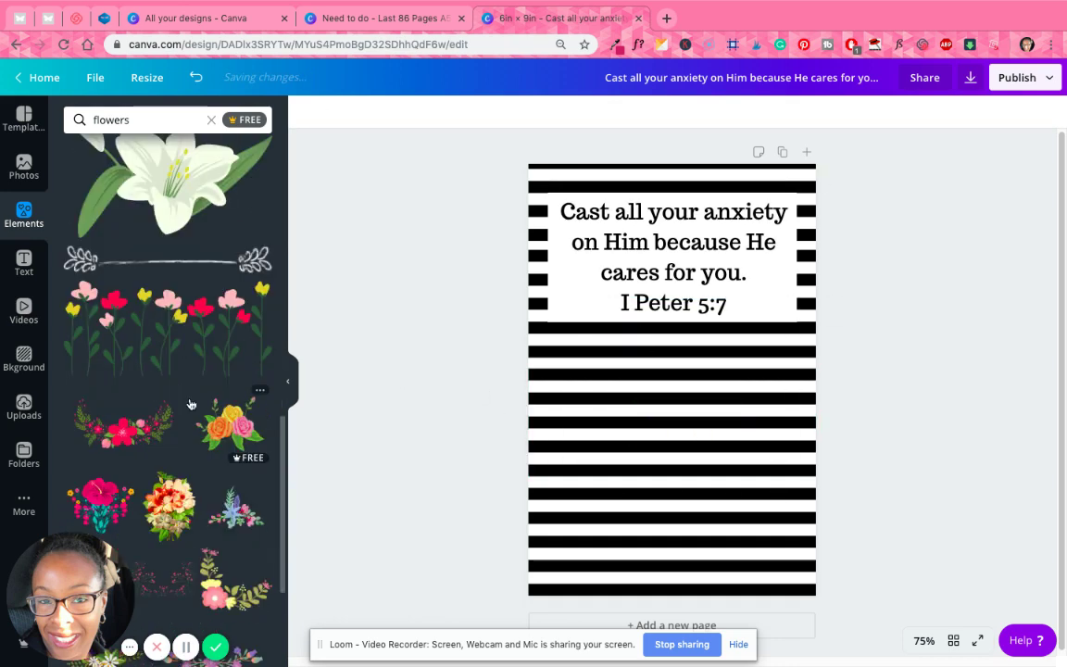
{"action": "scroll", "coordinate": [188, 401], "scroll_direction": "down", "scroll_amount": 2}
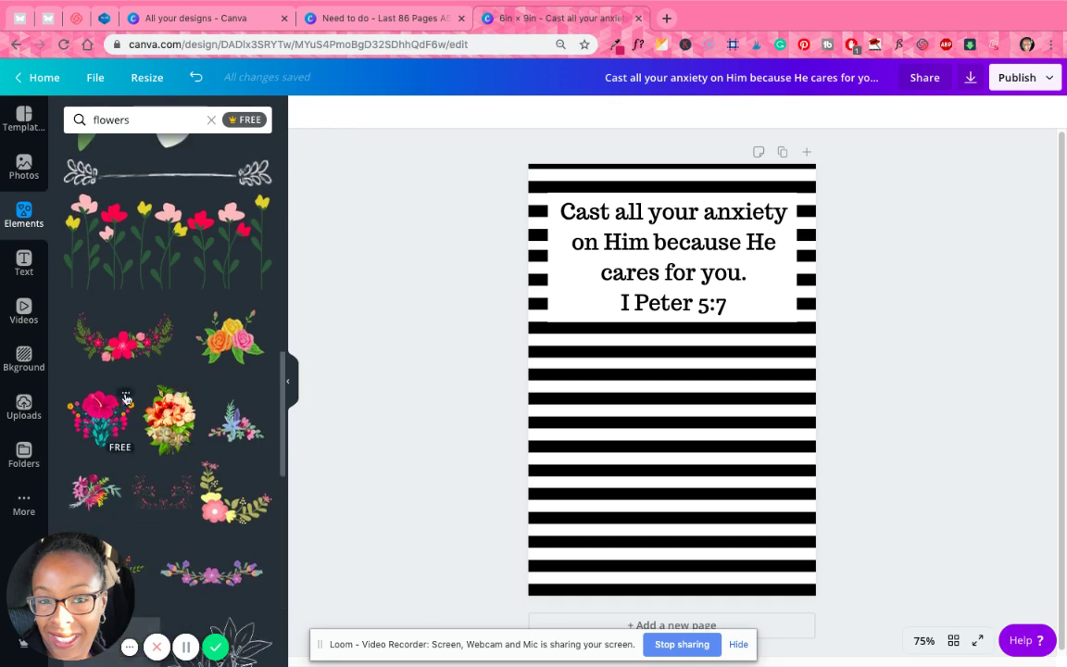
{"action": "left_click", "coordinate": [236, 421]}
{"action": "left_click_drag", "start_coordinate": [679, 398], "coordinate": [628, 239]}
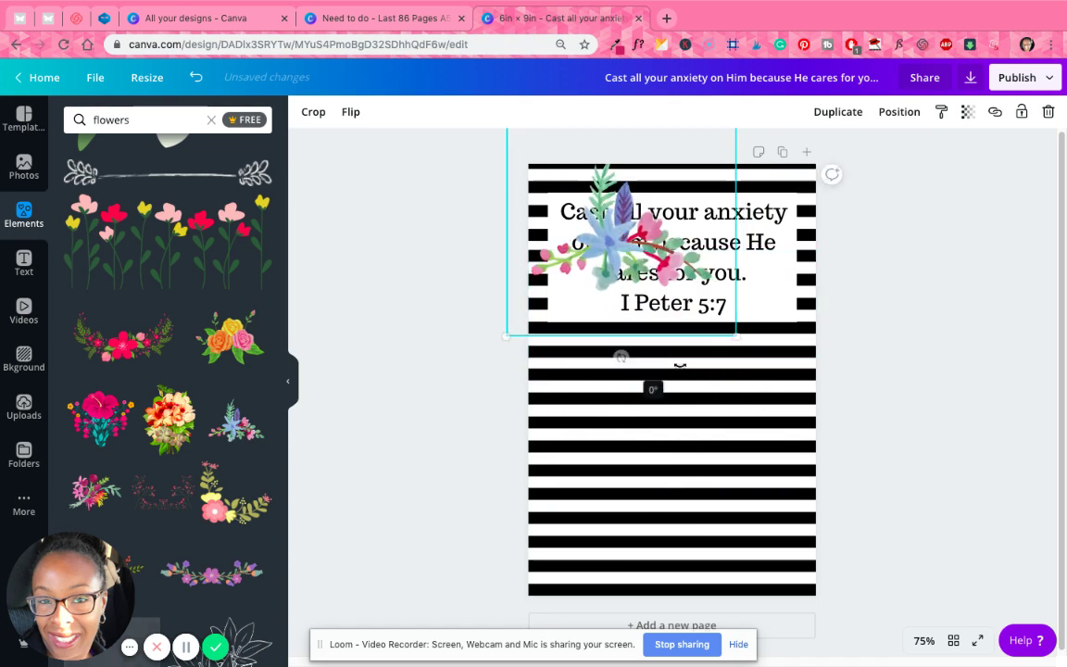
Rotate the bouquet counterclockwise, shrink it slightly and tuck it into the page's upper-left corner.
{"action": "left_click_drag", "start_coordinate": [680, 365], "coordinate": [713, 324]}
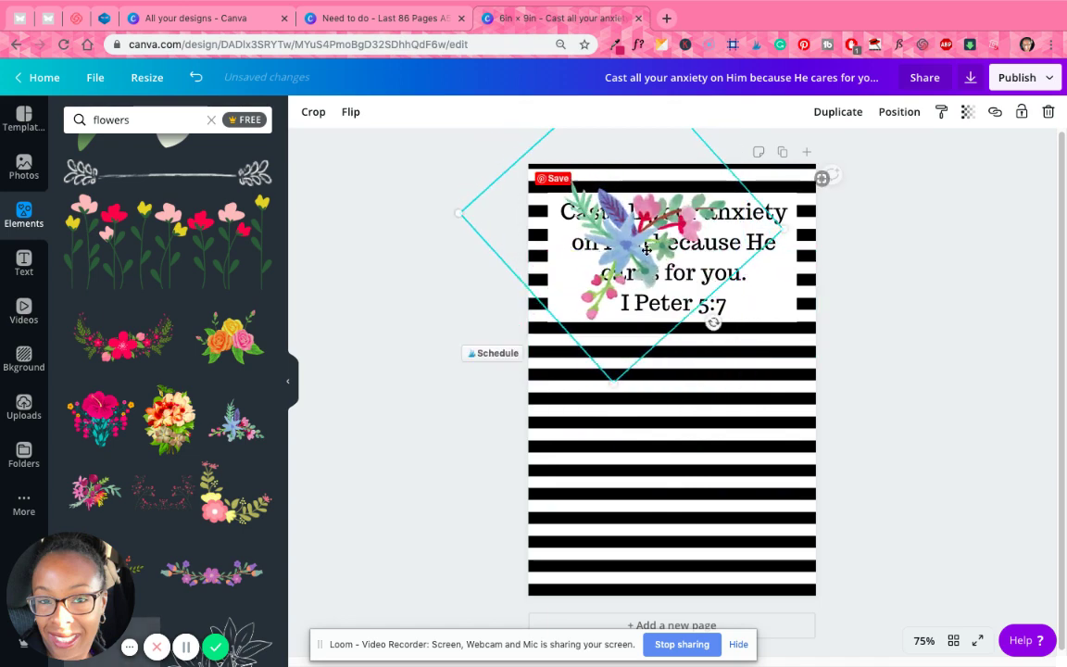
{"action": "left_click_drag", "start_coordinate": [646, 248], "coordinate": [595, 237]}
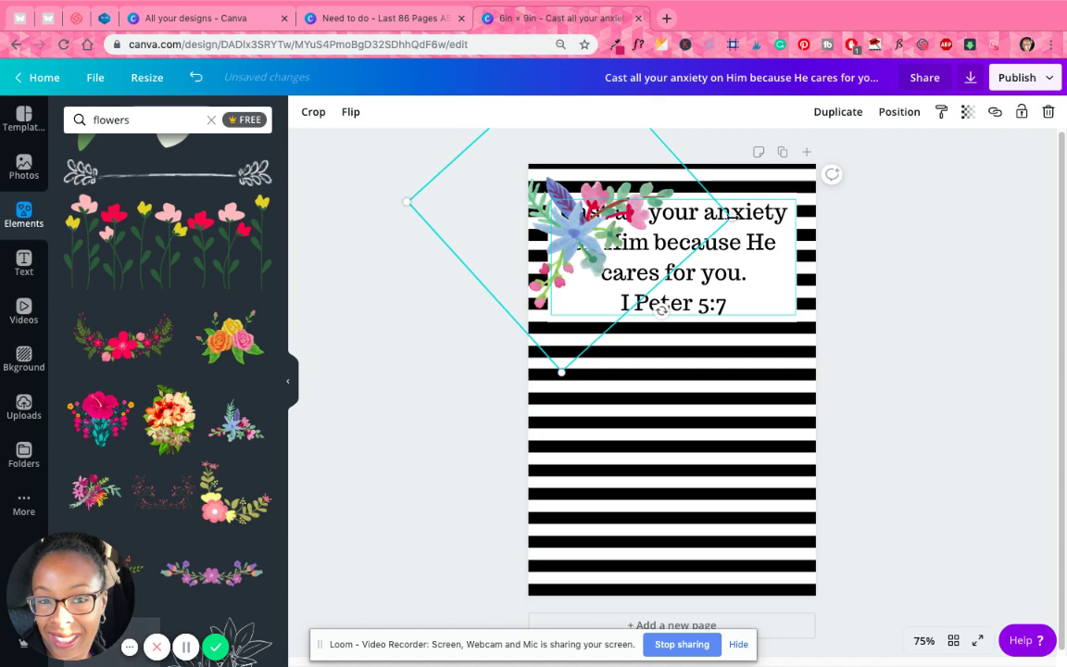
{"action": "left_click_drag", "start_coordinate": [731, 216], "coordinate": [653, 208]}
{"action": "left_click_drag", "start_coordinate": [572, 215], "coordinate": [574, 179]}
{"action": "left_click", "coordinate": [728, 288]}
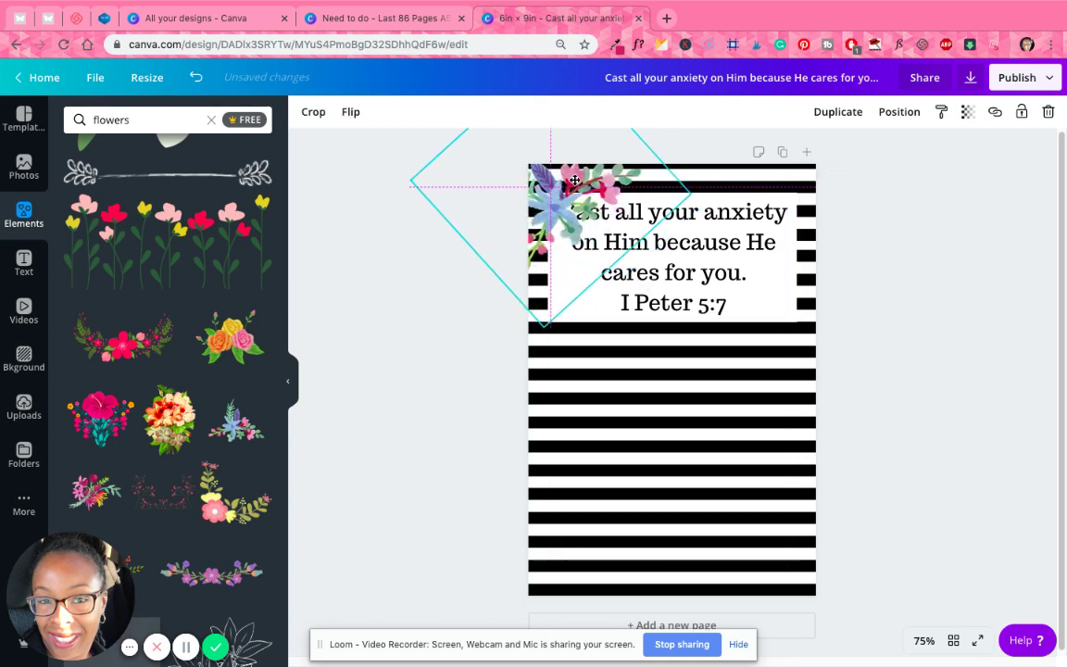
{"action": "left_click_drag", "start_coordinate": [740, 168], "coordinate": [740, 169]}
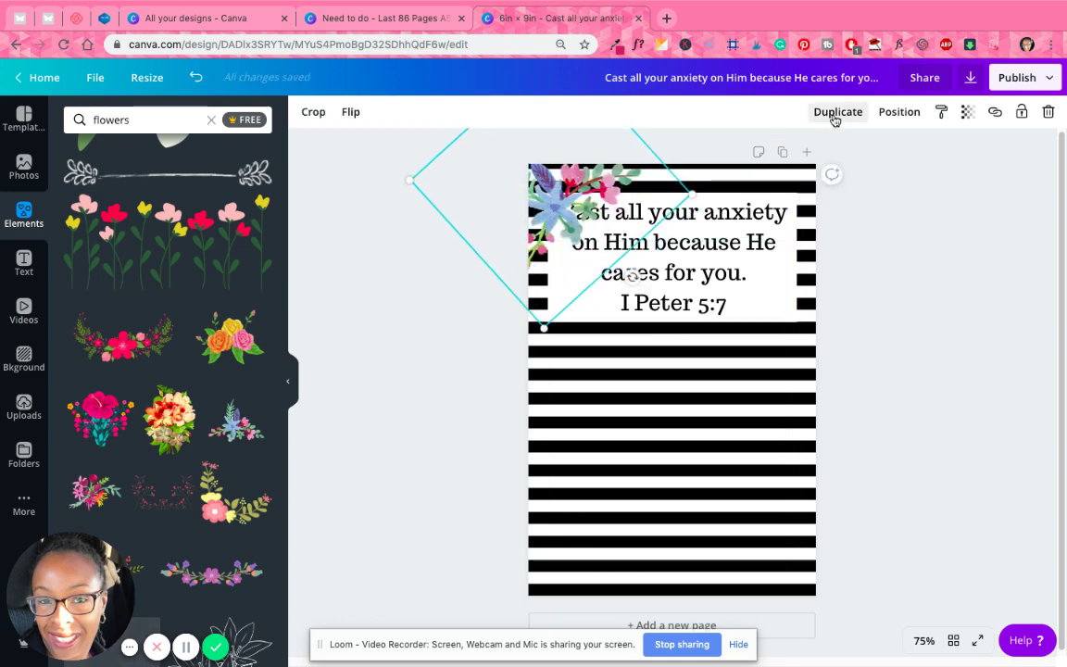
Duplicate the bouquet, turn the copy to face the opposite way and place it at the white rectangle's lower-right corner.
{"action": "left_click", "coordinate": [835, 119]}
{"action": "left_click_drag", "start_coordinate": [643, 280], "coordinate": [723, 352]}
{"action": "left_click_drag", "start_coordinate": [759, 421], "coordinate": [615, 292]}
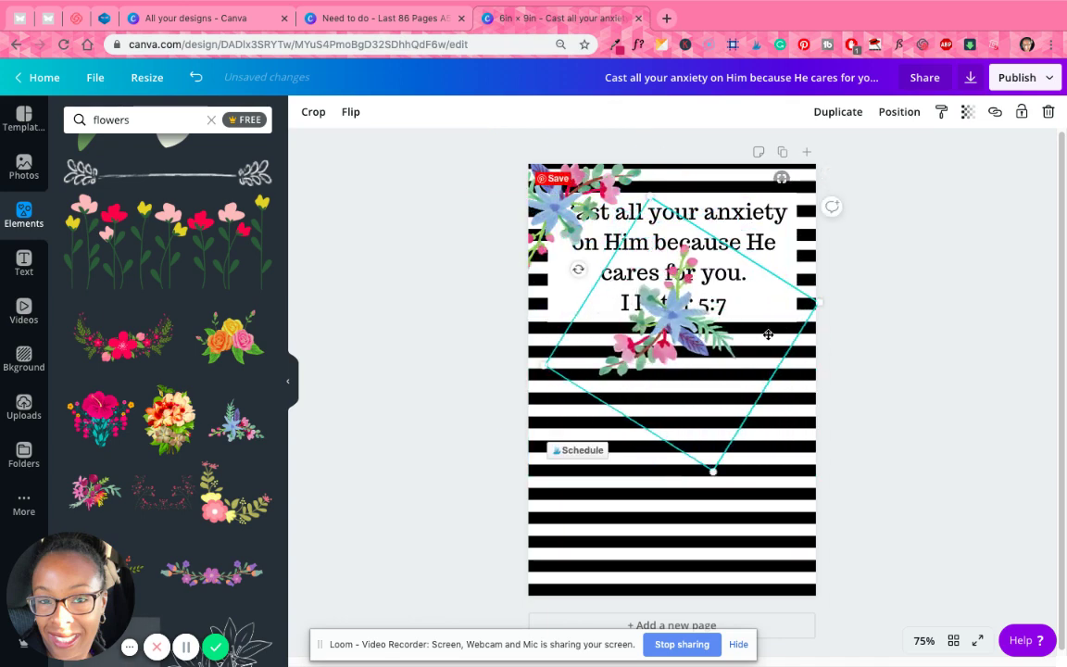
{"action": "left_click_drag", "start_coordinate": [666, 343], "coordinate": [826, 302]}
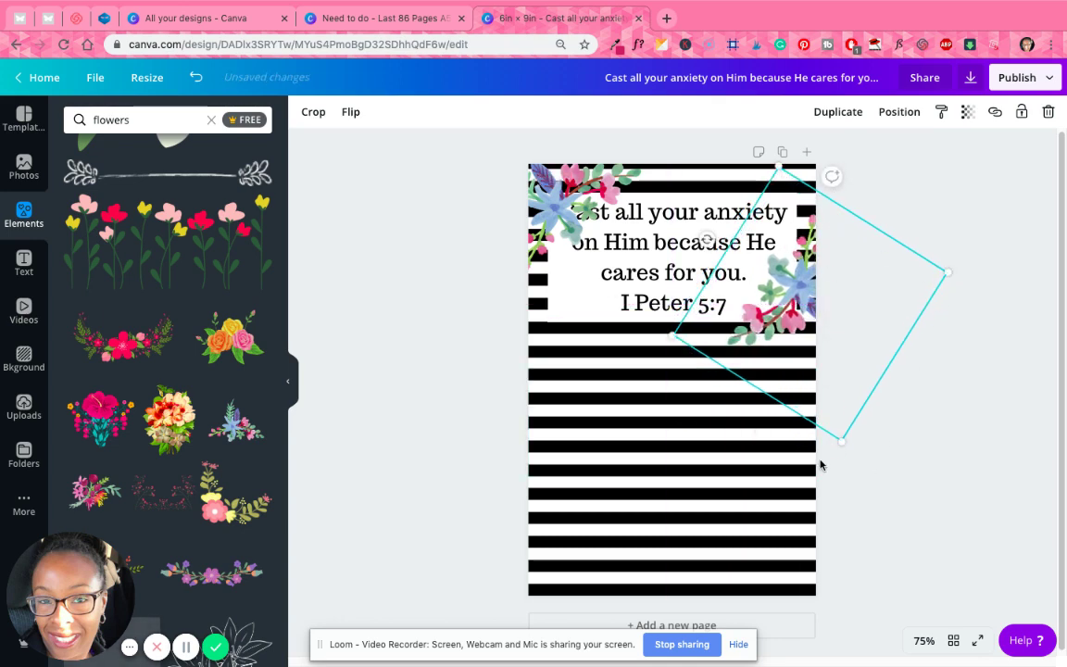
Adjust the bouquet copy's rotation to 127° and reposition it over the white rectangle's lower-right corner.
{"action": "left_click_drag", "start_coordinate": [707, 240], "coordinate": [703, 246]}
{"action": "left_click_drag", "start_coordinate": [804, 291], "coordinate": [796, 321]}
{"action": "left_click_drag", "start_coordinate": [691, 278], "coordinate": [695, 268]}
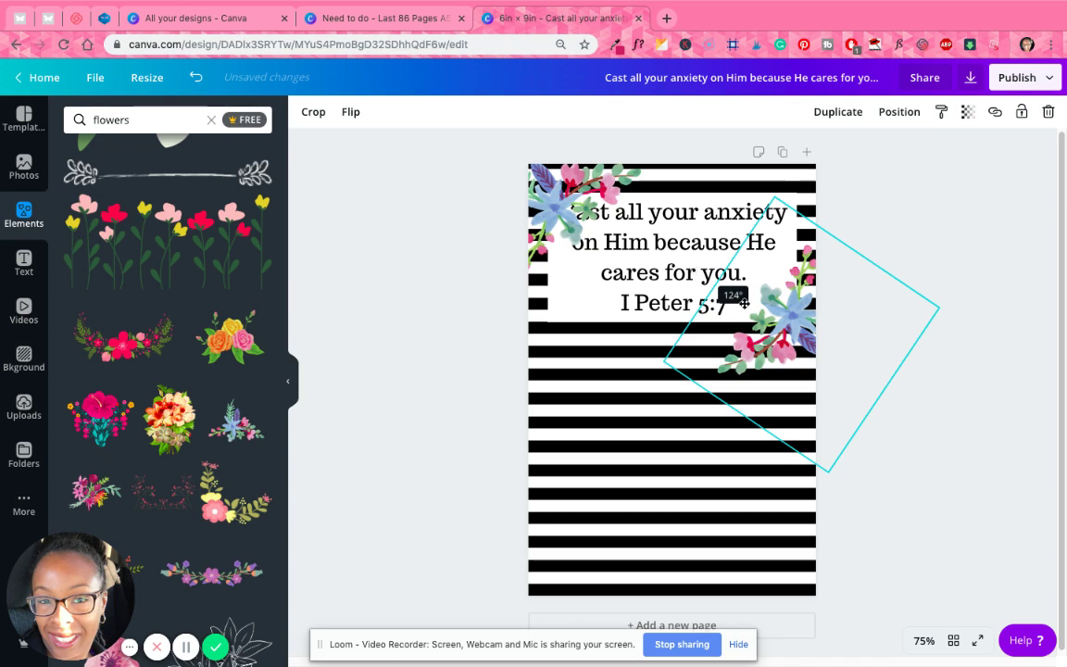
{"action": "left_click_drag", "start_coordinate": [744, 302], "coordinate": [743, 302]}
{"action": "left_click_drag", "start_coordinate": [799, 329], "coordinate": [638, 271]}
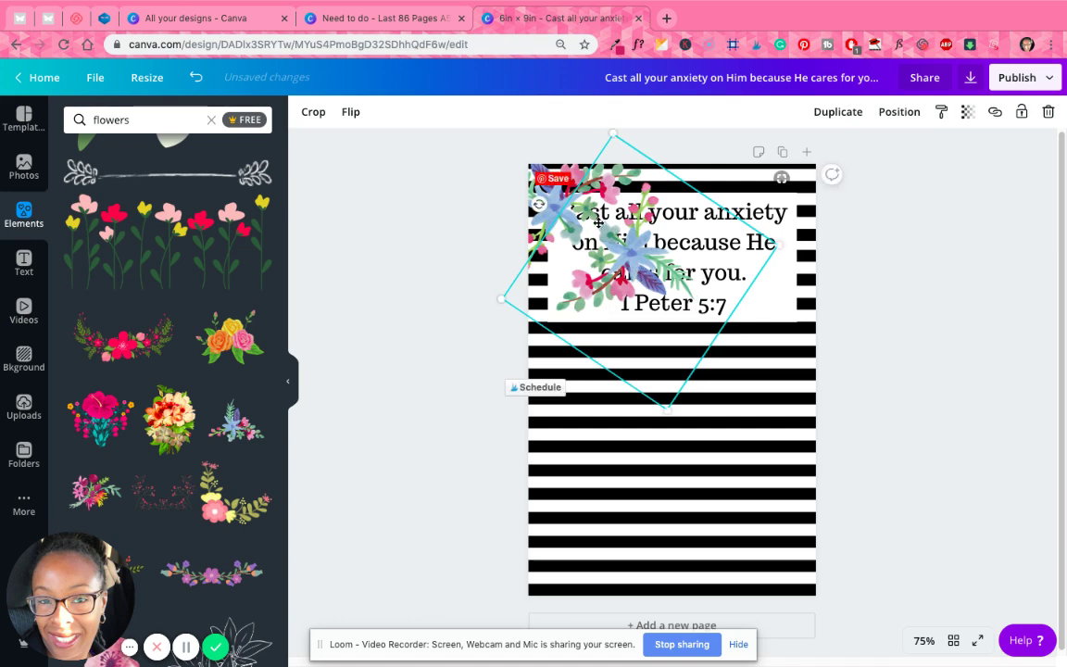
{"action": "left_click_drag", "start_coordinate": [539, 204], "coordinate": [577, 221]}
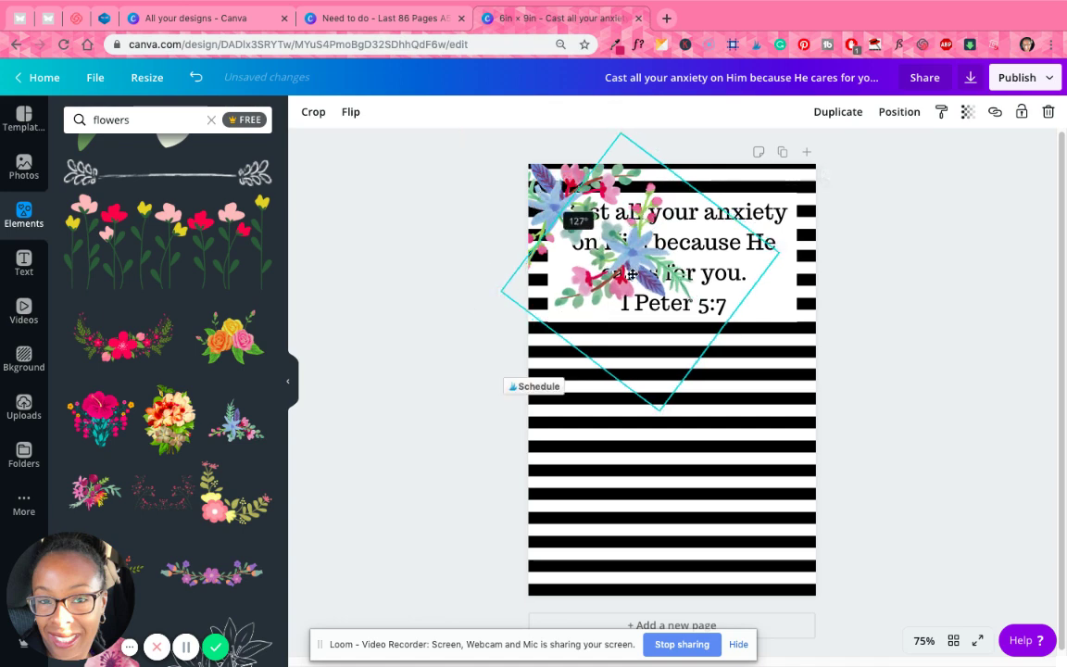
{"action": "left_click_drag", "start_coordinate": [632, 274], "coordinate": [803, 319]}
Bring the verse text forward over the upper-left bouquet and nudge it slightly to the right.
{"action": "left_click", "coordinate": [667, 260]}
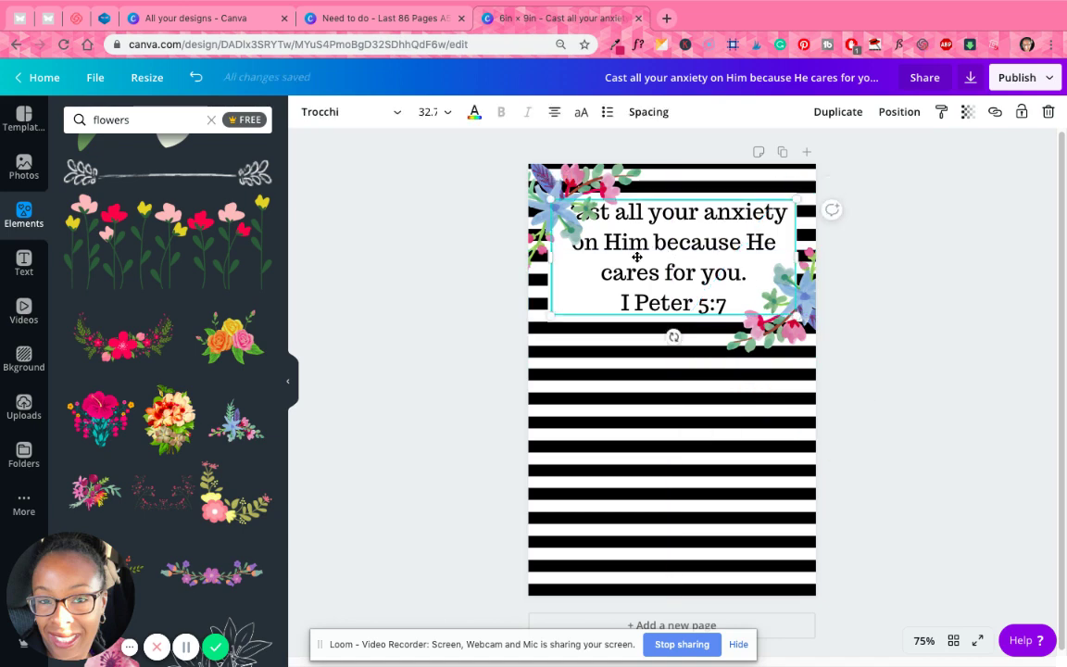
{"action": "left_click", "coordinate": [894, 113]}
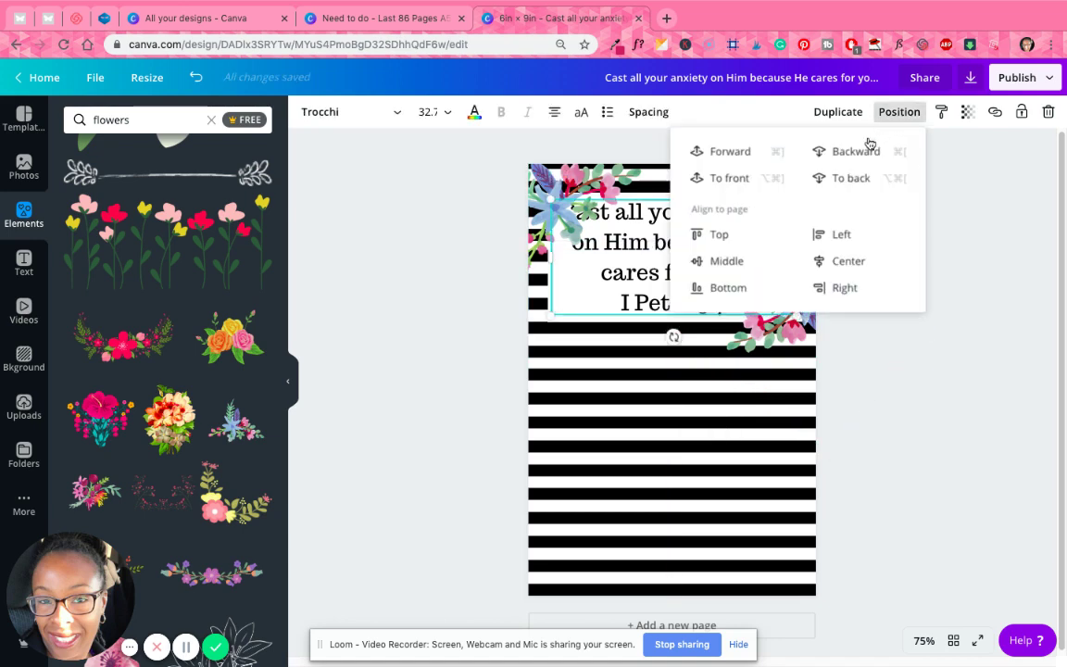
{"action": "left_click", "coordinate": [776, 150]}
{"action": "left_click", "coordinate": [726, 260]}
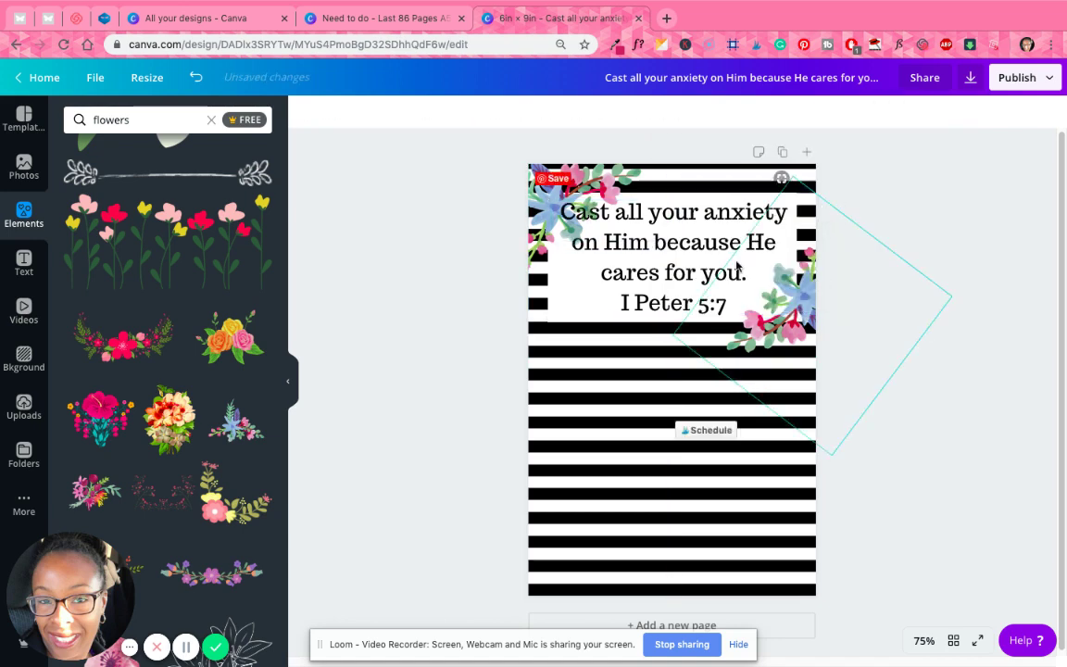
{"action": "mouse_move", "coordinate": [726, 259]}
{"action": "left_mouse_down"}
{"action": "mouse_move", "coordinate": [737, 266]}
{"action": "mouse_move", "coordinate": [727, 266]}
{"action": "left_mouse_up"}
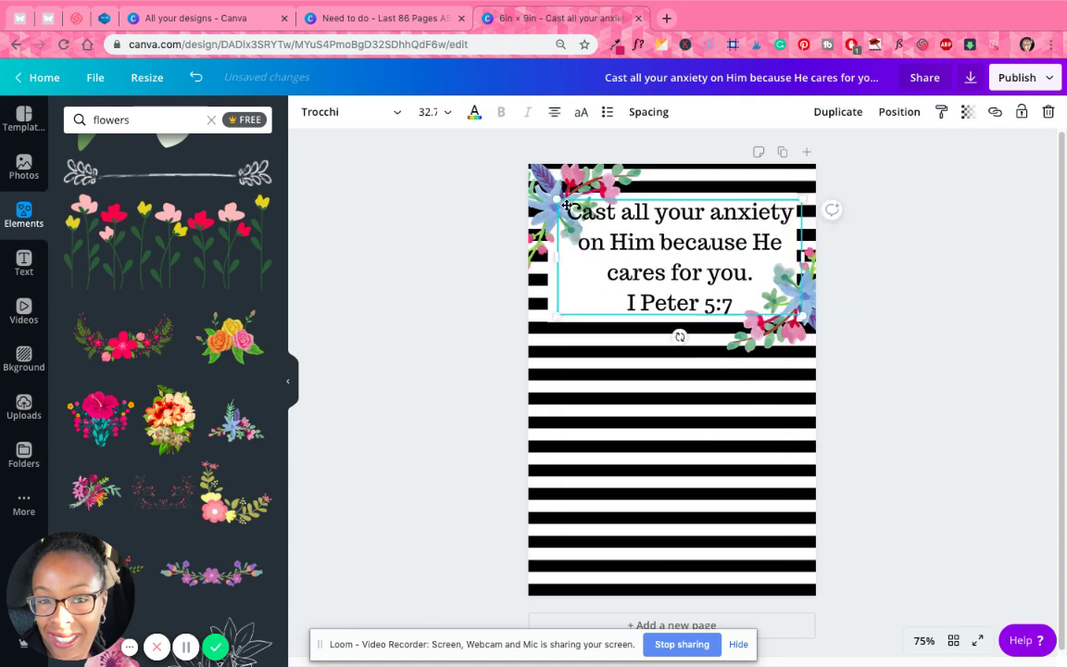
Narrow the verse text box from its left edge, shrink it to about size 27.4 and center it between the two bouquets.
{"action": "left_click", "coordinate": [871, 384]}
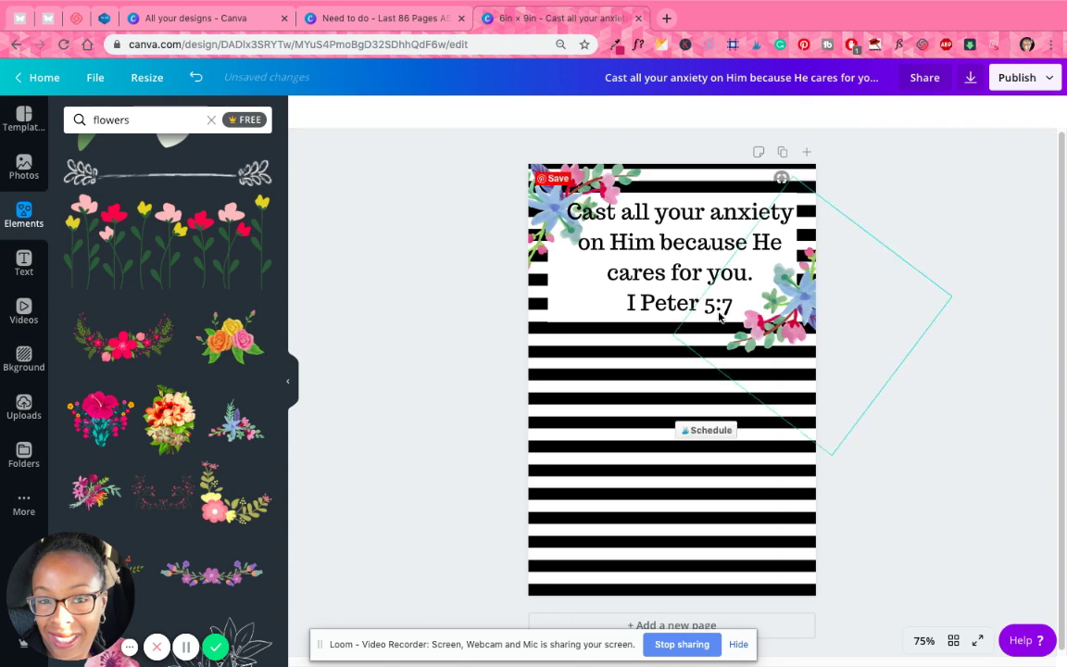
{"action": "left_click", "coordinate": [689, 275]}
{"action": "left_click_drag", "start_coordinate": [556, 249], "coordinate": [579, 249]}
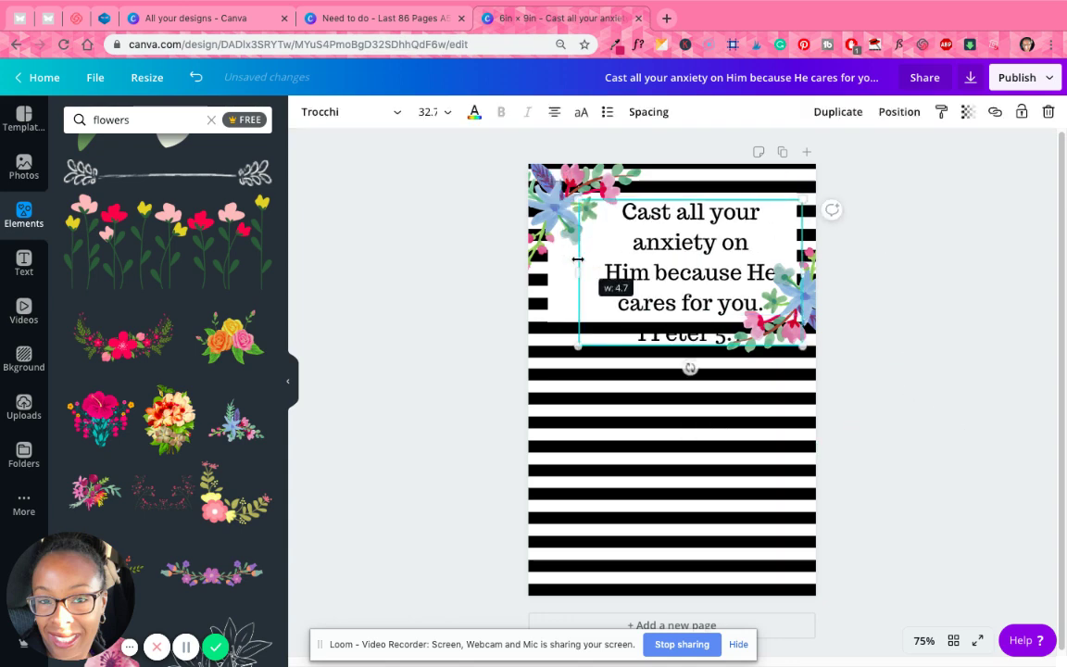
{"action": "left_click_drag", "start_coordinate": [803, 350], "coordinate": [775, 319]}
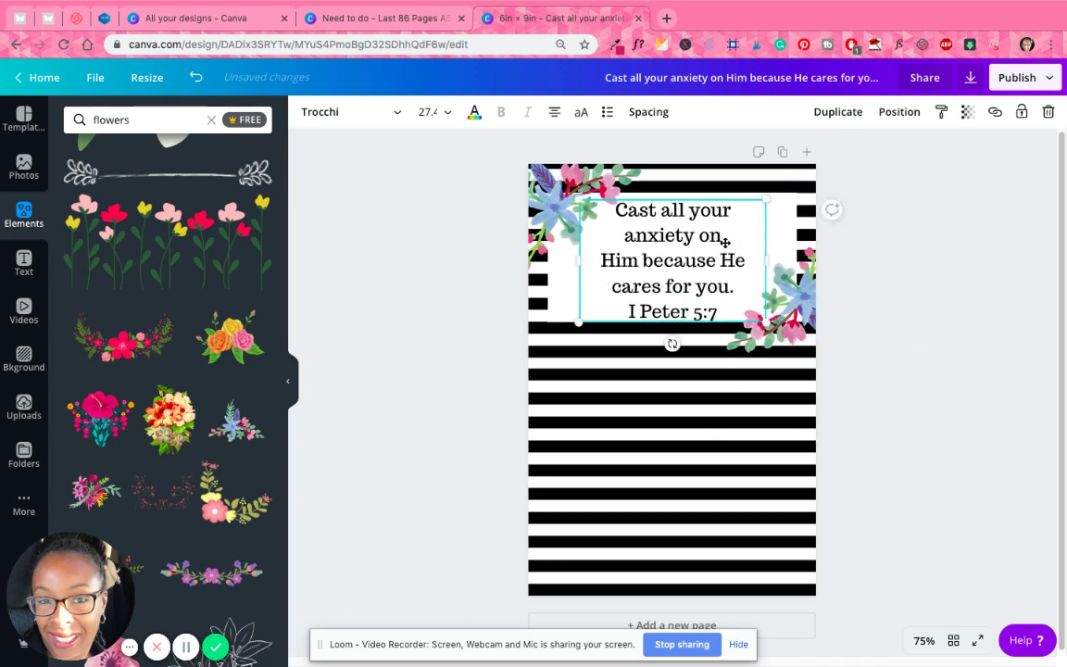
{"action": "left_click_drag", "start_coordinate": [679, 236], "coordinate": [687, 237]}
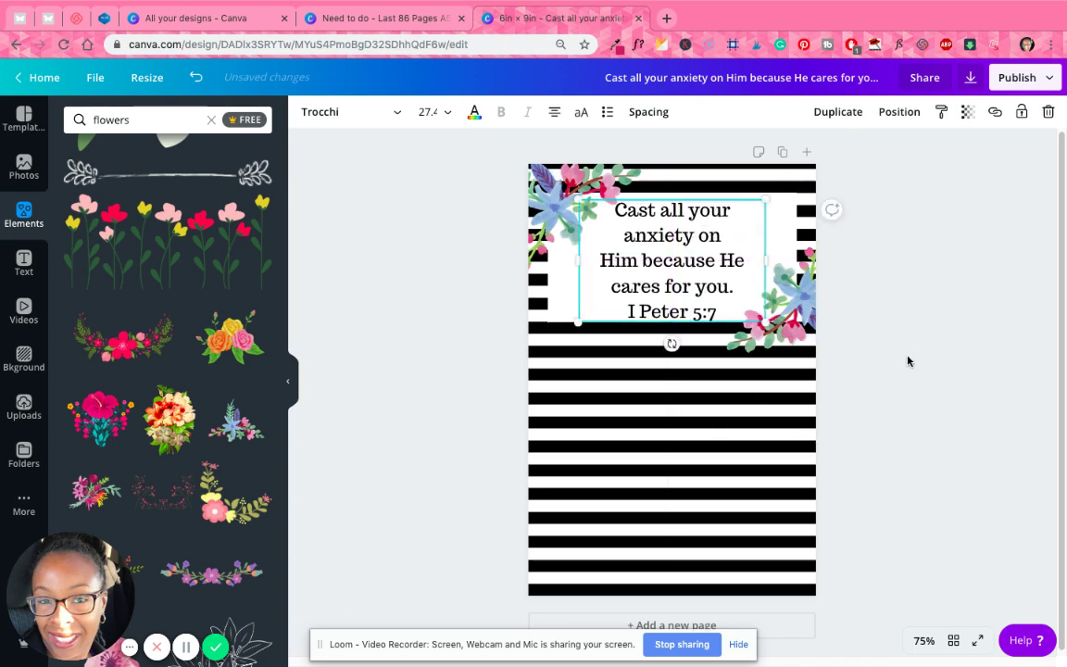
{"action": "left_click", "coordinate": [908, 362]}
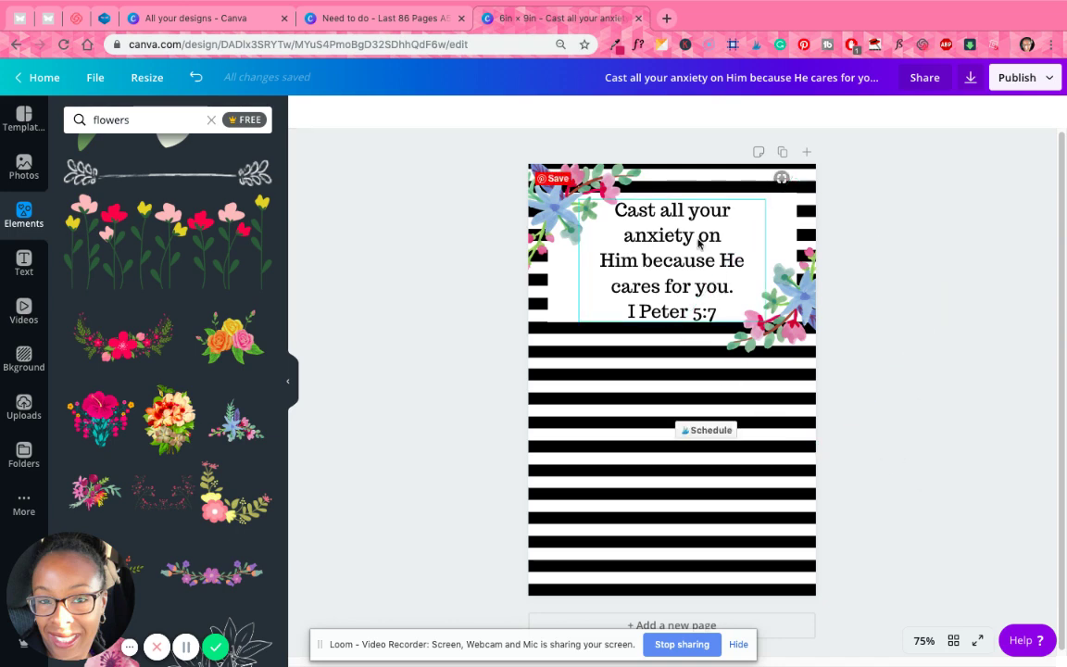
Nudge the top stripe graphic slightly and extend the white rectangle's upper edge a little higher.
{"action": "left_click_drag", "start_coordinate": [707, 172], "coordinate": [711, 175]}
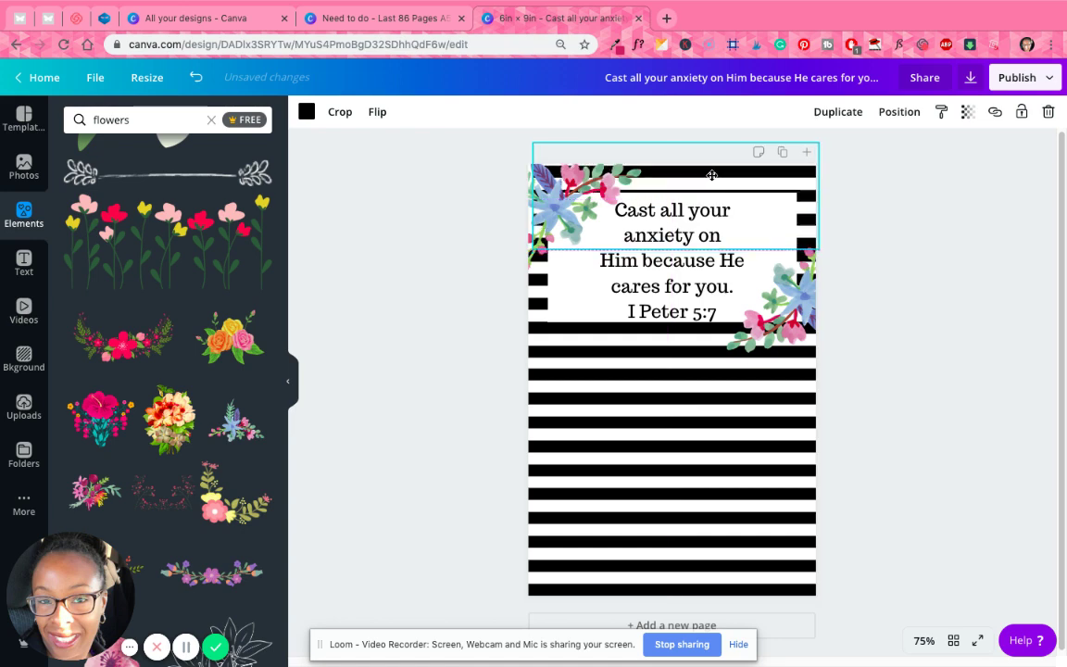
{"action": "left_click", "coordinate": [676, 269]}
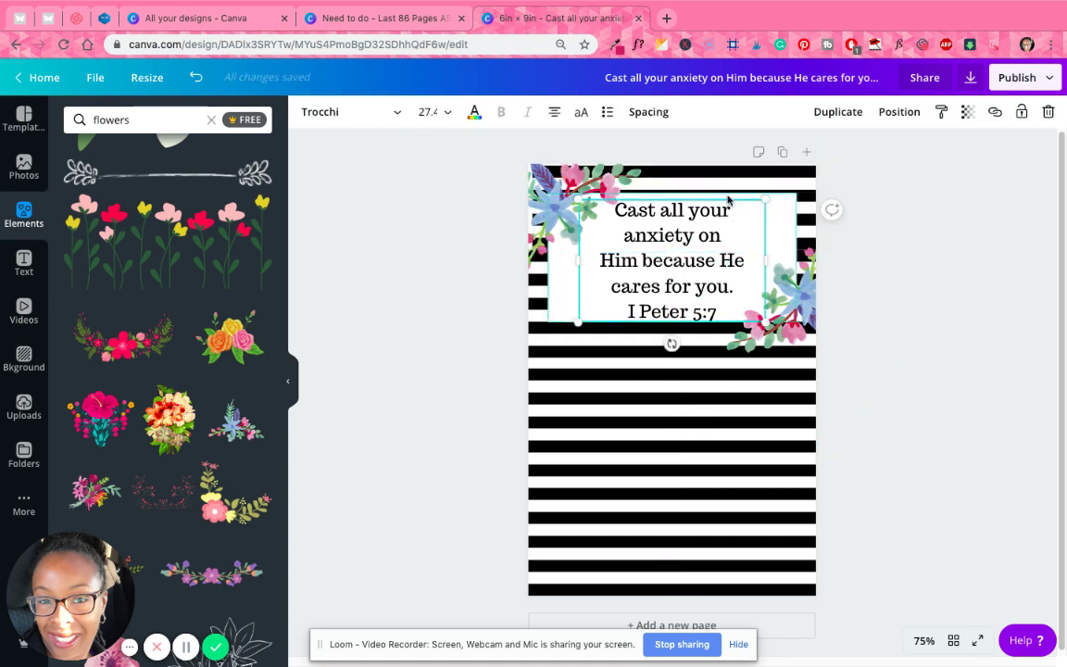
{"action": "left_click", "coordinate": [797, 213]}
{"action": "left_click", "coordinate": [776, 202]}
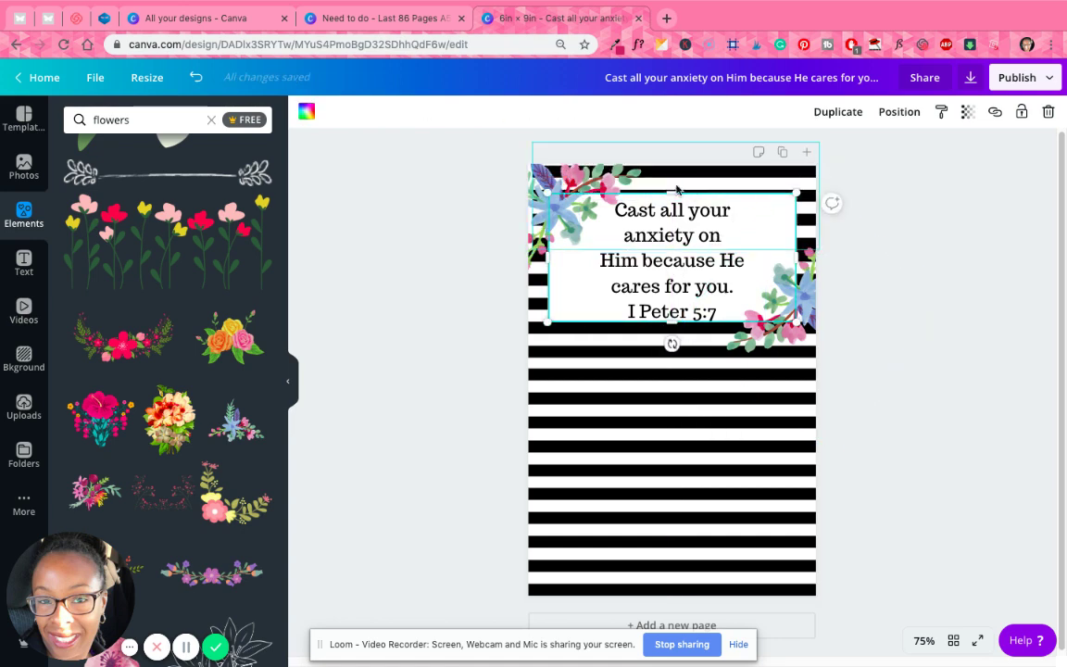
{"action": "left_click_drag", "start_coordinate": [674, 191], "coordinate": [676, 187]}
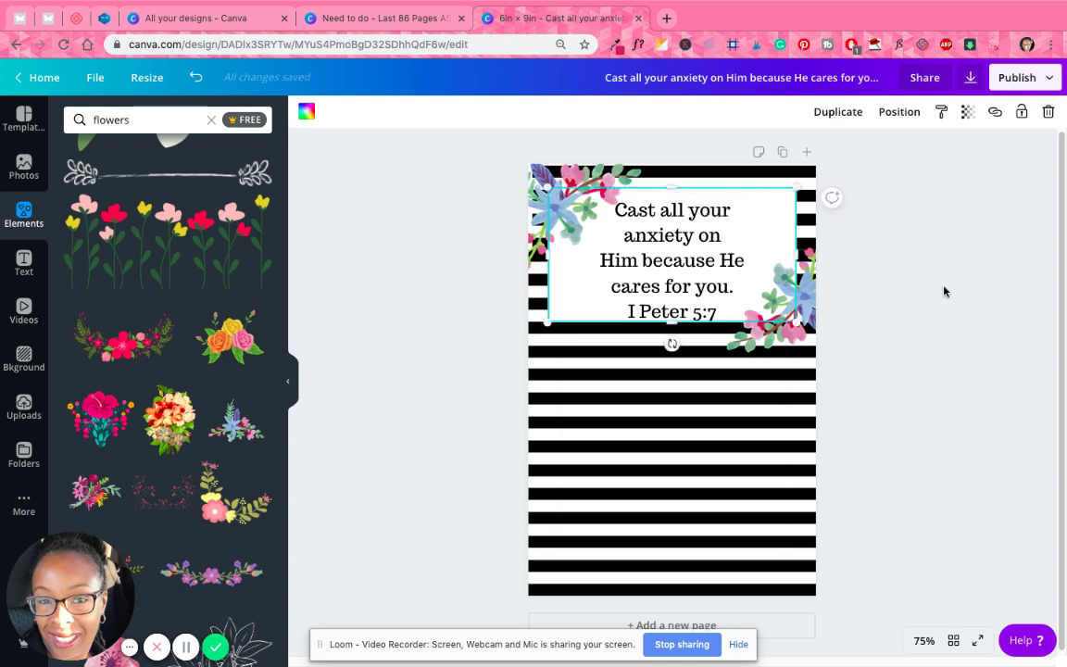
{"action": "left_click", "coordinate": [945, 292]}
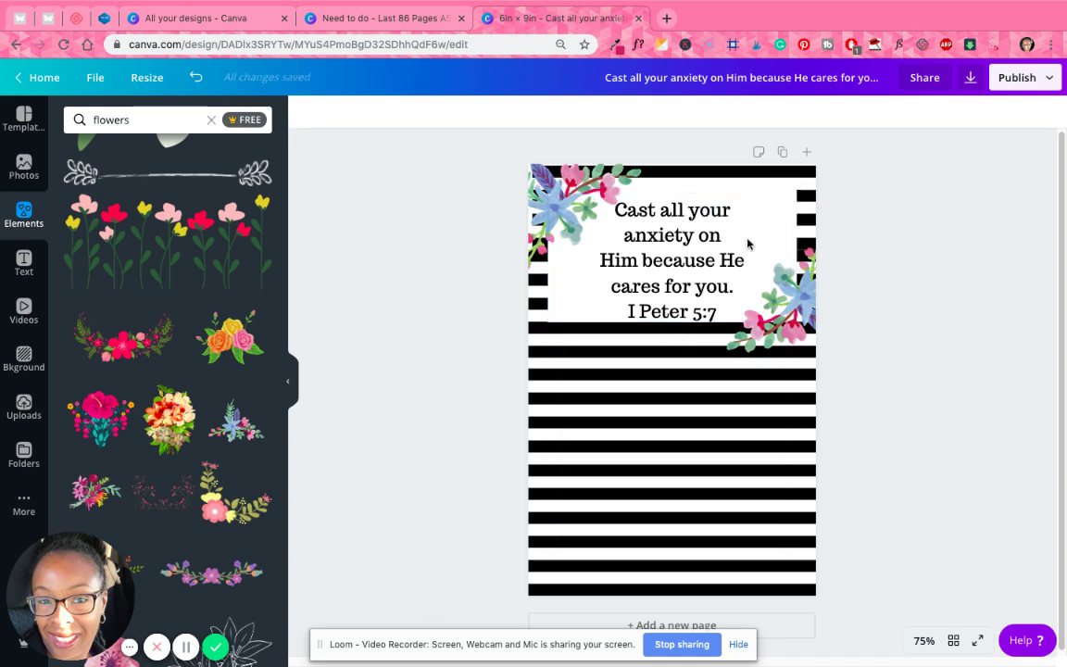
Enlarge the verse text to about size 29.5 and shift it slightly right, against the white rectangle's upper edge.
{"action": "left_click", "coordinate": [762, 211]}
{"action": "left_click_drag", "start_coordinate": [768, 199], "coordinate": [786, 190]}
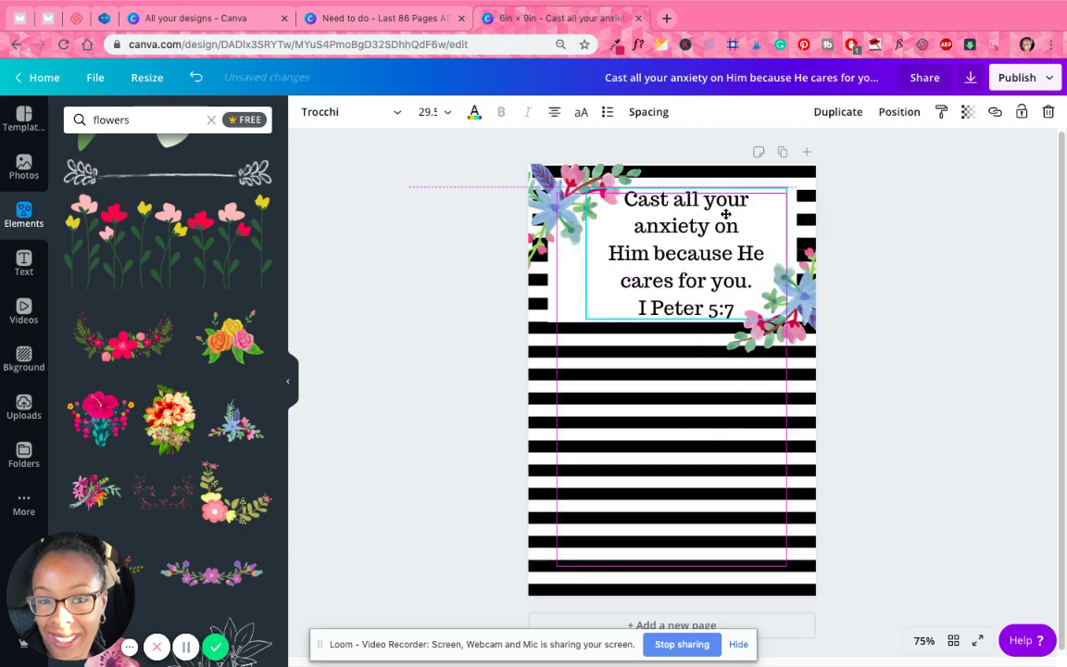
{"action": "left_click", "coordinate": [934, 310]}
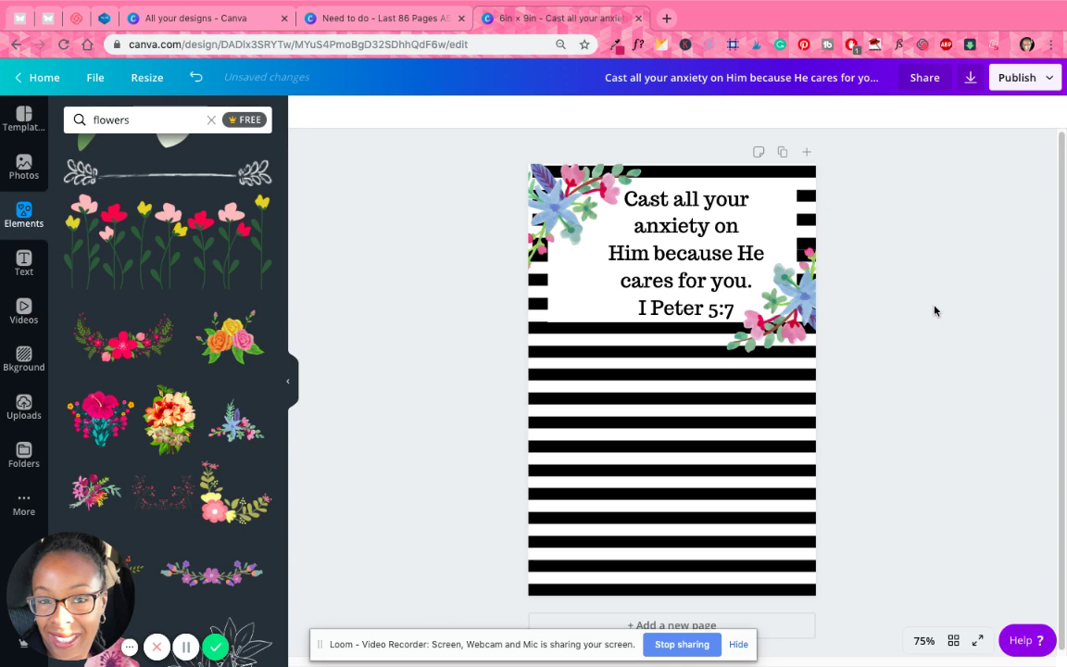
Widen the verse text box leftward to about 4.6 in and move it down to the white rectangle's vertical middle.
{"action": "left_click", "coordinate": [650, 207]}
{"action": "left_click_drag", "start_coordinate": [573, 245], "coordinate": [556, 246]}
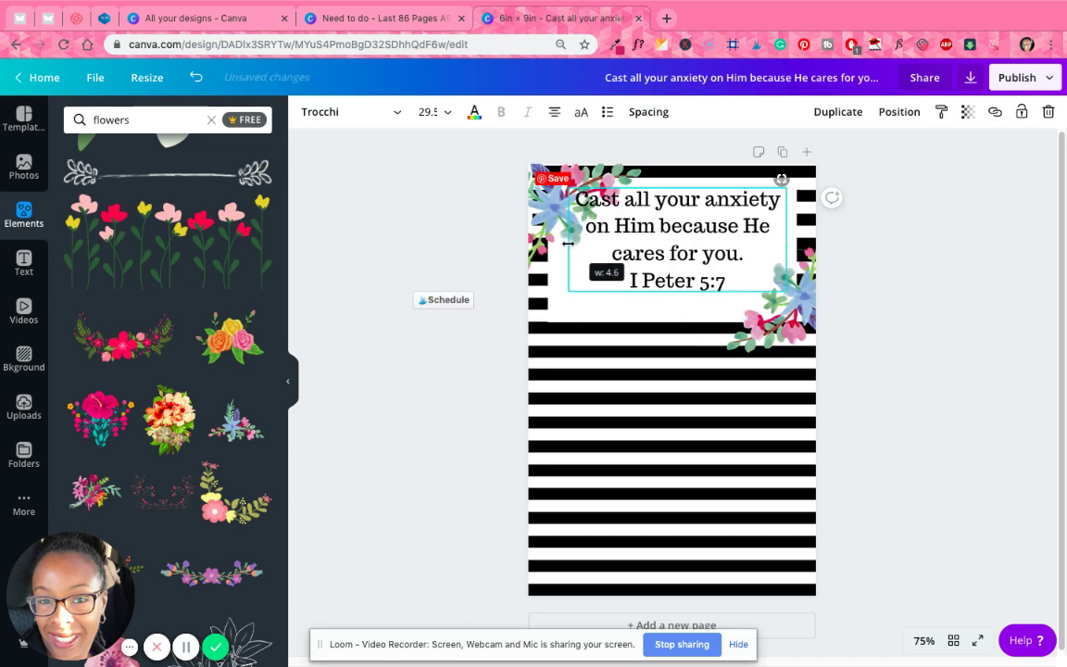
{"action": "left_click_drag", "start_coordinate": [708, 227], "coordinate": [707, 245]}
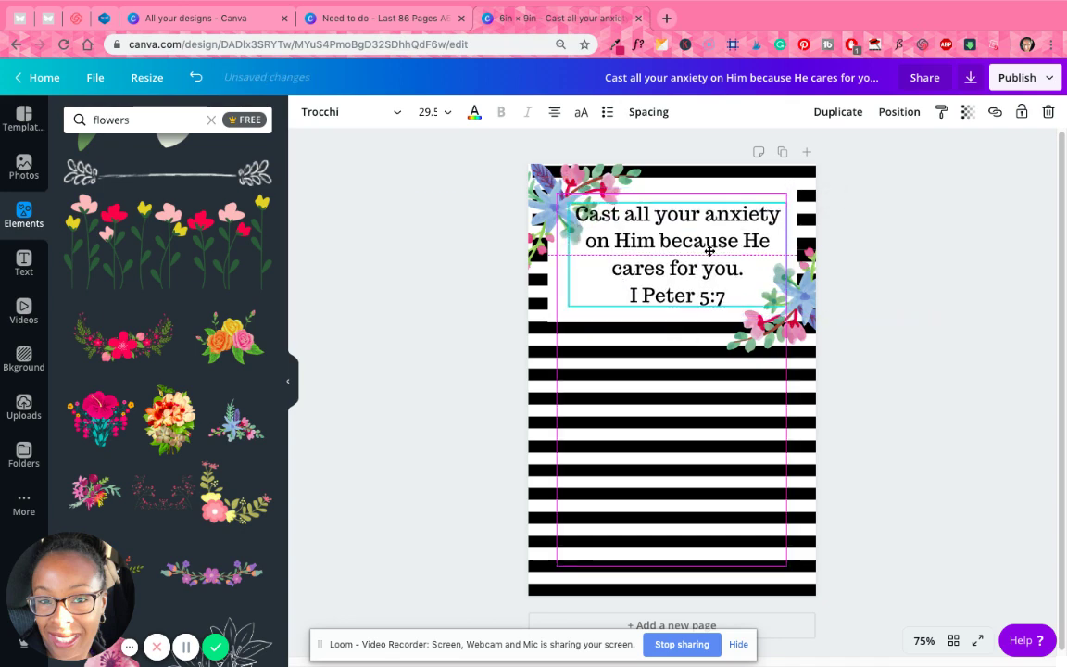
Shift both bouquets outward toward the page edges, then rotate the lower-right one slightly and raise it.
{"action": "left_click_drag", "start_coordinate": [589, 183], "coordinate": [805, 322]}
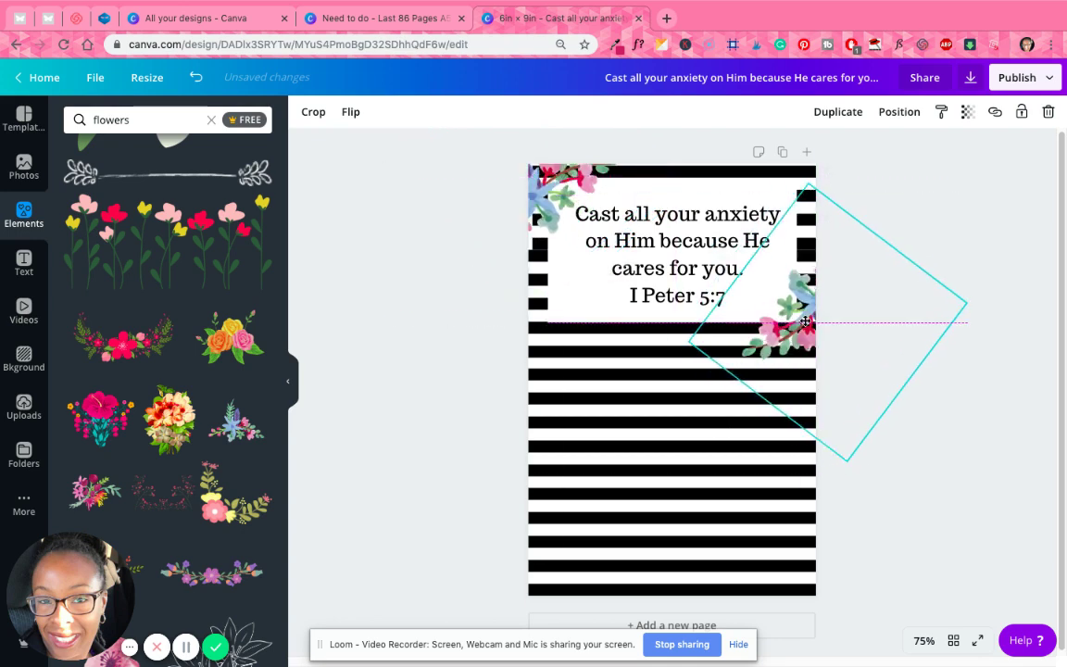
{"action": "left_click_drag", "start_coordinate": [800, 370], "coordinate": [800, 370]}
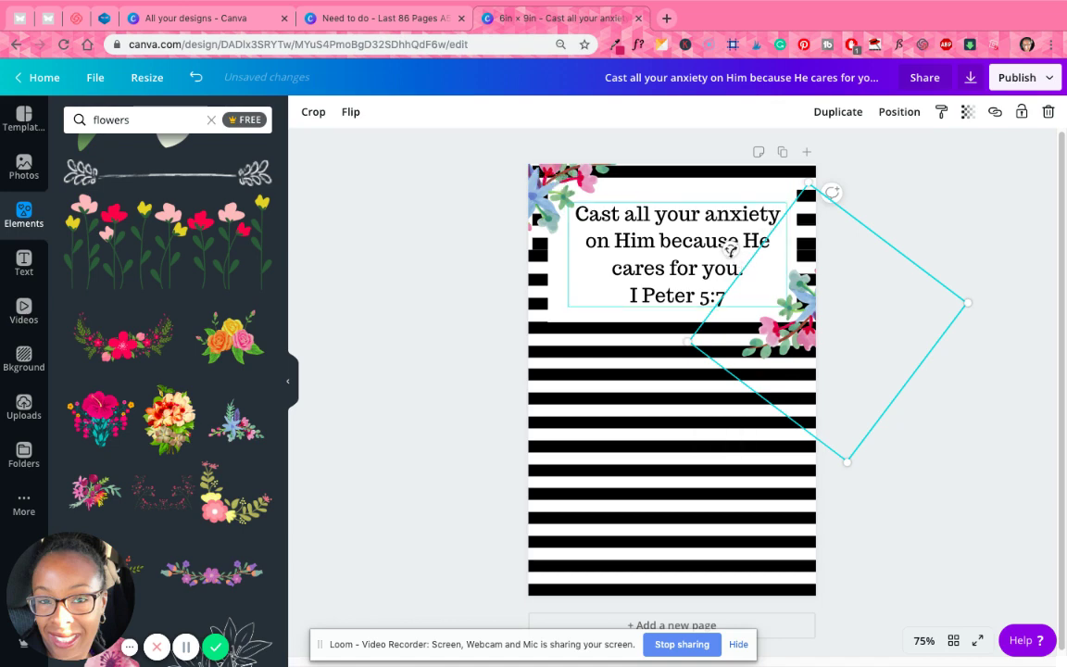
{"action": "left_click_drag", "start_coordinate": [730, 248], "coordinate": [717, 218]}
{"action": "left_click_drag", "start_coordinate": [750, 264], "coordinate": [747, 239]}
{"action": "left_click_drag", "start_coordinate": [811, 306], "coordinate": [815, 296]}
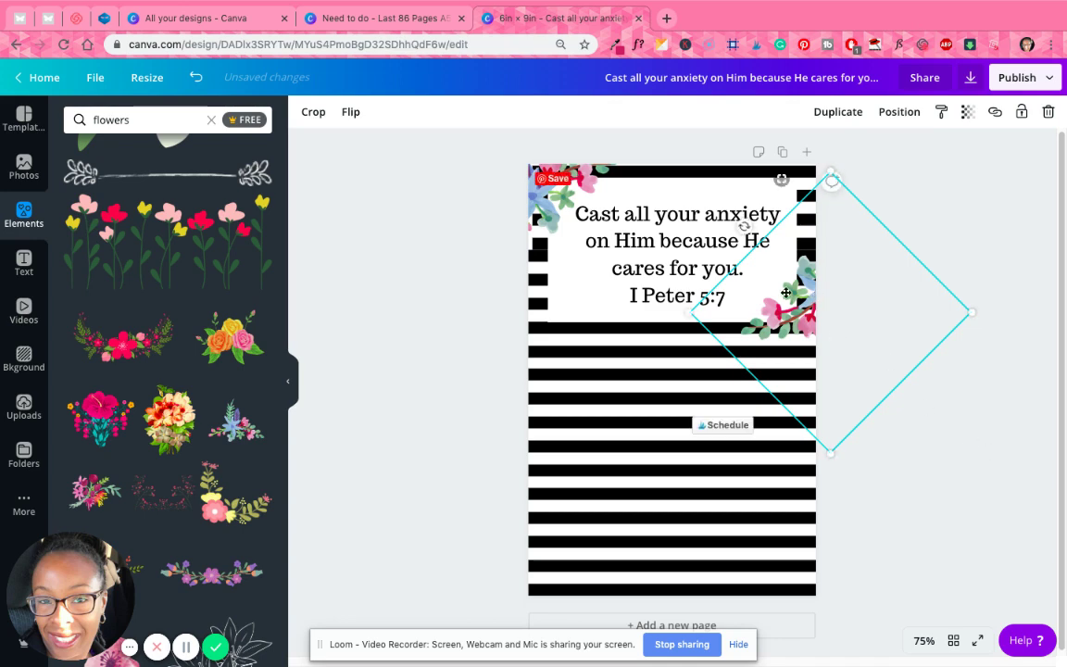
{"action": "key", "text": "Up"}
{"action": "key", "text": "Up"}
{"action": "key", "text": "Up"}
{"action": "left_click", "coordinate": [965, 428]}
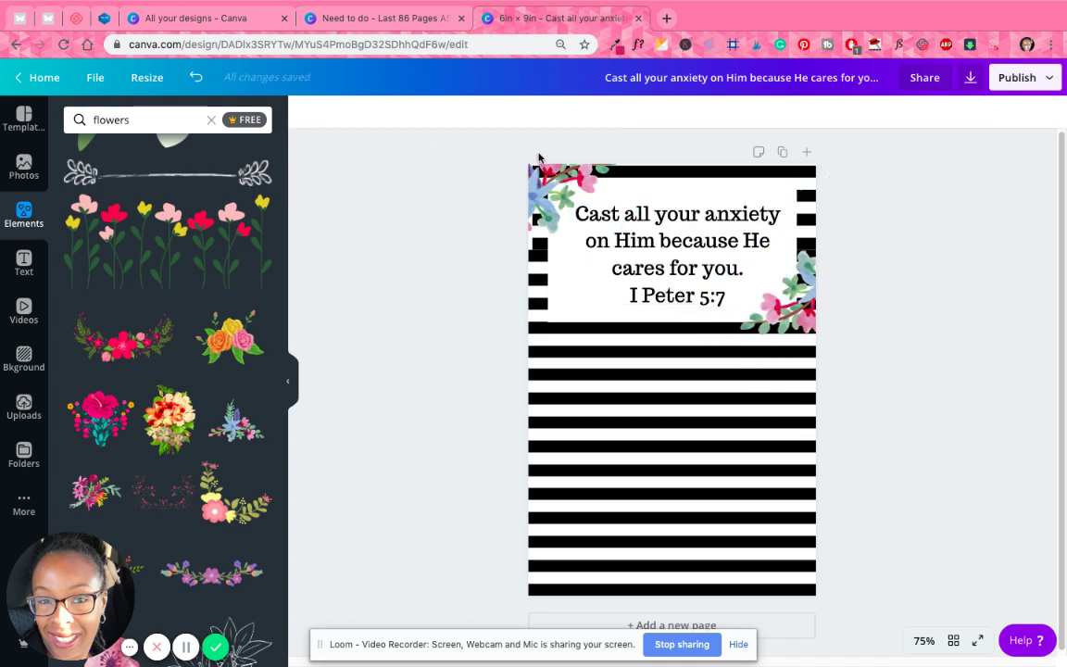
Delete both watercolor bouquets from the page.
{"action": "left_click", "coordinate": [556, 185]}
{"action": "left_click_drag", "start_coordinate": [567, 195], "coordinate": [875, 329]}
{"action": "key", "text": "Delete"}
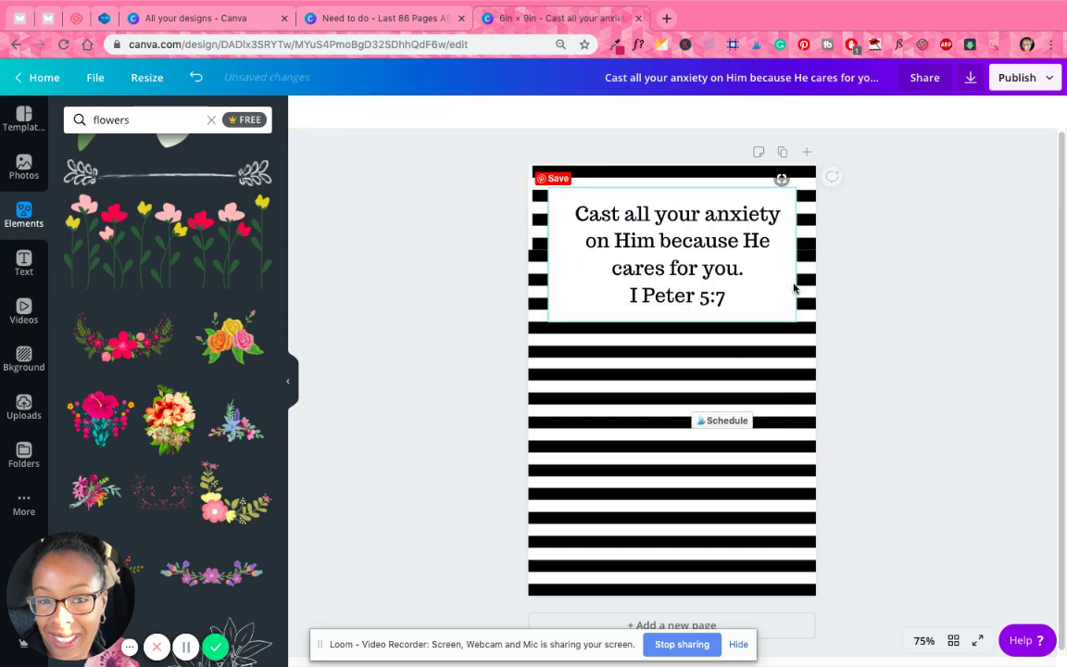
Realign the top stripe graphic flush with the page sides and raise it so the stripes continue evenly.
{"action": "left_click_drag", "start_coordinate": [666, 169], "coordinate": [662, 163]}
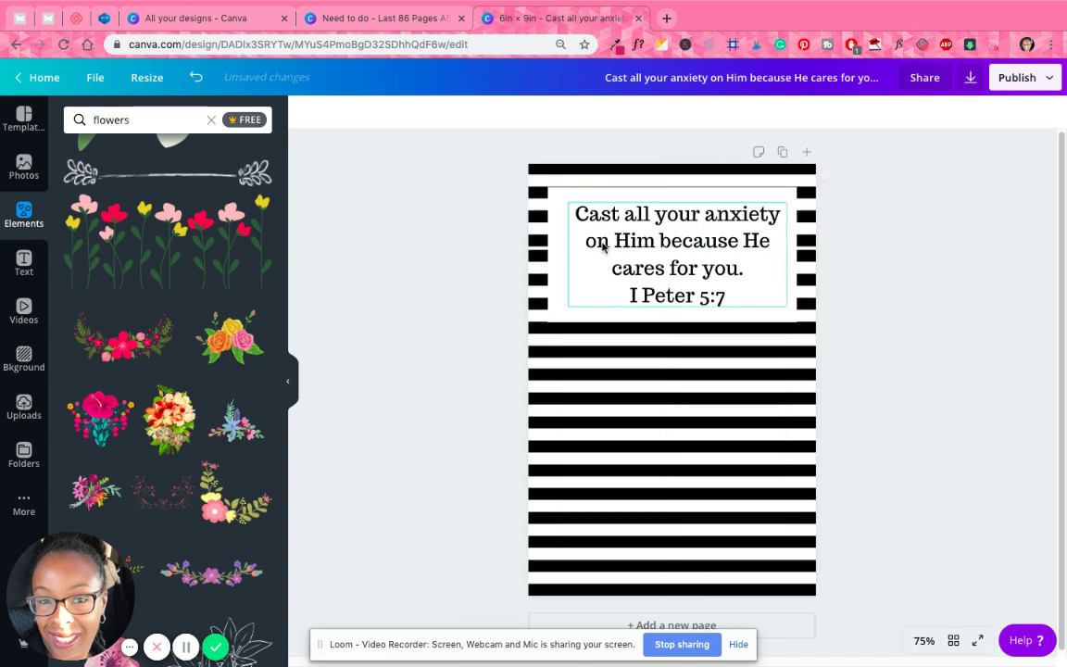
{"action": "left_click_drag", "start_coordinate": [557, 178], "coordinate": [557, 170]}
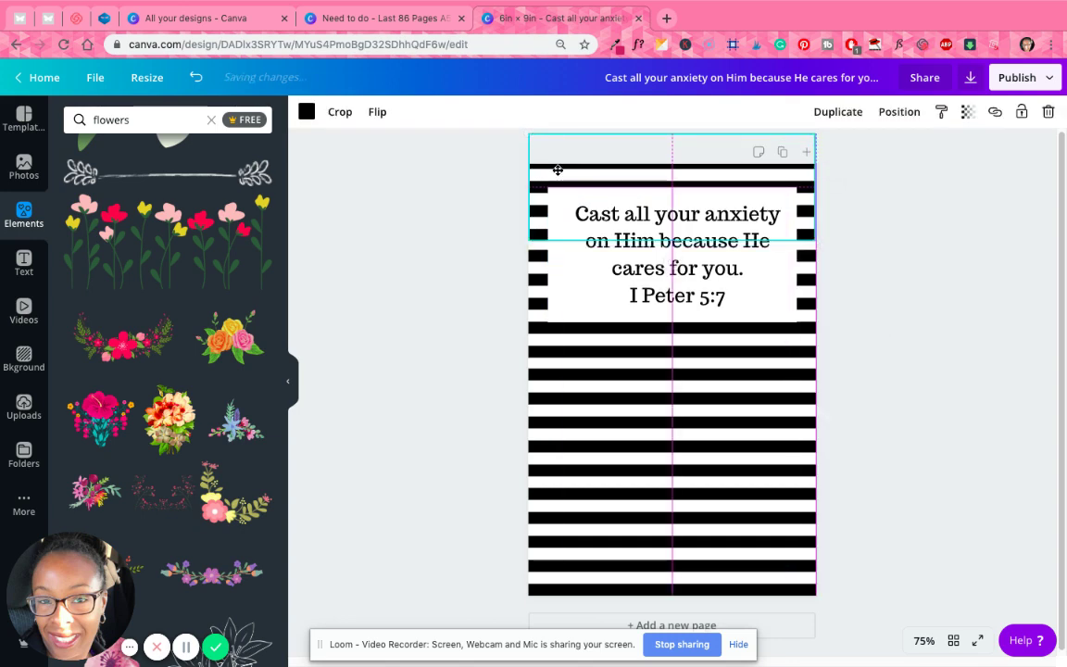
{"action": "left_click", "coordinate": [908, 431]}
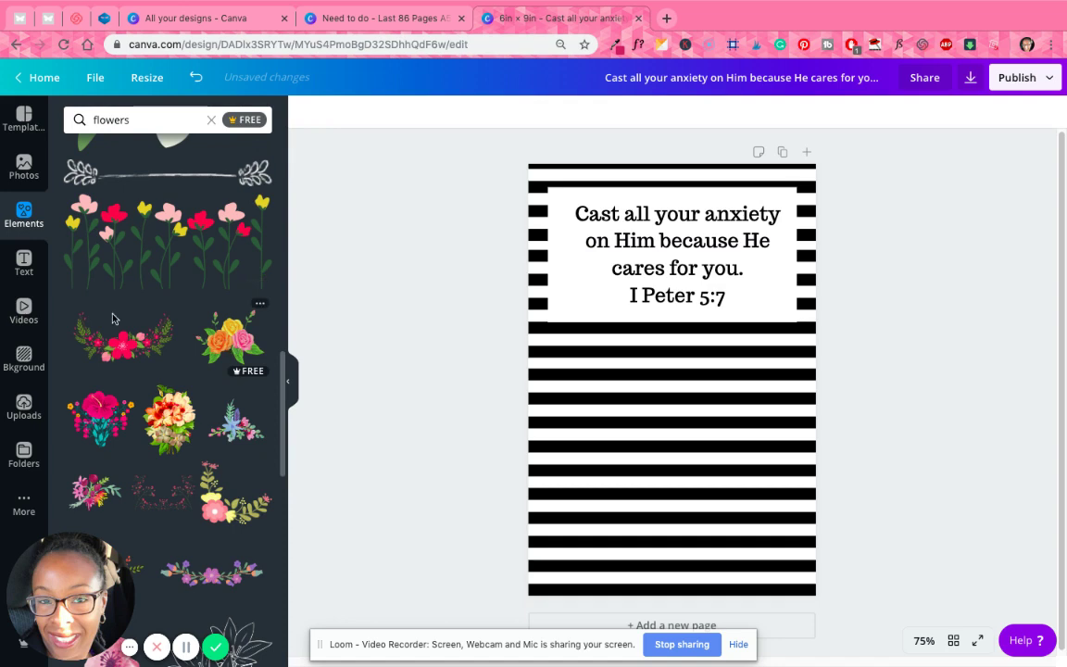
Delete the white rectangle behind the verse.
{"action": "left_click", "coordinate": [790, 315]}
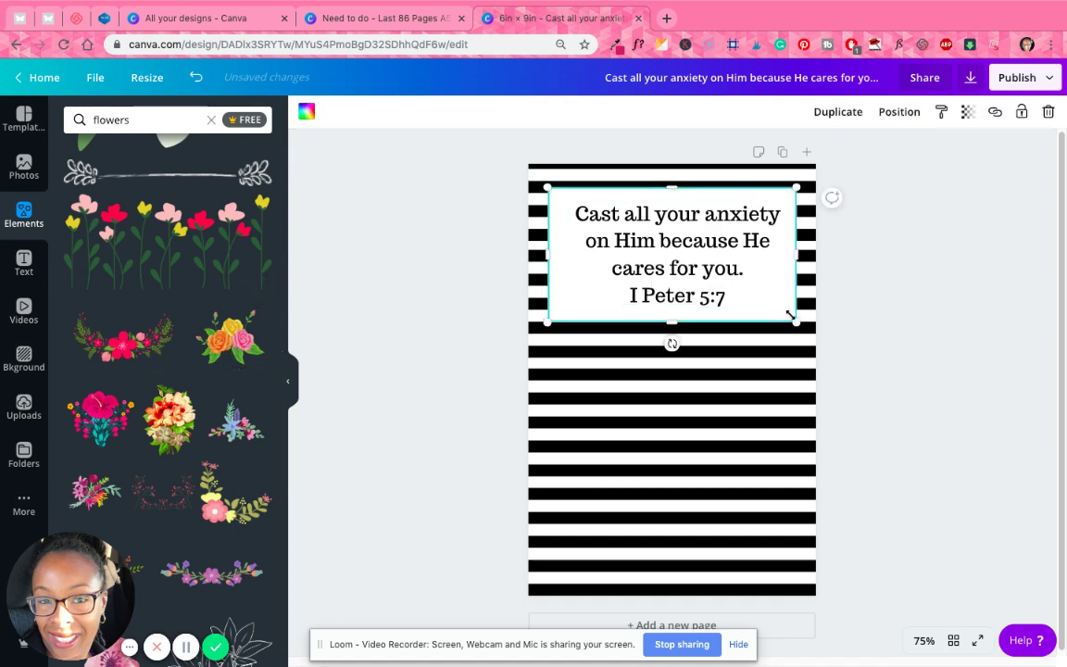
{"action": "key", "text": "Delete"}
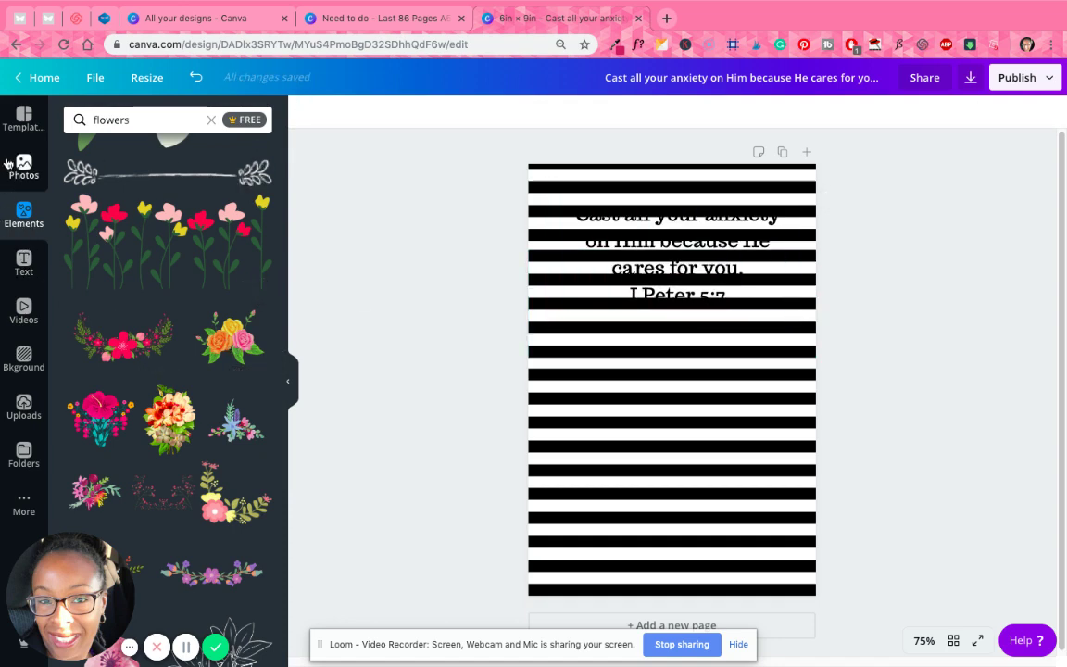
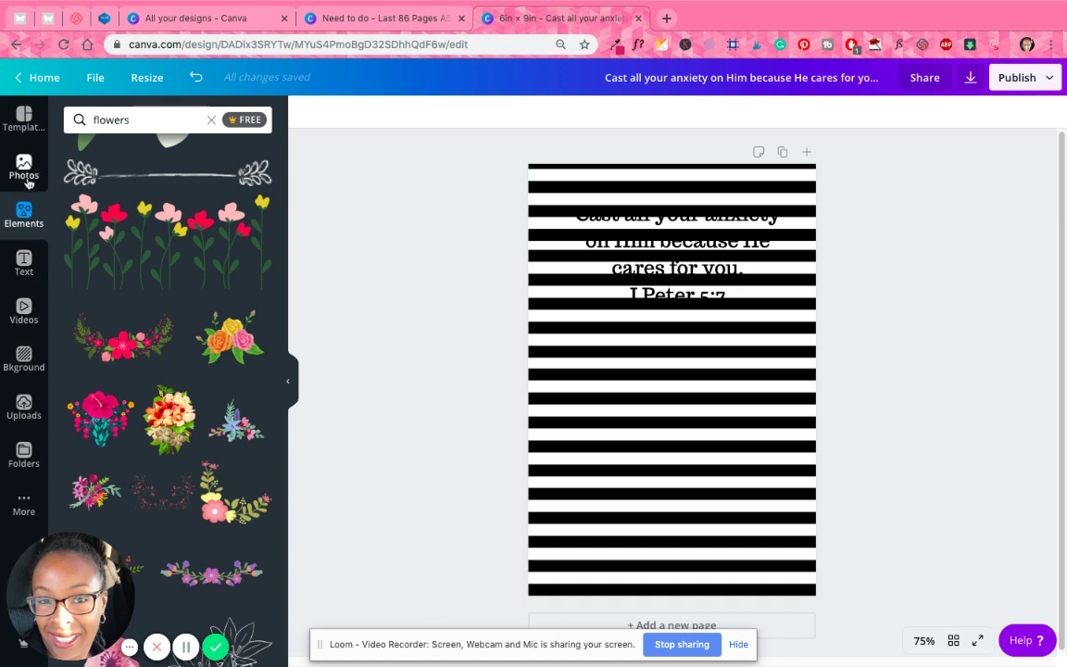
Add a bordered square shape, place it over the verse near the page top and shorten it into a rectangle.
{"action": "left_click", "coordinate": [25, 264]}
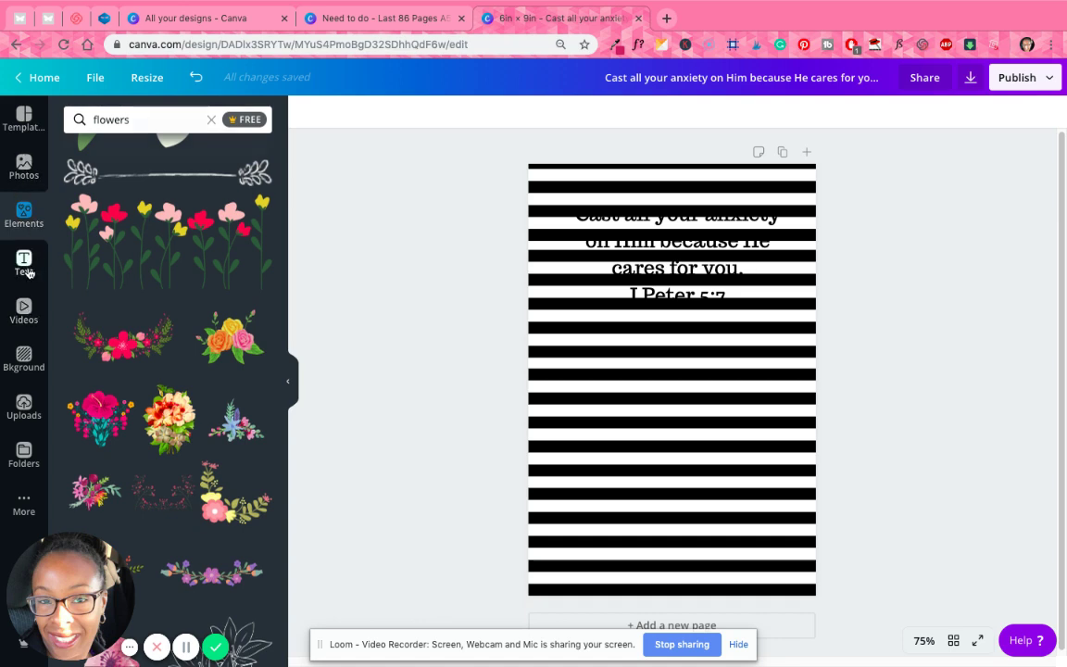
{"action": "left_click", "coordinate": [25, 169]}
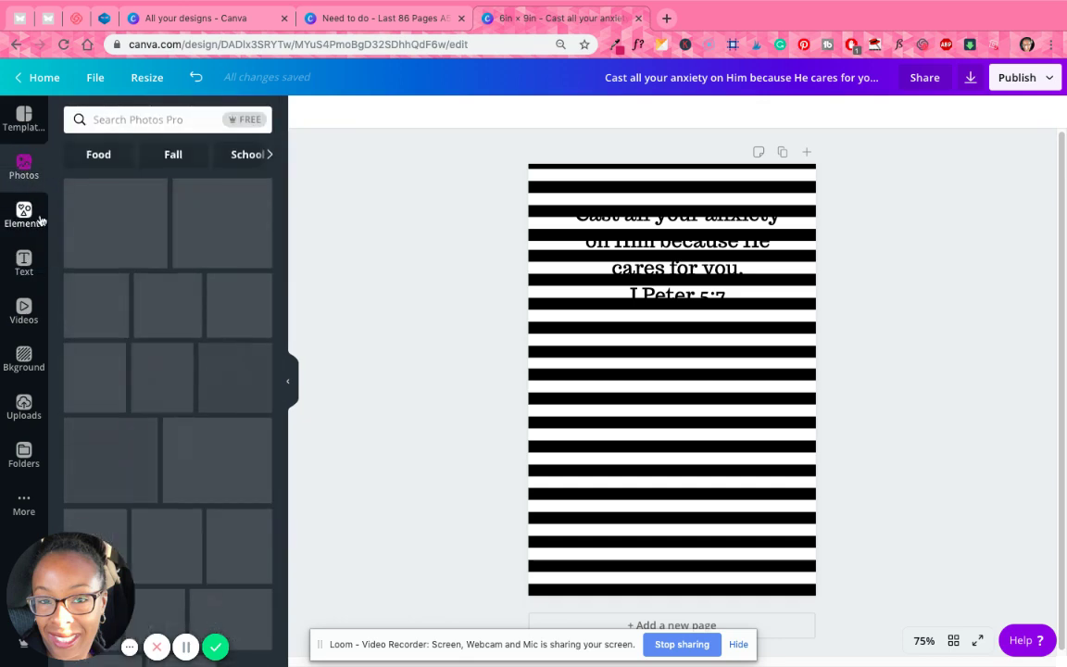
{"action": "left_click", "coordinate": [40, 219]}
{"action": "double_click", "coordinate": [136, 119]}
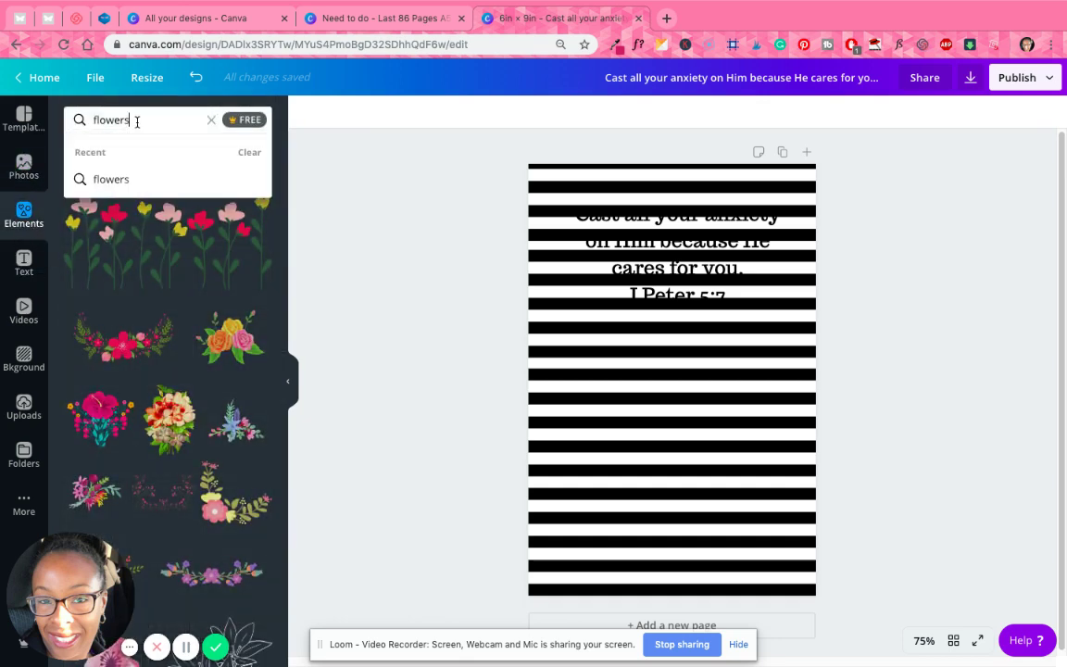
{"action": "left_click", "coordinate": [213, 123]}
{"action": "left_click", "coordinate": [321, 188]}
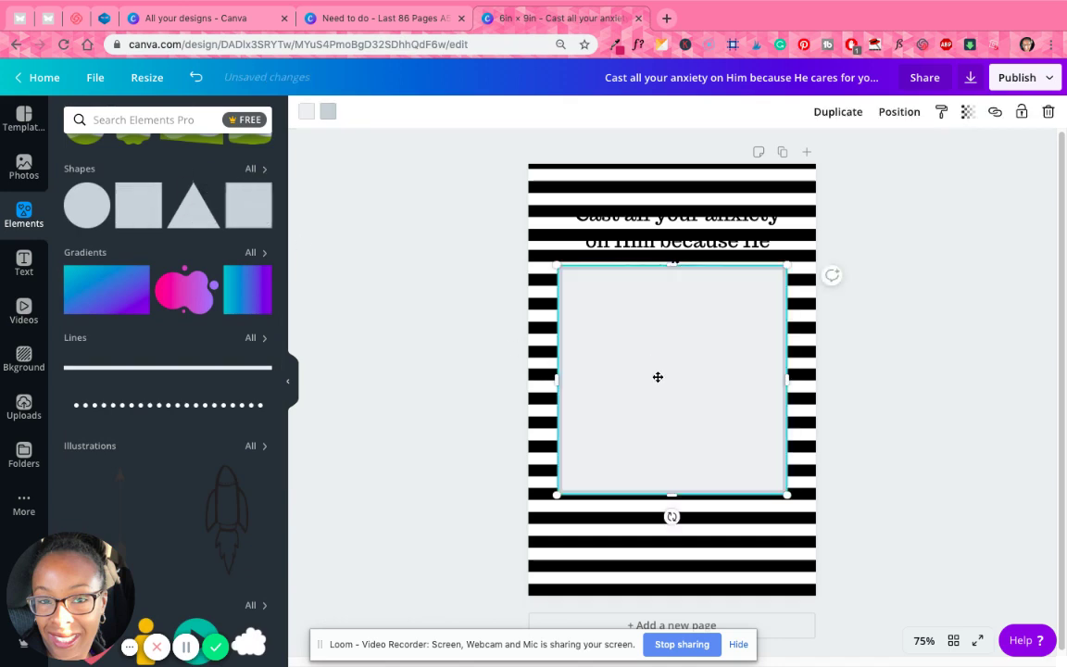
{"action": "left_click_drag", "start_coordinate": [658, 376], "coordinate": [671, 315]}
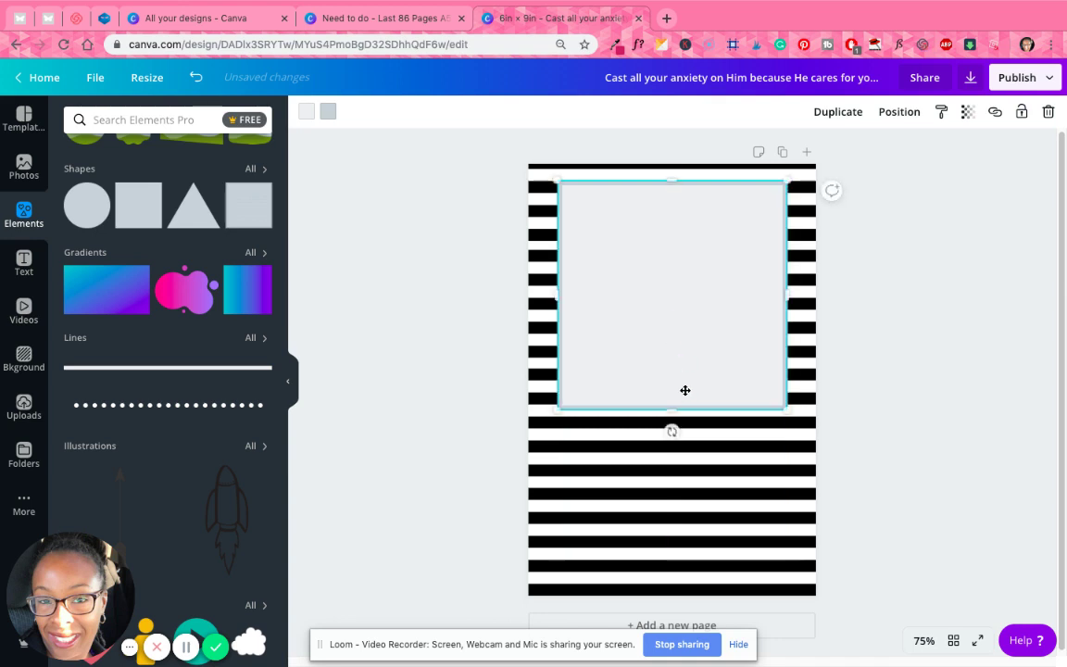
{"action": "left_click_drag", "start_coordinate": [676, 407], "coordinate": [681, 320]}
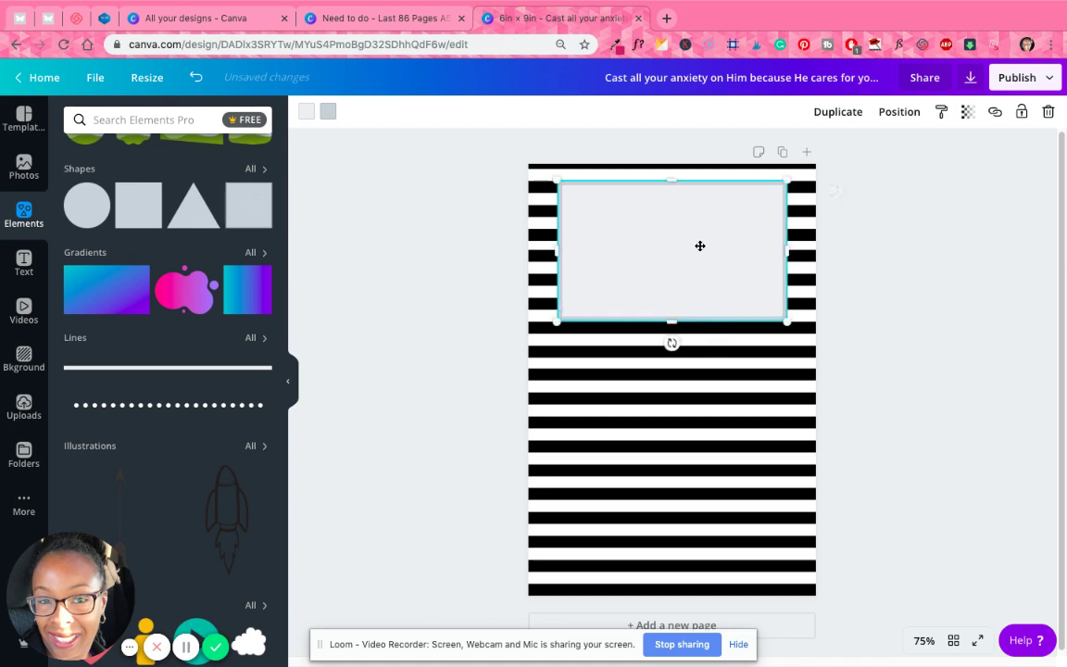
Fill the bordered rectangle with white and set its border to the bright pink default color.
{"action": "left_click", "coordinate": [306, 112]}
{"action": "left_click", "coordinate": [222, 164]}
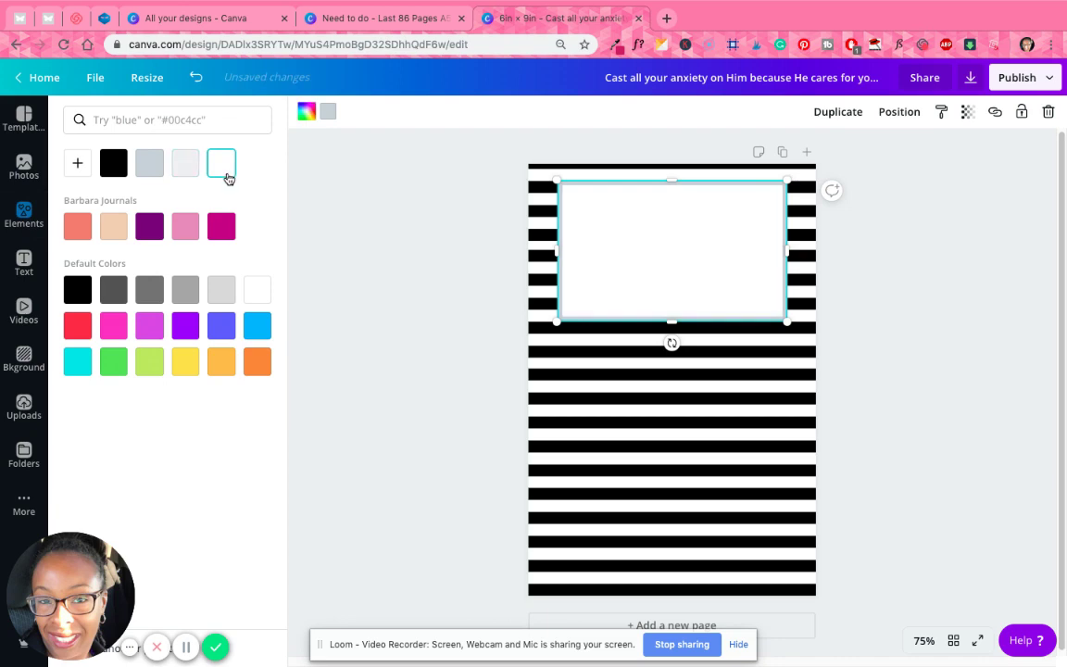
{"action": "left_click", "coordinate": [329, 117]}
{"action": "left_click", "coordinate": [114, 325]}
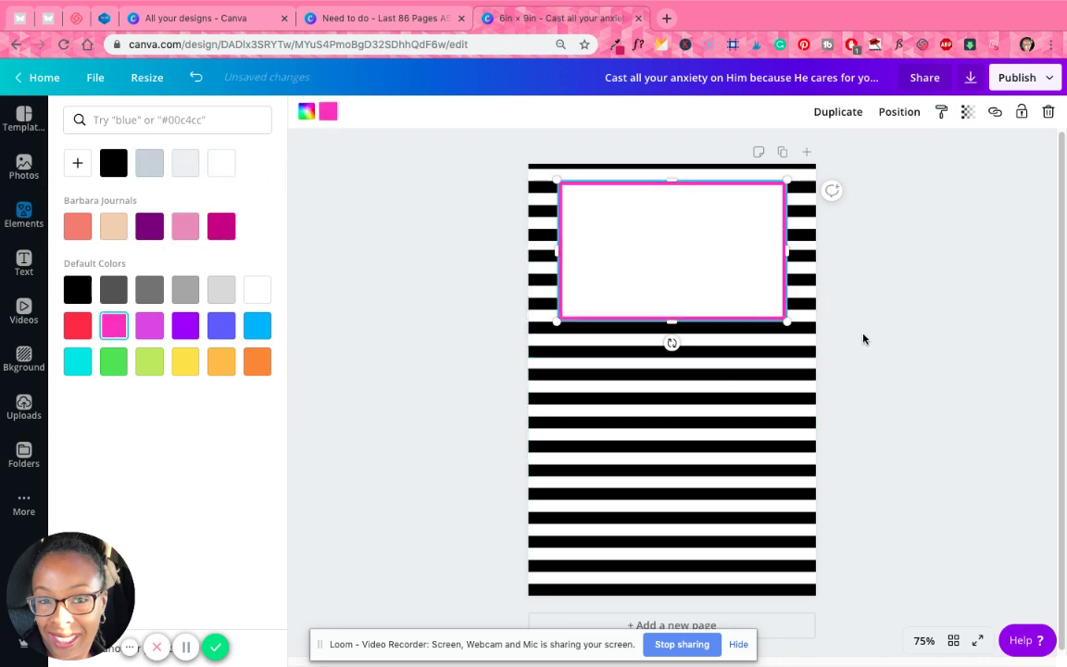
{"action": "left_click", "coordinate": [894, 337]}
Send the pink-bordered rectangle backward behind the verse text.
{"action": "left_click", "coordinate": [713, 279]}
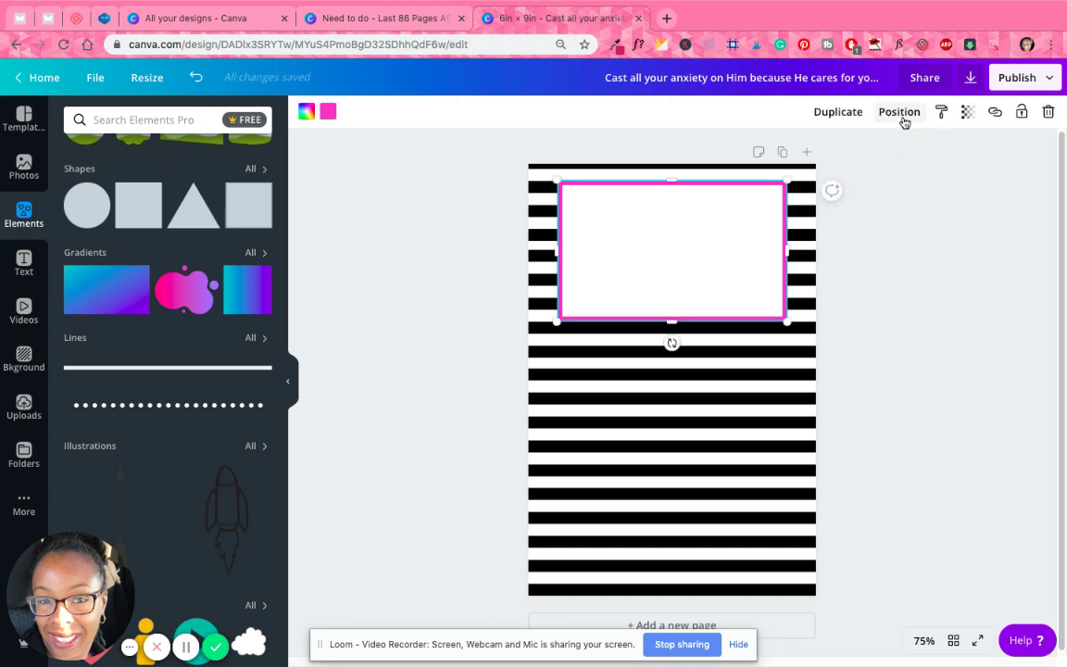
{"action": "left_click", "coordinate": [900, 112]}
{"action": "left_click", "coordinate": [856, 151]}
{"action": "left_click", "coordinate": [934, 309]}
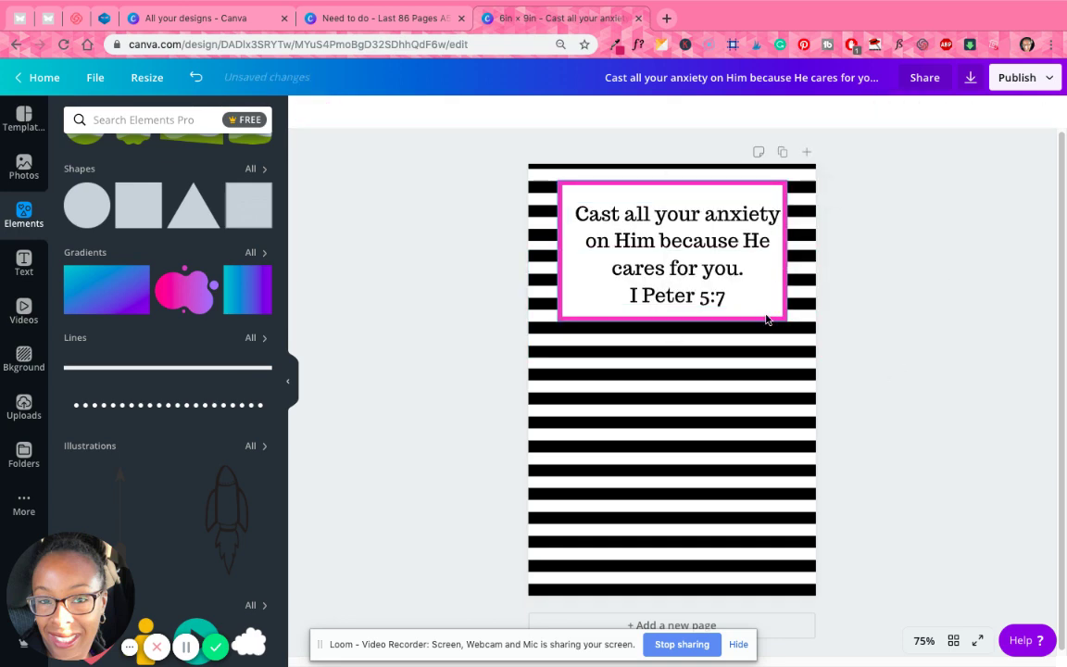
Try to even out the gaps between the stripe blocks by nudging them down the page.
{"action": "mouse_move", "coordinate": [766, 319]}
{"action": "left_mouse_down"}
{"action": "mouse_move", "coordinate": [766, 306]}
{"action": "mouse_move", "coordinate": [764, 318]}
{"action": "left_mouse_up"}
{"action": "left_click", "coordinate": [860, 330]}
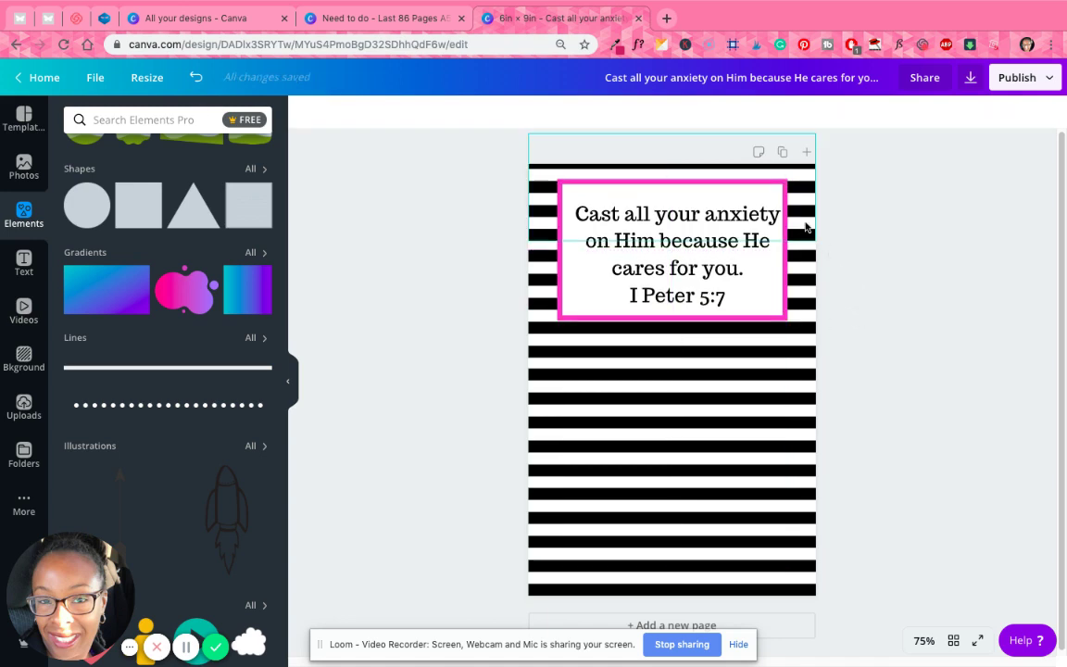
{"action": "mouse_move", "coordinate": [805, 228]}
{"action": "left_mouse_down"}
{"action": "mouse_move", "coordinate": [807, 197]}
{"action": "mouse_move", "coordinate": [815, 224]}
{"action": "mouse_move", "coordinate": [806, 221]}
{"action": "left_mouse_up"}
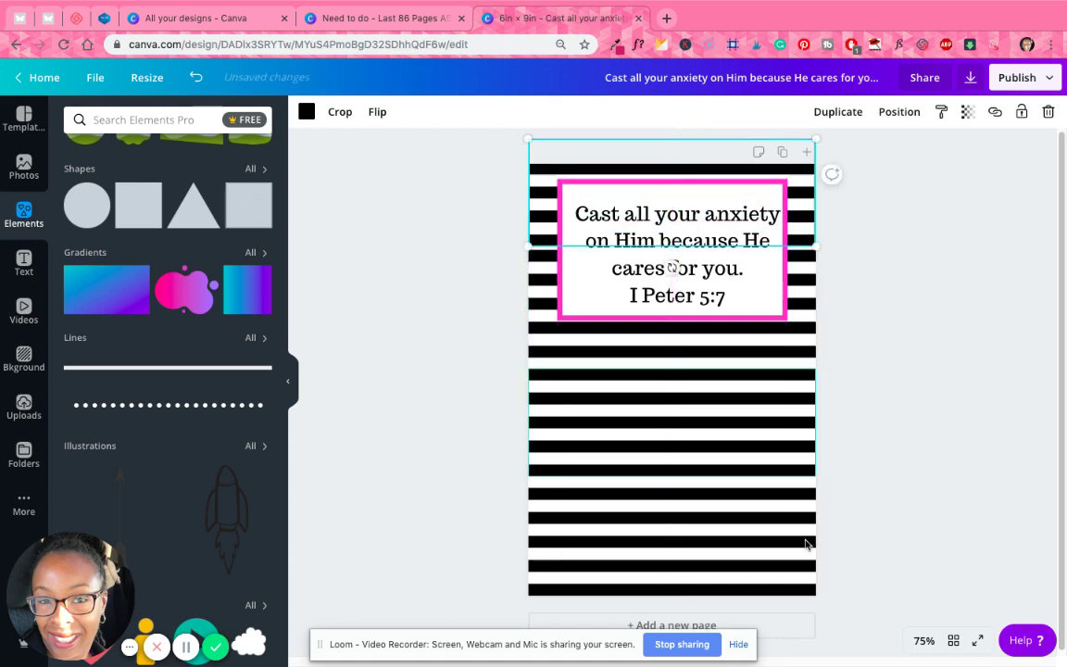
{"action": "left_click", "coordinate": [799, 578]}
{"action": "left_click_drag", "start_coordinate": [798, 578], "coordinate": [763, 378]}
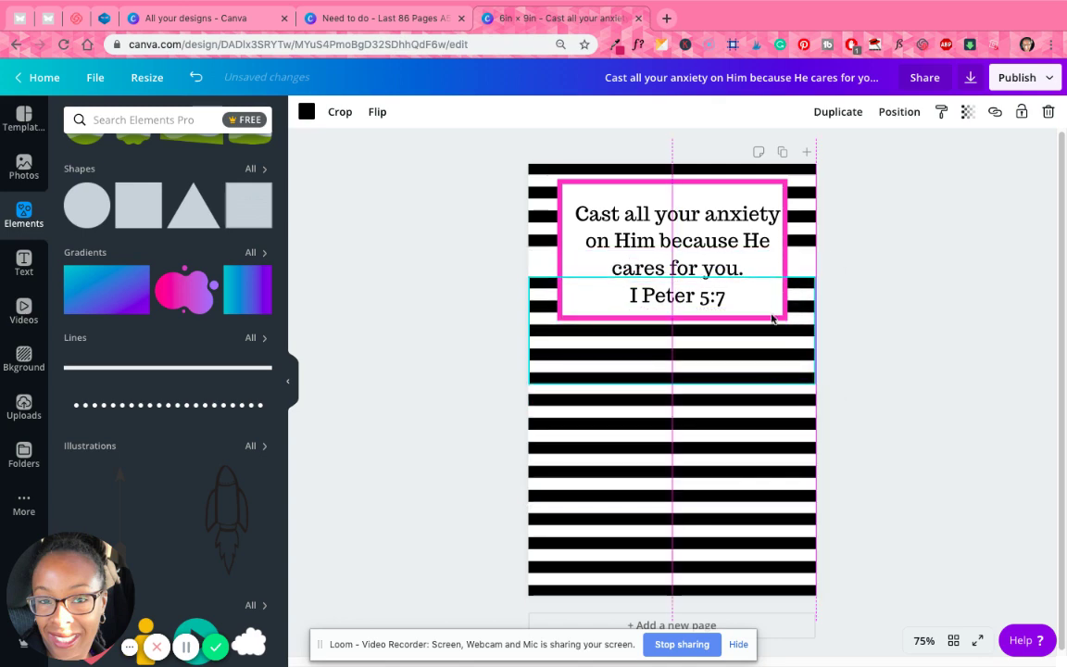
Enlarge the top stripe block, shift it to cover the page width, and delete the smaller stripe blocks in the page middle.
{"action": "left_click_drag", "start_coordinate": [771, 318], "coordinate": [862, 310]}
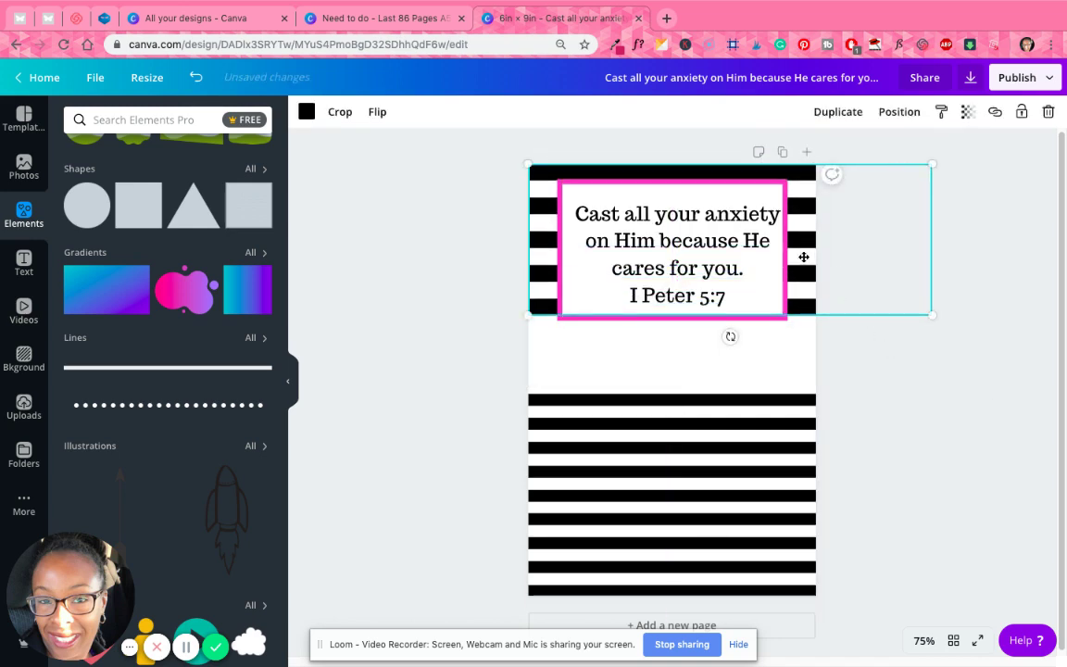
{"action": "left_click_drag", "start_coordinate": [794, 254], "coordinate": [779, 252]}
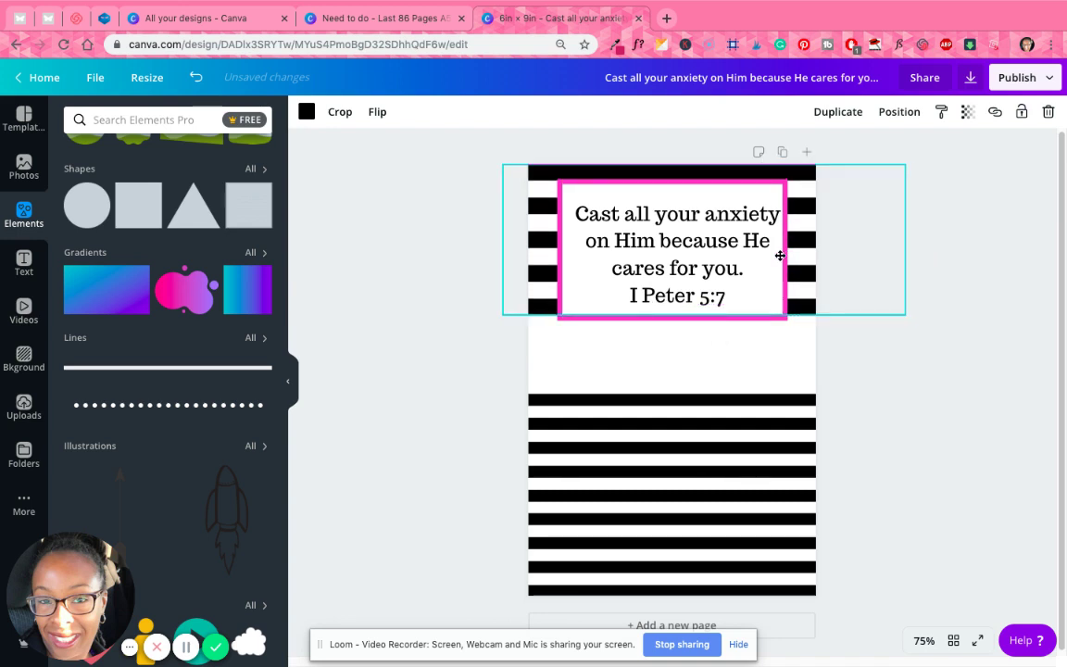
{"action": "left_click", "coordinate": [792, 446]}
{"action": "key", "text": "Delete"}
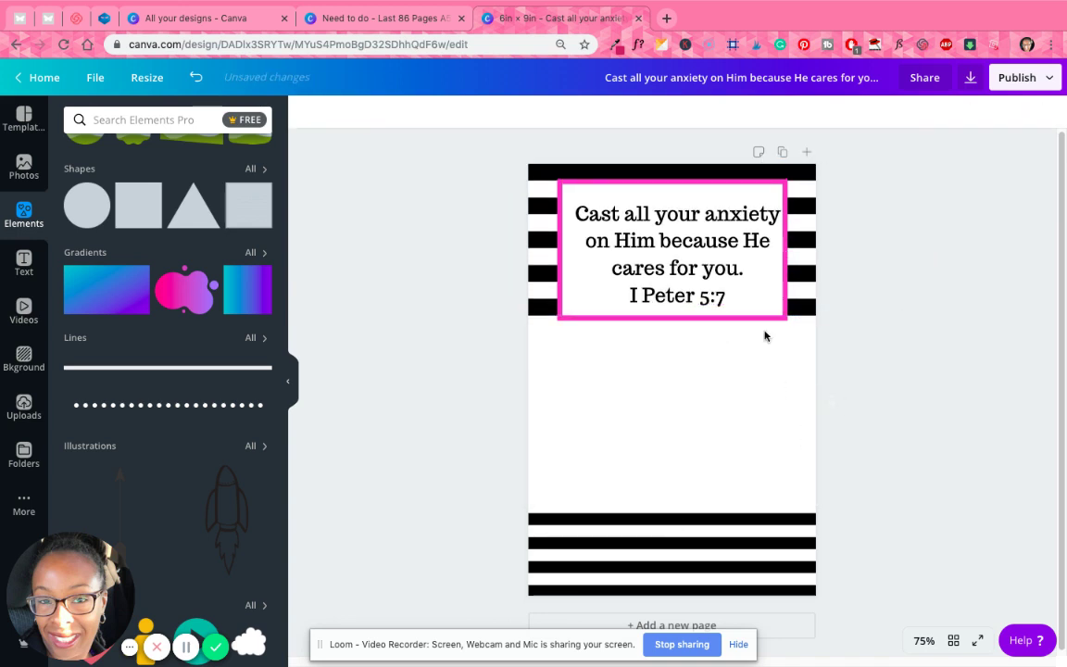
Duplicate the enlarged stripe block, place the copy directly below it, and delete the small stripe block at the page bottom.
{"action": "left_click", "coordinate": [811, 211]}
{"action": "left_click", "coordinate": [836, 111]}
{"action": "left_click_drag", "start_coordinate": [862, 281], "coordinate": [785, 403]}
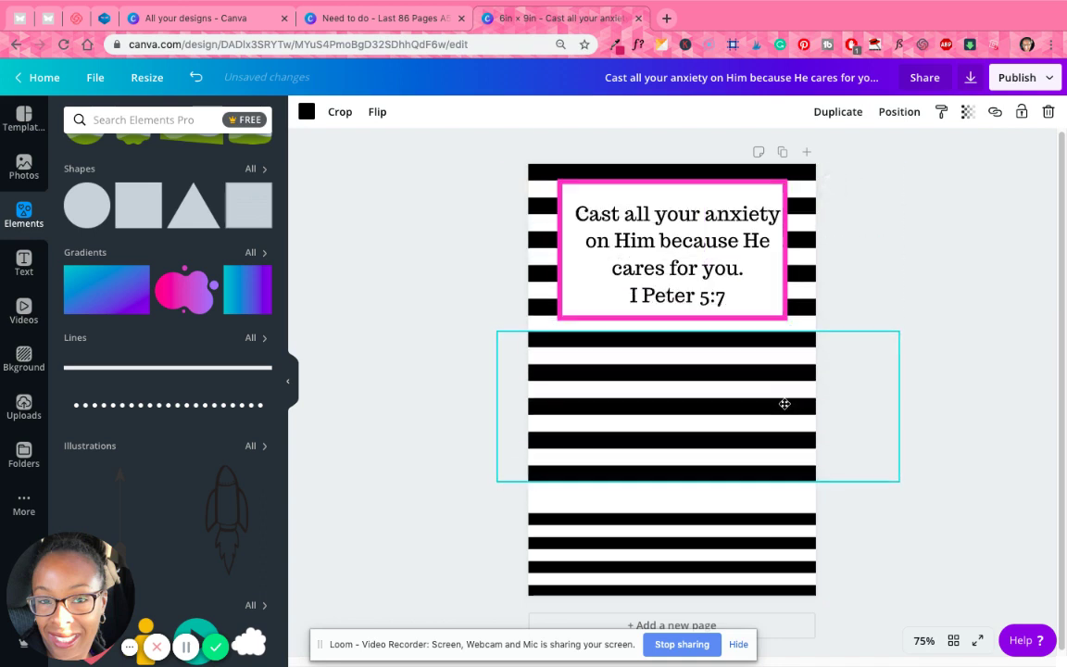
{"action": "left_click_drag", "start_coordinate": [773, 532], "coordinate": [776, 541]}
{"action": "key", "text": "ctrl+z"}
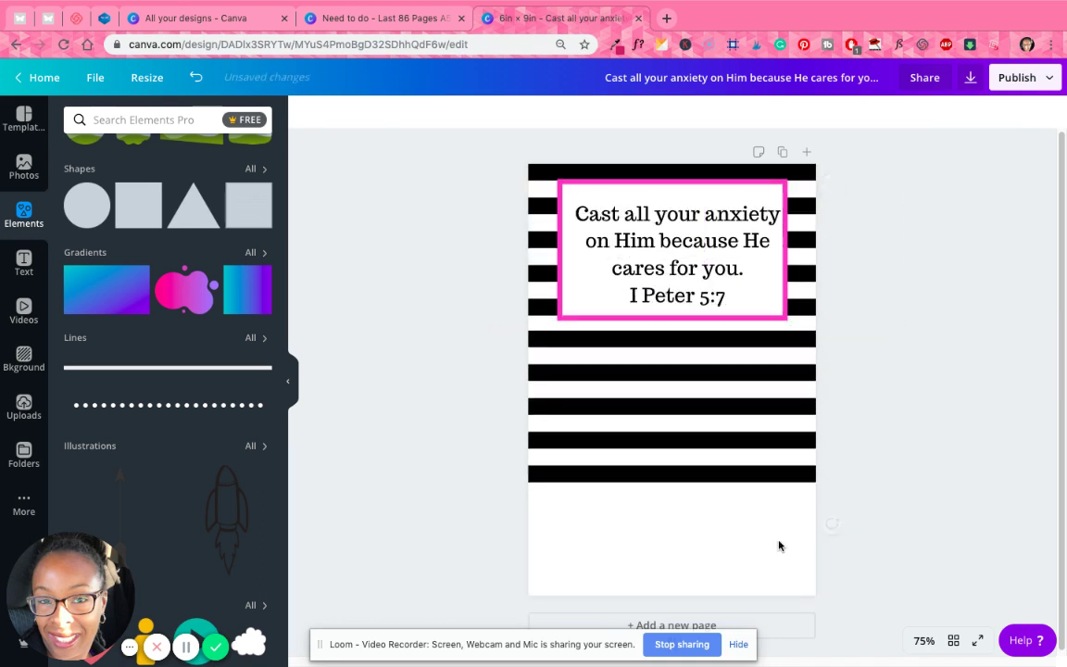
Duplicate the enlarged stripe block again, move the copy to the page bottom, and shrink it slightly.
{"action": "key", "text": "ctrl+d"}
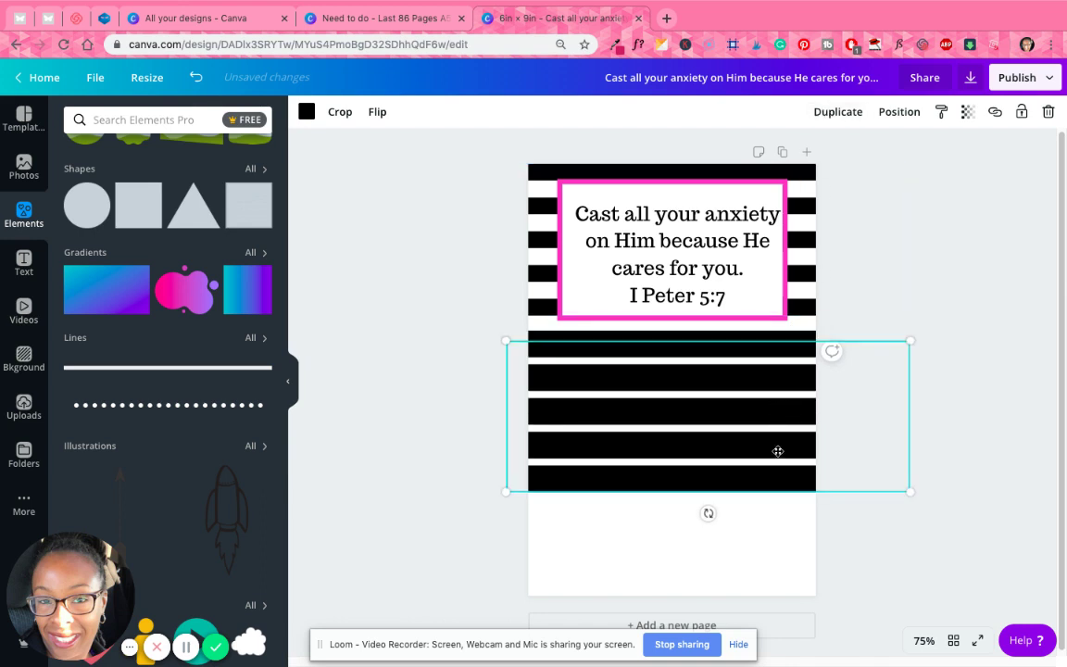
{"action": "left_click_drag", "start_coordinate": [778, 451], "coordinate": [772, 558]}
{"action": "mouse_move", "coordinate": [773, 562]}
{"action": "left_mouse_down"}
{"action": "mouse_move", "coordinate": [767, 548]}
{"action": "mouse_move", "coordinate": [769, 559]}
{"action": "left_mouse_up"}
{"action": "left_click_drag", "start_coordinate": [902, 496], "coordinate": [879, 524]}
{"action": "mouse_move", "coordinate": [797, 534]}
{"action": "left_mouse_down"}
{"action": "mouse_move", "coordinate": [793, 545]}
{"action": "mouse_move", "coordinate": [791, 513]}
{"action": "left_mouse_up"}
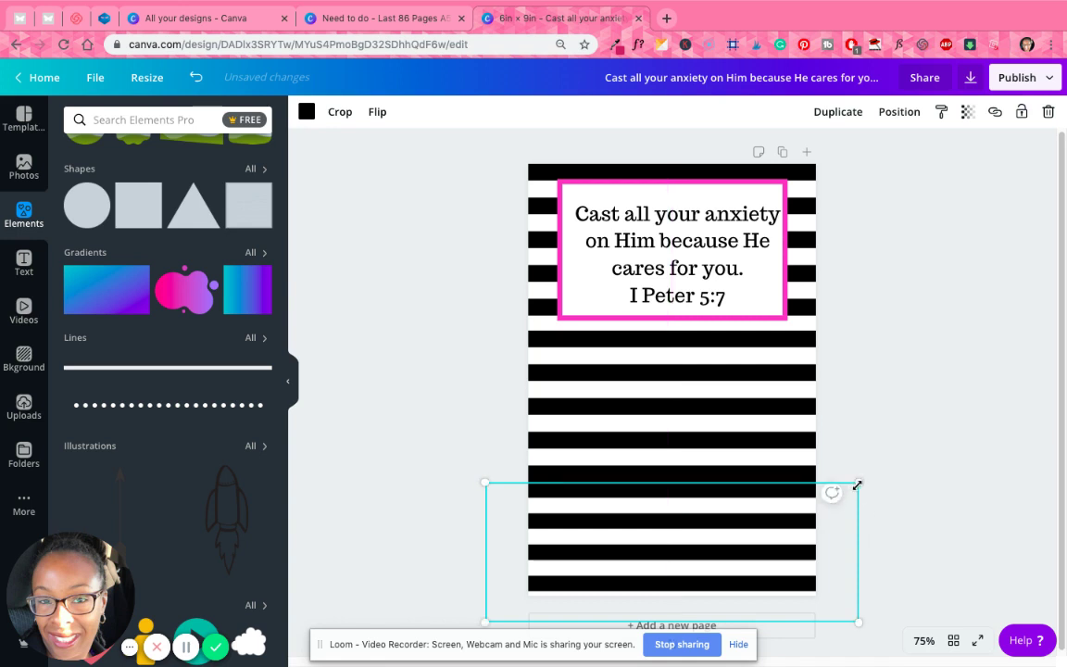
Adjust the size and position of the stripe blocks so the three cover the whole page evenly.
{"action": "left_click_drag", "start_coordinate": [858, 484], "coordinate": [869, 482]}
{"action": "left_click_drag", "start_coordinate": [804, 538], "coordinate": [769, 456]}
{"action": "left_click_drag", "start_coordinate": [879, 467], "coordinate": [867, 458]}
{"action": "left_click", "coordinate": [804, 273]}
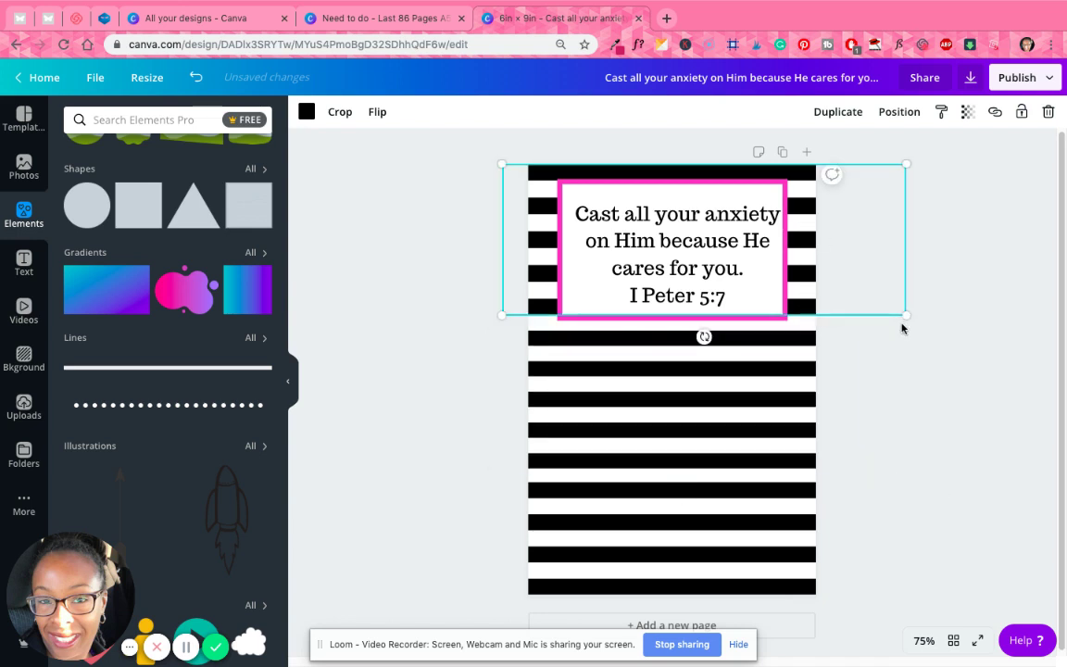
{"action": "left_click_drag", "start_coordinate": [897, 311], "coordinate": [903, 347]}
{"action": "left_click", "coordinate": [929, 429]}
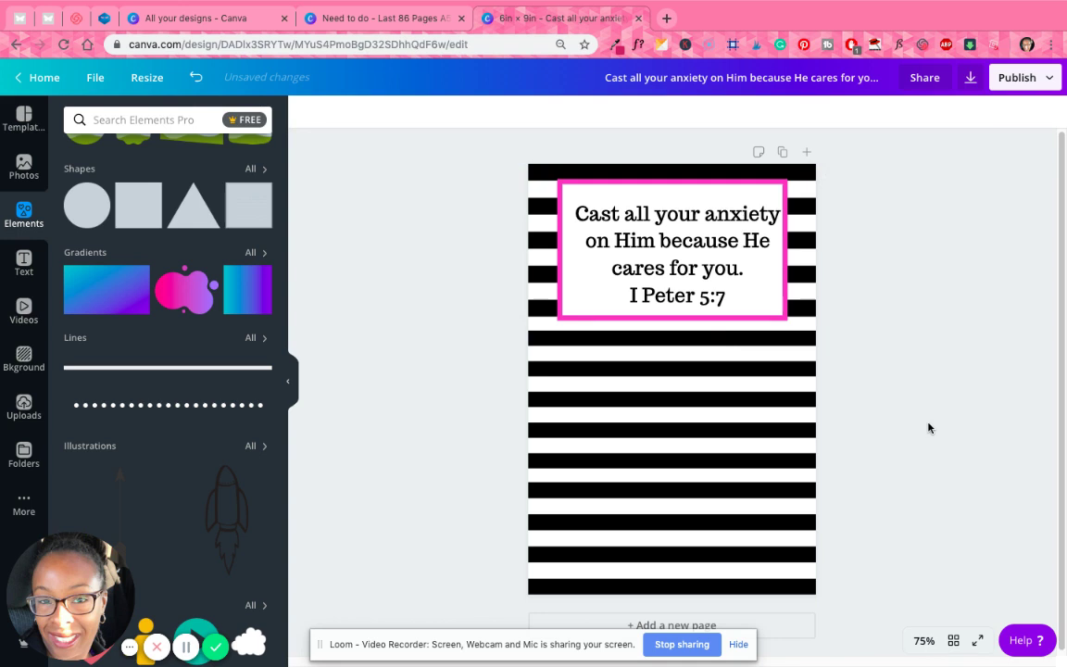
Shrink the top stripe block slightly and shift the lower two blocks up to match the stripe spacing.
{"action": "left_click_drag", "start_coordinate": [738, 431], "coordinate": [798, 432]}
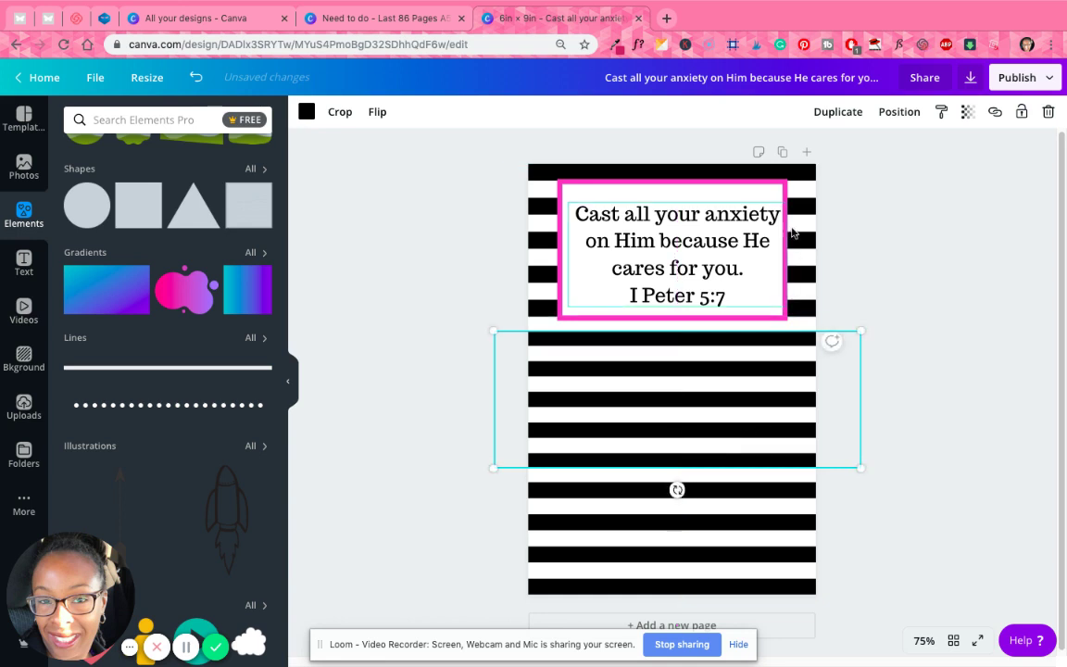
{"action": "left_click", "coordinate": [808, 205]}
{"action": "left_click_drag", "start_coordinate": [909, 164], "coordinate": [895, 170]}
{"action": "left_click_drag", "start_coordinate": [815, 271], "coordinate": [814, 265]}
{"action": "left_click_drag", "start_coordinate": [776, 367], "coordinate": [798, 504]}
{"action": "left_click", "coordinate": [909, 398]}
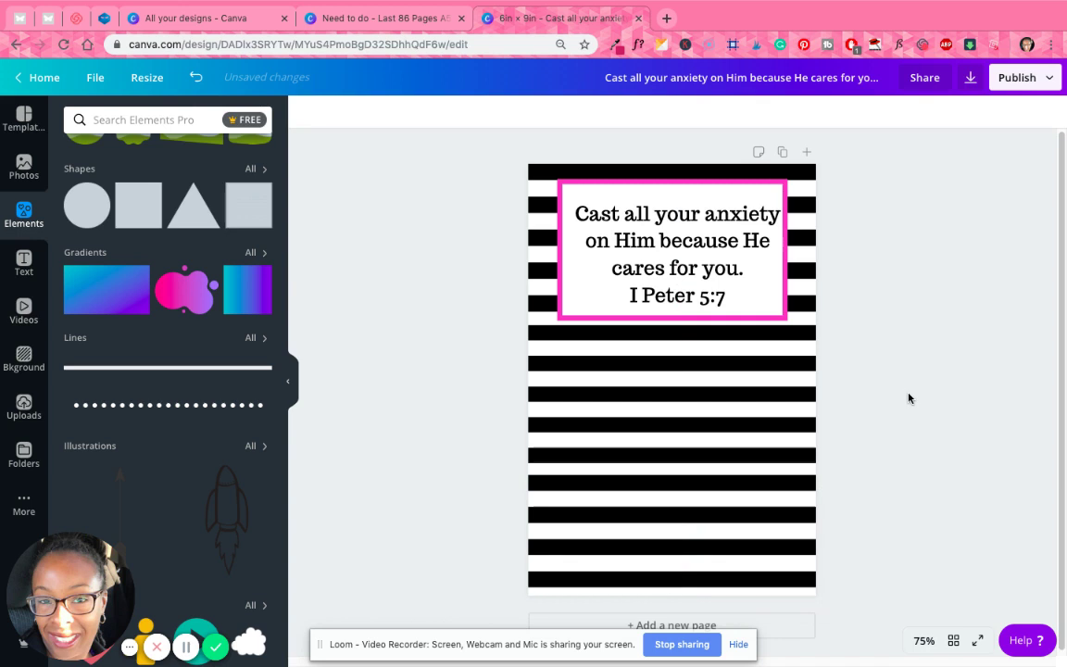
Move the pink-bordered rectangle slightly down and center the verse text inside it.
{"action": "left_click_drag", "start_coordinate": [764, 302], "coordinate": [766, 306]}
{"action": "left_click", "coordinate": [772, 321]}
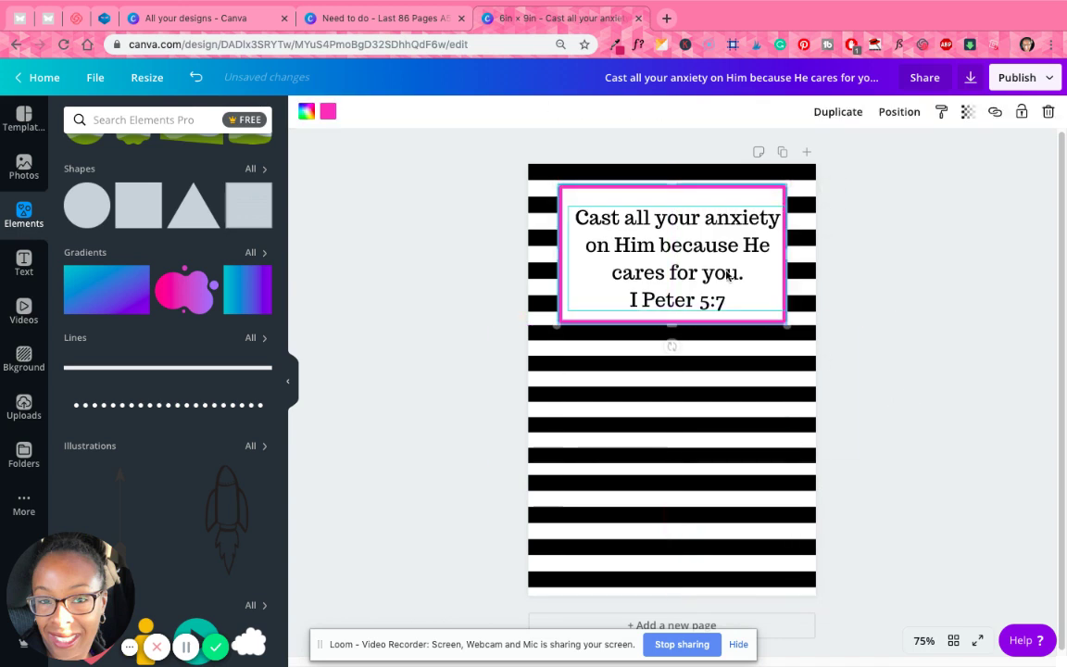
{"action": "left_click_drag", "start_coordinate": [726, 273], "coordinate": [720, 268]}
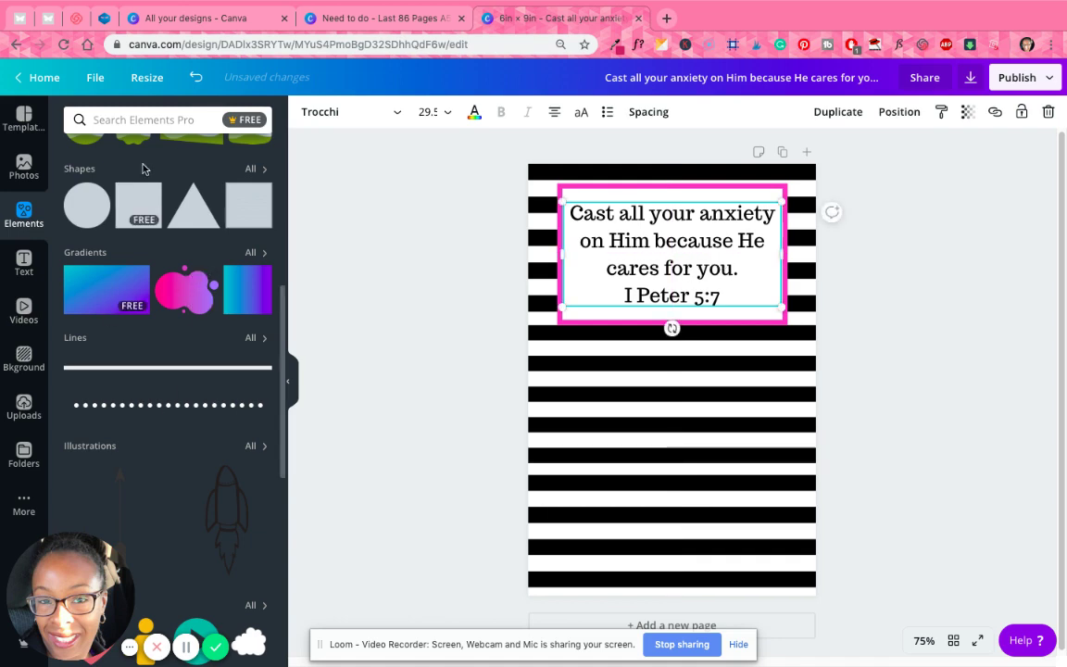
Search the elements for flowers, try the pink blossom branch on the page, and remove it.
{"action": "left_click", "coordinate": [167, 121]}
{"action": "left_click", "coordinate": [88, 179]}
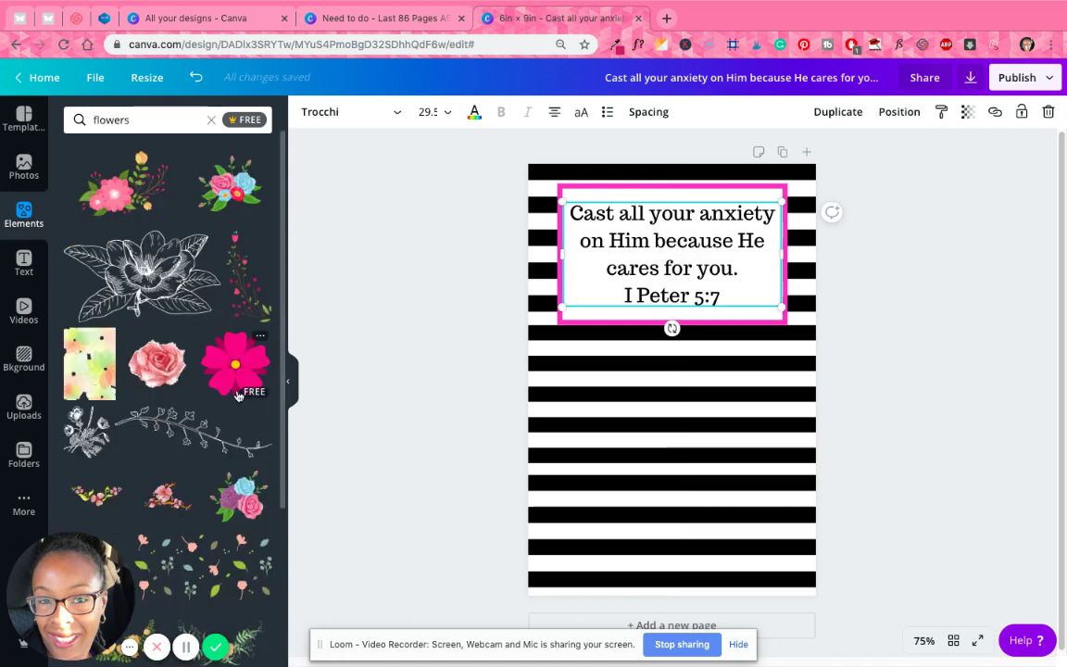
{"action": "scroll", "coordinate": [223, 296], "scroll_direction": "down", "scroll_amount": 8}
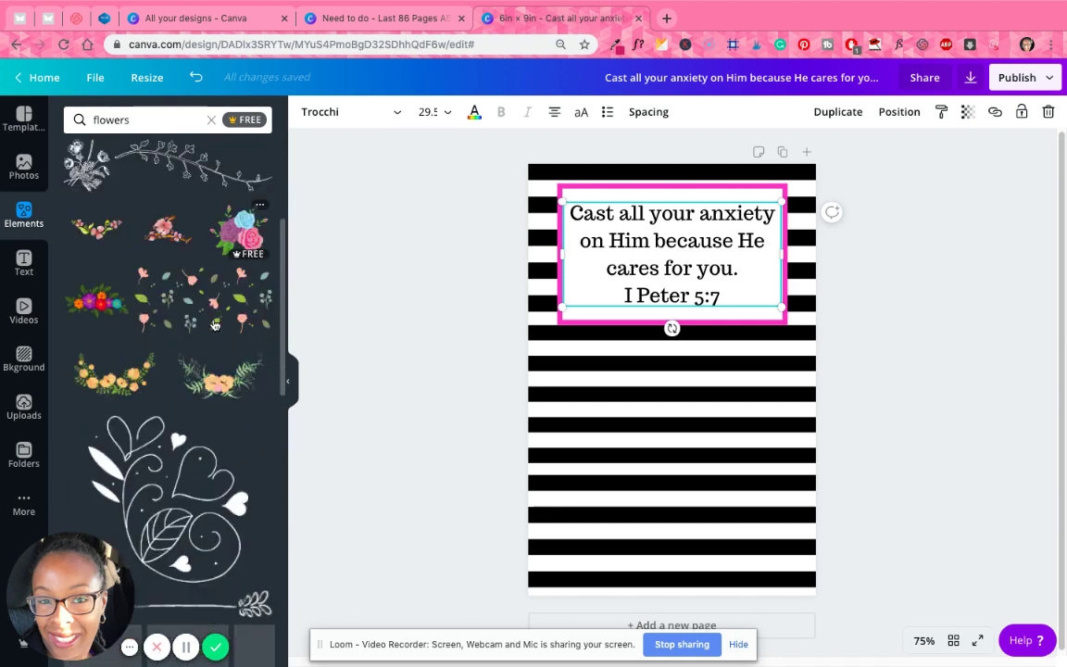
{"action": "scroll", "coordinate": [243, 384], "scroll_direction": "up", "scroll_amount": 1}
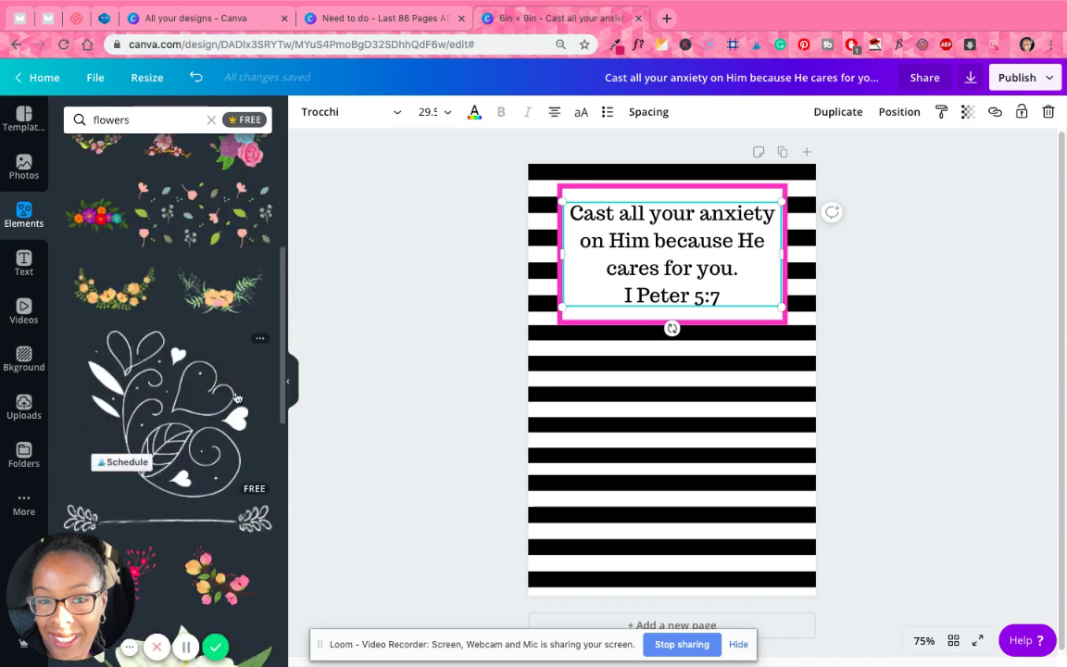
{"action": "scroll", "coordinate": [237, 395], "scroll_direction": "down", "scroll_amount": 7}
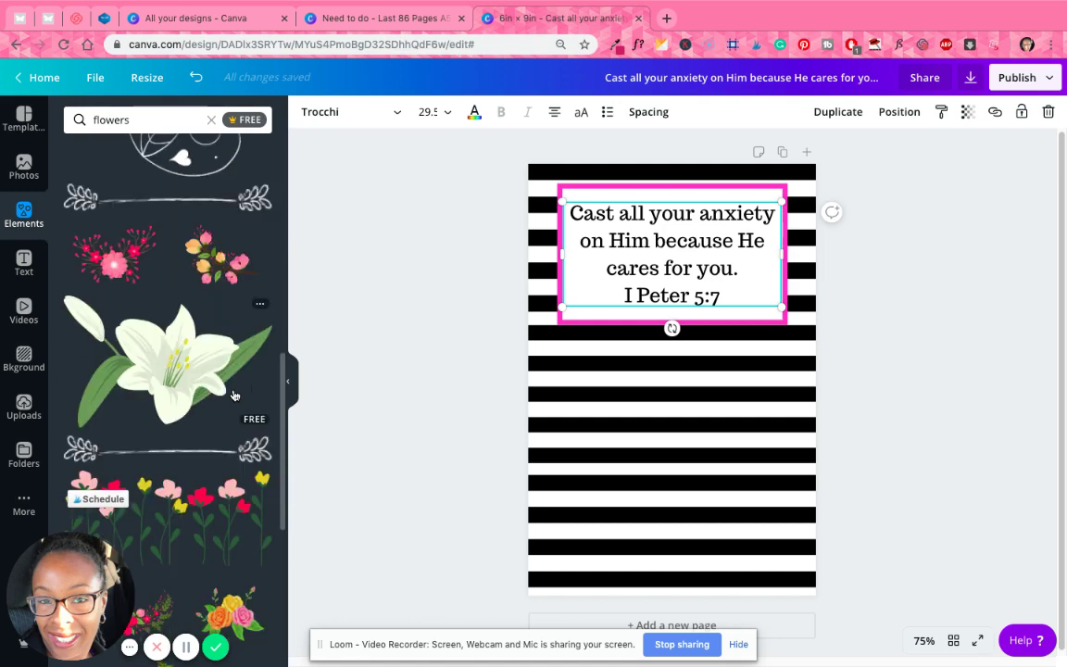
{"action": "left_click", "coordinate": [137, 247]}
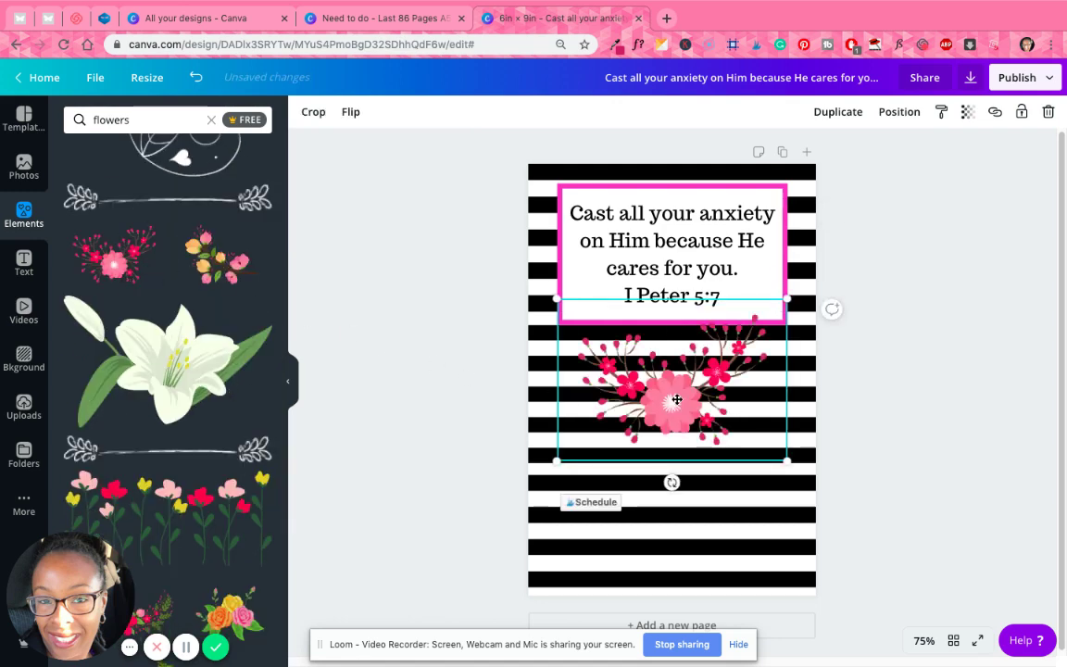
{"action": "key", "text": "Delete"}
Add the L-shaped pink and yellow floral, rotate and shrink it, and place it in the page's upper-left corner.
{"action": "scroll", "coordinate": [188, 417], "scroll_direction": "down", "scroll_amount": 5}
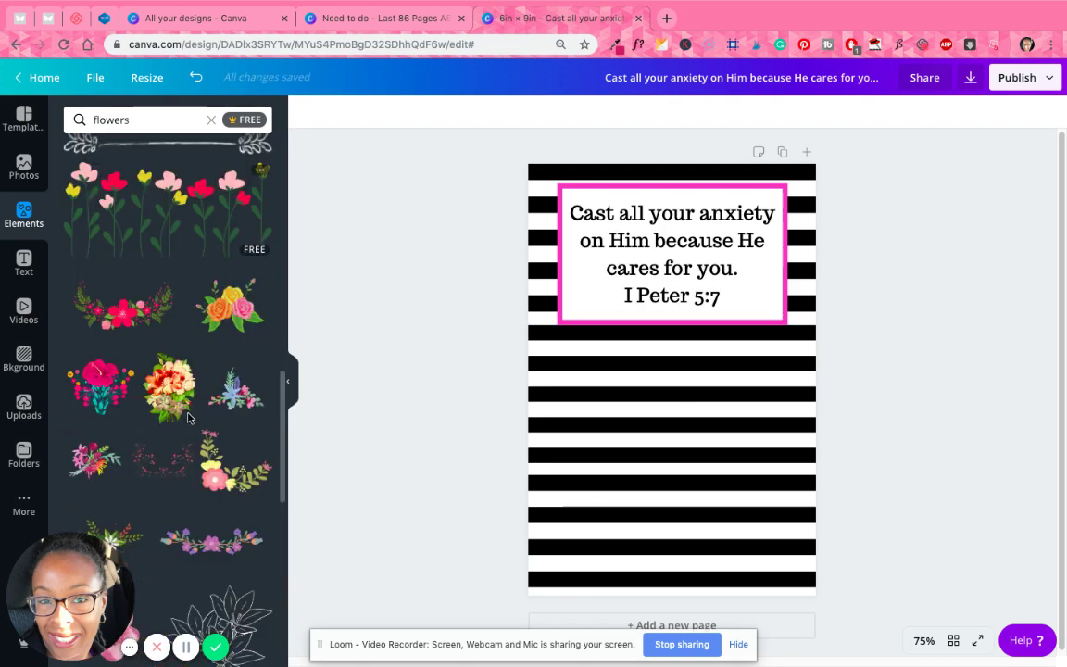
{"action": "left_click", "coordinate": [232, 456]}
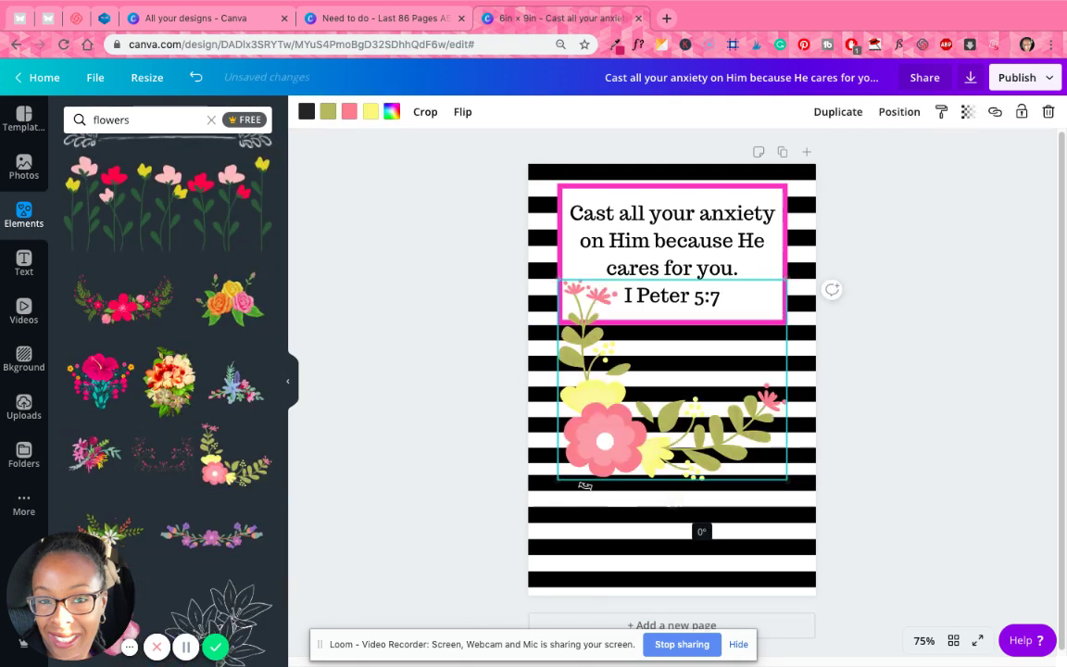
{"action": "left_click_drag", "start_coordinate": [585, 485], "coordinate": [580, 460]}
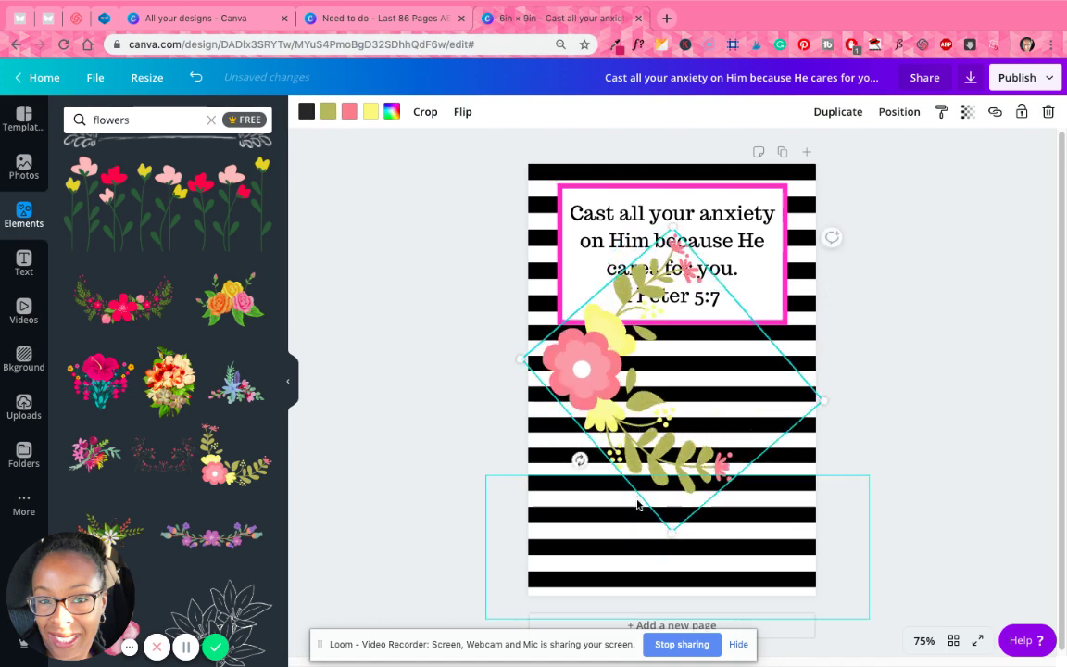
{"action": "left_click_drag", "start_coordinate": [673, 530], "coordinate": [553, 203]}
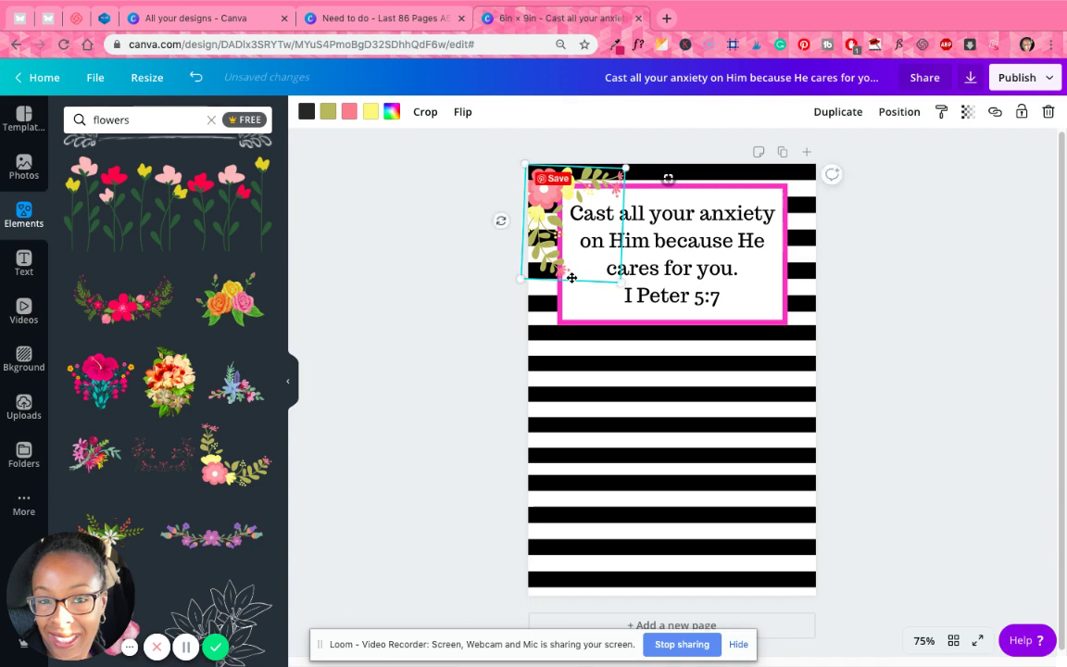
Recolor the corner floral's leaves bright green and its flowers bright pink, then enlarge and tilt it in the corner.
{"action": "left_click", "coordinate": [307, 112]}
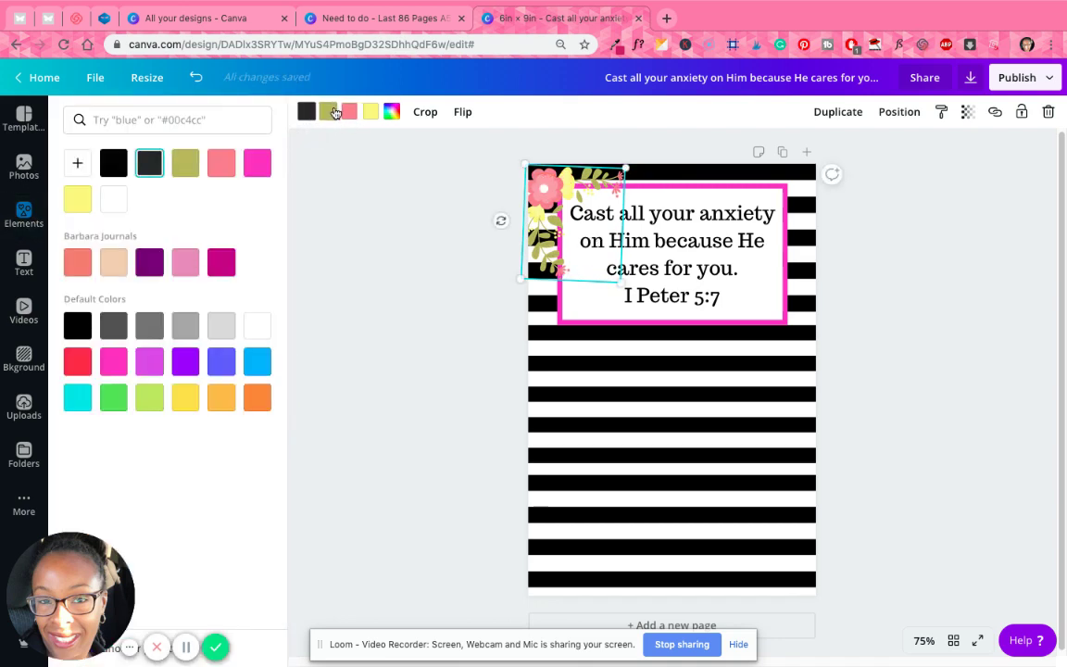
{"action": "left_click", "coordinate": [335, 112]}
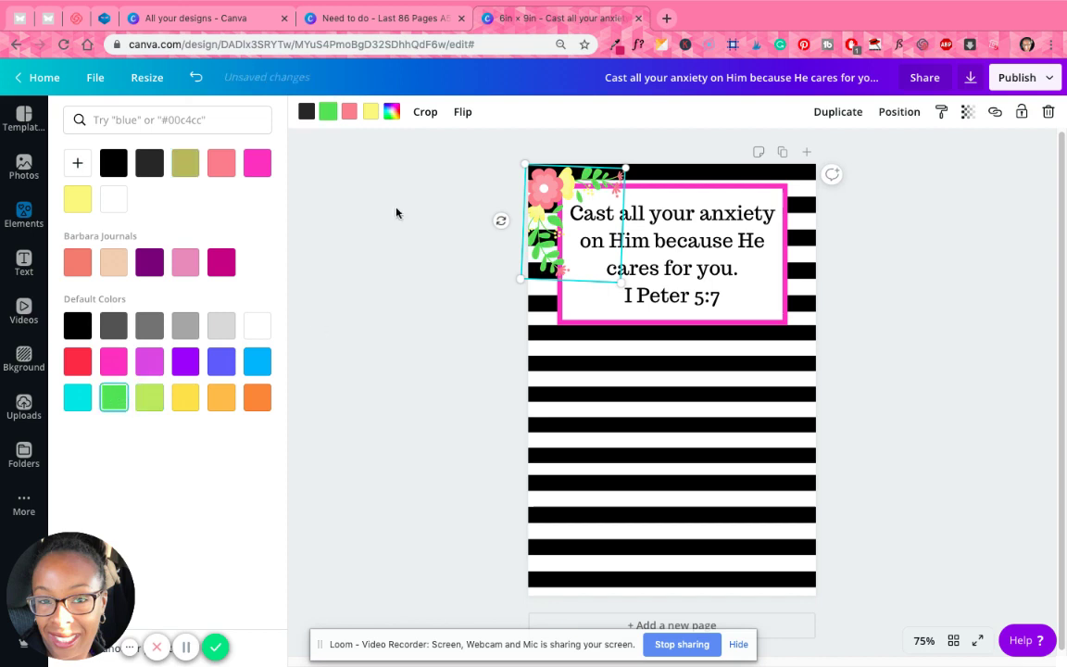
{"action": "left_click", "coordinate": [257, 164]}
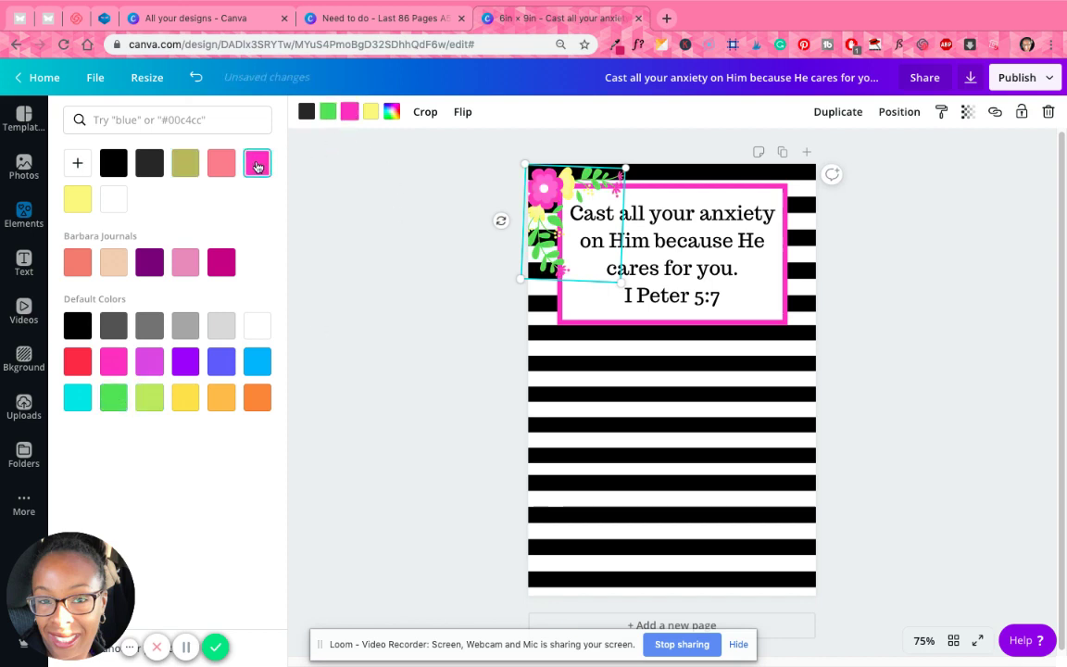
{"action": "left_click", "coordinate": [369, 115]}
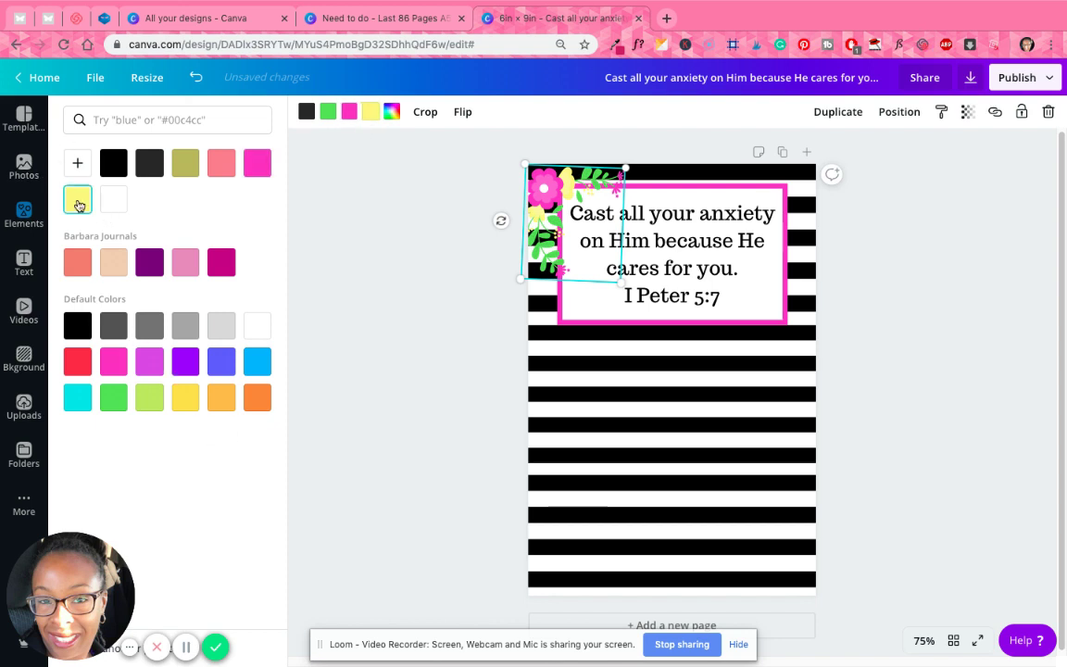
{"action": "left_click_drag", "start_coordinate": [624, 280], "coordinate": [654, 314]}
{"action": "left_click_drag", "start_coordinate": [552, 204], "coordinate": [507, 253]}
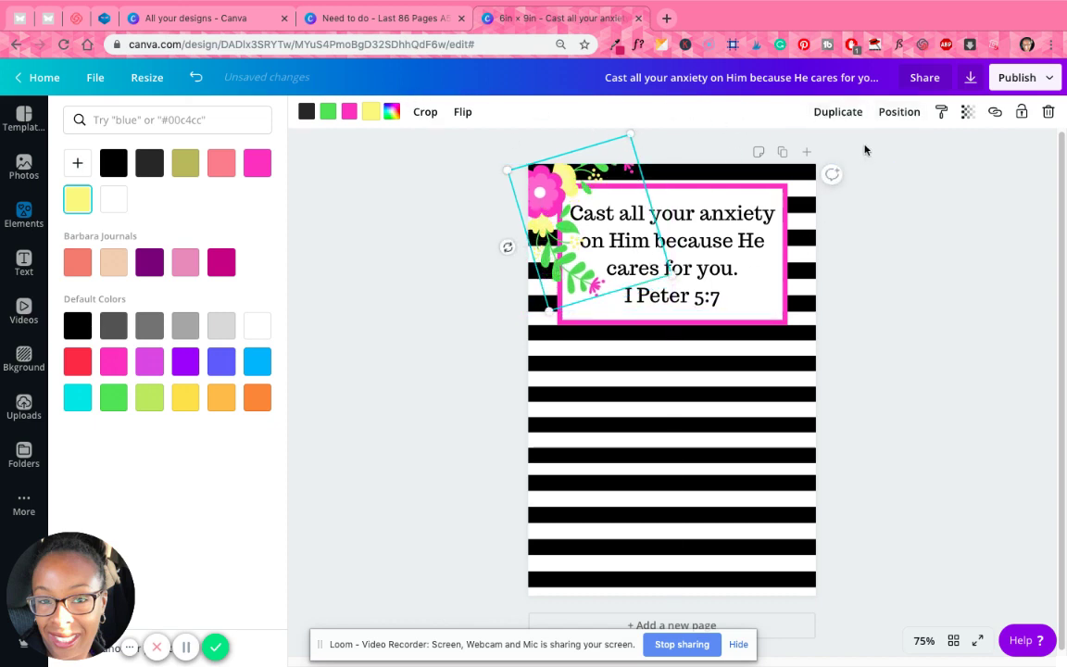
Duplicate the corner floral, move the copy toward the rectangle's lower-right corner, and flip it horizontally.
{"action": "left_click", "coordinate": [824, 111]}
{"action": "left_click_drag", "start_coordinate": [566, 185], "coordinate": [740, 259]}
{"action": "left_click", "coordinate": [462, 111]}
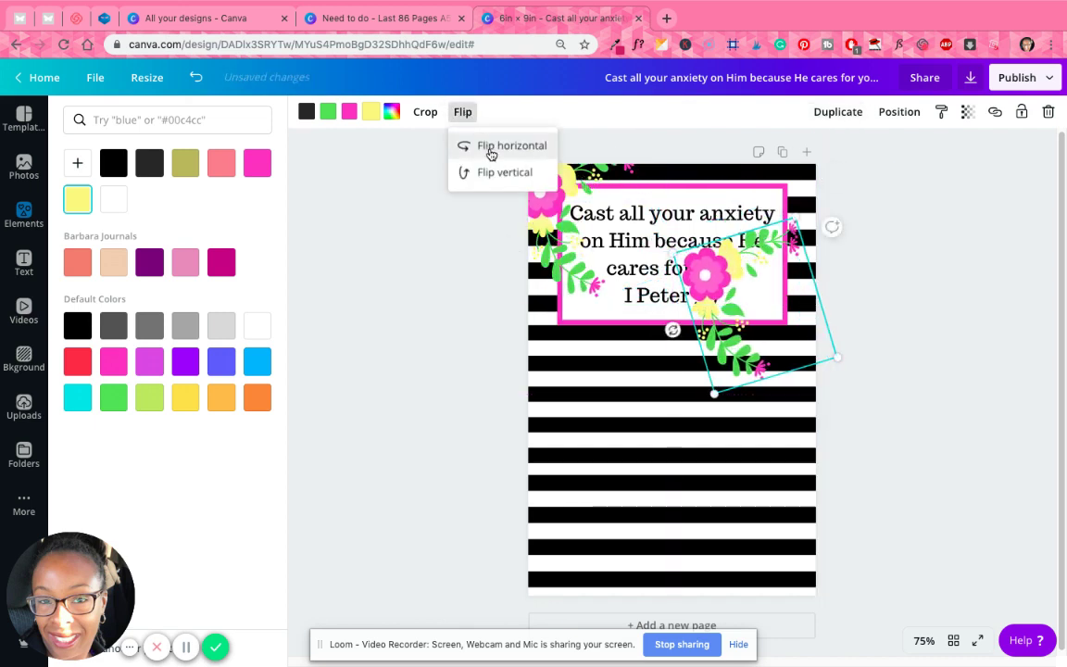
{"action": "left_click", "coordinate": [490, 149]}
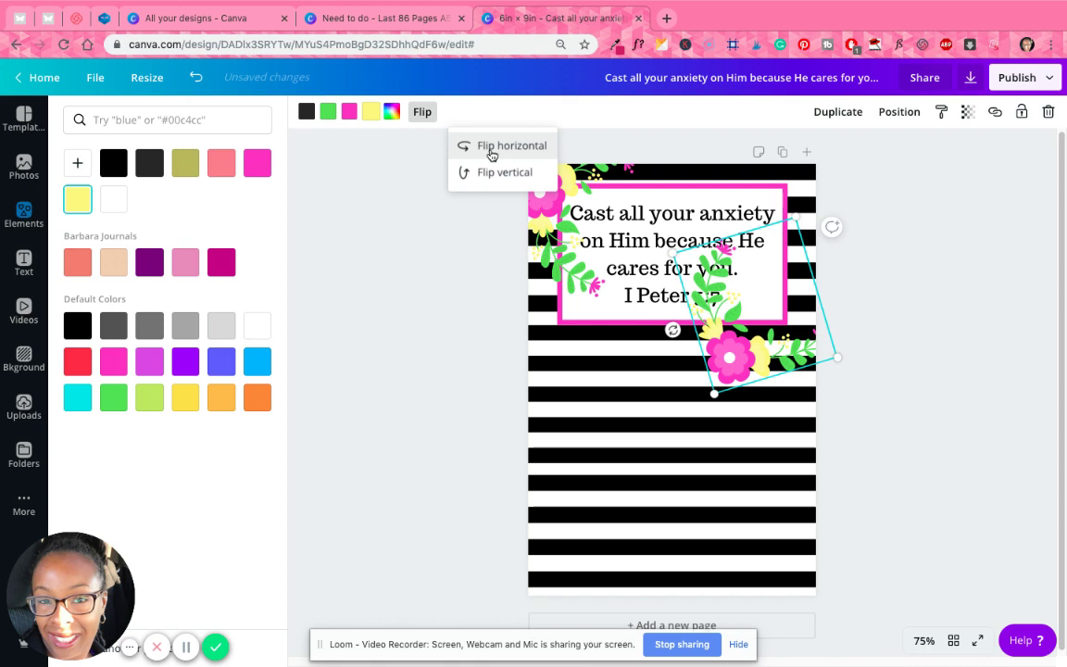
Try the flipped floral copy at different angles and positions around the verse box's lower-right corner, and delete it.
{"action": "left_click_drag", "start_coordinate": [672, 330], "coordinate": [769, 275]}
{"action": "left_click_drag", "start_coordinate": [731, 239], "coordinate": [711, 227]}
{"action": "left_click_drag", "start_coordinate": [817, 322], "coordinate": [799, 300]}
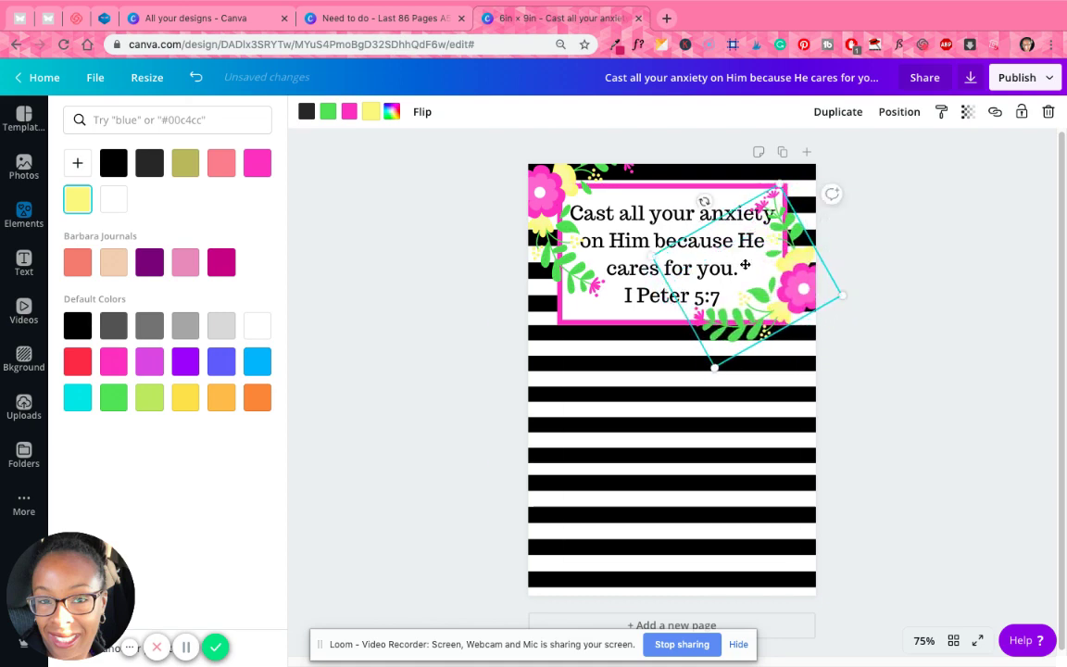
{"action": "left_click_drag", "start_coordinate": [700, 205], "coordinate": [690, 215]}
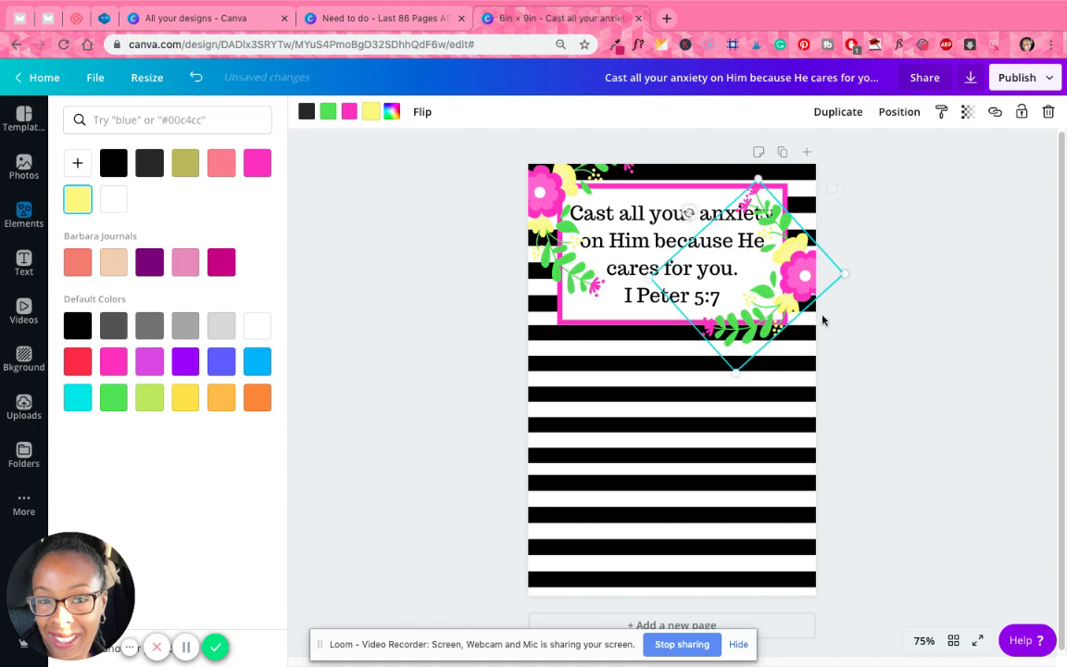
{"action": "left_click_drag", "start_coordinate": [788, 289], "coordinate": [804, 313]}
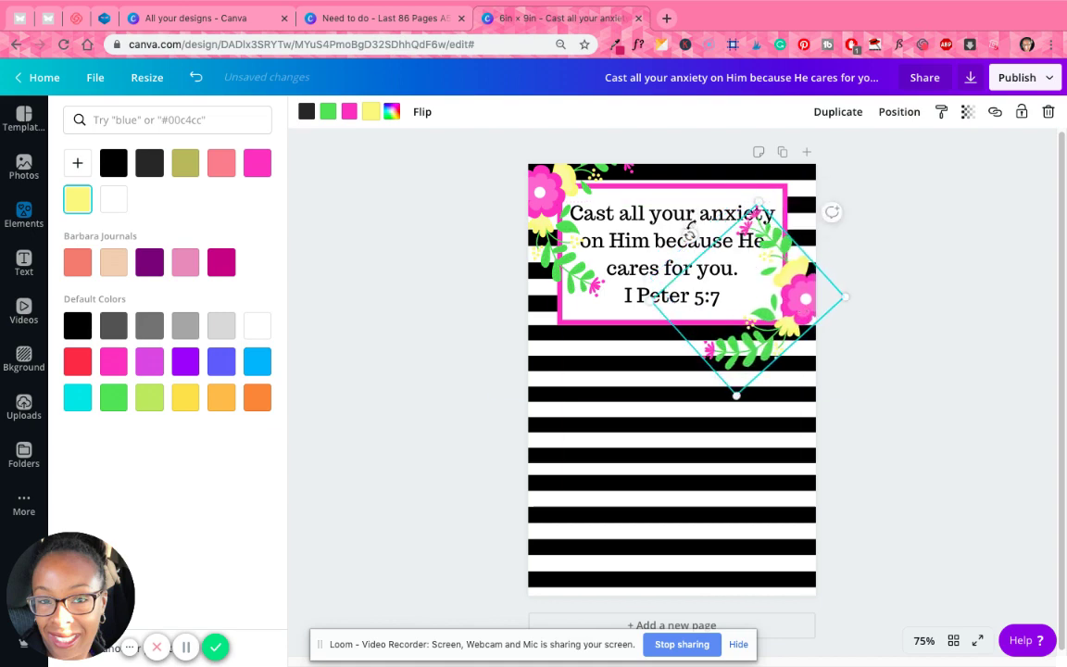
{"action": "left_click_drag", "start_coordinate": [691, 231], "coordinate": [702, 179]}
{"action": "left_click_drag", "start_coordinate": [787, 294], "coordinate": [792, 277]}
{"action": "key", "text": "Delete"}
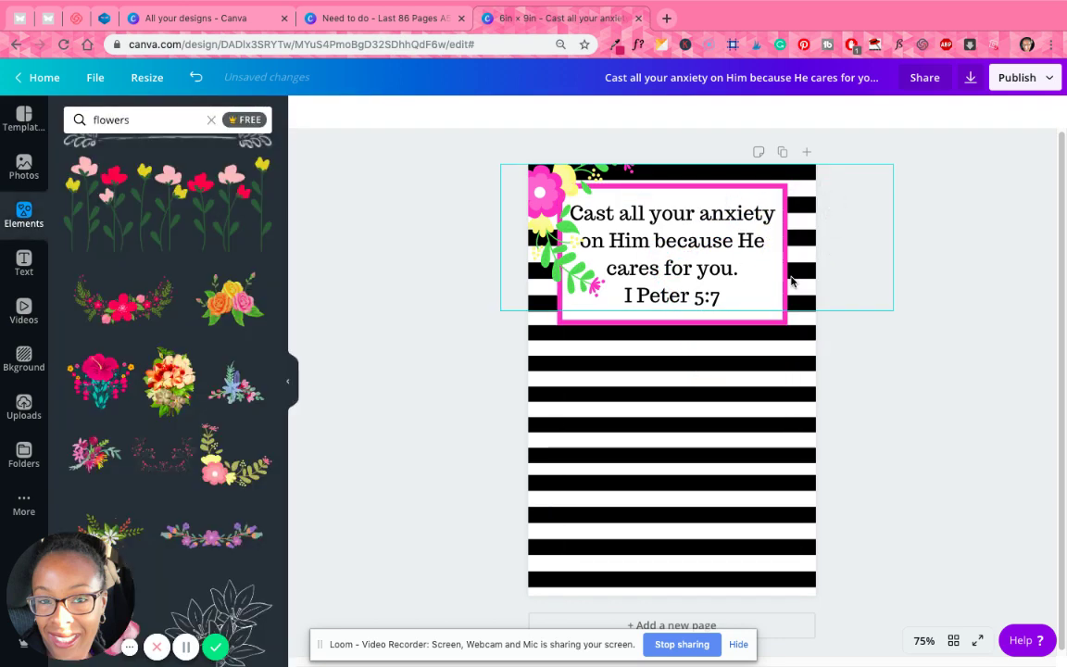
Resize, reposition and tilt the remaining floral so that it fits snugly into the page's upper-left corner.
{"action": "left_click", "coordinate": [546, 202]}
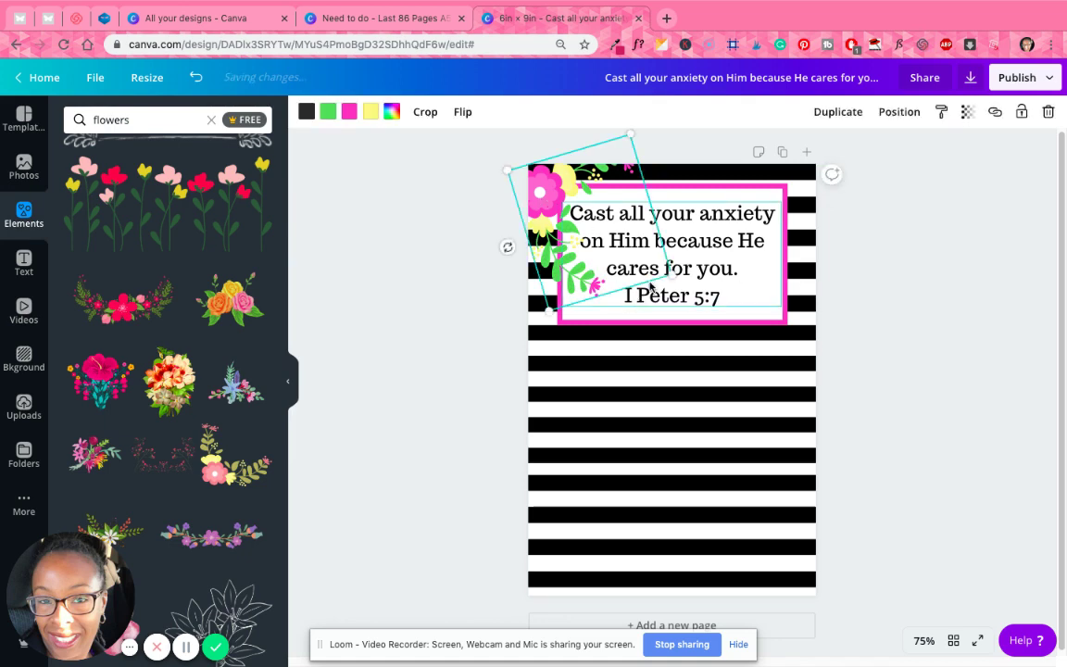
{"action": "left_click_drag", "start_coordinate": [673, 274], "coordinate": [717, 302]}
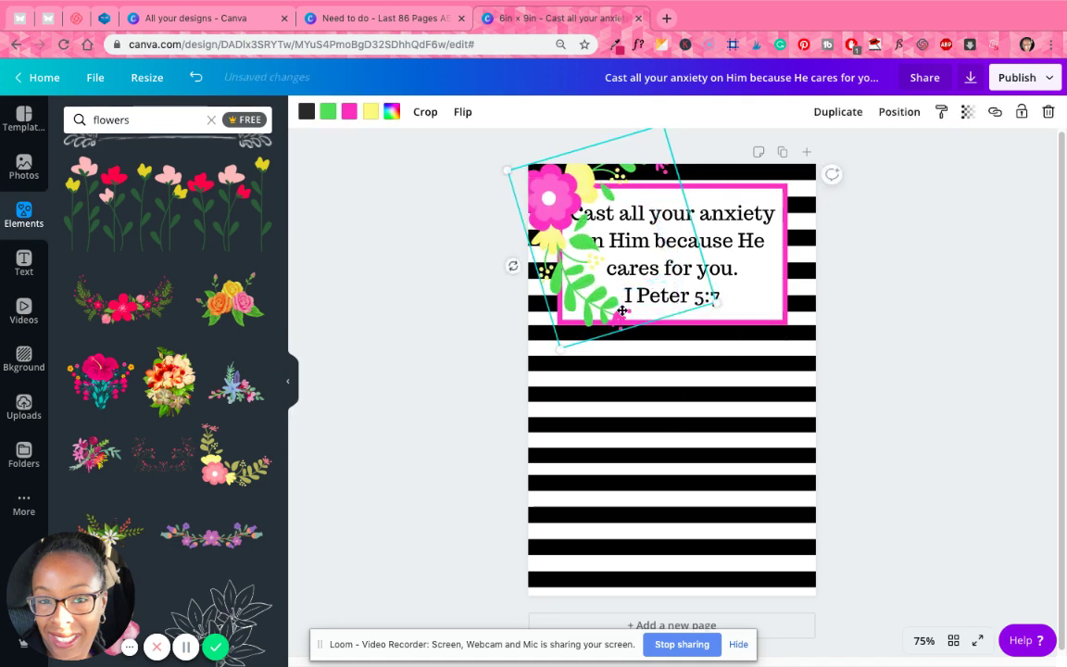
{"action": "left_click_drag", "start_coordinate": [511, 263], "coordinate": [535, 213]}
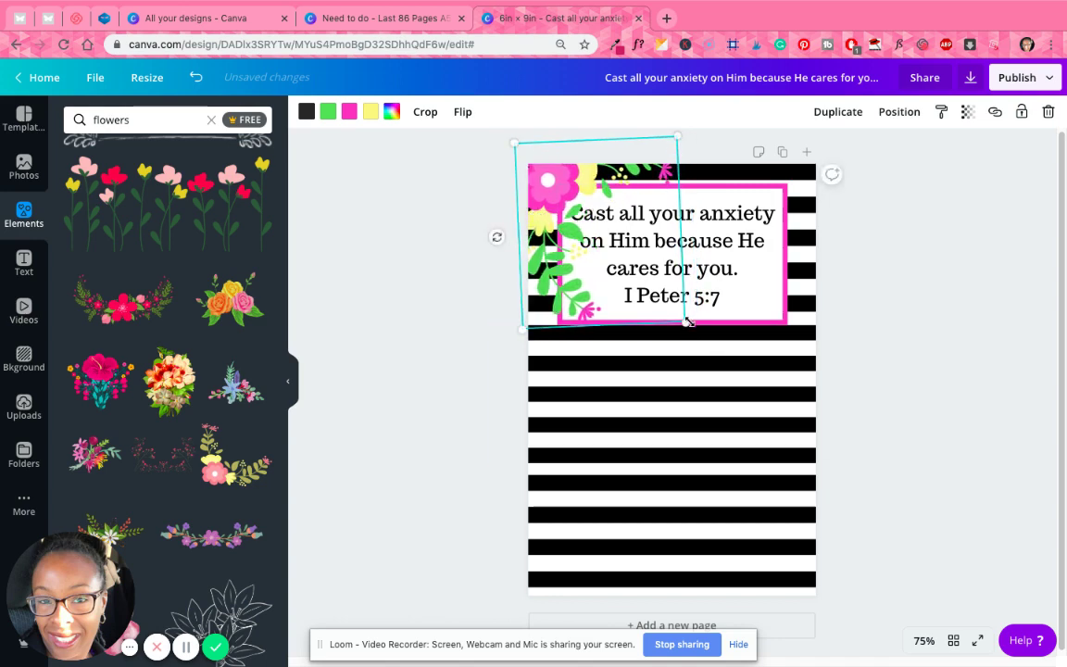
{"action": "left_click_drag", "start_coordinate": [684, 321], "coordinate": [630, 273]}
{"action": "left_click_drag", "start_coordinate": [496, 211], "coordinate": [500, 181]}
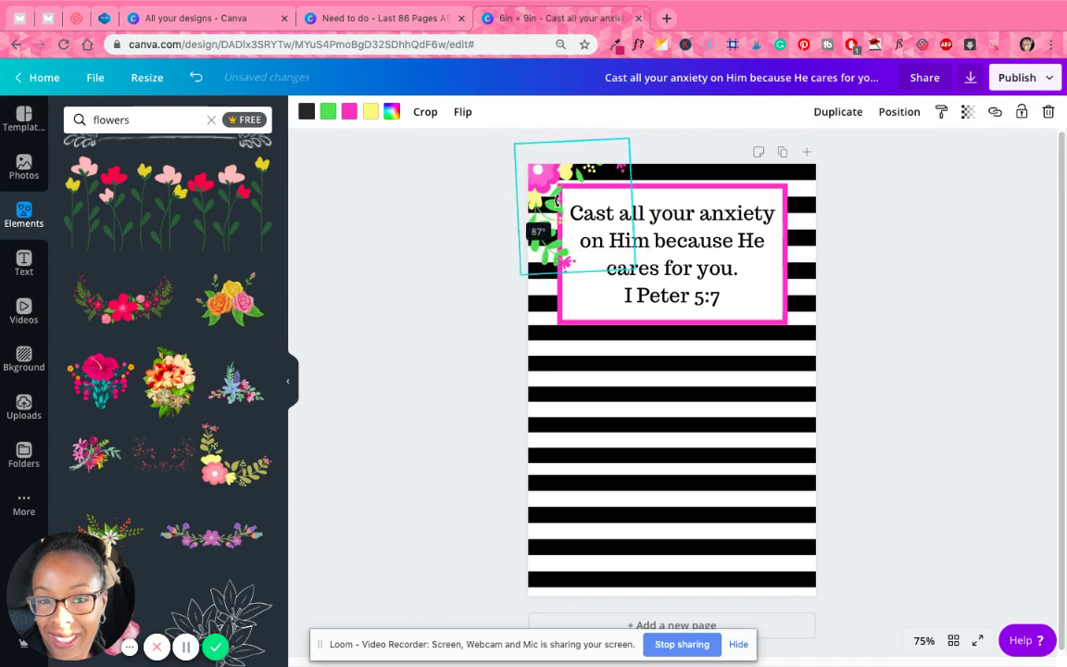
{"action": "left_click_drag", "start_coordinate": [560, 196], "coordinate": [569, 207]}
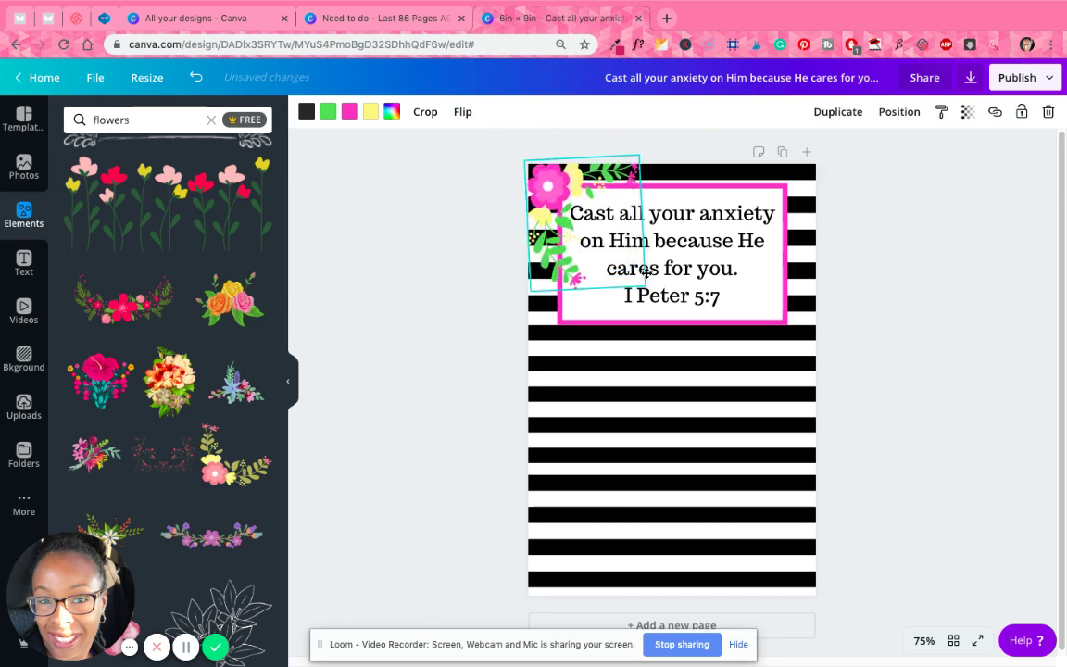
{"action": "left_click_drag", "start_coordinate": [660, 294], "coordinate": [671, 306]}
{"action": "left_click_drag", "start_coordinate": [506, 235], "coordinate": [459, 232]}
{"action": "left_click", "coordinate": [895, 375]}
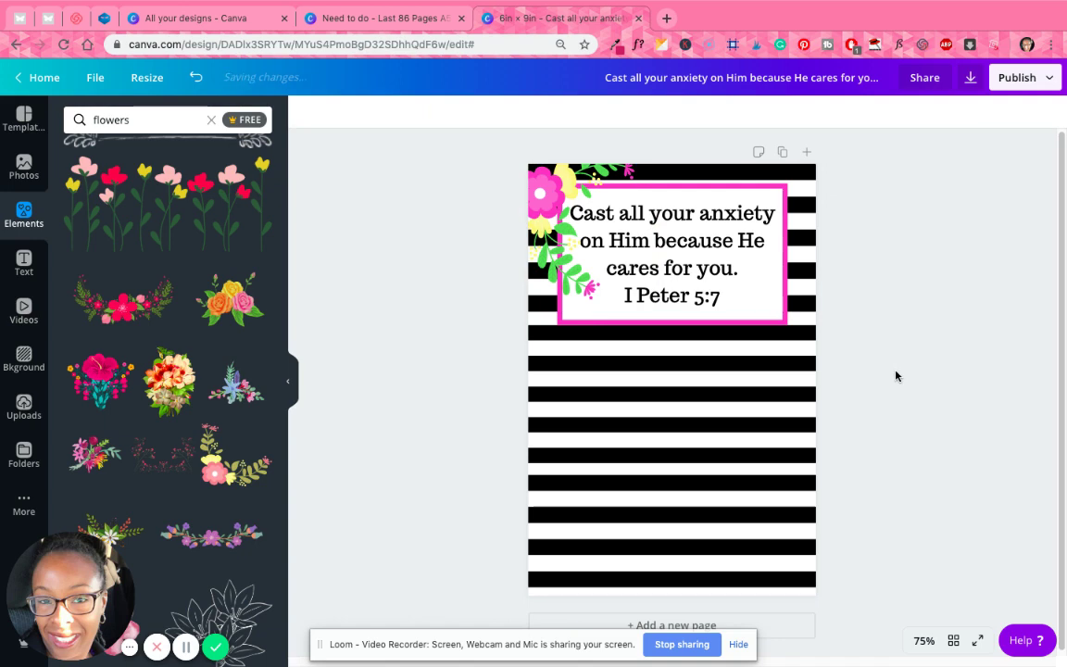
Enlarge the pink-bordered box slightly to about 4.9 × 3 in and center the verse inside it.
{"action": "left_click", "coordinate": [776, 196]}
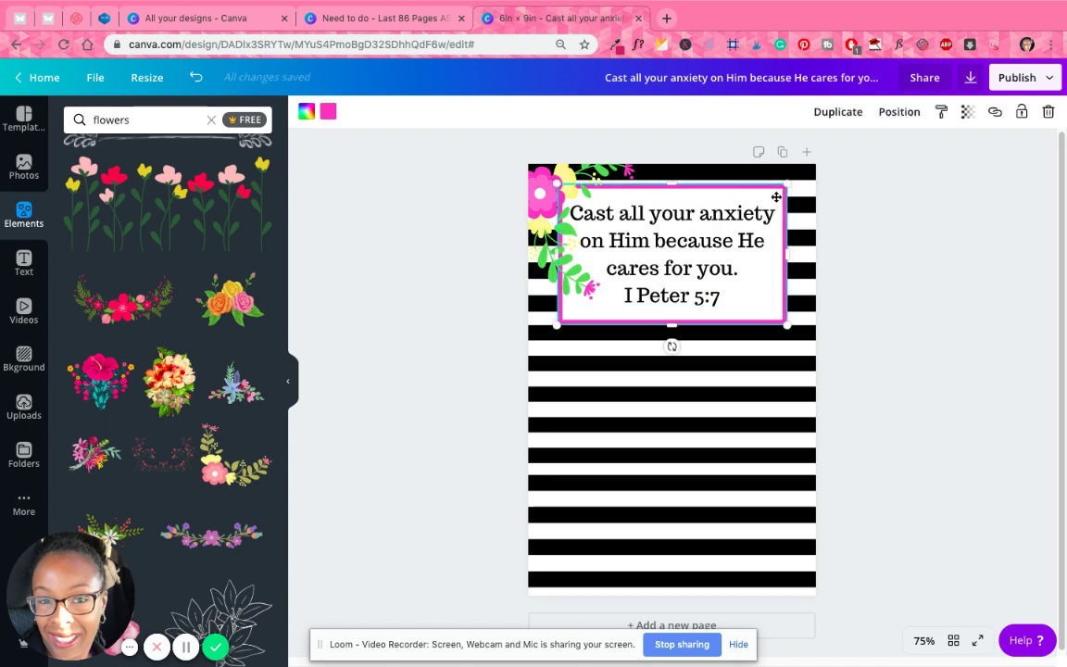
{"action": "left_click_drag", "start_coordinate": [788, 185], "coordinate": [791, 184]}
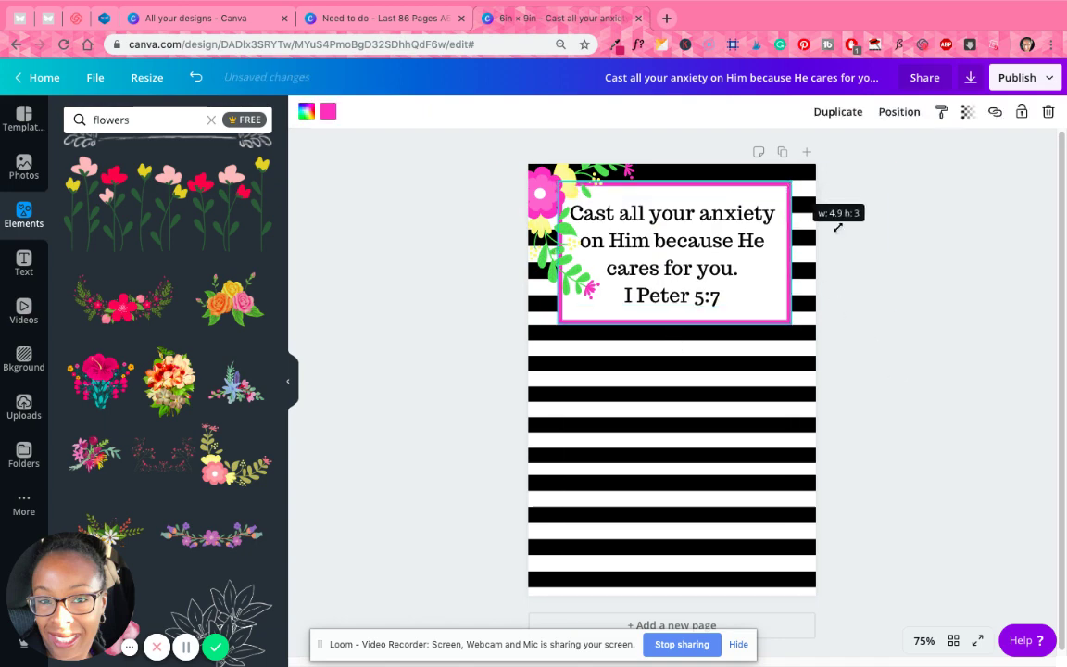
{"action": "left_click_drag", "start_coordinate": [706, 215], "coordinate": [714, 213]}
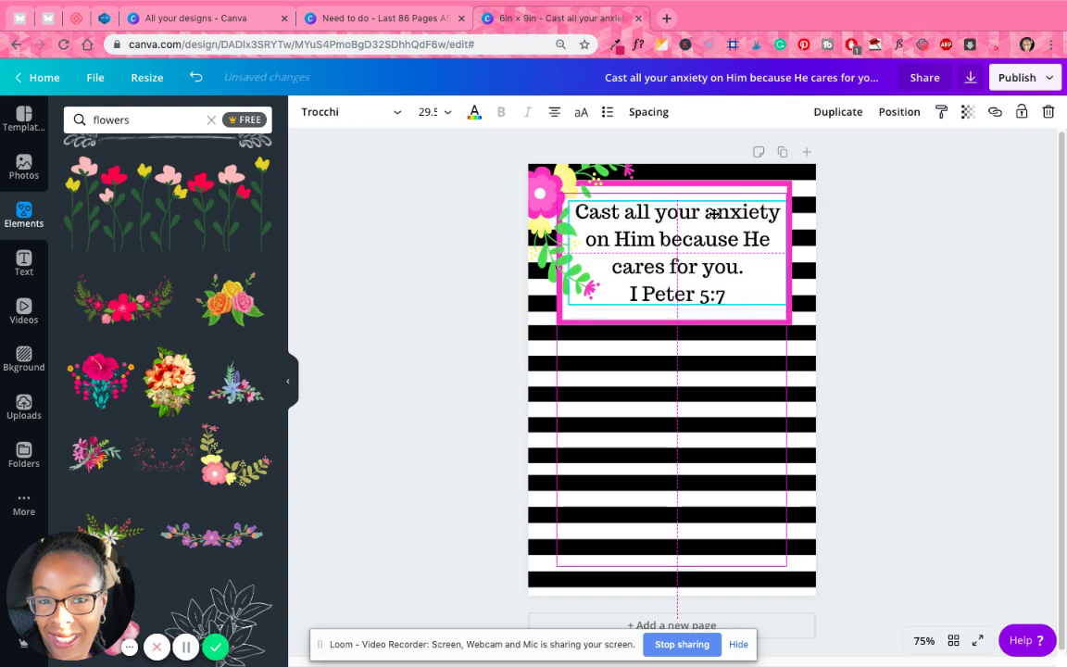
{"action": "left_click", "coordinate": [941, 350]}
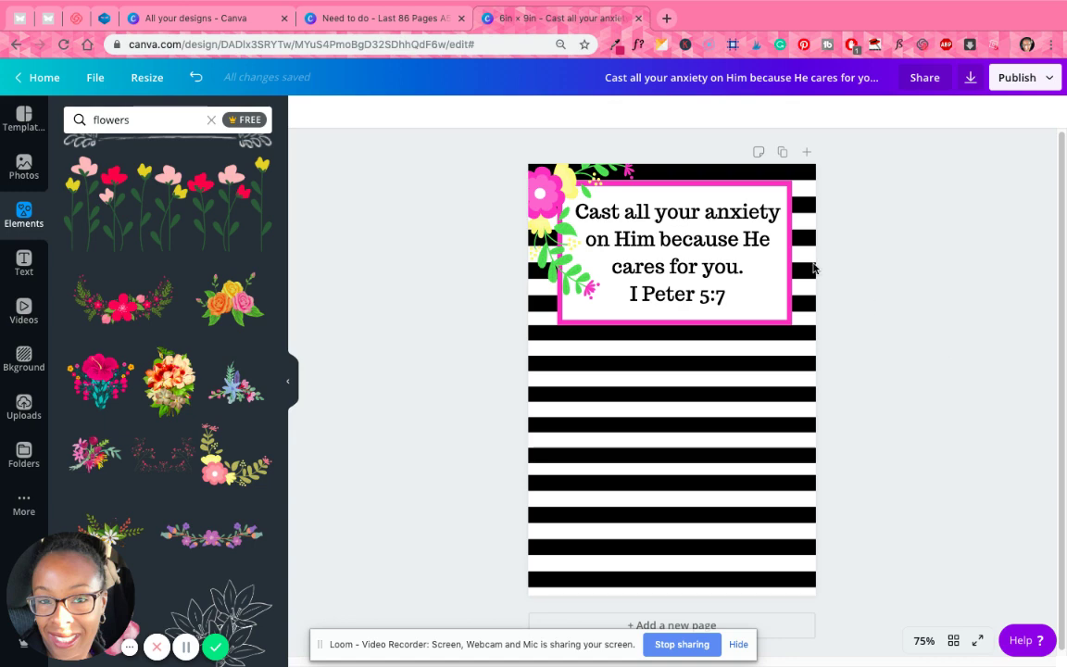
Delete the pink-bordered verse box and add a square shape, stretched into a band across the full page width over the verse.
{"action": "left_click", "coordinate": [772, 318]}
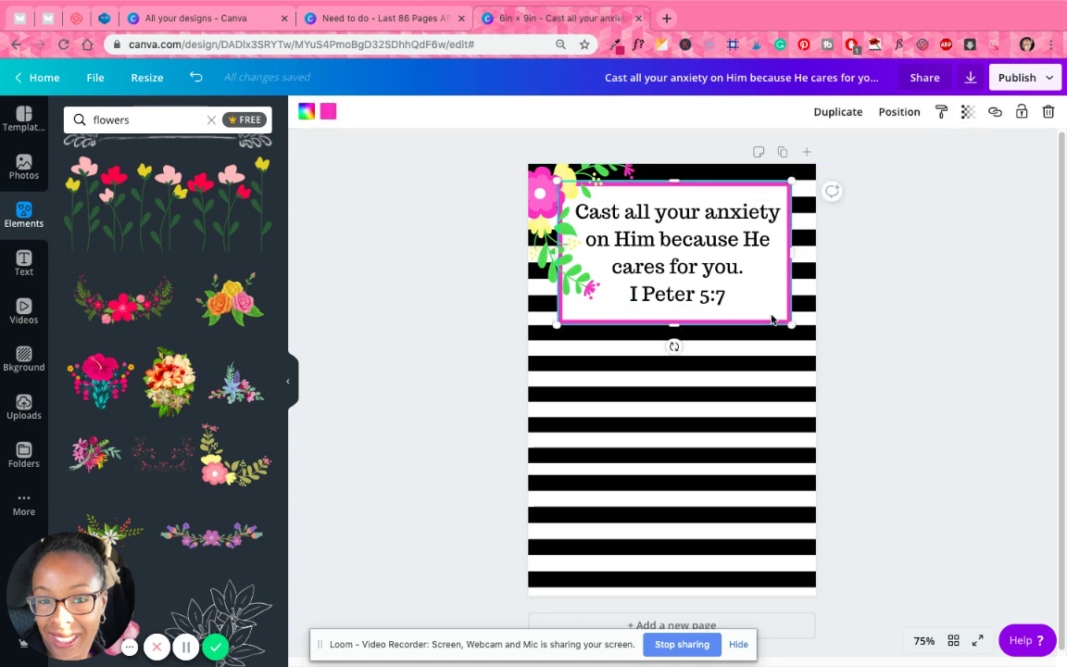
{"action": "key", "text": "Delete"}
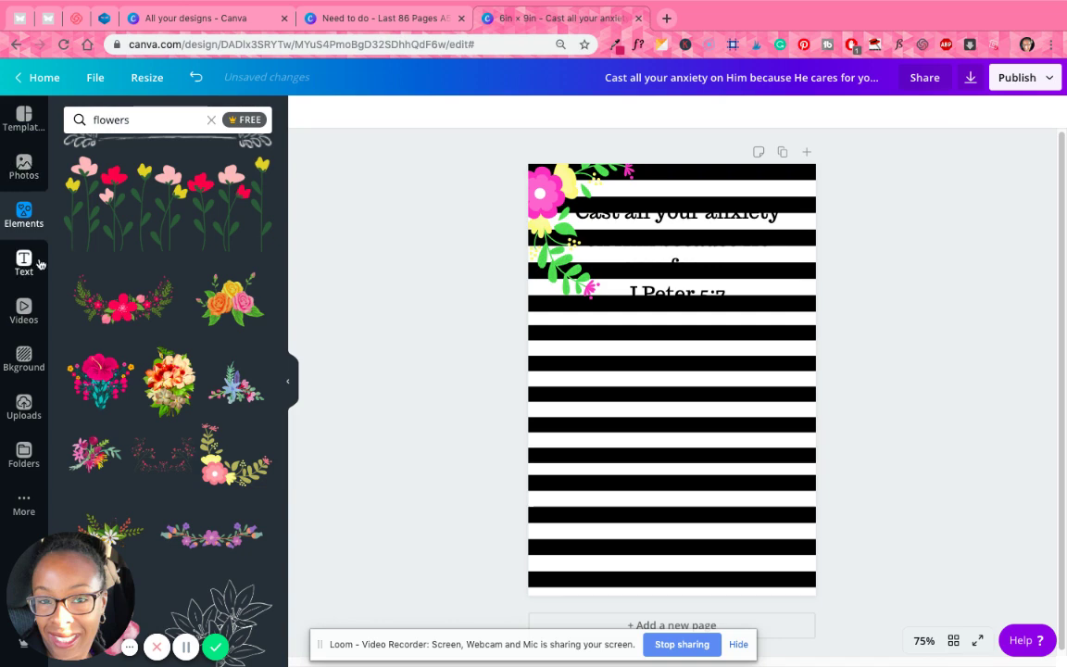
{"action": "left_click", "coordinate": [210, 119]}
{"action": "left_click", "coordinate": [329, 195]}
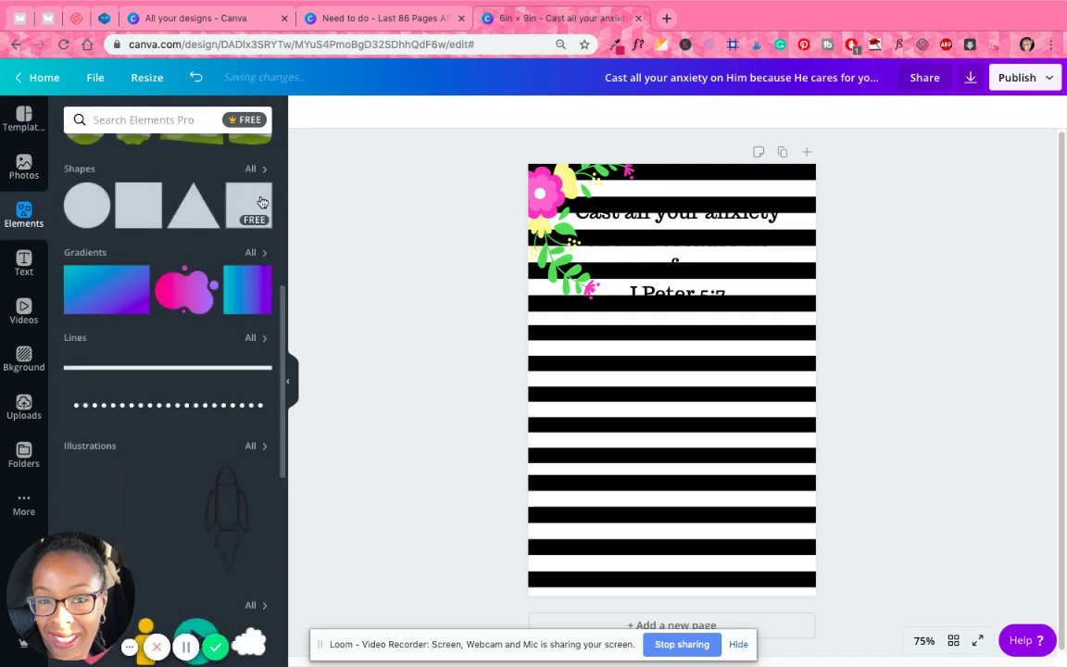
{"action": "left_click", "coordinate": [138, 205]}
{"action": "left_click_drag", "start_coordinate": [640, 312], "coordinate": [638, 264]}
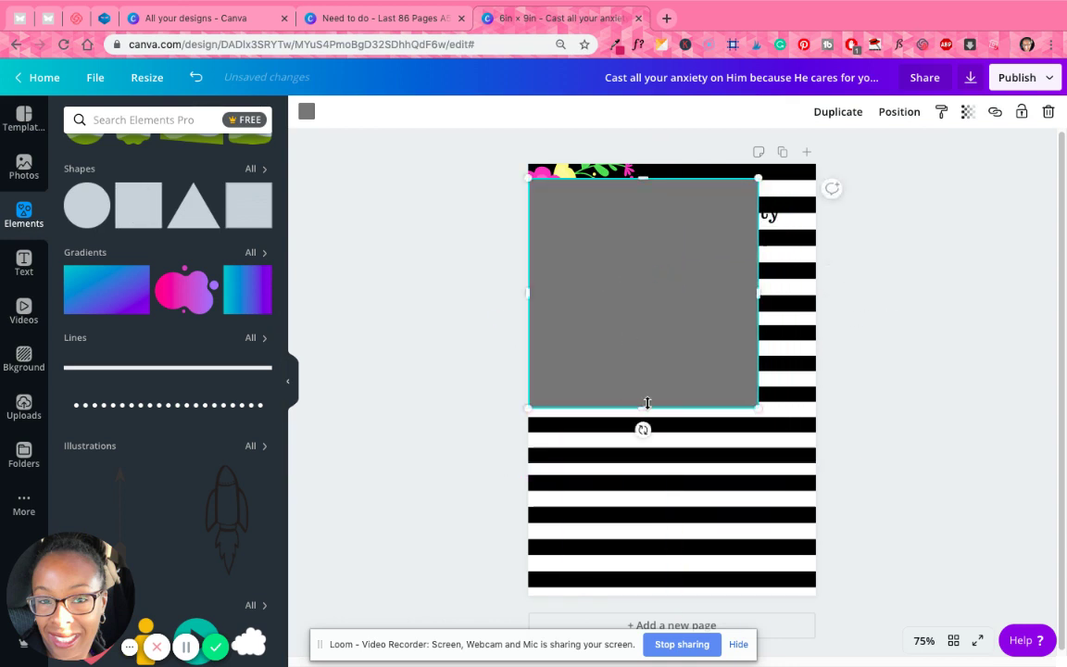
{"action": "left_click_drag", "start_coordinate": [642, 369], "coordinate": [613, 310]}
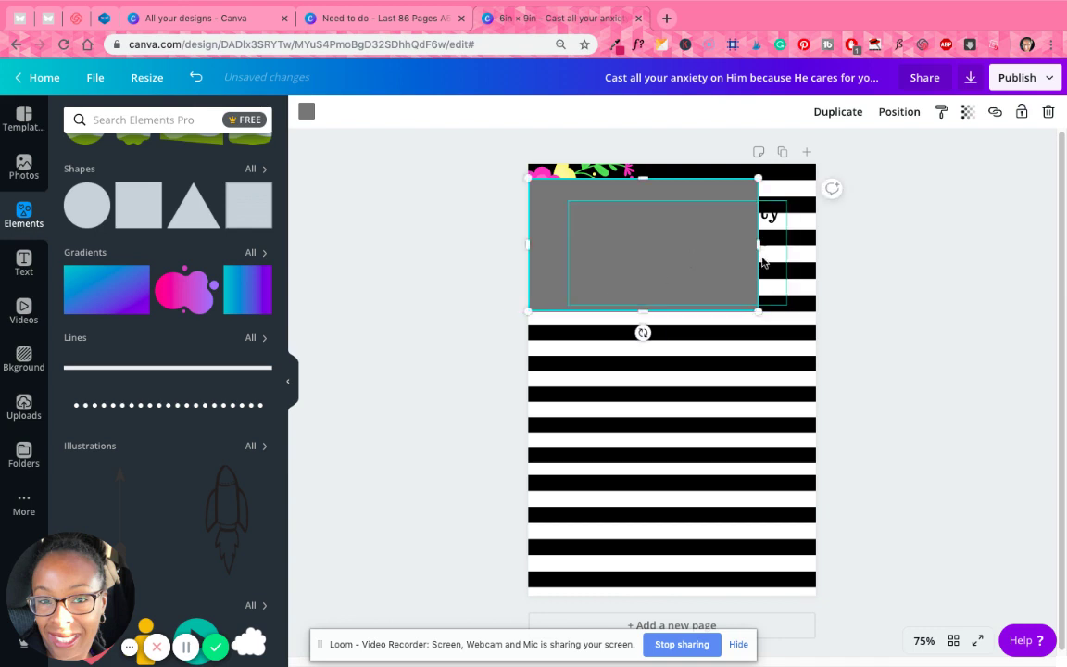
{"action": "left_click_drag", "start_coordinate": [759, 244], "coordinate": [831, 262]}
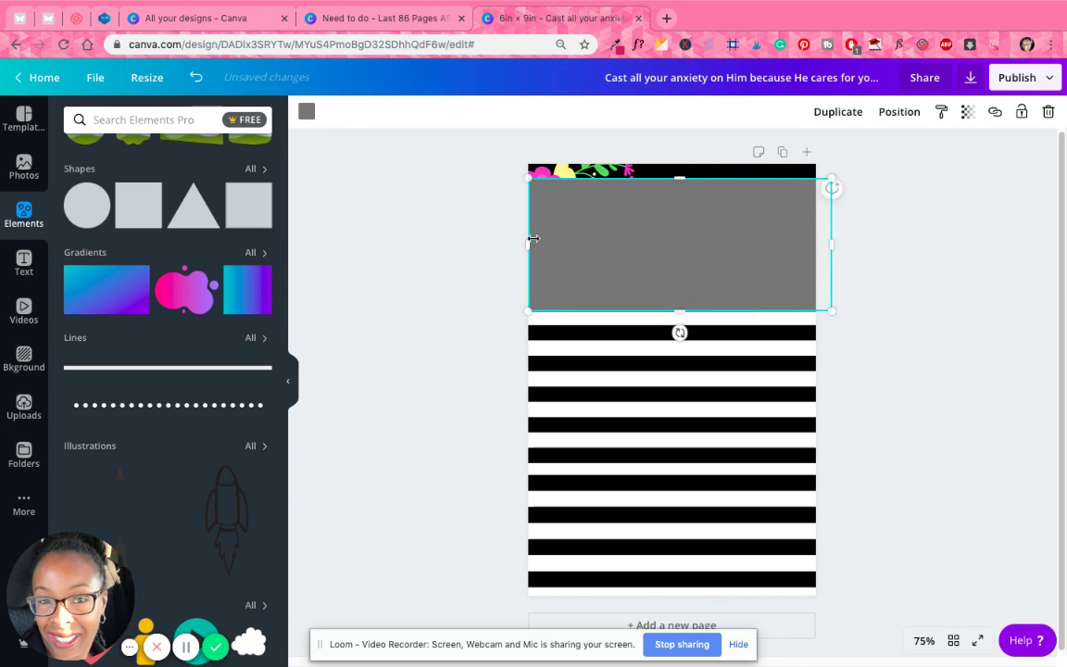
{"action": "left_click_drag", "start_coordinate": [531, 238], "coordinate": [513, 243]}
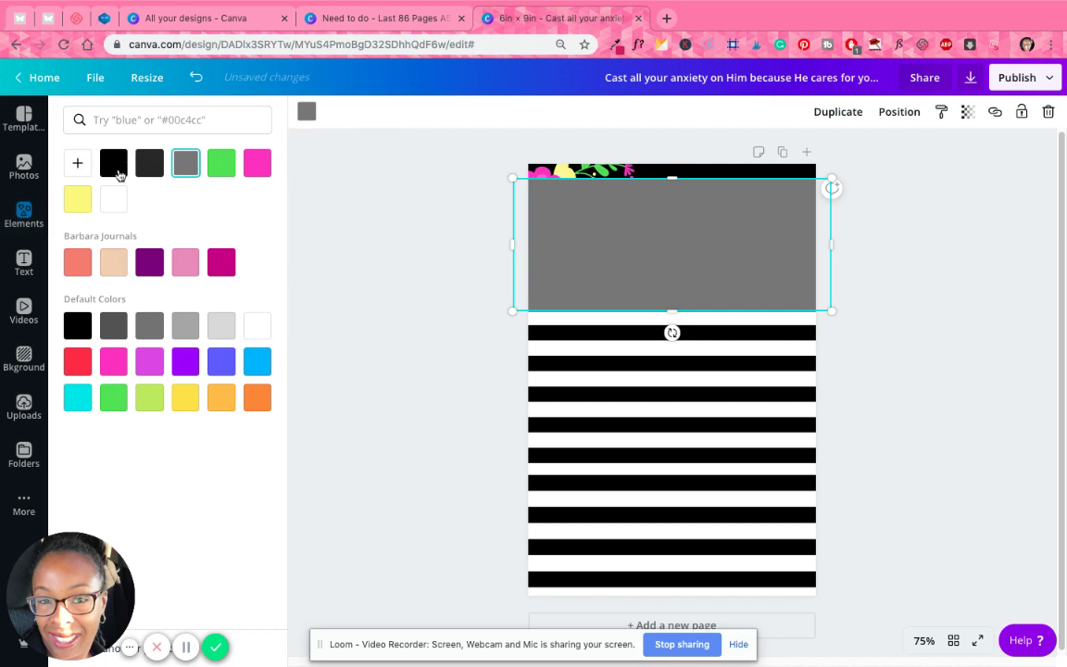
Color the band white and send it backward behind the floral and the verse, snoozing the message notification.
{"action": "left_click", "coordinate": [114, 200]}
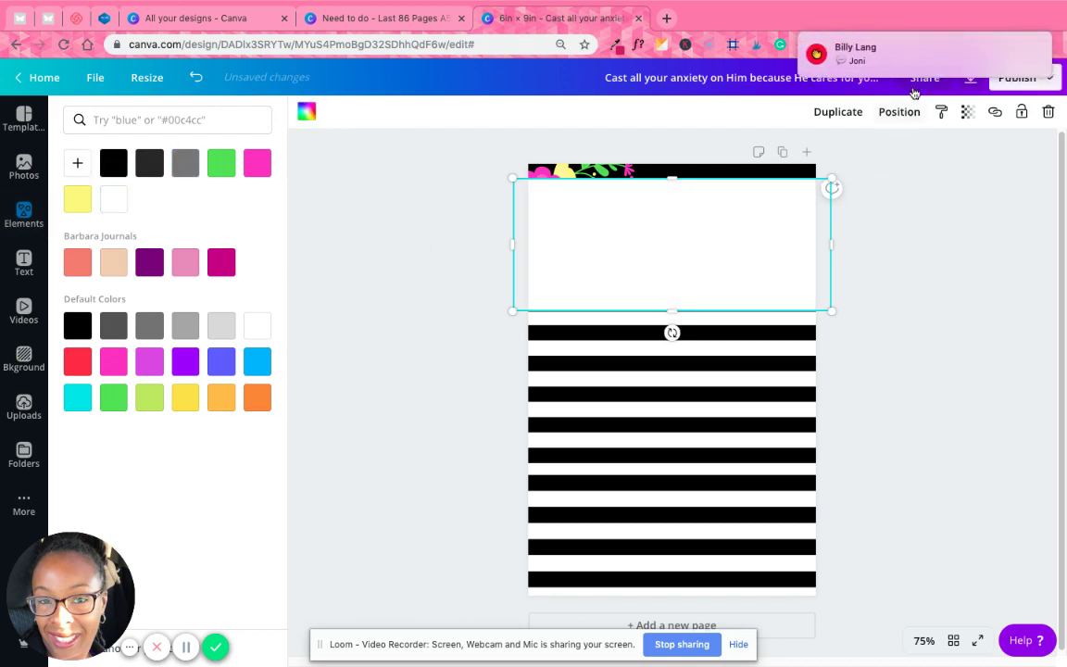
{"action": "left_click", "coordinate": [1025, 54]}
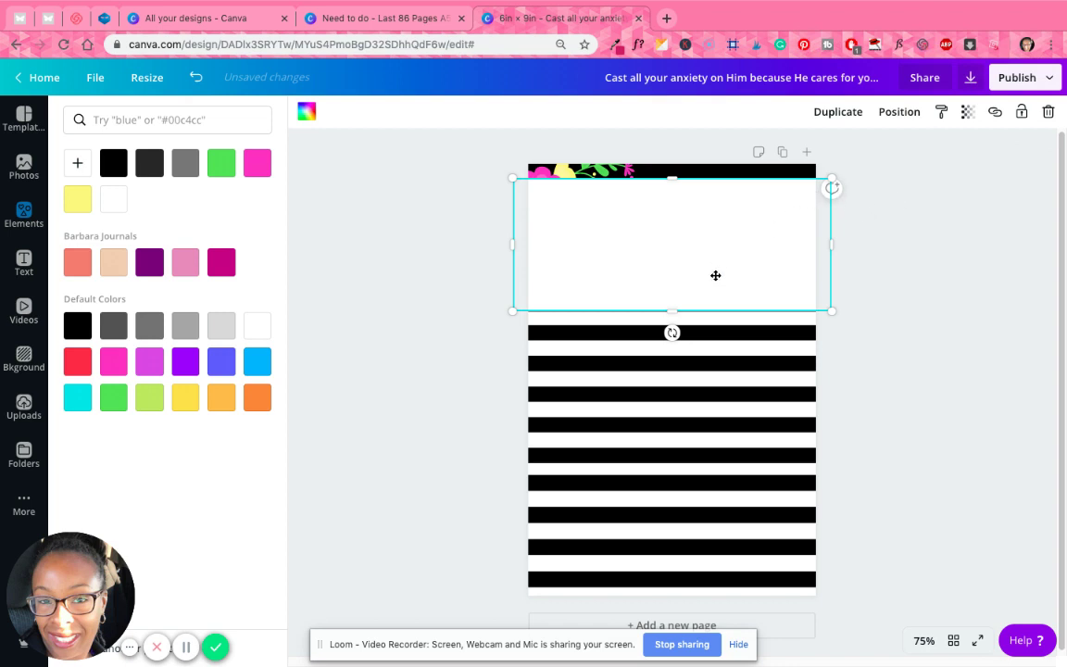
{"action": "left_click", "coordinate": [903, 112]}
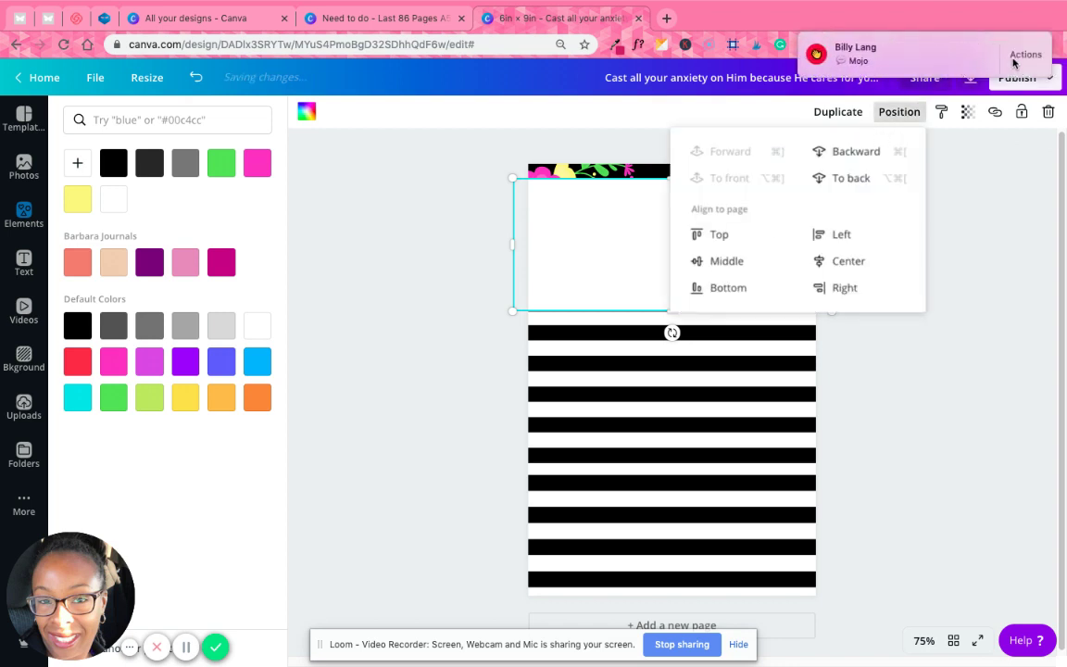
{"action": "left_click", "coordinate": [1015, 58]}
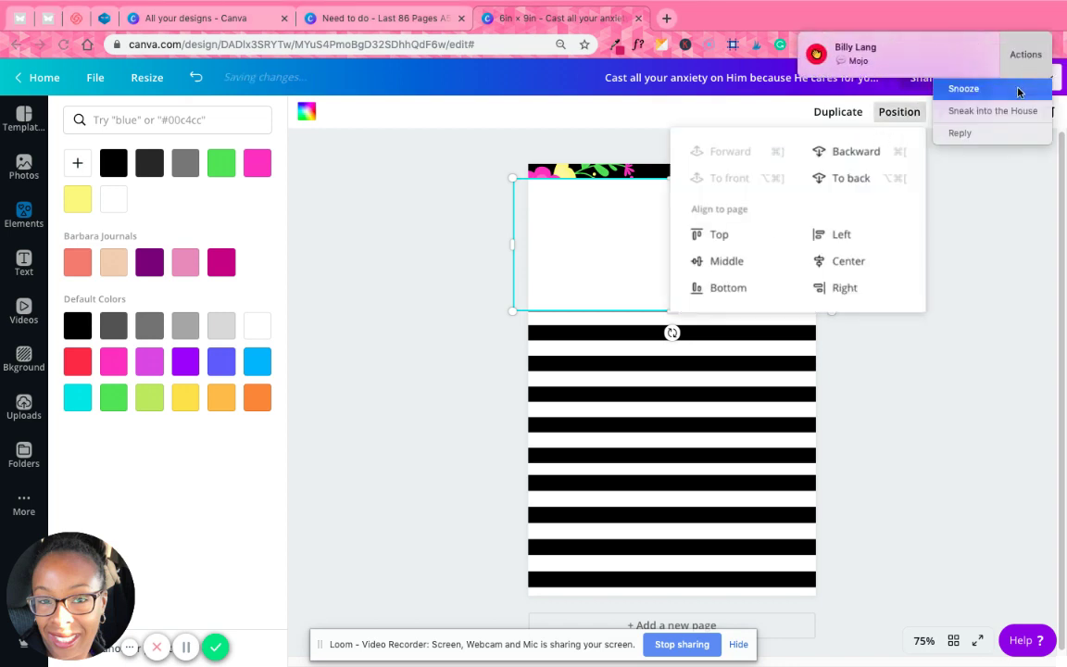
{"action": "left_click", "coordinate": [964, 88]}
{"action": "left_click", "coordinate": [871, 151]}
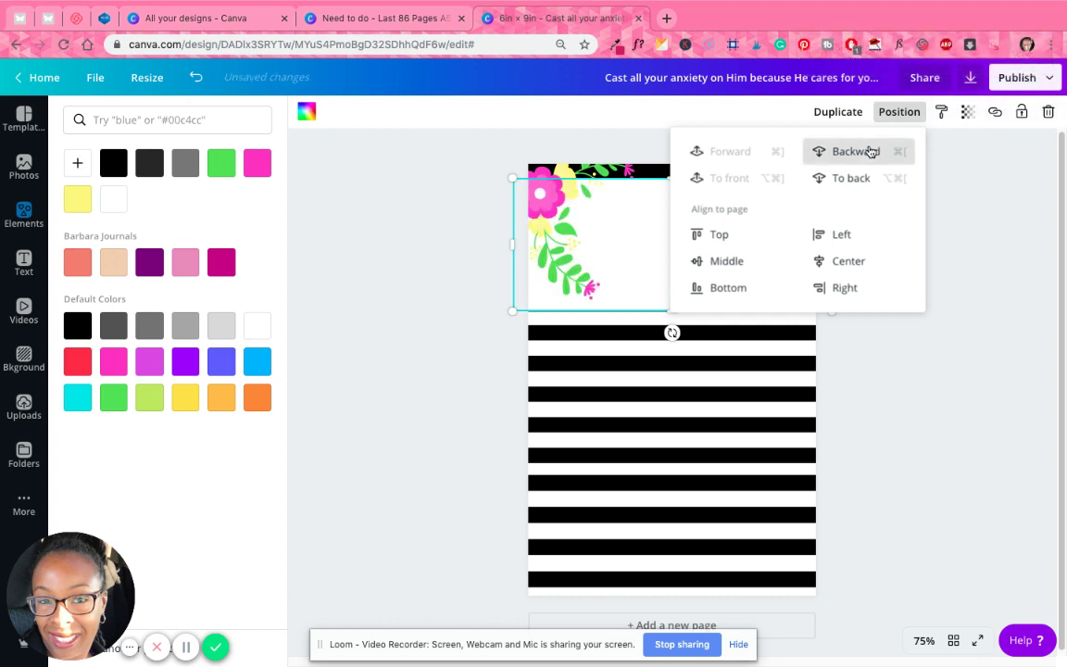
{"action": "left_click", "coordinate": [871, 151]}
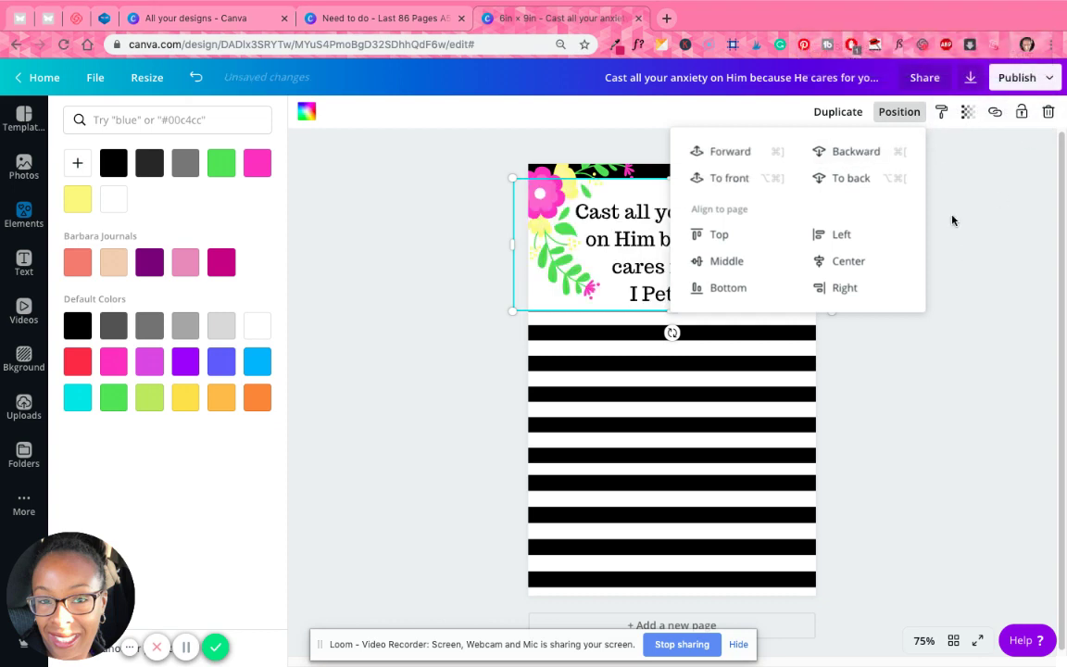
Move the verse up and to the right, clear of the floral, and snooze the new message notification.
{"action": "left_click", "coordinate": [695, 261]}
{"action": "left_click_drag", "start_coordinate": [694, 261], "coordinate": [710, 252]}
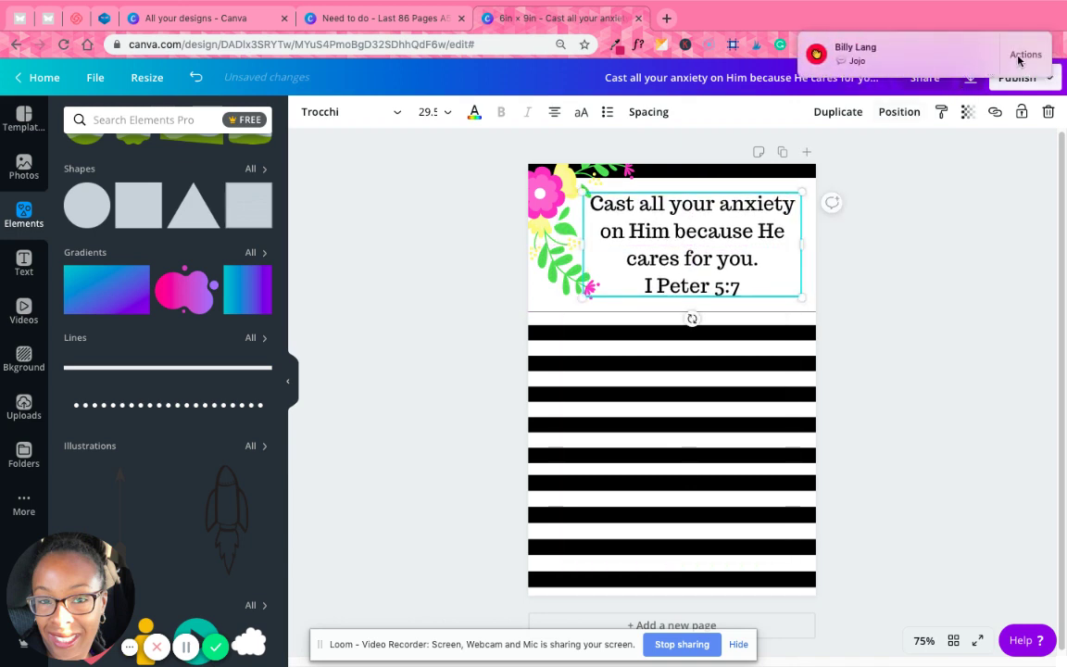
{"action": "left_click", "coordinate": [1018, 58]}
{"action": "left_click", "coordinate": [1012, 89]}
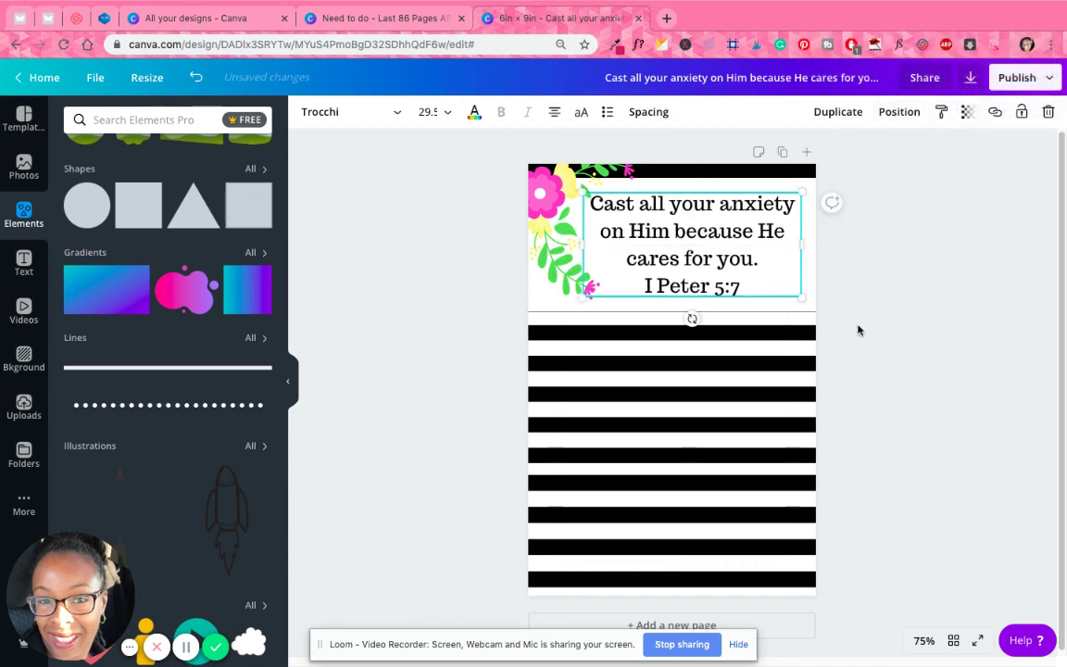
Raise the white band's lower edge to the top of the nearest black stripe and move the verse up inside the band.
{"action": "left_click", "coordinate": [776, 319]}
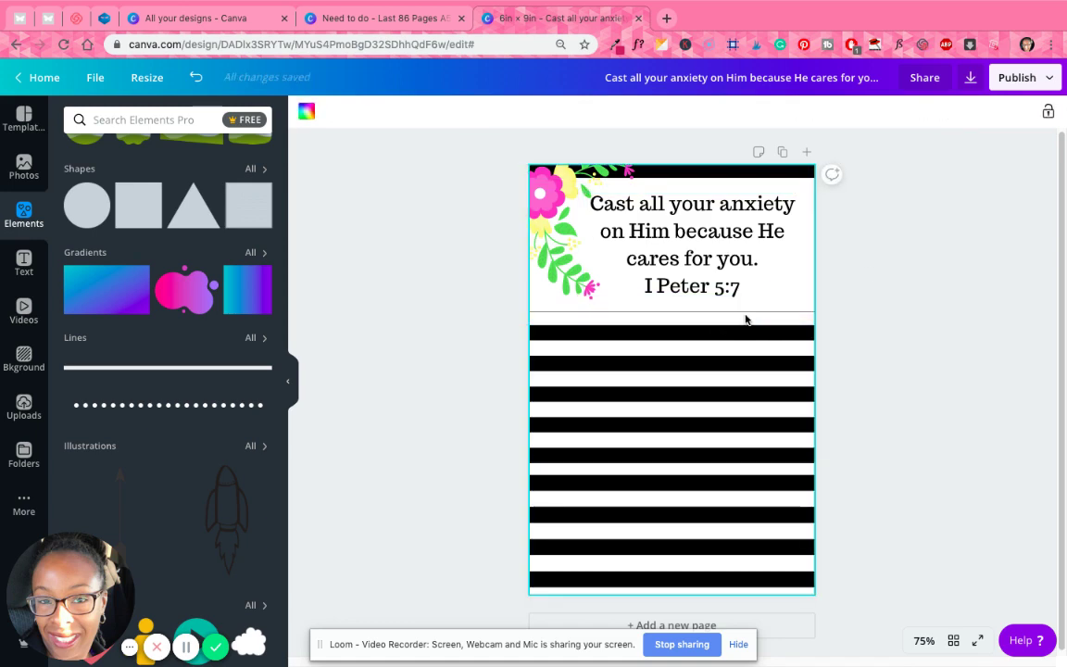
{"action": "left_click", "coordinate": [864, 317]}
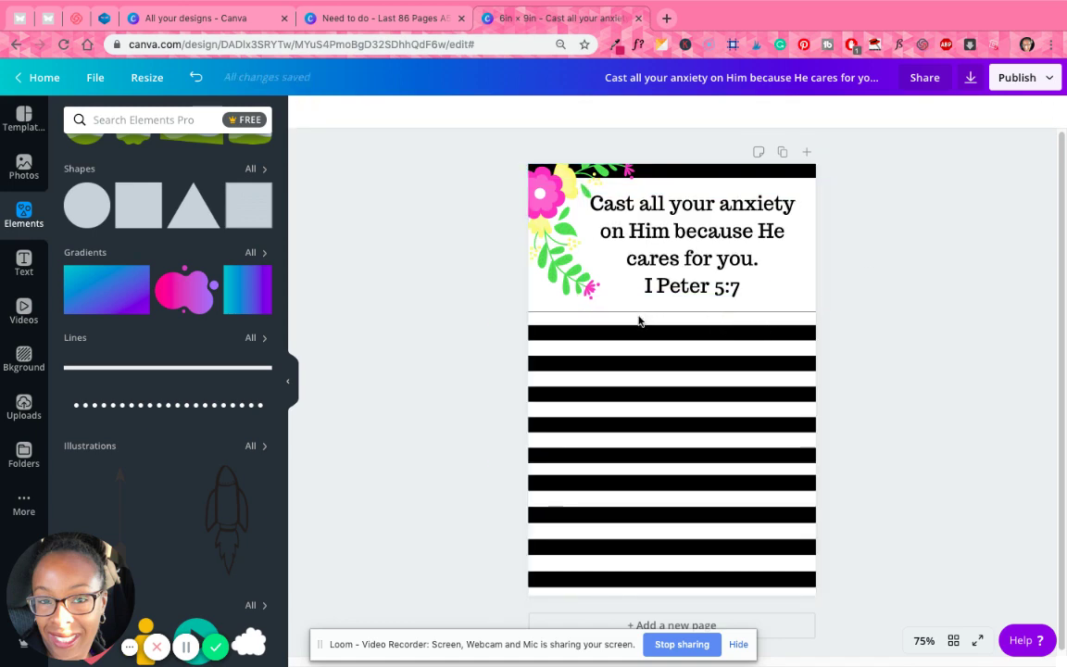
{"action": "left_click", "coordinate": [602, 304]}
{"action": "mouse_move", "coordinate": [669, 310]}
{"action": "left_mouse_down"}
{"action": "mouse_move", "coordinate": [673, 283]}
{"action": "mouse_move", "coordinate": [675, 291]}
{"action": "left_mouse_up"}
{"action": "left_click", "coordinate": [886, 341]}
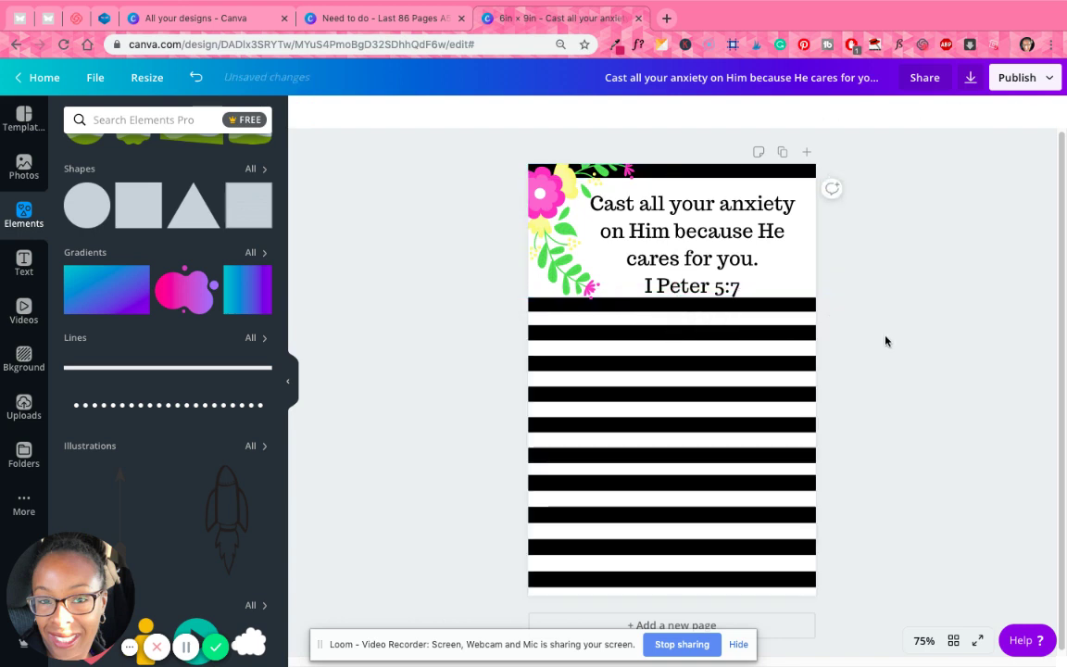
{"action": "left_click_drag", "start_coordinate": [738, 256], "coordinate": [738, 245]}
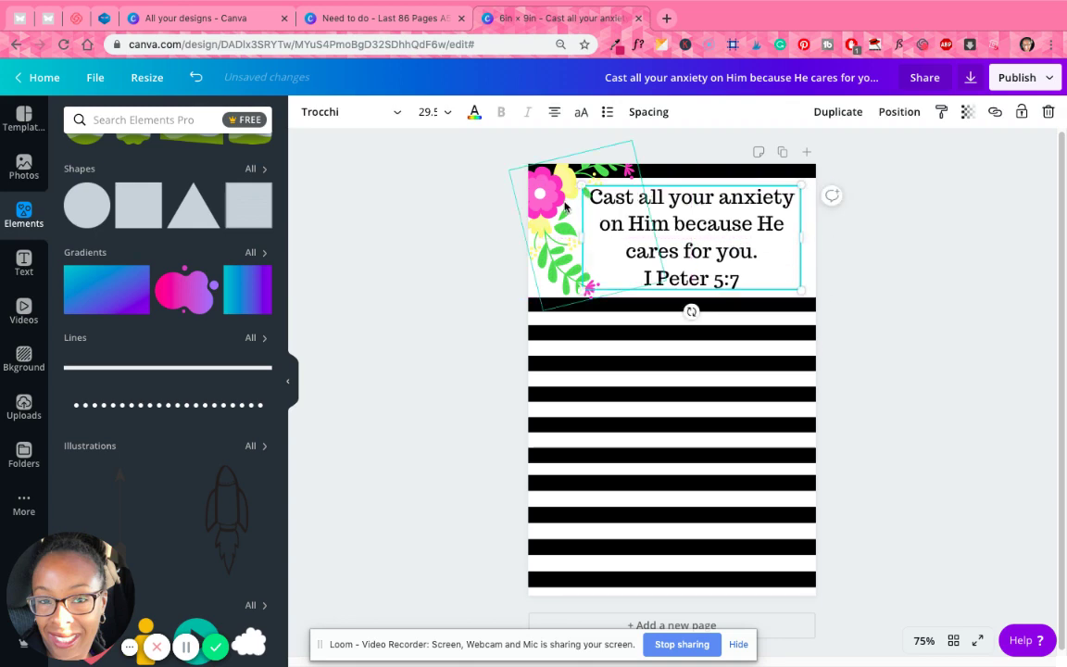
Move the floral down to the middle of the page's left edge and shift the verse back toward the band's center.
{"action": "left_click_drag", "start_coordinate": [565, 206], "coordinate": [571, 410]}
{"action": "left_click_drag", "start_coordinate": [679, 237], "coordinate": [672, 234]}
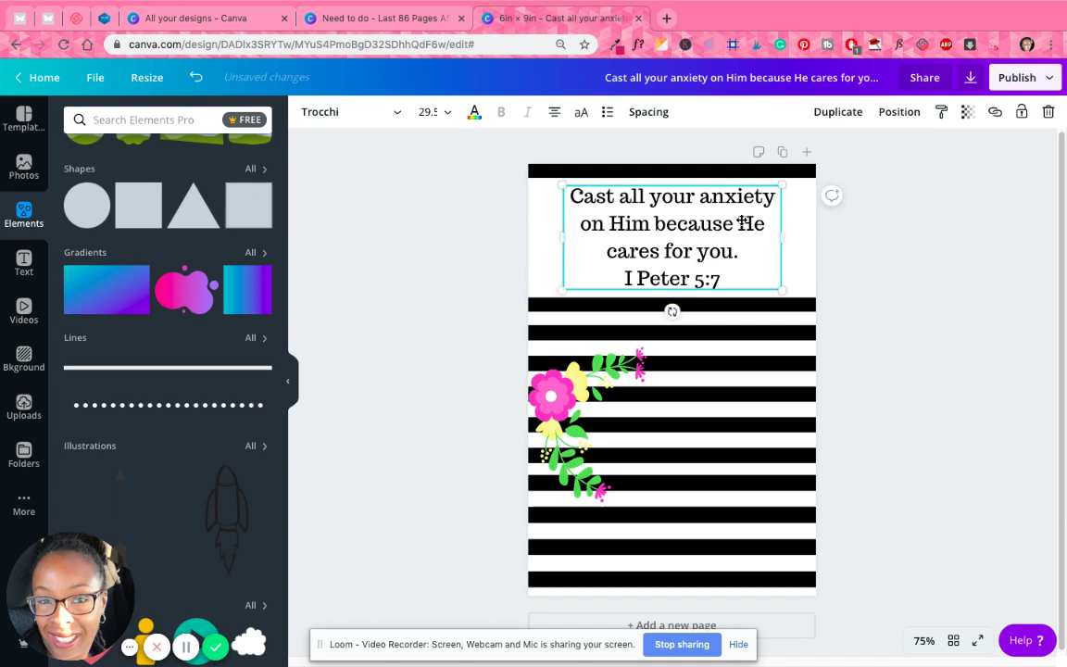
{"action": "left_click_drag", "start_coordinate": [743, 222], "coordinate": [748, 222]}
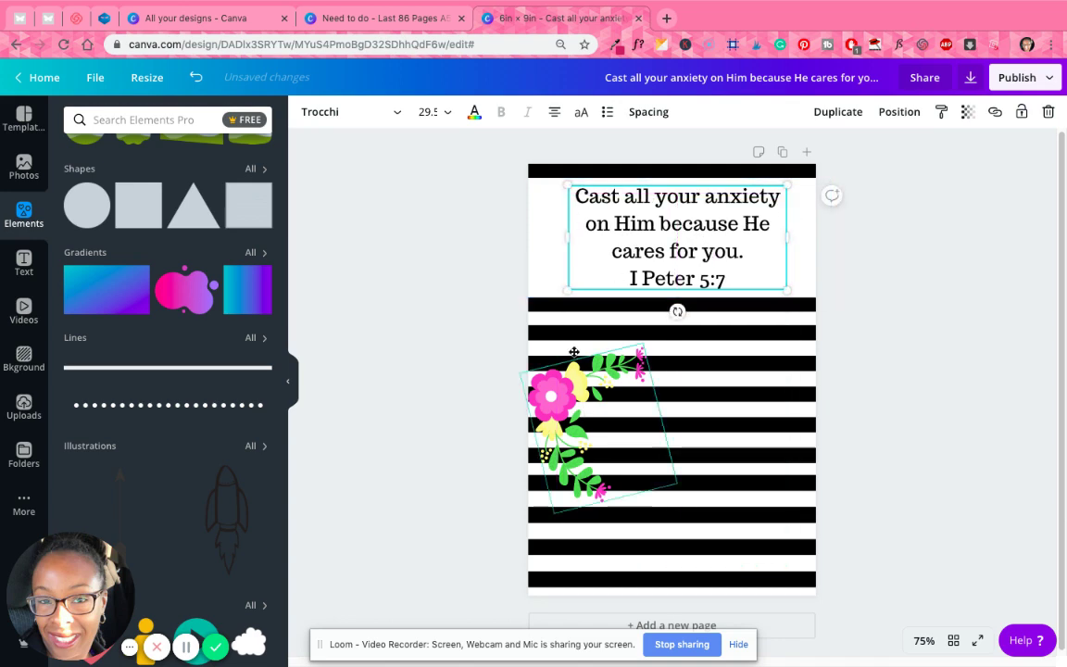
Try the floral at a slightly smaller size over the page's upper-left corner, with the verse shifted down.
{"action": "left_click_drag", "start_coordinate": [570, 393], "coordinate": [568, 208]}
{"action": "left_click_drag", "start_coordinate": [660, 277], "coordinate": [688, 261]}
{"action": "left_click_drag", "start_coordinate": [542, 188], "coordinate": [542, 179]}
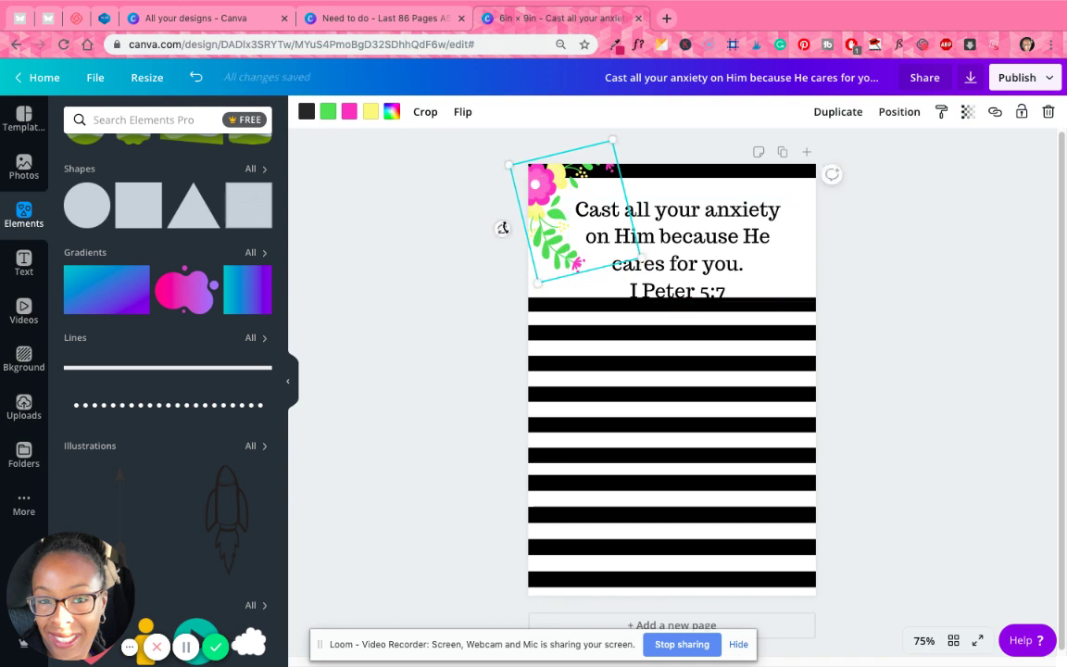
Delete the floral from the page and search the elements for "flowers".
{"action": "key", "text": "Delete"}
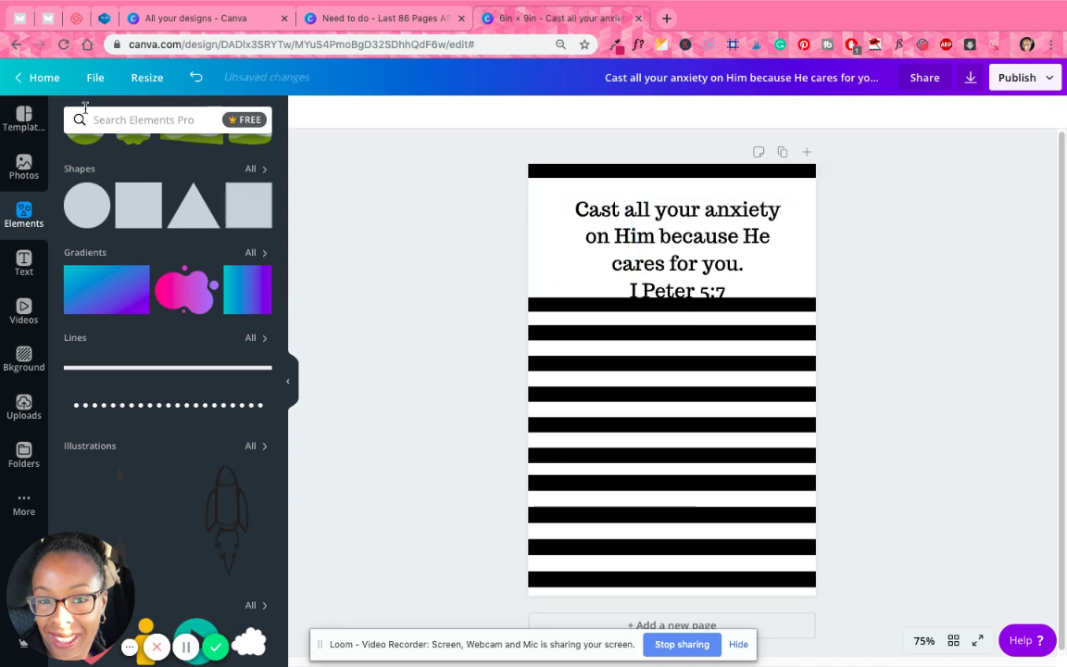
{"action": "left_click", "coordinate": [118, 120]}
{"action": "type", "text": "flowers"}
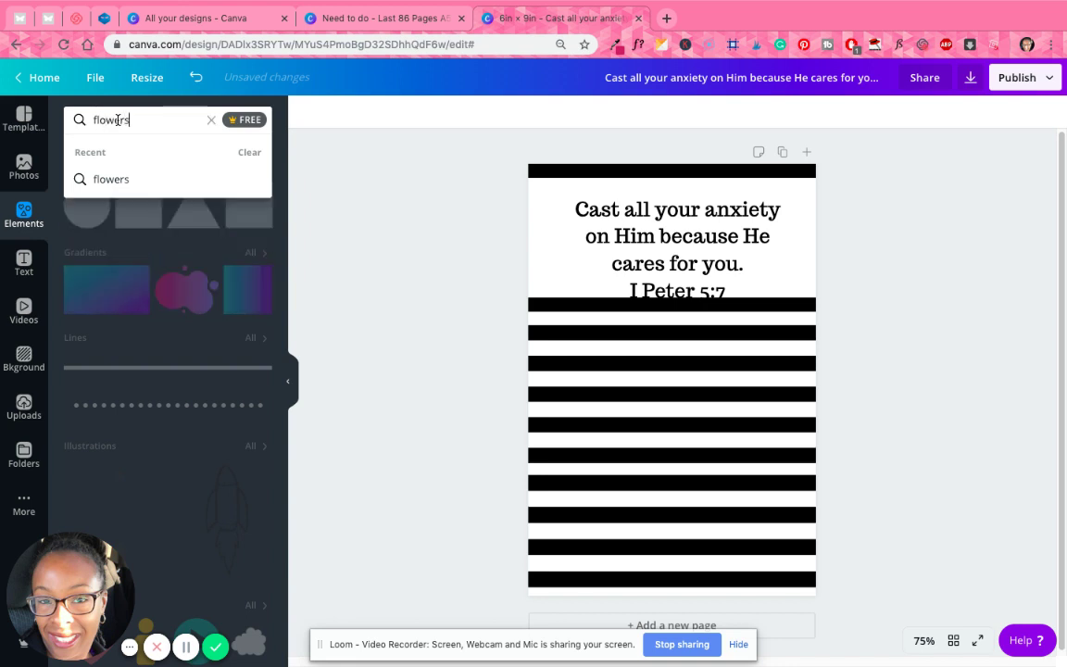
{"action": "key", "text": "Return"}
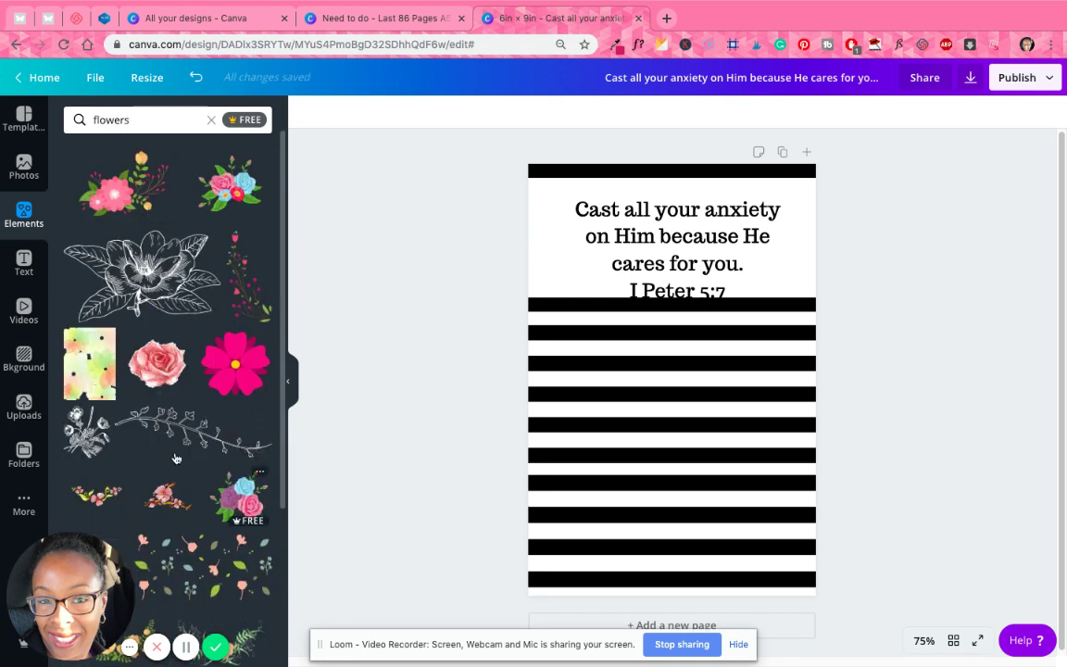
Add the single magenta flower with the yellow center, scaled down and overlapping the page's upper-left corner.
{"action": "left_click", "coordinate": [225, 373]}
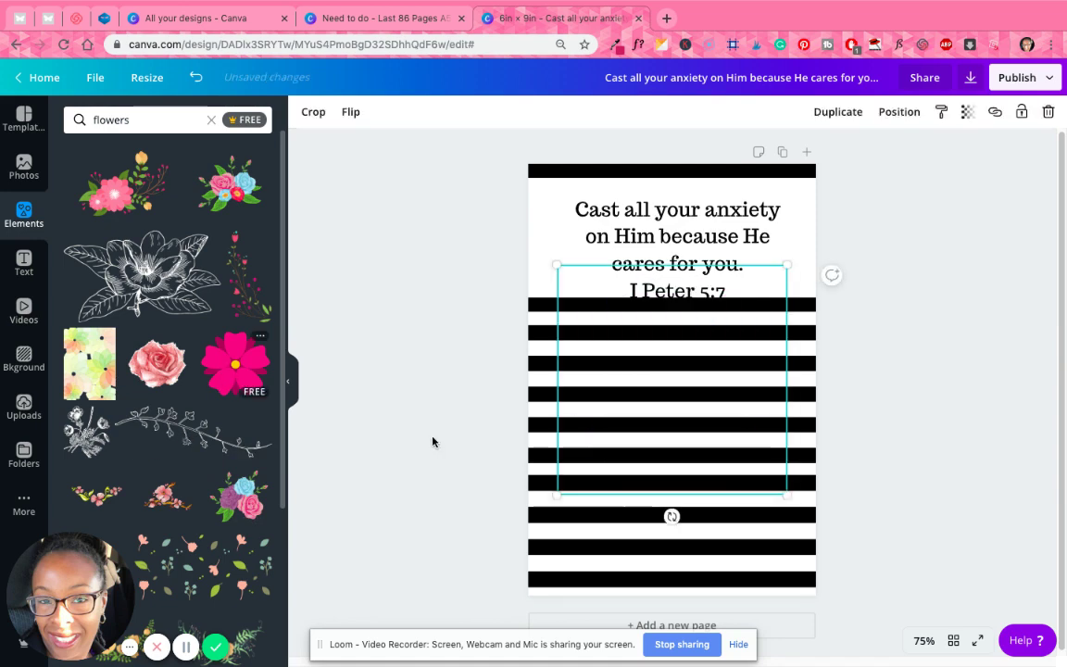
{"action": "left_click_drag", "start_coordinate": [787, 493], "coordinate": [676, 381]}
{"action": "left_click_drag", "start_coordinate": [650, 337], "coordinate": [573, 217]}
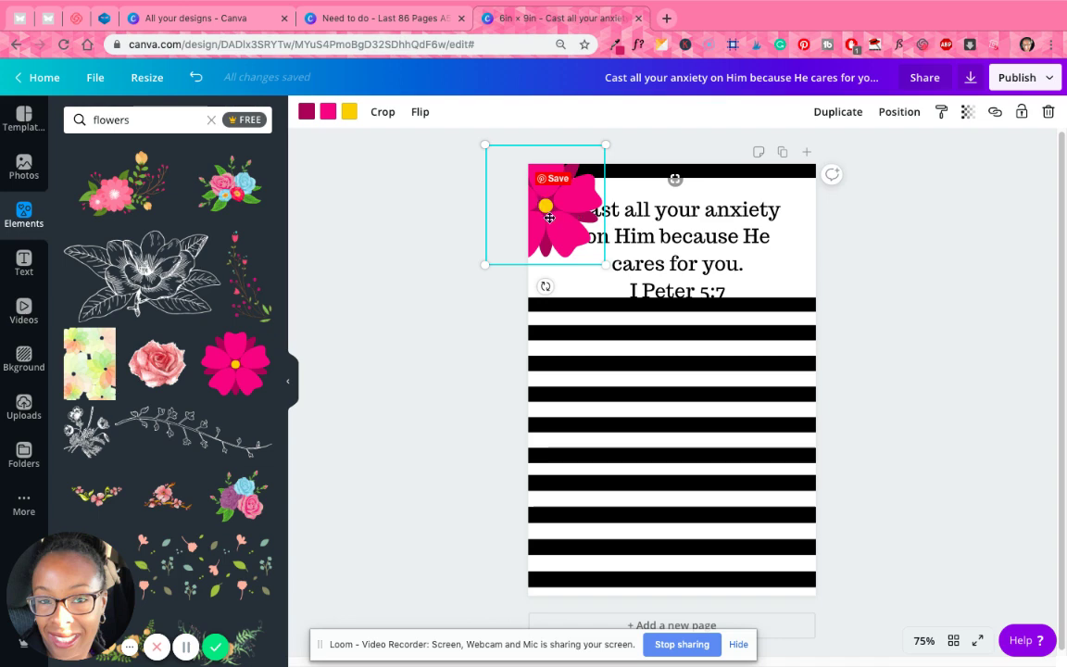
{"action": "left_click_drag", "start_coordinate": [605, 265], "coordinate": [631, 291]}
{"action": "mouse_move", "coordinate": [574, 243]}
{"action": "left_mouse_down"}
{"action": "mouse_move", "coordinate": [574, 261]}
{"action": "mouse_move", "coordinate": [571, 247]}
{"action": "left_mouse_up"}
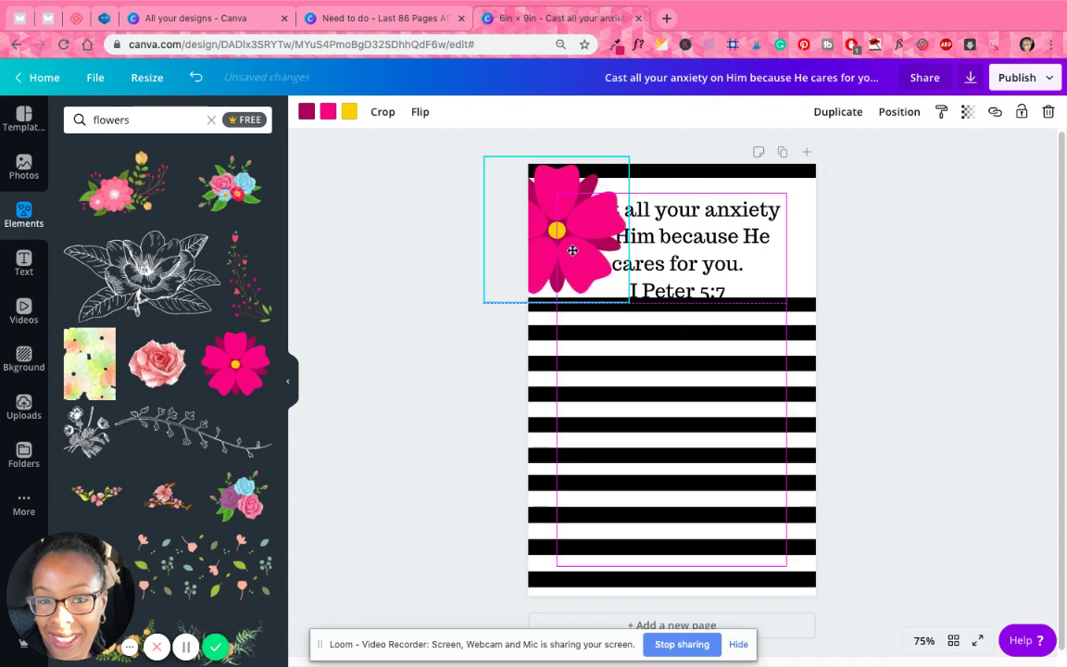
Shrink the magenta flower to about 1.8 × 1.8 in and move the verse up and to the right.
{"action": "left_click_drag", "start_coordinate": [630, 303], "coordinate": [581, 245]}
{"action": "left_click_drag", "start_coordinate": [630, 296], "coordinate": [611, 261]}
{"action": "mouse_move", "coordinate": [752, 238]}
{"action": "left_mouse_down"}
{"action": "mouse_move", "coordinate": [781, 226]}
{"action": "mouse_move", "coordinate": [768, 225]}
{"action": "left_mouse_up"}
{"action": "left_click", "coordinate": [575, 256]}
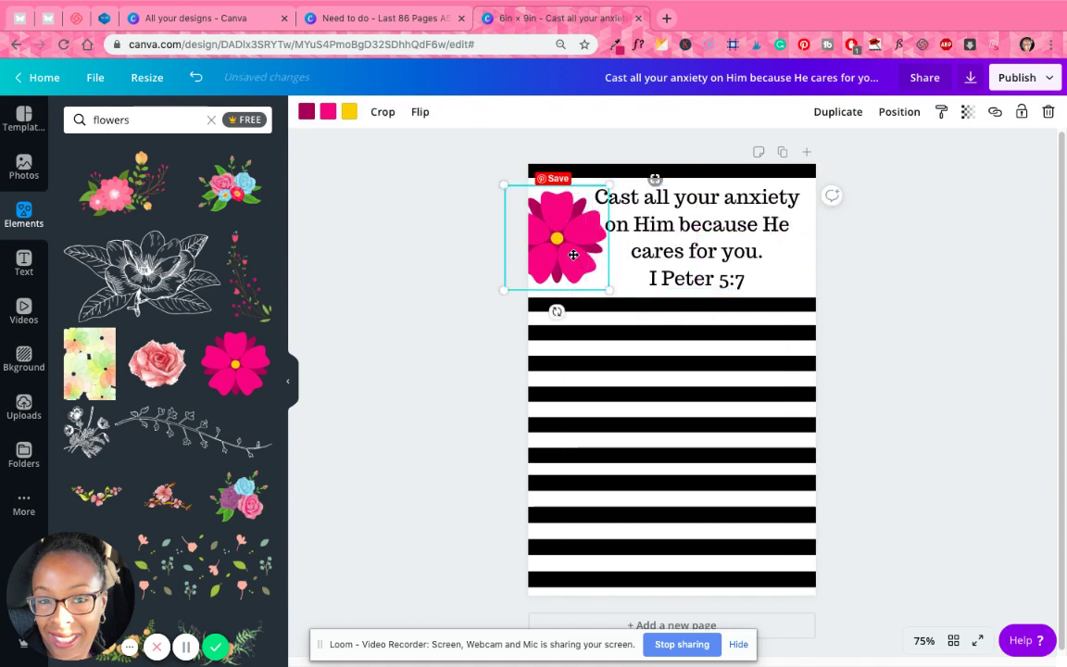
{"action": "left_click_drag", "start_coordinate": [497, 183], "coordinate": [521, 200]}
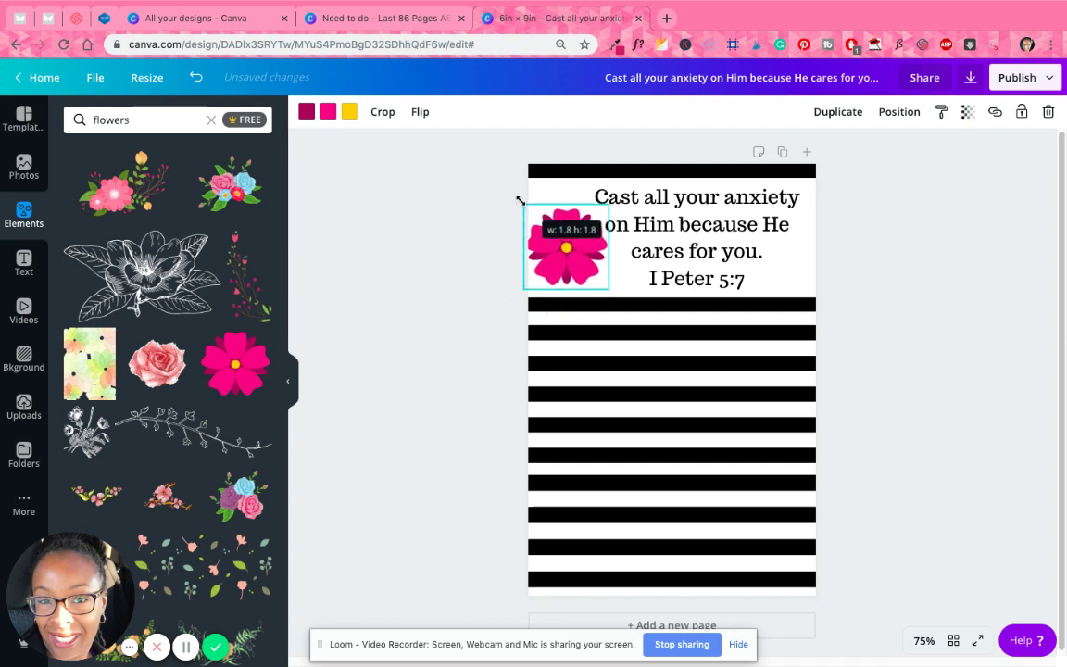
Replace the magenta flower with the white heart-and-leaf line ornament and recolor the ornament bright pink.
{"action": "key", "text": "Delete"}
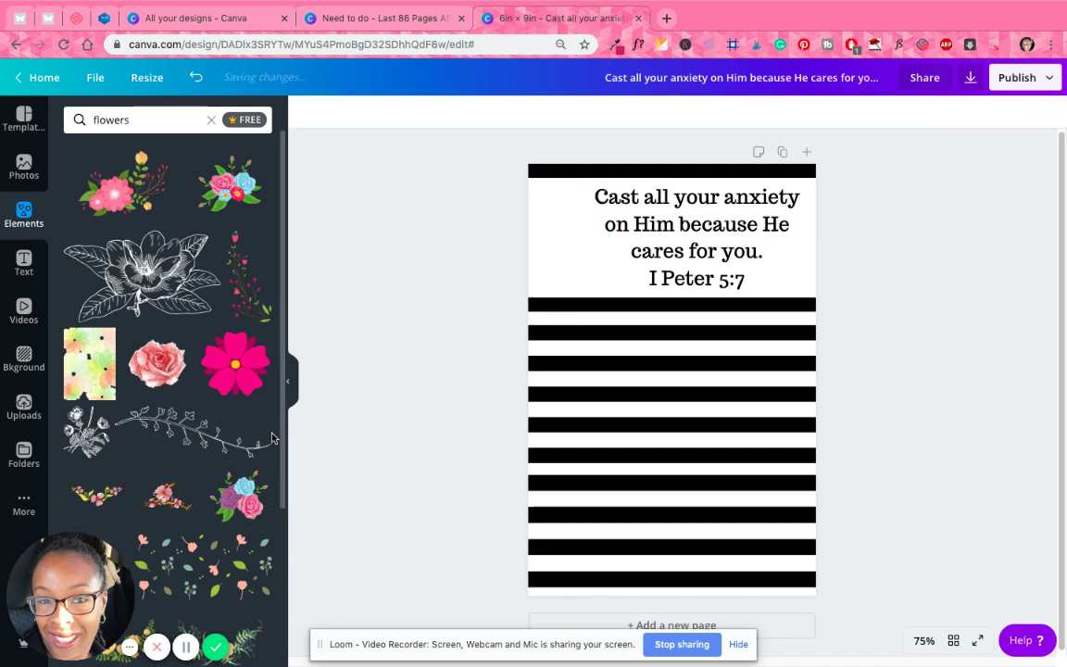
{"action": "scroll", "coordinate": [248, 486], "scroll_direction": "down", "scroll_amount": 10}
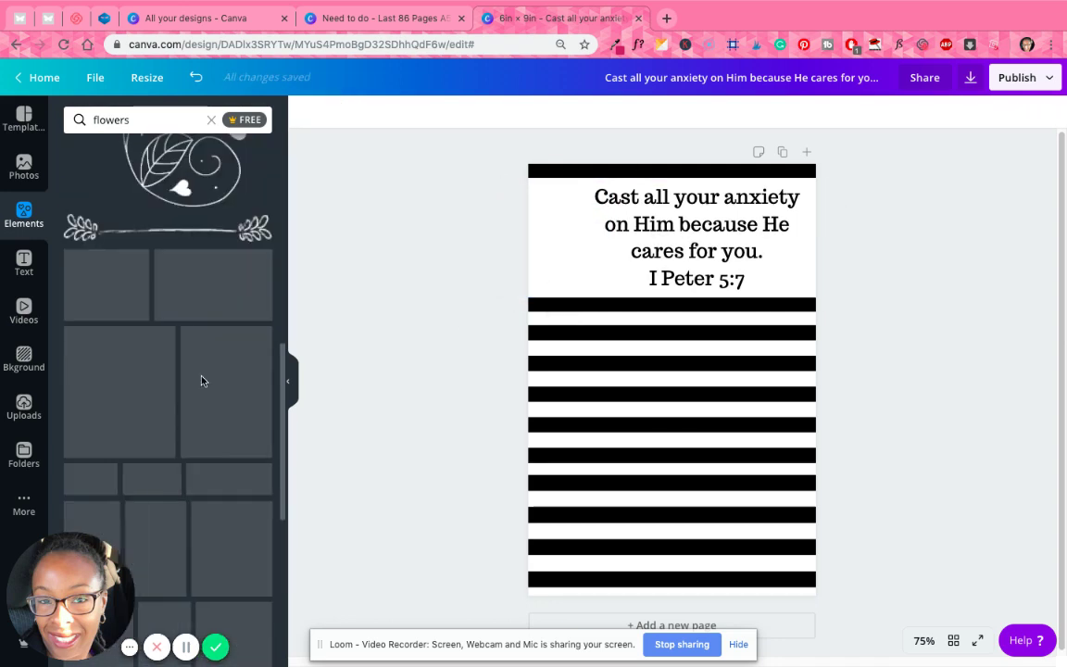
{"action": "scroll", "coordinate": [219, 301], "scroll_direction": "up", "scroll_amount": 3}
{"action": "left_click", "coordinate": [176, 252]}
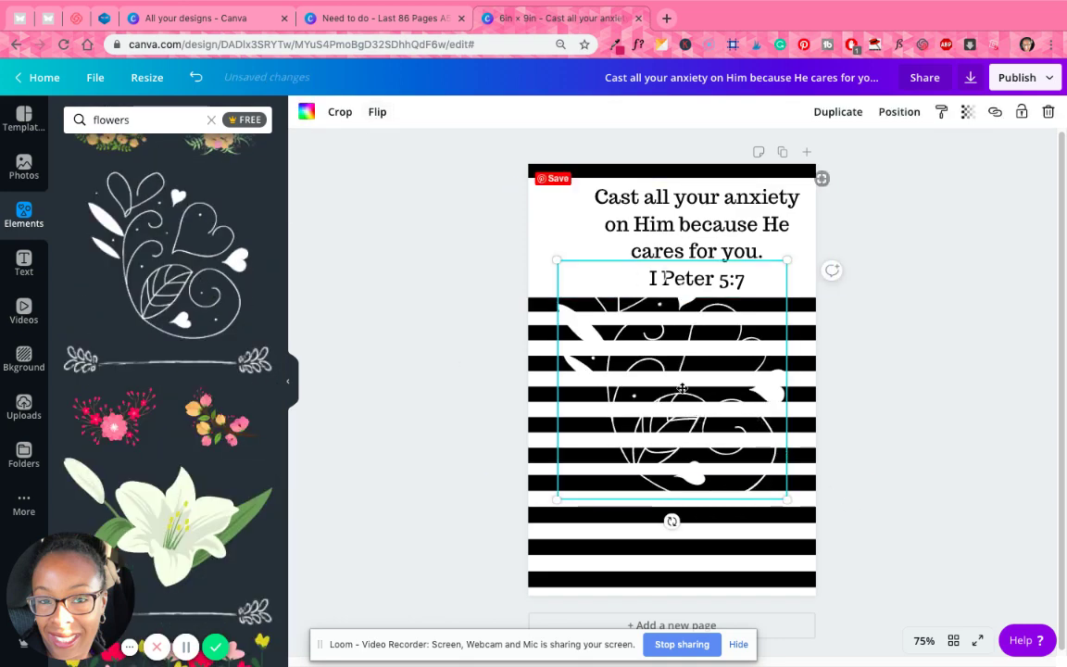
{"action": "left_click_drag", "start_coordinate": [682, 388], "coordinate": [631, 313]}
{"action": "left_click", "coordinate": [308, 112]}
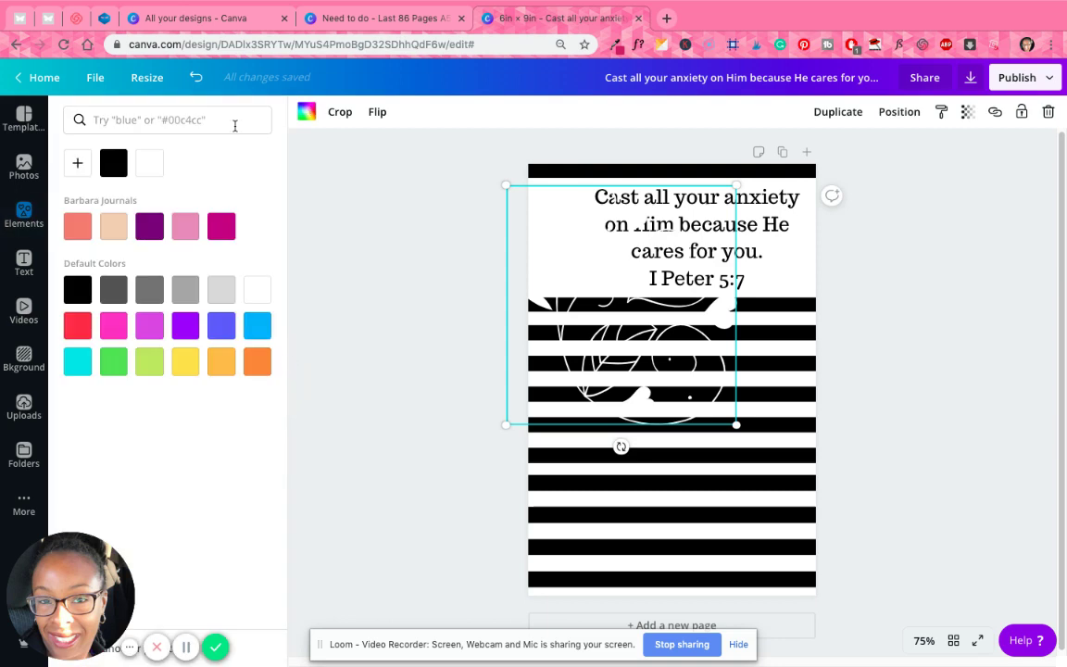
{"action": "left_click", "coordinate": [114, 326]}
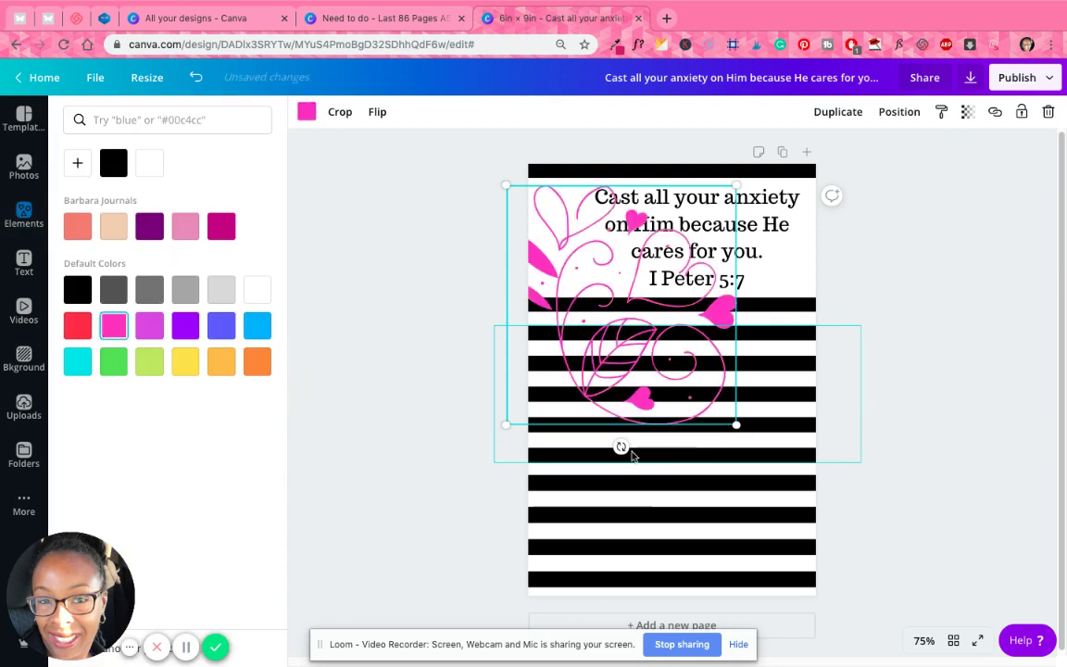
Rotate the pink ornament about 45° clockwise and shrink it to fit the left end of the white band.
{"action": "left_click_drag", "start_coordinate": [622, 447], "coordinate": [568, 361]}
{"action": "left_click_drag", "start_coordinate": [622, 425], "coordinate": [623, 351]}
{"action": "left_click_drag", "start_coordinate": [589, 252], "coordinate": [551, 264]}
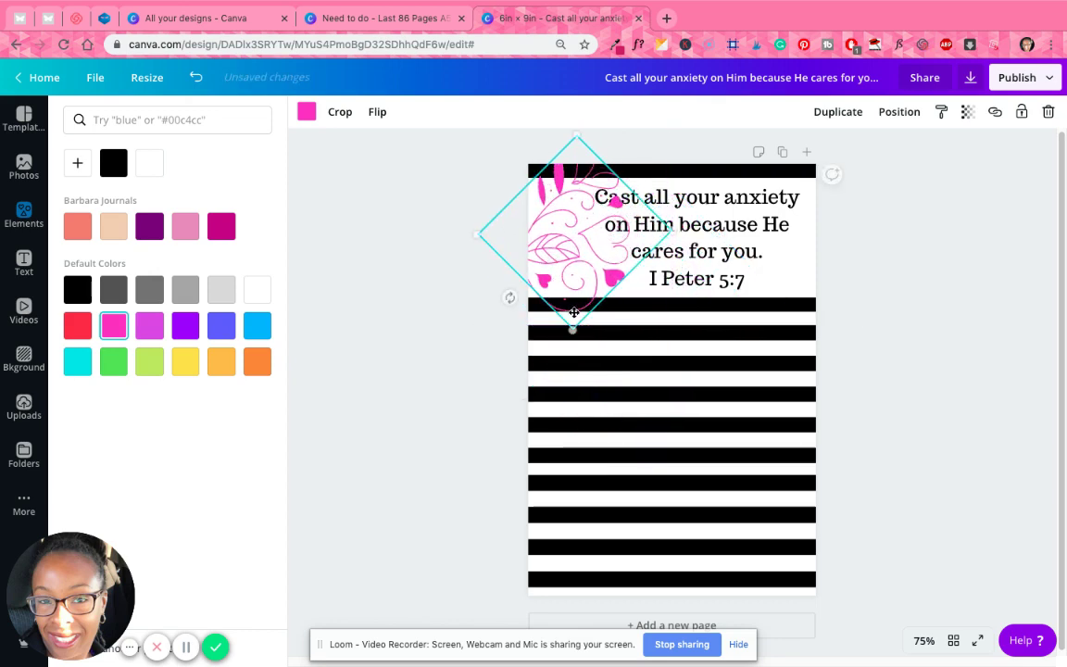
{"action": "left_click_drag", "start_coordinate": [574, 330], "coordinate": [561, 256]}
{"action": "mouse_move", "coordinate": [567, 307]}
{"action": "left_mouse_down"}
{"action": "mouse_move", "coordinate": [564, 272]}
{"action": "mouse_move", "coordinate": [567, 297]}
{"action": "left_mouse_up"}
{"action": "left_click_drag", "start_coordinate": [567, 241], "coordinate": [559, 268]}
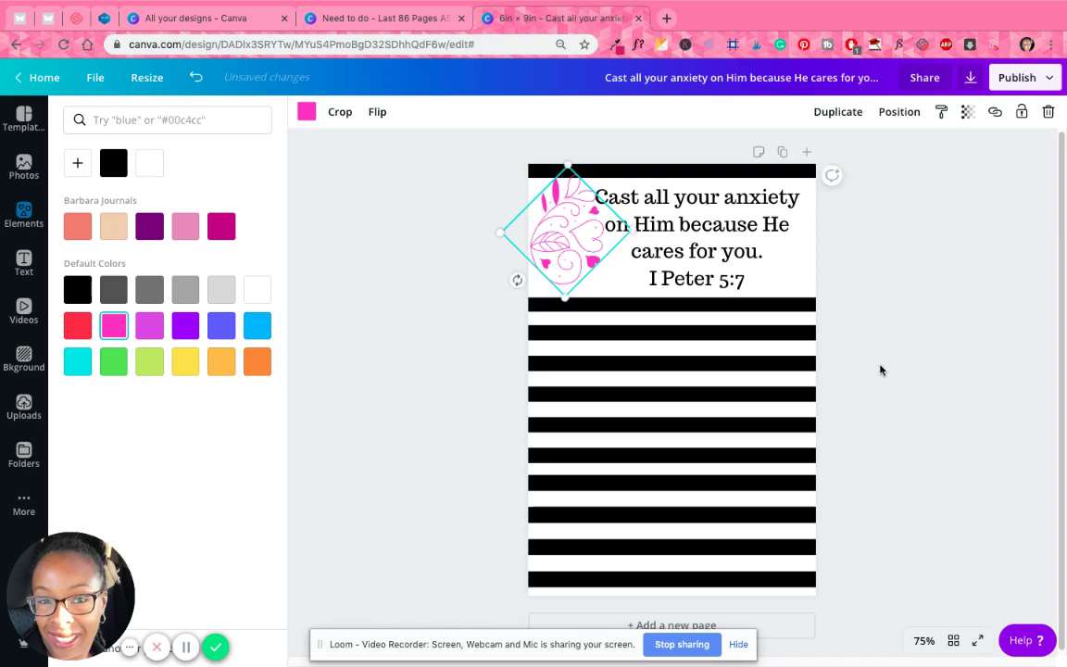
Move the verse over to the page's right edge, clear of the pink ornament.
{"action": "left_click", "coordinate": [879, 371]}
{"action": "left_click_drag", "start_coordinate": [629, 202], "coordinate": [638, 202]}
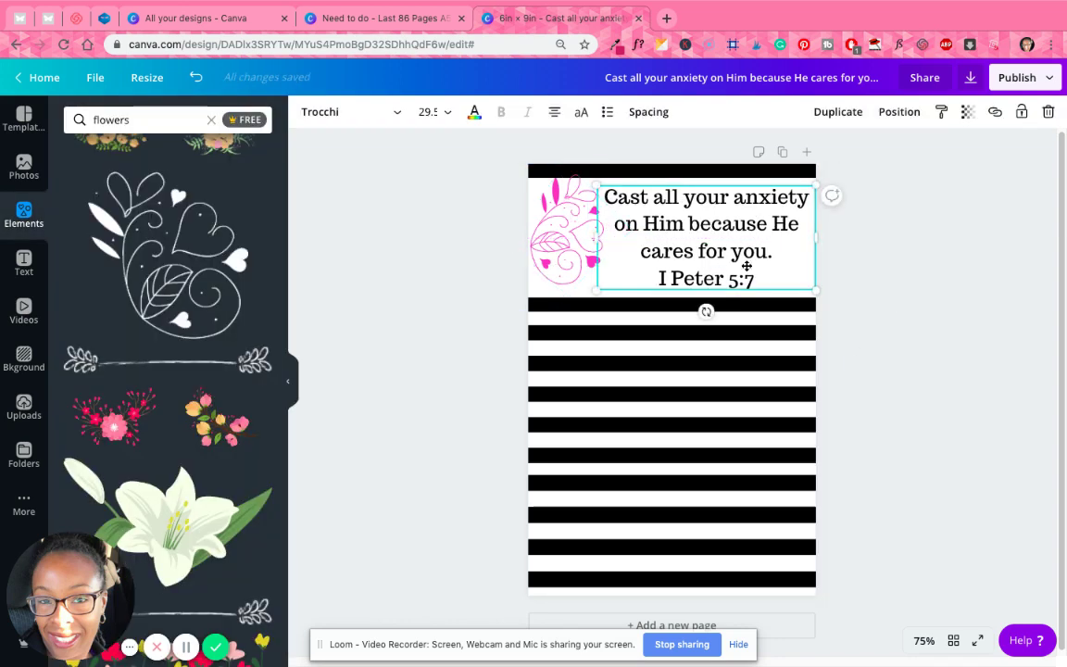
{"action": "left_click", "coordinate": [916, 336]}
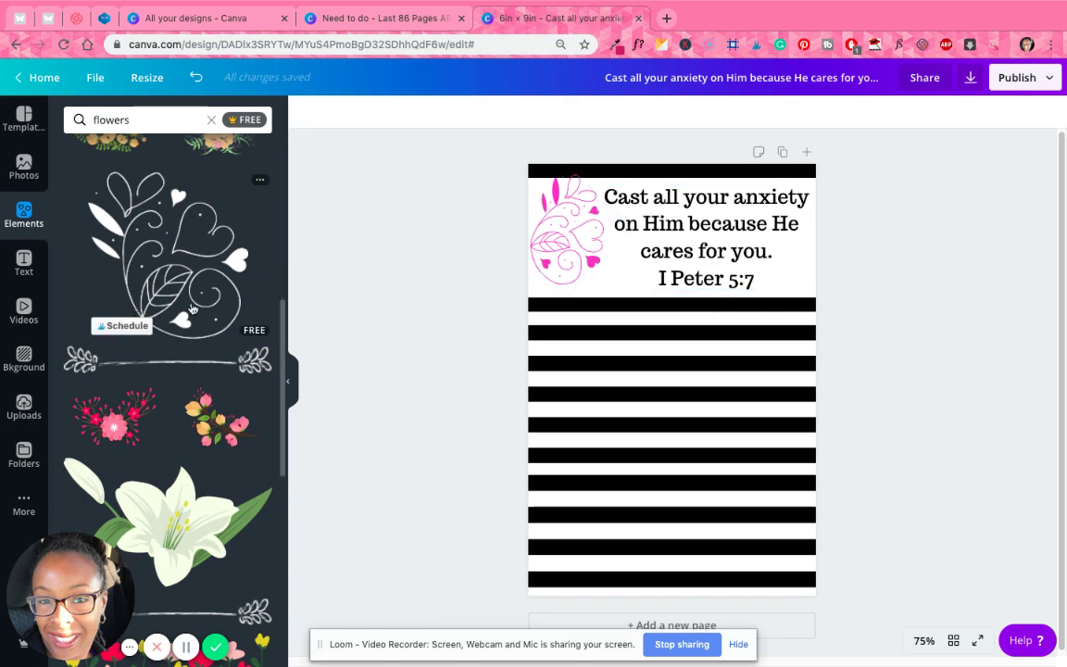
Add the watercolor bouquet with burgundy, pink and yellow flowers, and delete the pink line ornament.
{"action": "scroll", "coordinate": [190, 306], "scroll_direction": "down", "scroll_amount": 5}
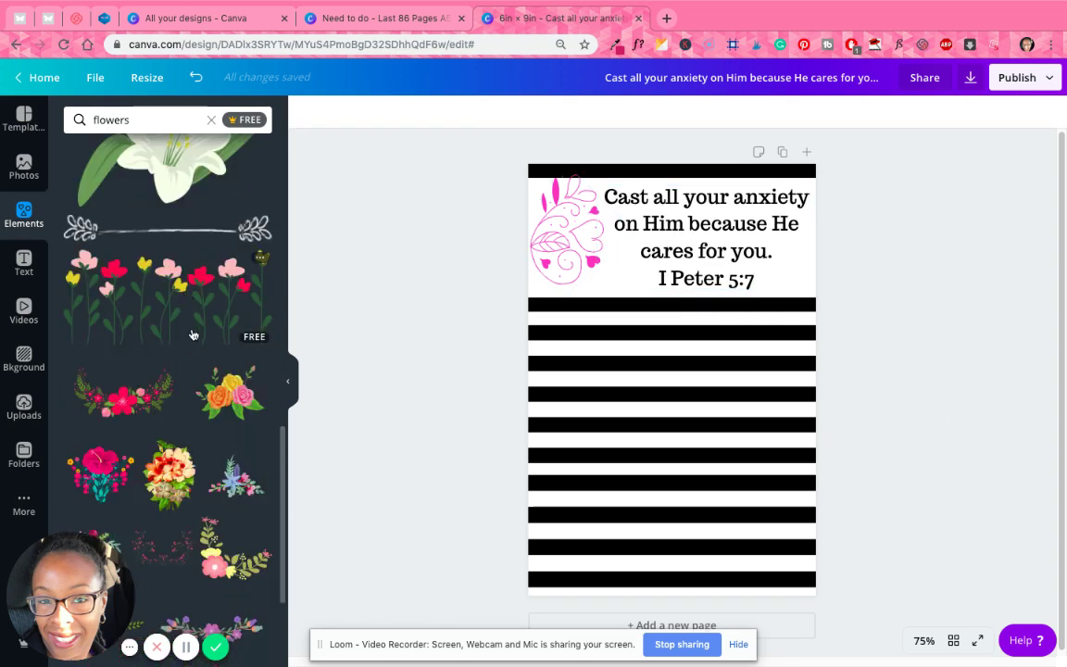
{"action": "scroll", "coordinate": [192, 335], "scroll_direction": "down", "scroll_amount": 3}
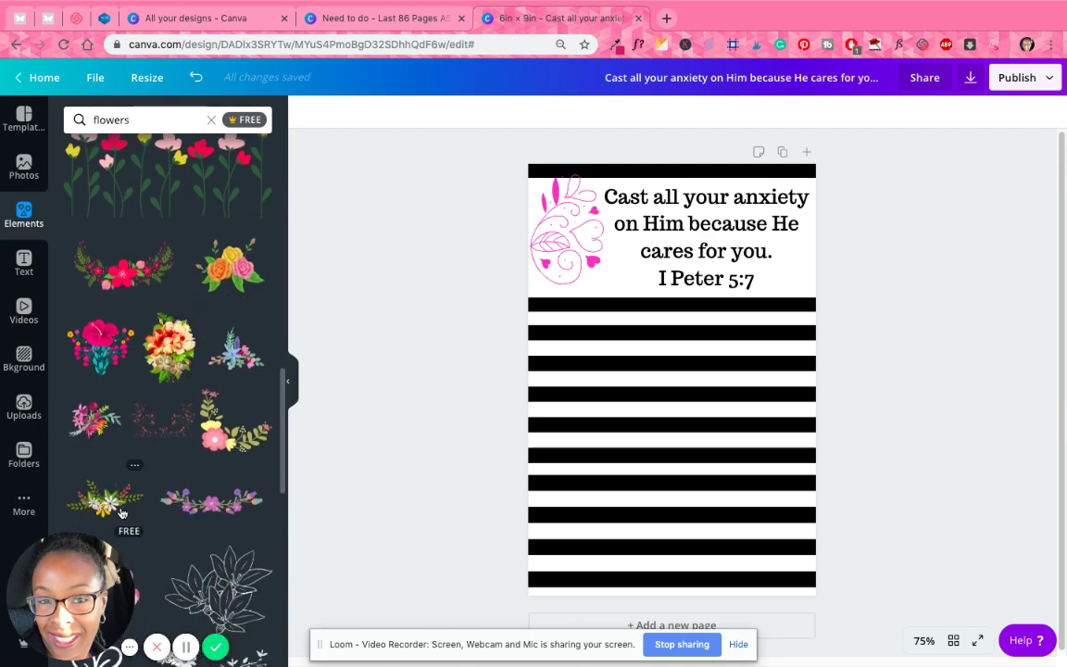
{"action": "left_click", "coordinate": [92, 433]}
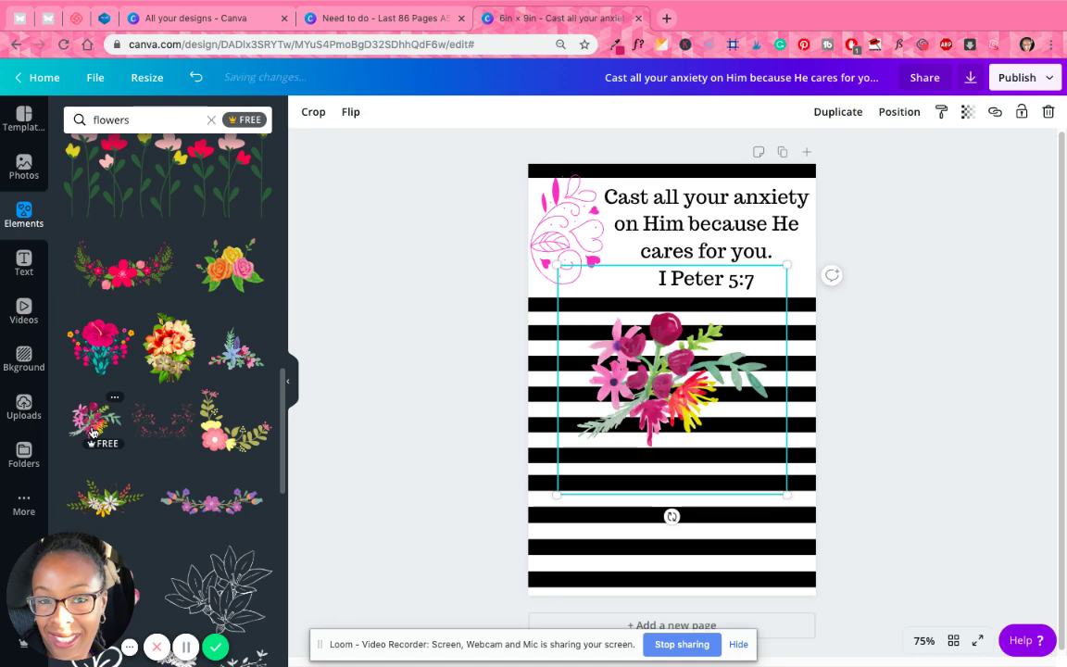
{"action": "left_click", "coordinate": [554, 239]}
{"action": "key", "text": "Delete"}
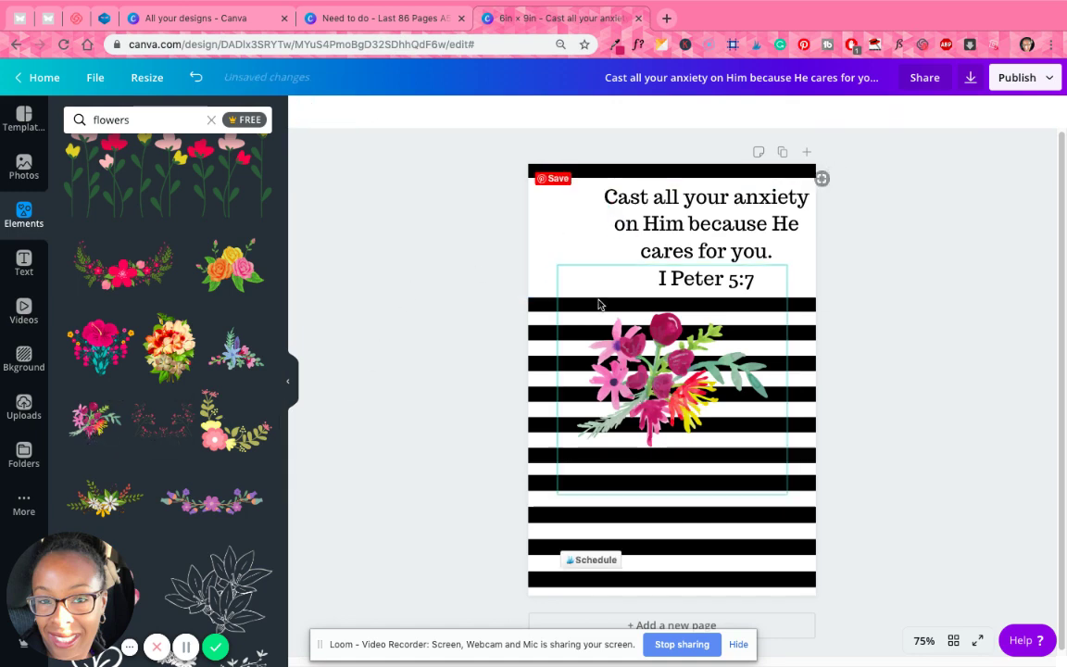
Place the bouquet over the white band's left end, rotated to run down the page edge, and center the verse horizontally.
{"action": "left_click", "coordinate": [710, 441]}
{"action": "left_click_drag", "start_coordinate": [709, 441], "coordinate": [601, 304]}
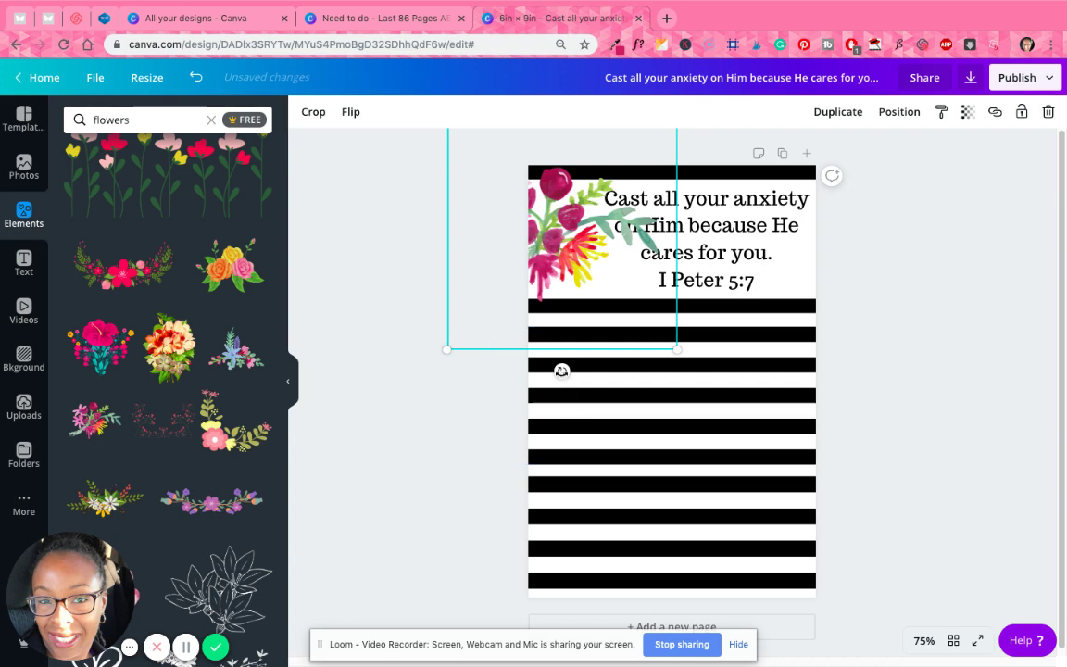
{"action": "left_click_drag", "start_coordinate": [563, 372], "coordinate": [701, 252]}
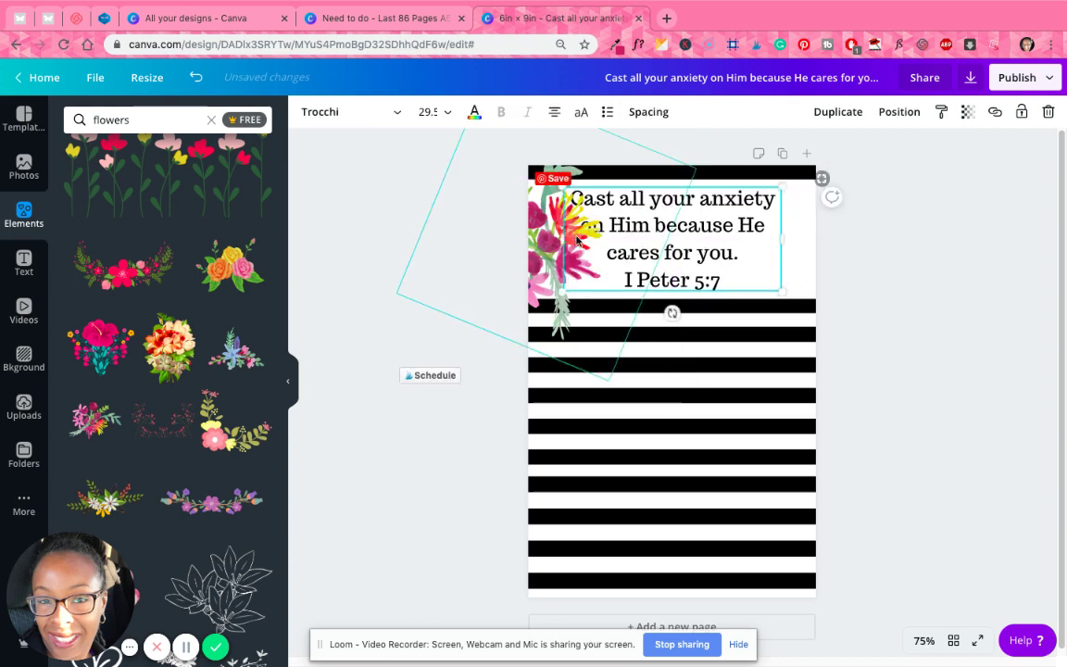
Duplicate the bouquet, flip the copy horizontally and move it to the right end of the white band.
{"action": "left_click", "coordinate": [482, 162]}
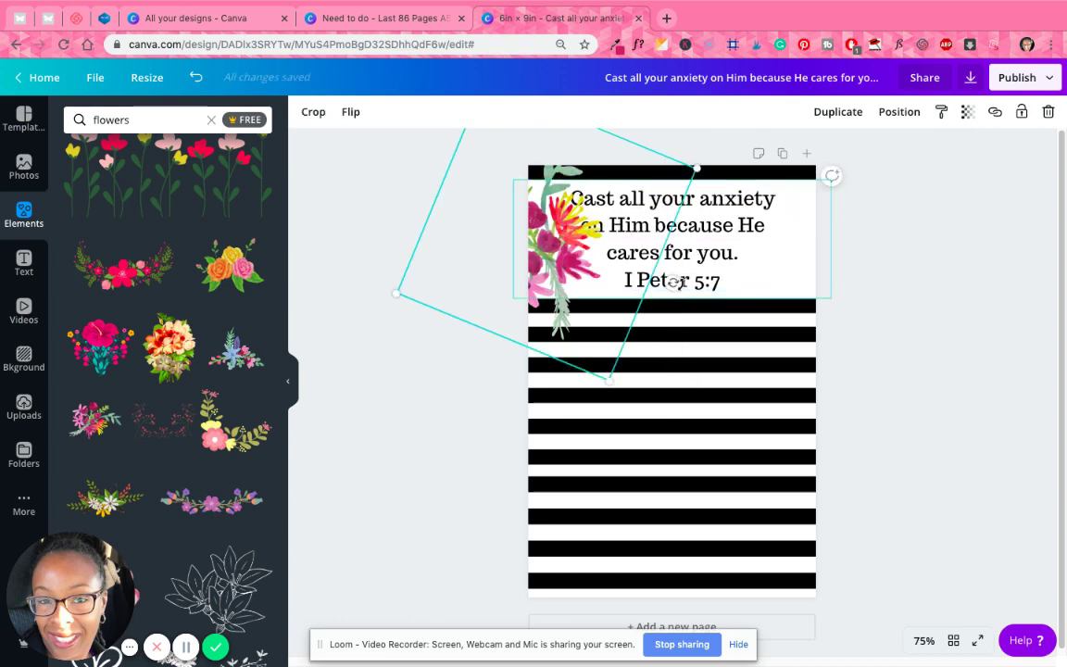
{"action": "left_click", "coordinate": [834, 115]}
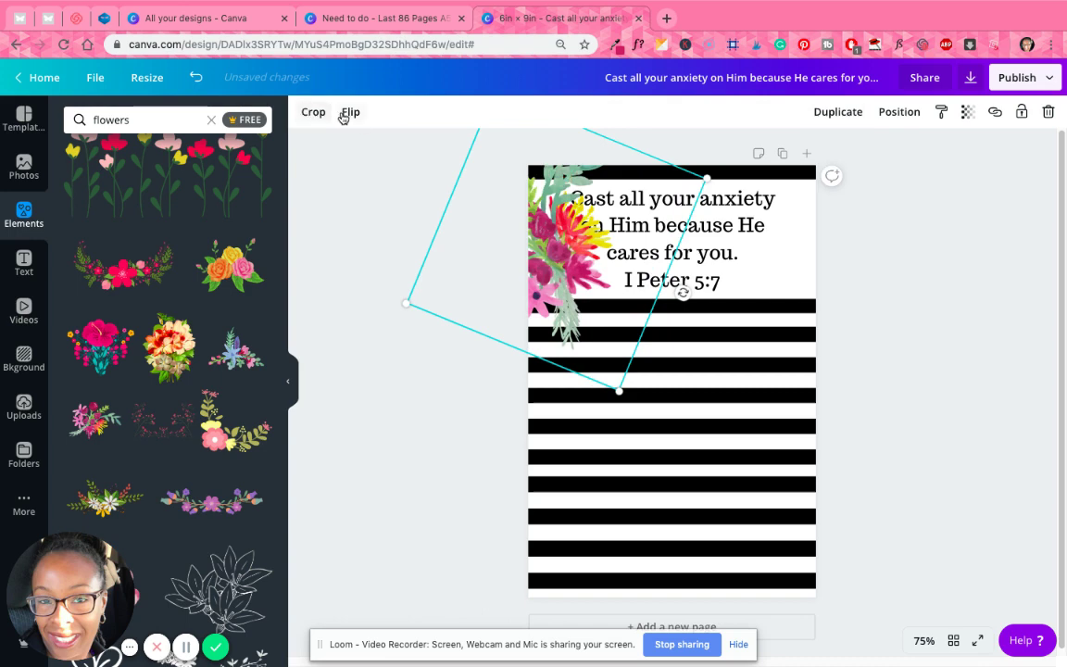
{"action": "left_click", "coordinate": [350, 112]}
{"action": "left_click", "coordinate": [389, 145]}
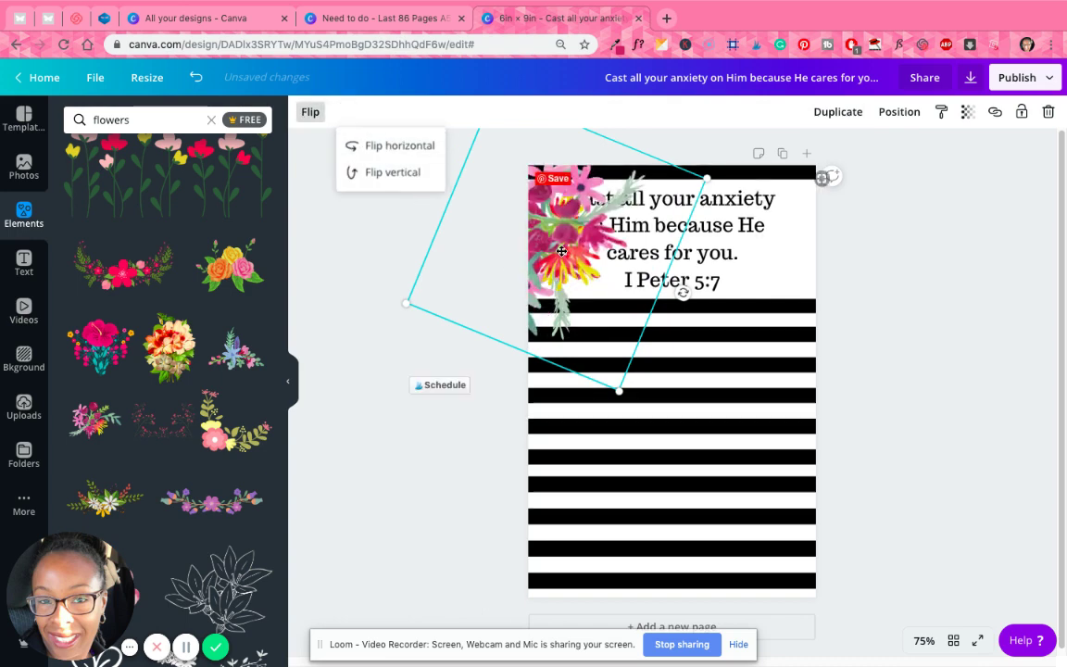
{"action": "left_click_drag", "start_coordinate": [554, 281], "coordinate": [775, 295]}
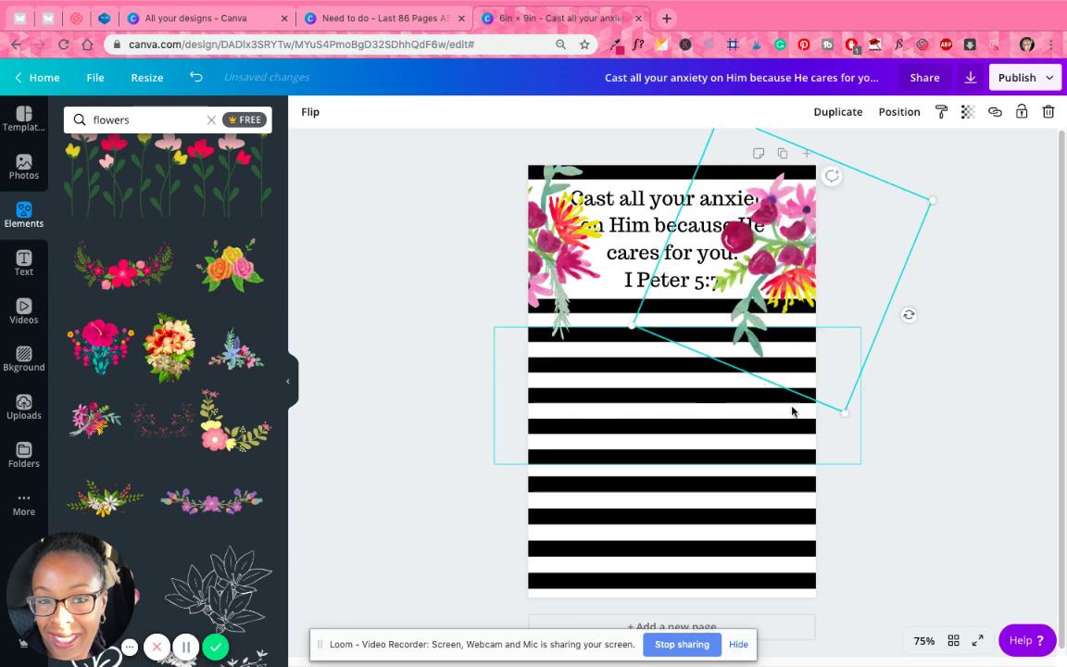
Straighten the bouquet copy and flip it vertically, placing it over the page's upper-right corner.
{"action": "left_click_drag", "start_coordinate": [908, 314], "coordinate": [899, 260]}
{"action": "left_click", "coordinate": [310, 111]}
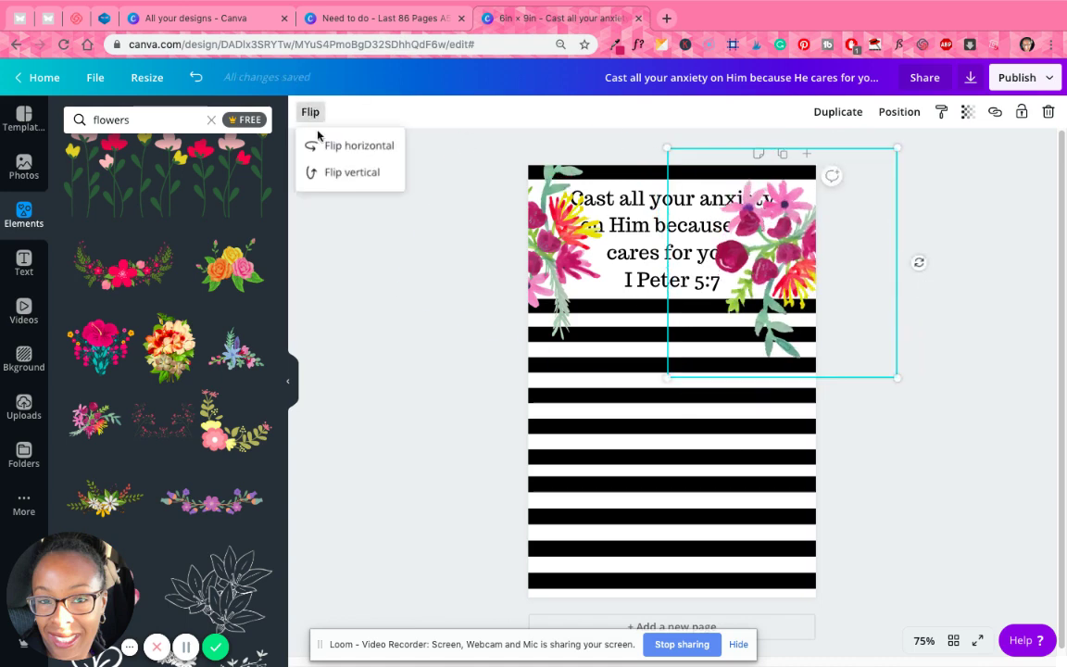
{"action": "left_click", "coordinate": [332, 172]}
{"action": "left_click_drag", "start_coordinate": [777, 253], "coordinate": [786, 226]}
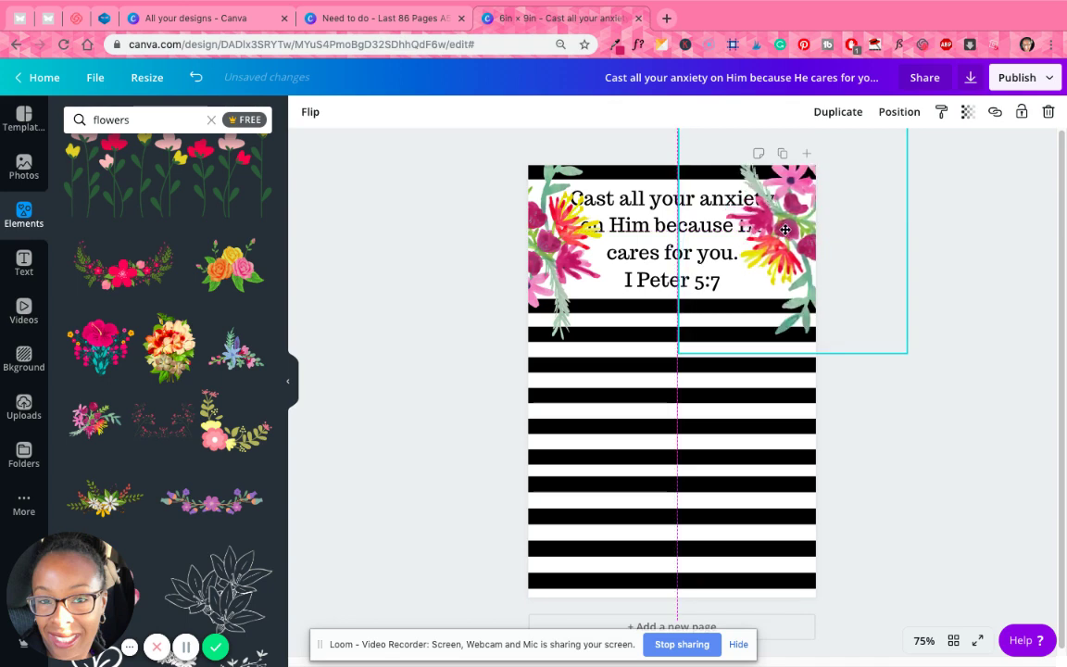
Nudge the left bouquet outward and scale the verse down to about size 18.6, positioned between the two bouquets.
{"action": "left_click", "coordinate": [655, 226]}
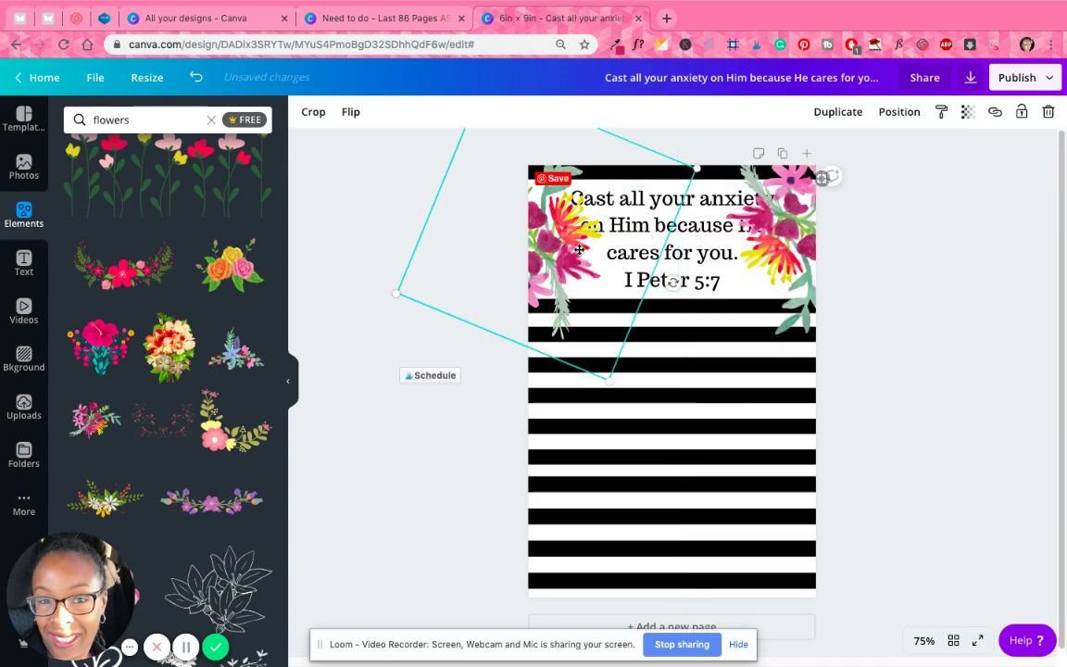
{"action": "left_click_drag", "start_coordinate": [519, 223], "coordinate": [573, 245]}
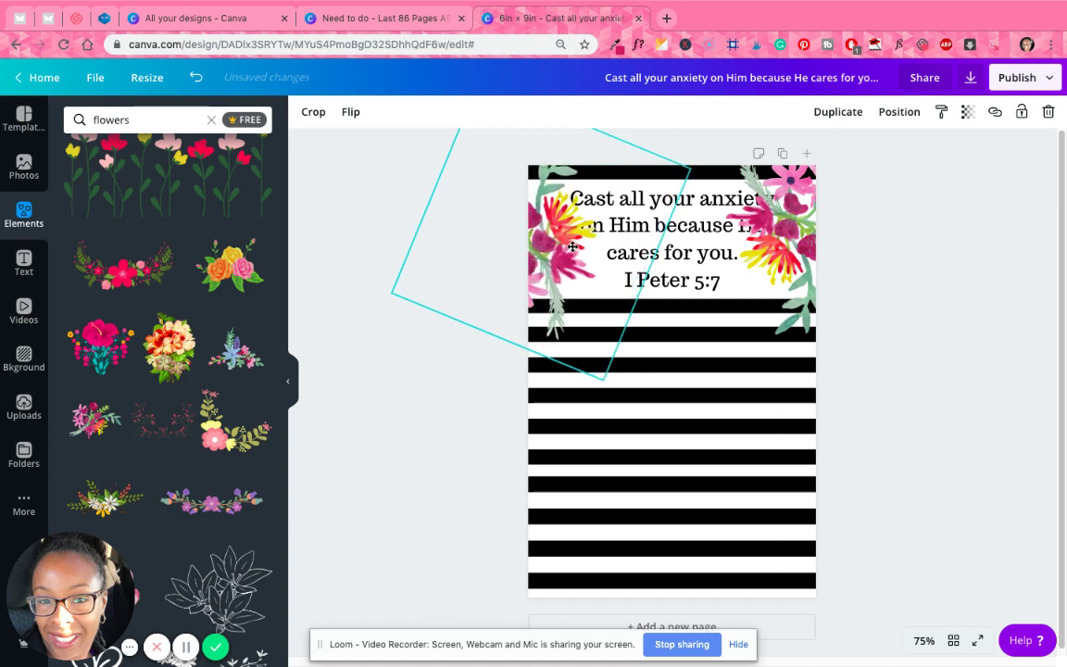
{"action": "left_click", "coordinate": [666, 246]}
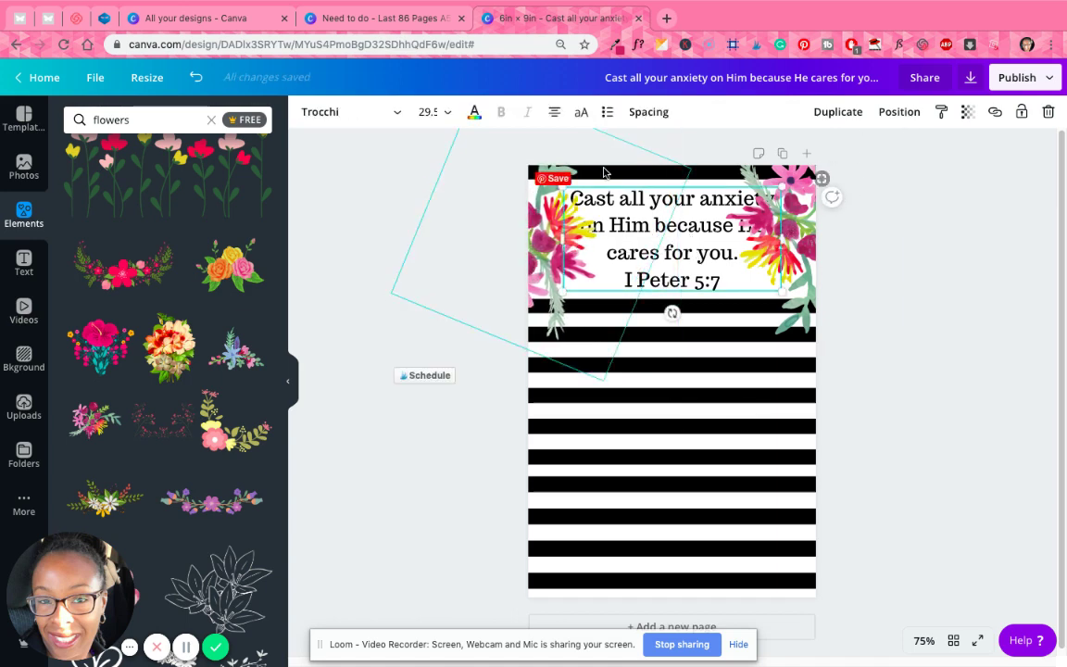
{"action": "left_click_drag", "start_coordinate": [783, 289], "coordinate": [637, 213]}
{"action": "left_click", "coordinate": [839, 279]}
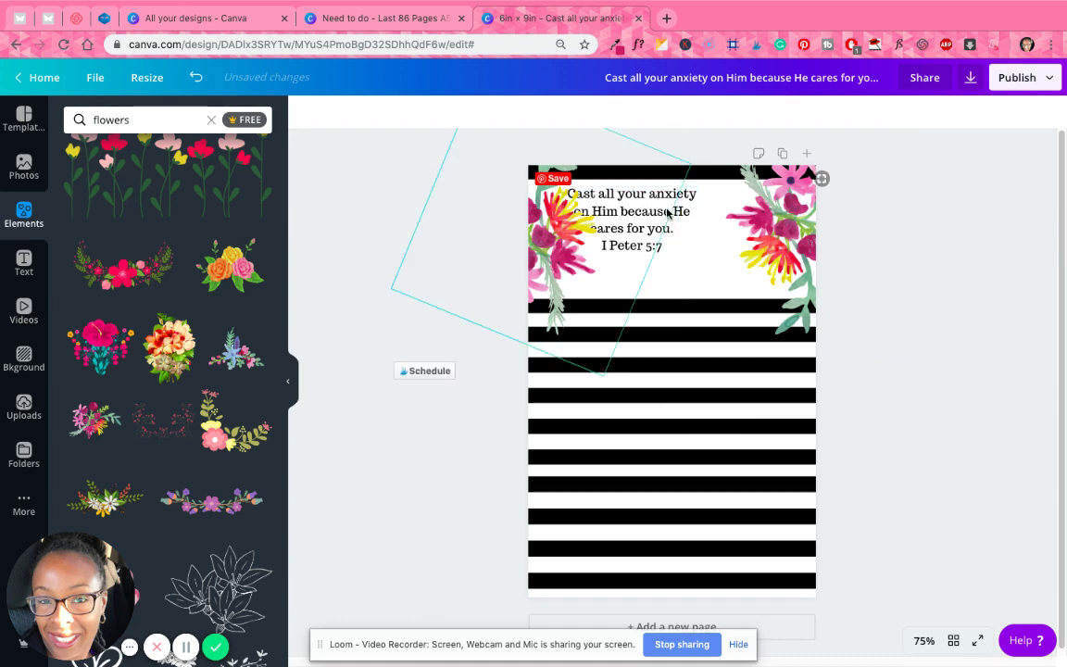
{"action": "left_click_drag", "start_coordinate": [679, 212], "coordinate": [701, 241]}
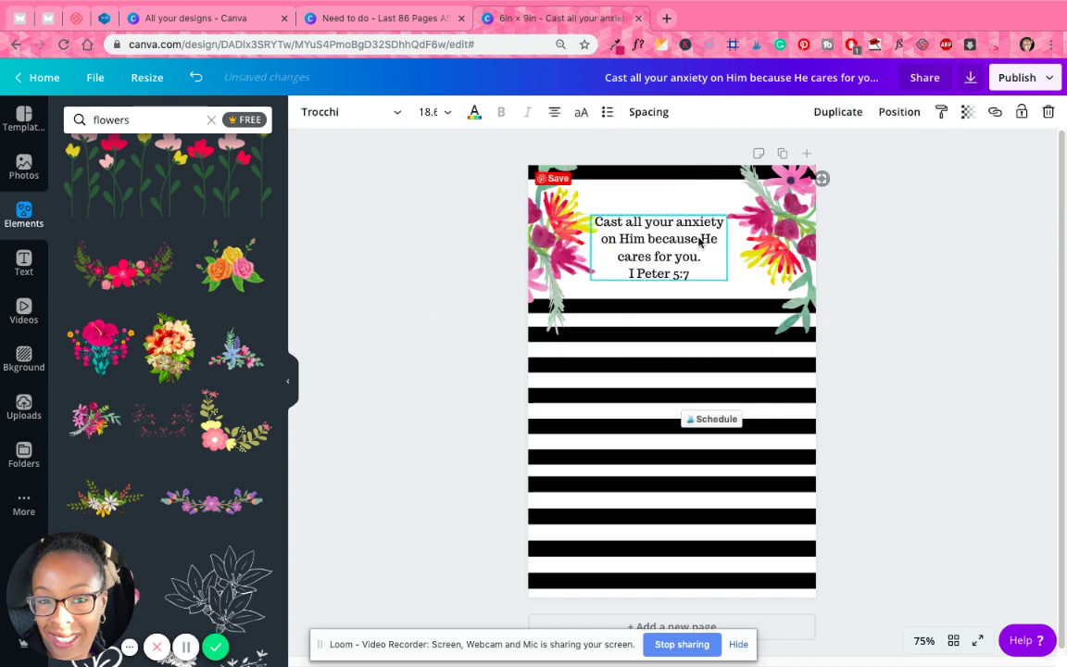
Reposition the verse between the two bouquets and enlarge it to about size 26.5, filling the white band's height.
{"action": "left_click", "coordinate": [692, 227]}
{"action": "left_click", "coordinate": [674, 226]}
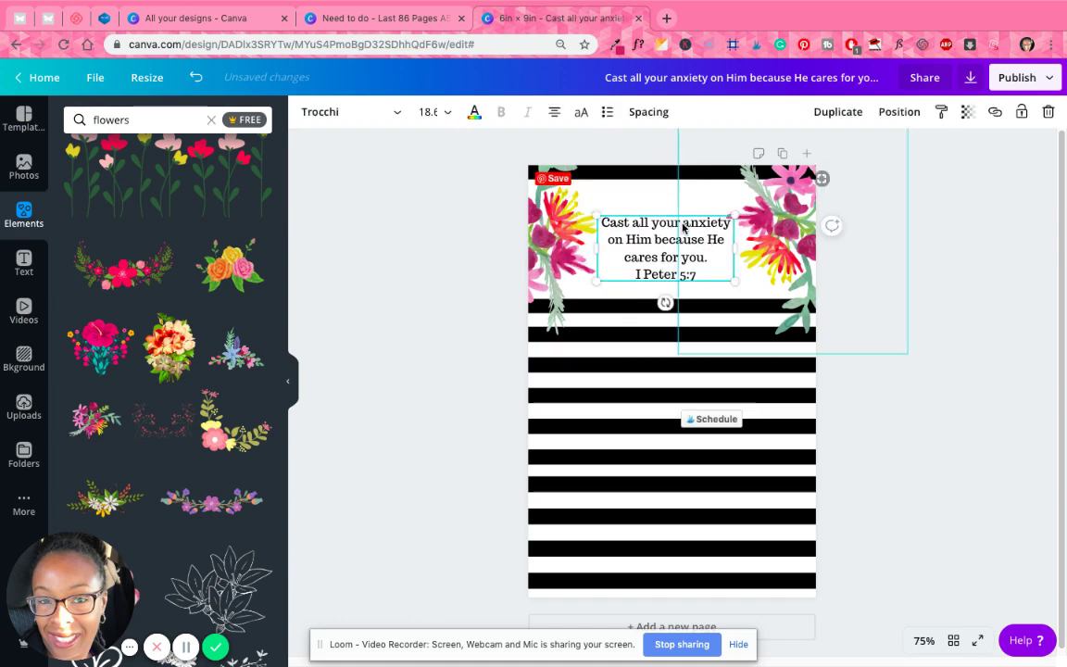
{"action": "left_click", "coordinate": [685, 228]}
{"action": "left_click", "coordinate": [674, 225]}
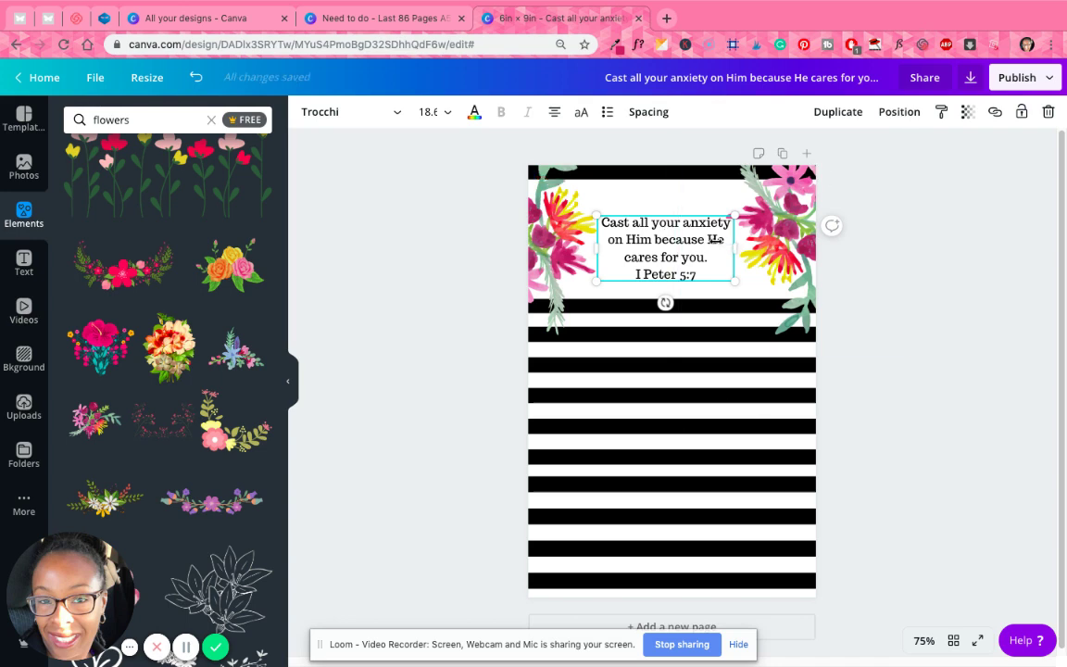
{"action": "left_click_drag", "start_coordinate": [715, 239], "coordinate": [769, 184]}
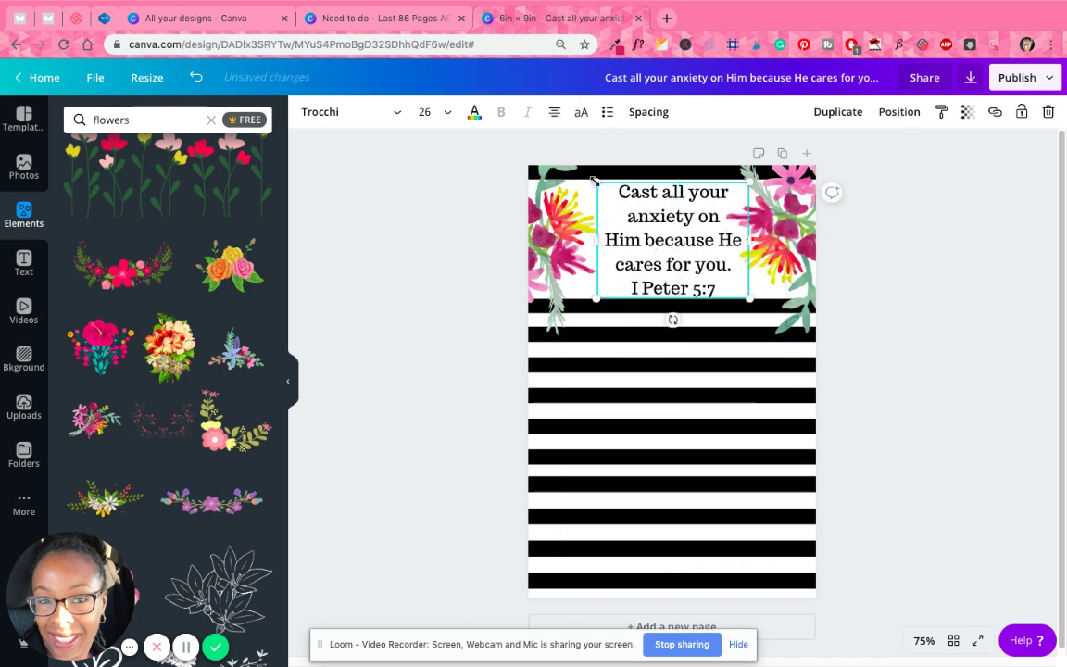
{"action": "left_click_drag", "start_coordinate": [595, 182], "coordinate": [592, 179]}
{"action": "left_click", "coordinate": [887, 288]}
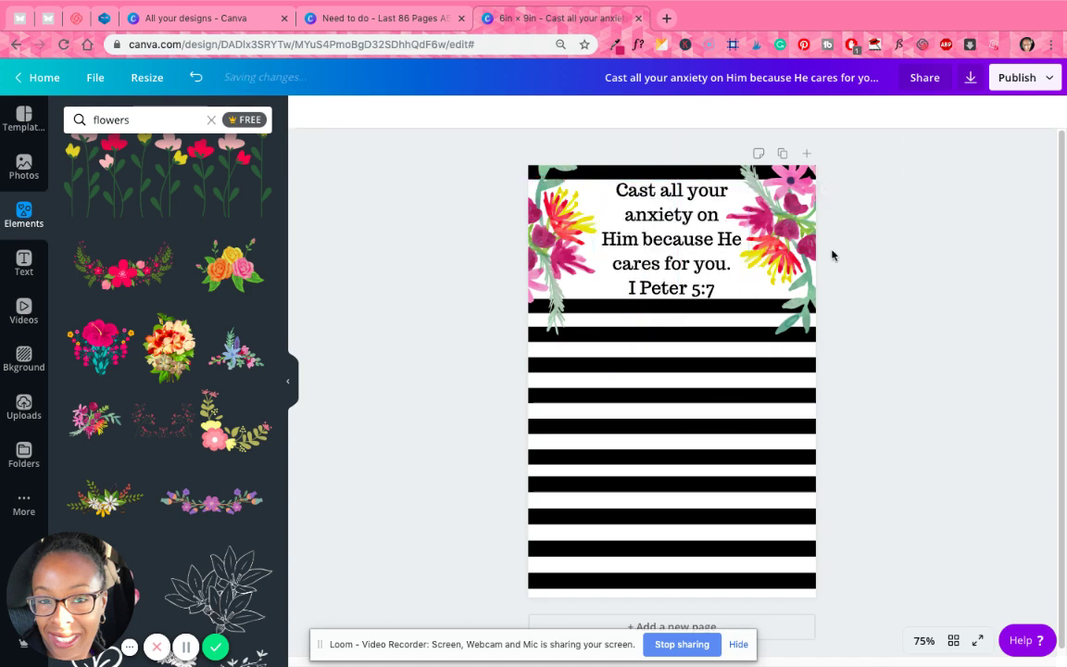
Nudge both bouquets to frame the verse, shifting the right one outward and slightly up, and center the verse horizontally.
{"action": "left_click_drag", "start_coordinate": [832, 255], "coordinate": [844, 255]}
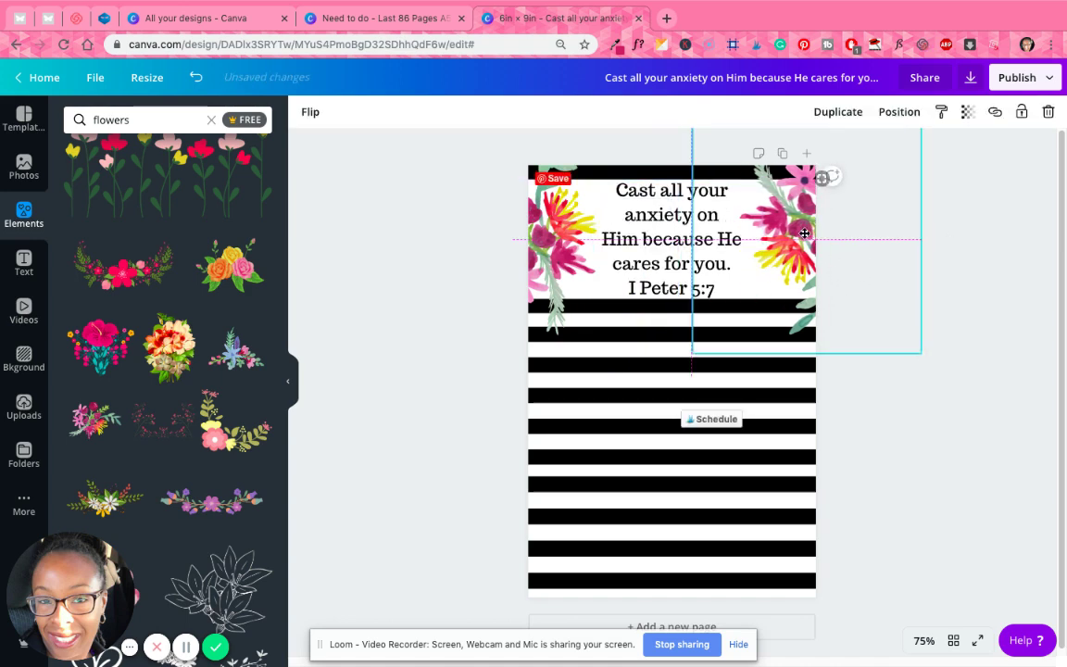
{"action": "left_click", "coordinate": [665, 232]}
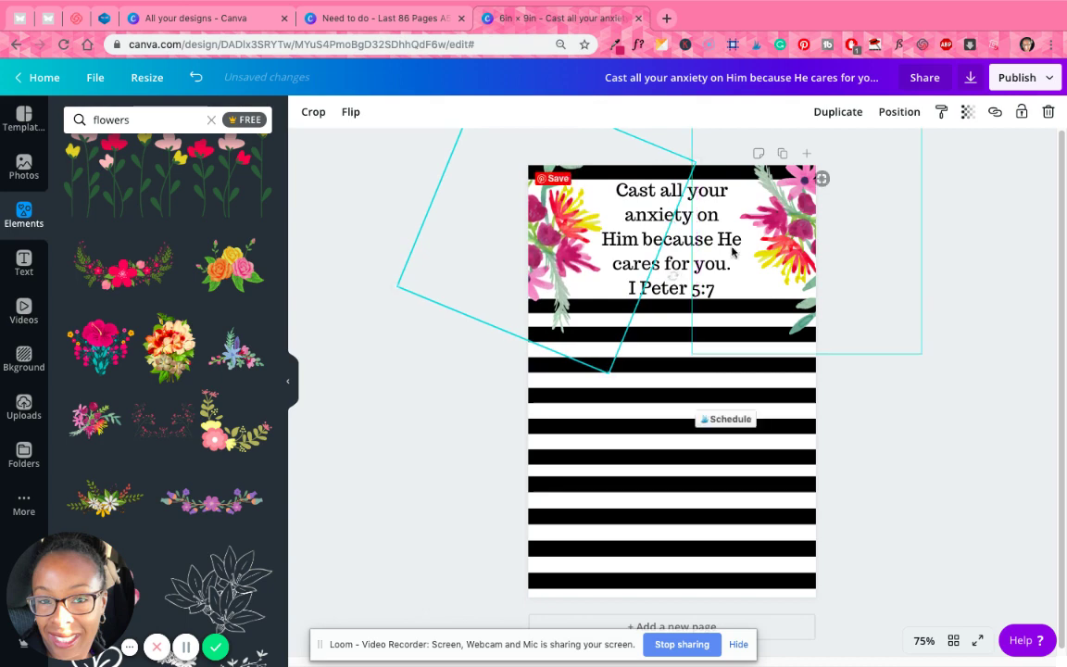
{"action": "left_click", "coordinate": [680, 248]}
{"action": "left_click_drag", "start_coordinate": [680, 249], "coordinate": [678, 245]}
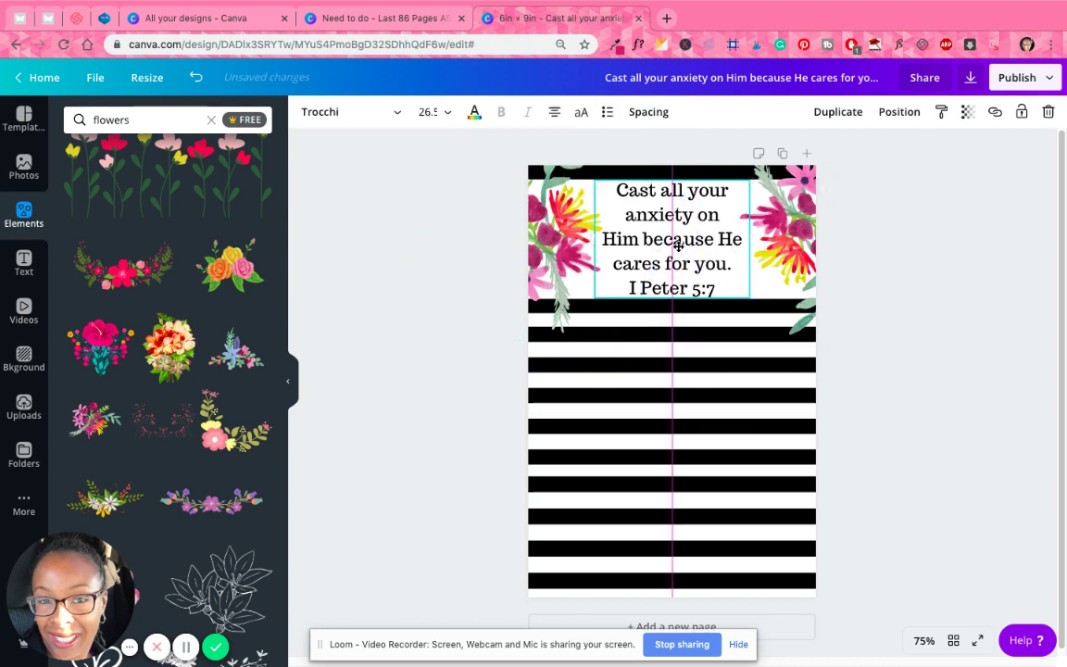
{"action": "left_click", "coordinate": [887, 328]}
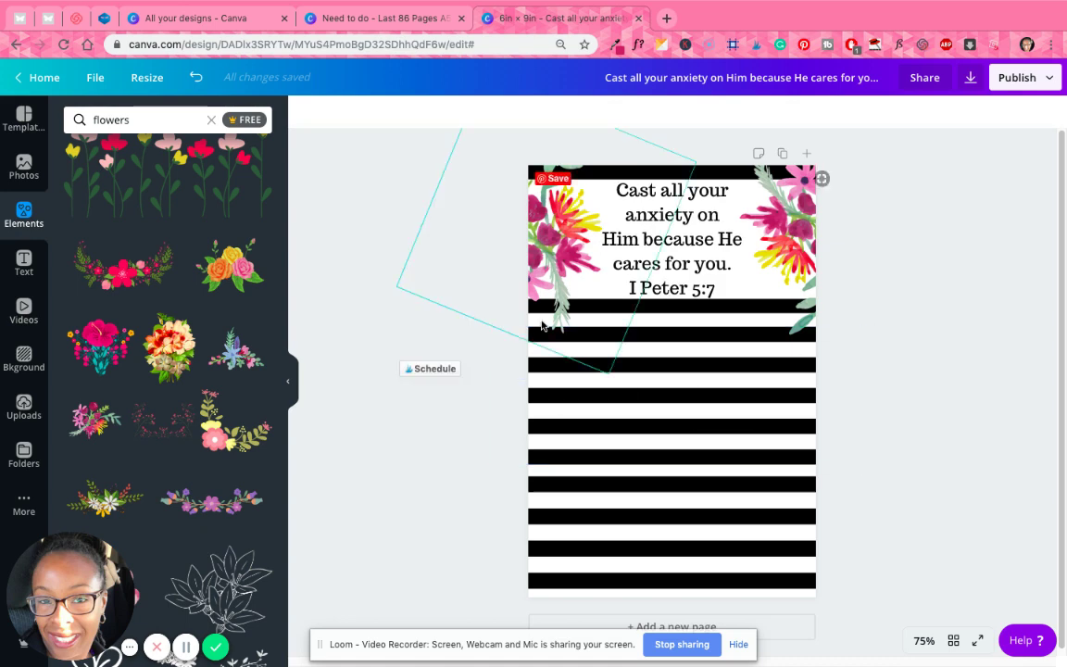
{"action": "left_click", "coordinate": [799, 274]}
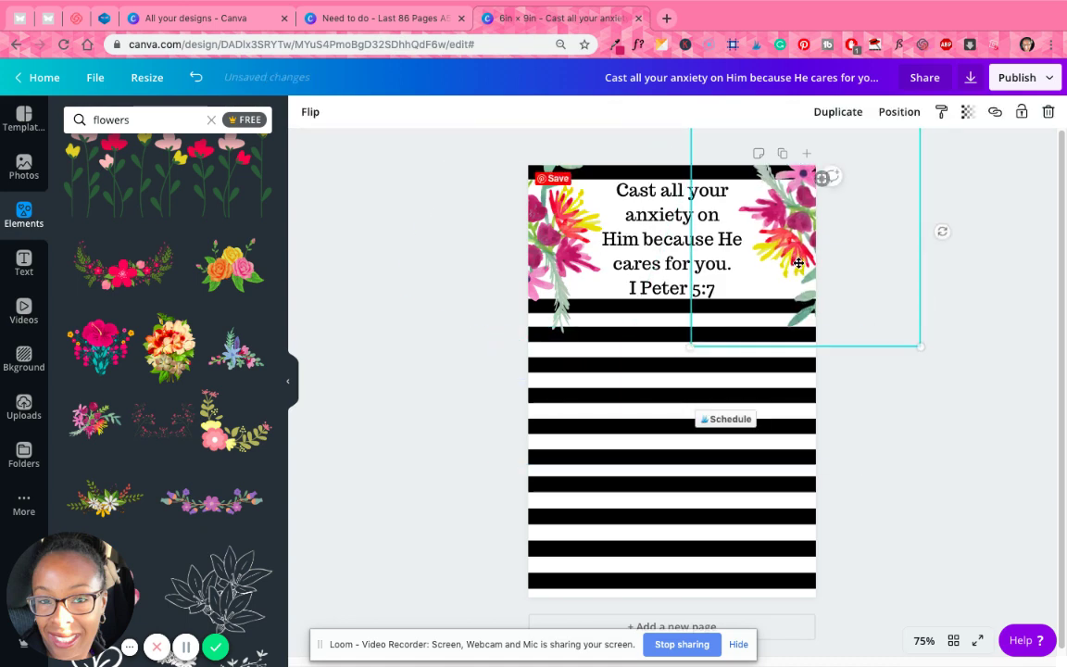
{"action": "left_click", "coordinate": [956, 421]}
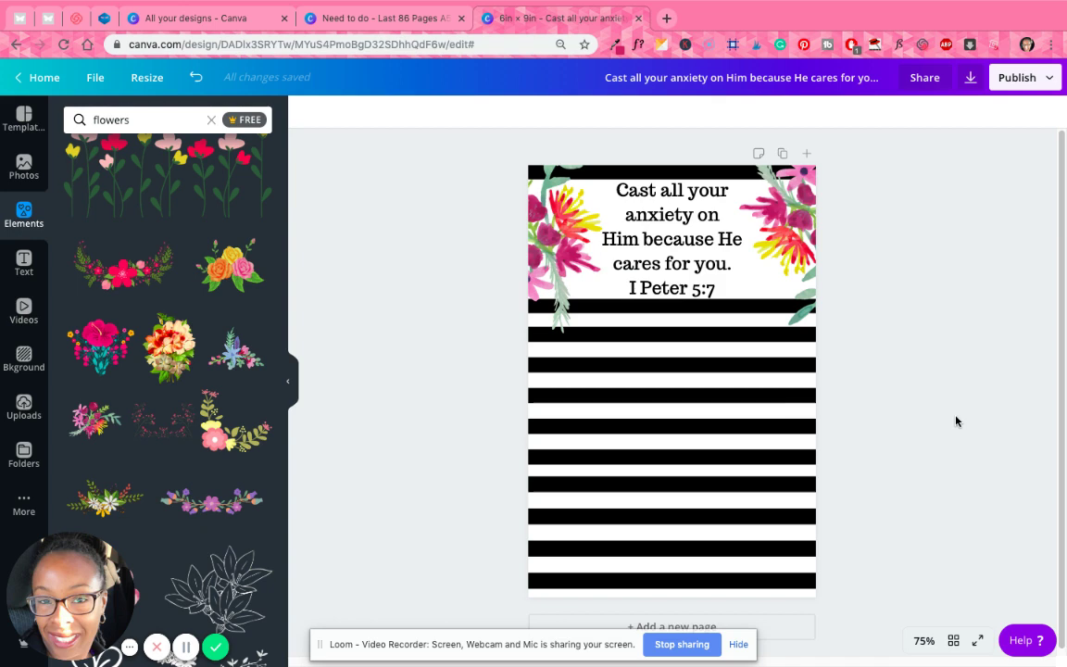
Delete the reference line "I Peter 5:7" from the end of the verse.
{"action": "left_click", "coordinate": [644, 263]}
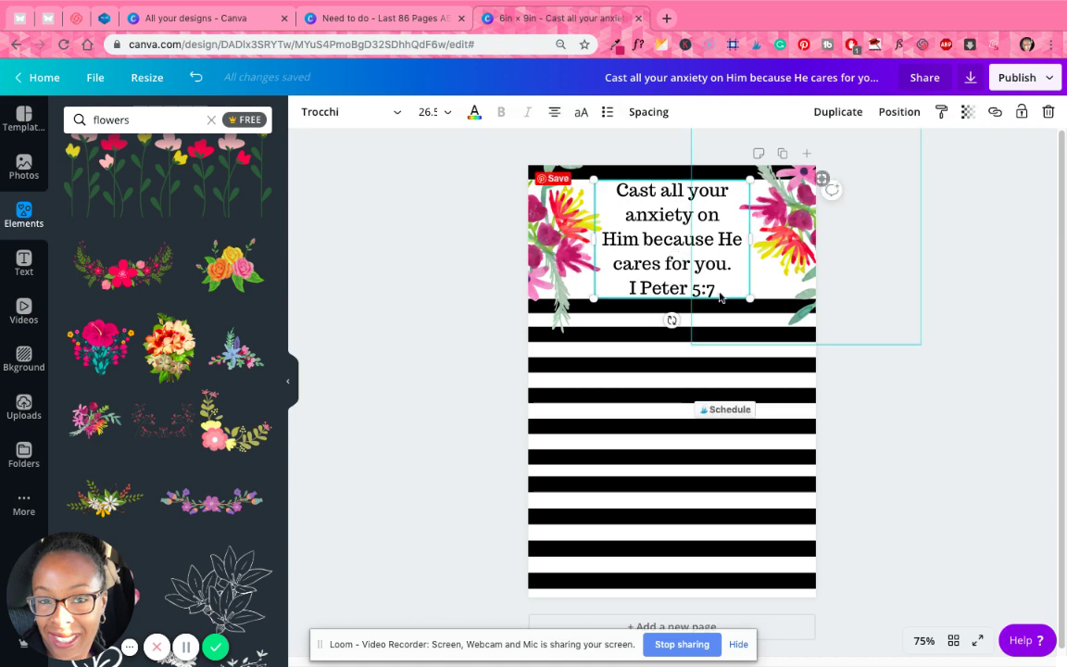
{"action": "left_click", "coordinate": [652, 269]}
{"action": "left_click", "coordinate": [655, 275]}
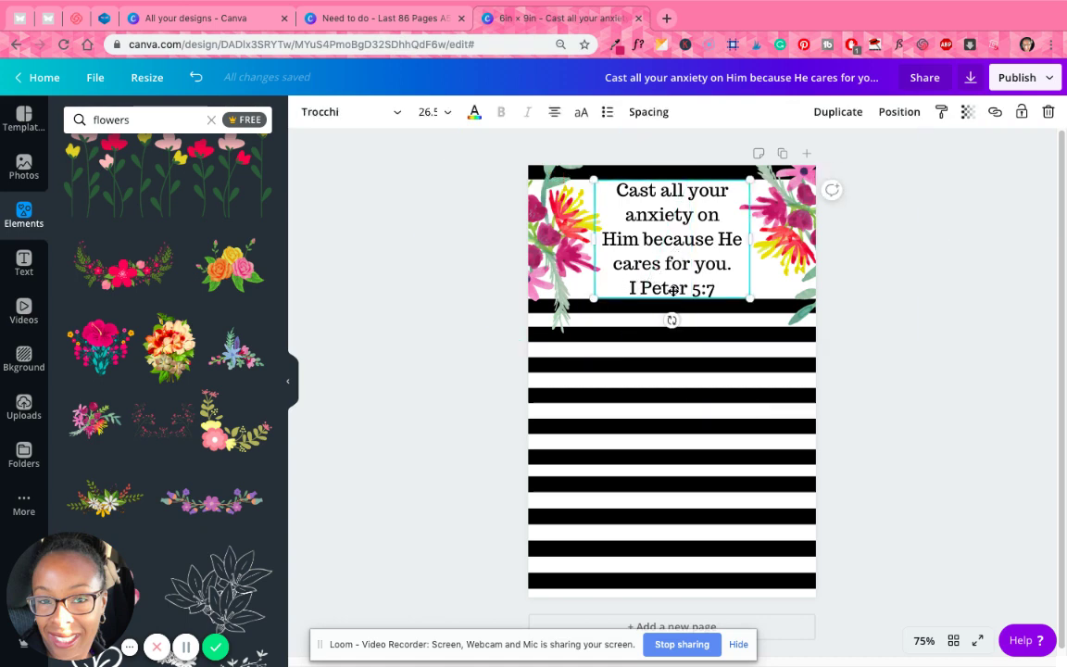
{"action": "left_click_drag", "start_coordinate": [633, 287], "coordinate": [729, 300]}
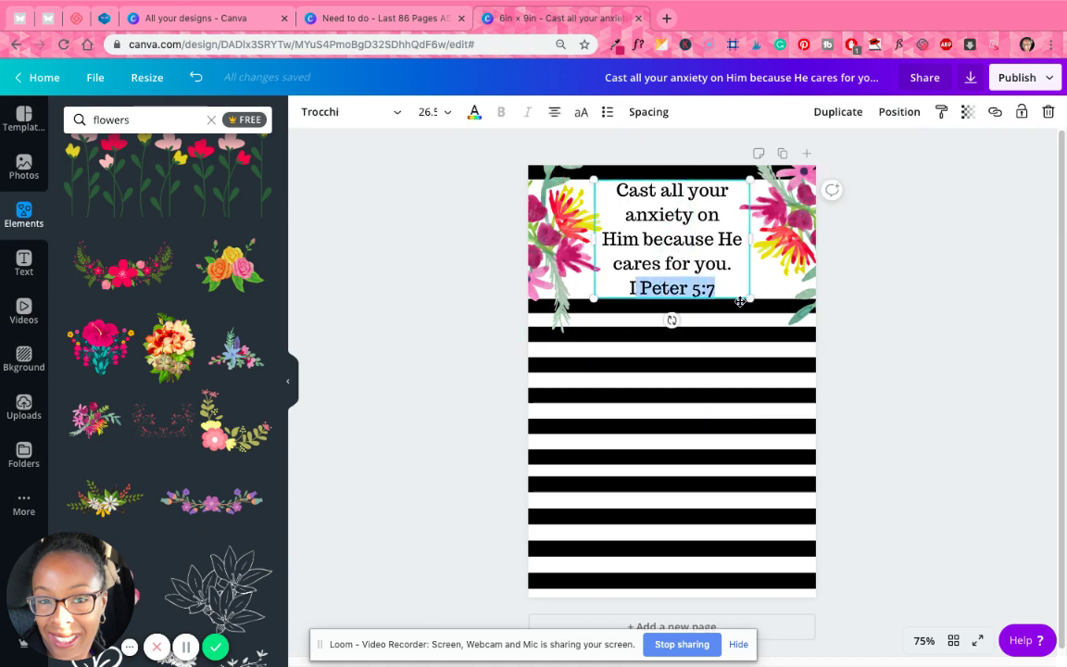
{"action": "key", "text": "BackSpace"}
{"action": "key", "text": "BackSpace"}
{"action": "key", "text": "BackSpace"}
{"action": "key", "text": "BackSpace"}
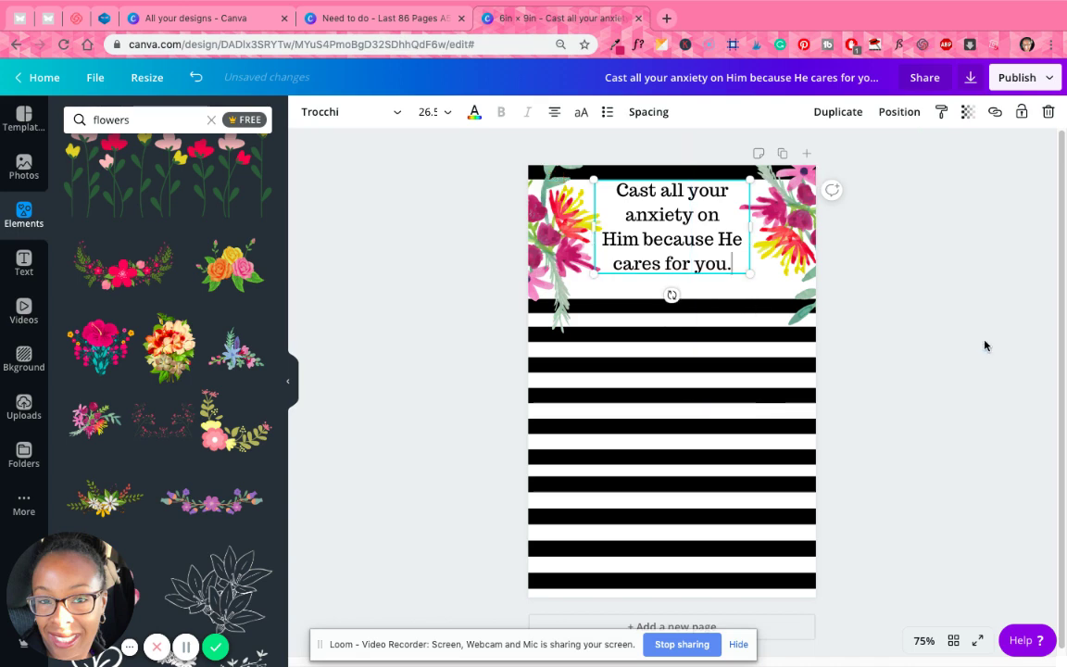
Enlarge the verse to about size 32.8 and reposition it within the white band.
{"action": "left_click", "coordinate": [674, 268]}
{"action": "left_click", "coordinate": [679, 260]}
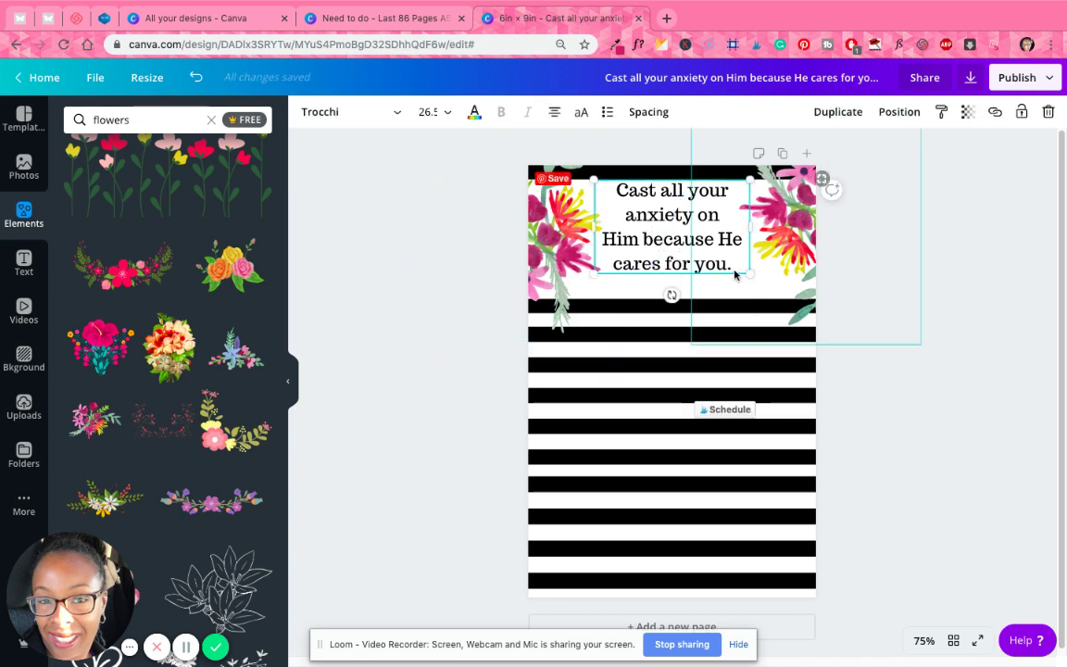
{"action": "left_click_drag", "start_coordinate": [750, 274], "coordinate": [786, 297]}
{"action": "left_click_drag", "start_coordinate": [714, 259], "coordinate": [661, 252]}
{"action": "left_click", "coordinate": [675, 278]}
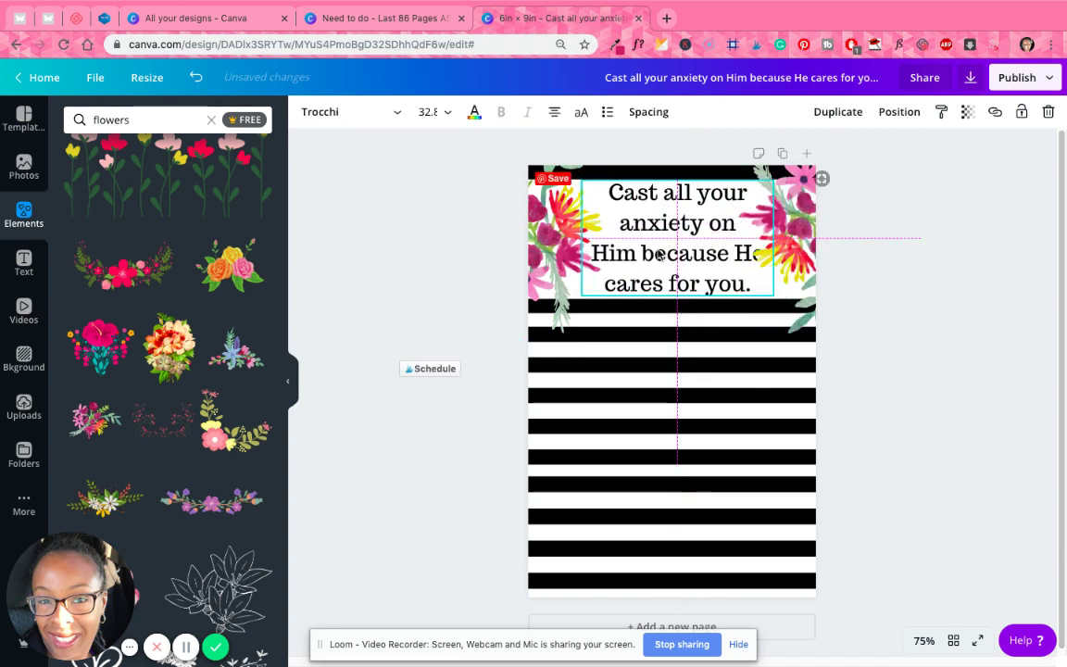
{"action": "left_click", "coordinate": [898, 112]}
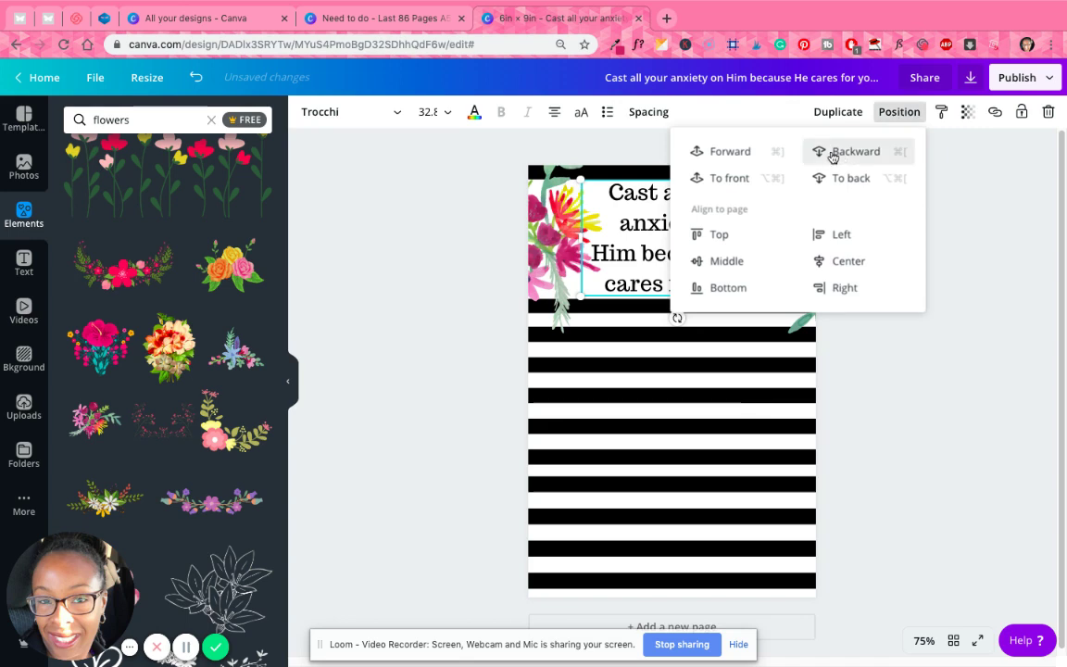
{"action": "left_click", "coordinate": [944, 338]}
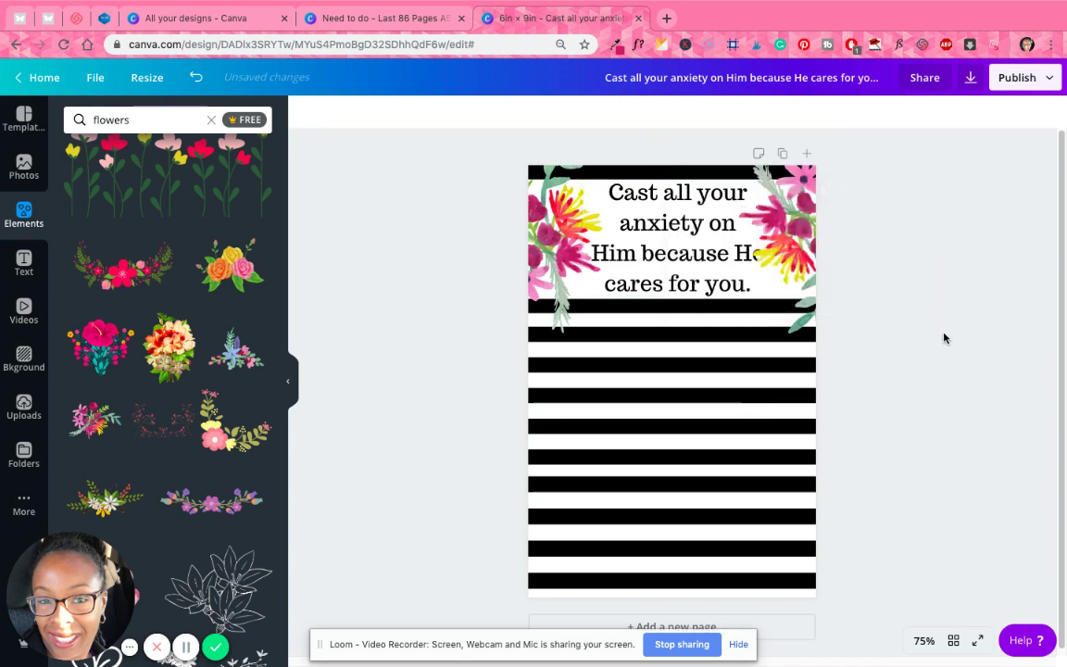
{"action": "left_click", "coordinate": [662, 209]}
{"action": "left_click", "coordinate": [851, 113]}
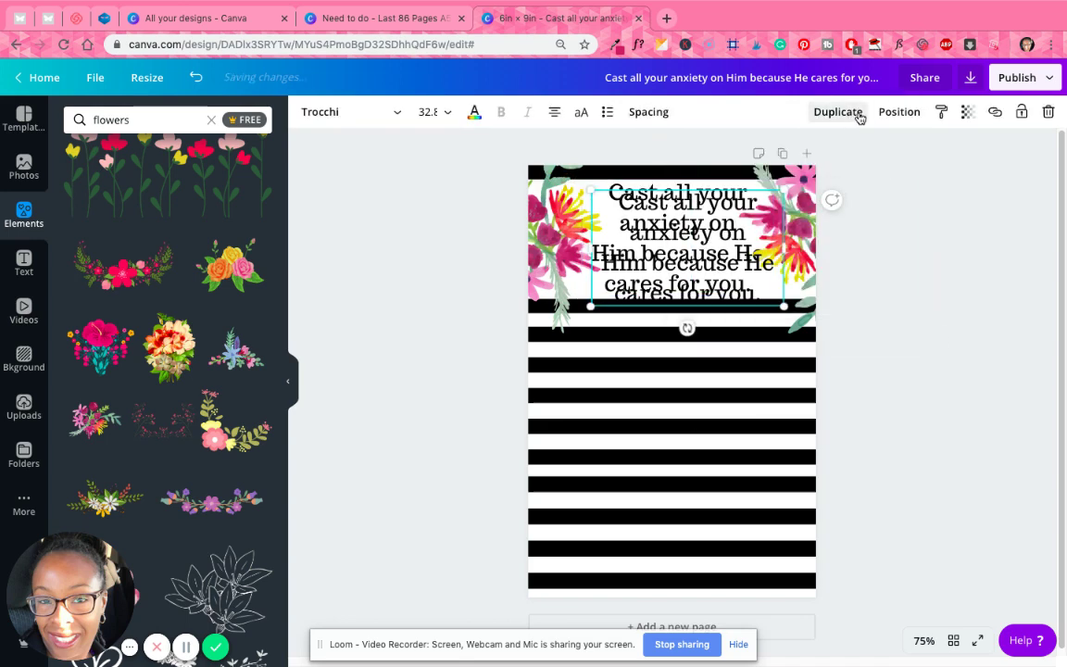
{"action": "left_click", "coordinate": [205, 80]}
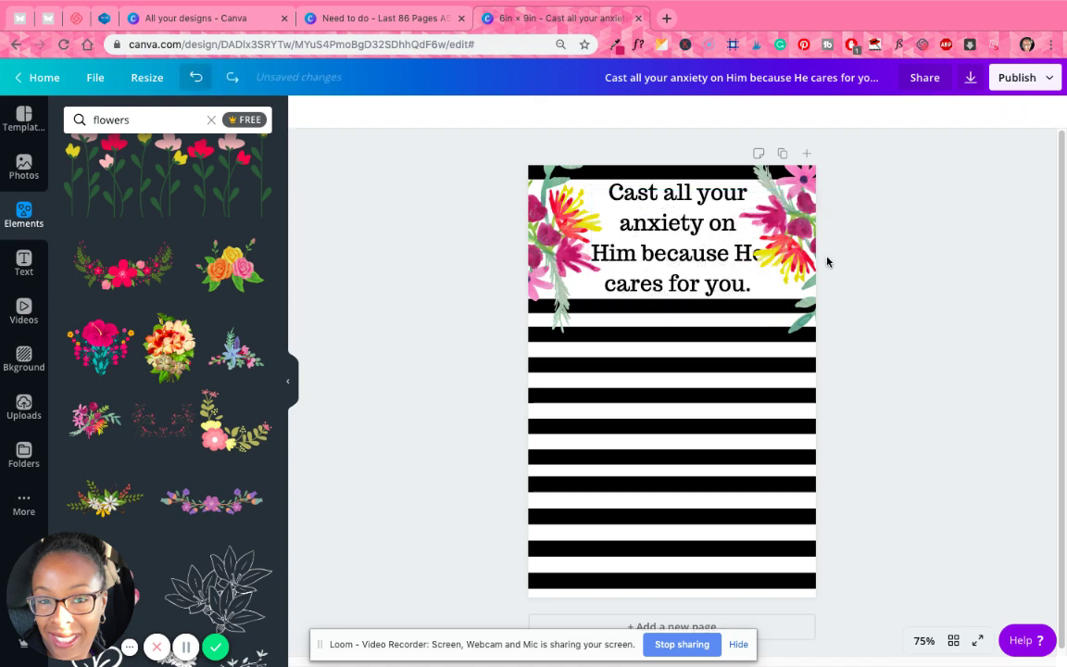
Bring the verse forward in front of the right bouquet and center it horizontally on the page.
{"action": "left_click", "coordinate": [892, 119]}
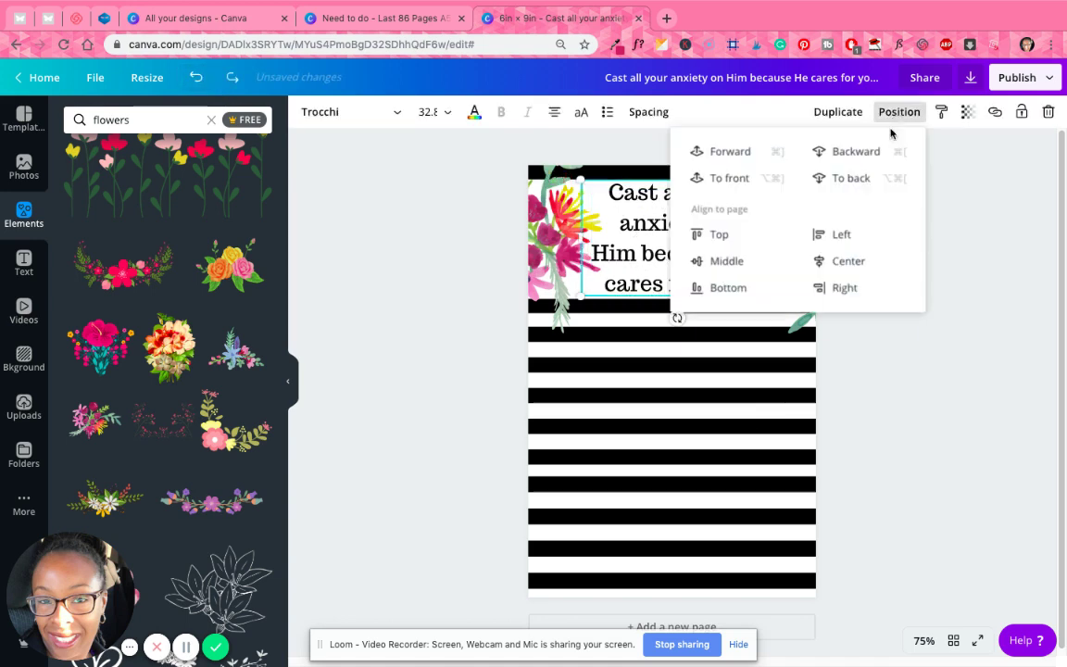
{"action": "left_click", "coordinate": [729, 155]}
{"action": "left_click", "coordinate": [988, 371]}
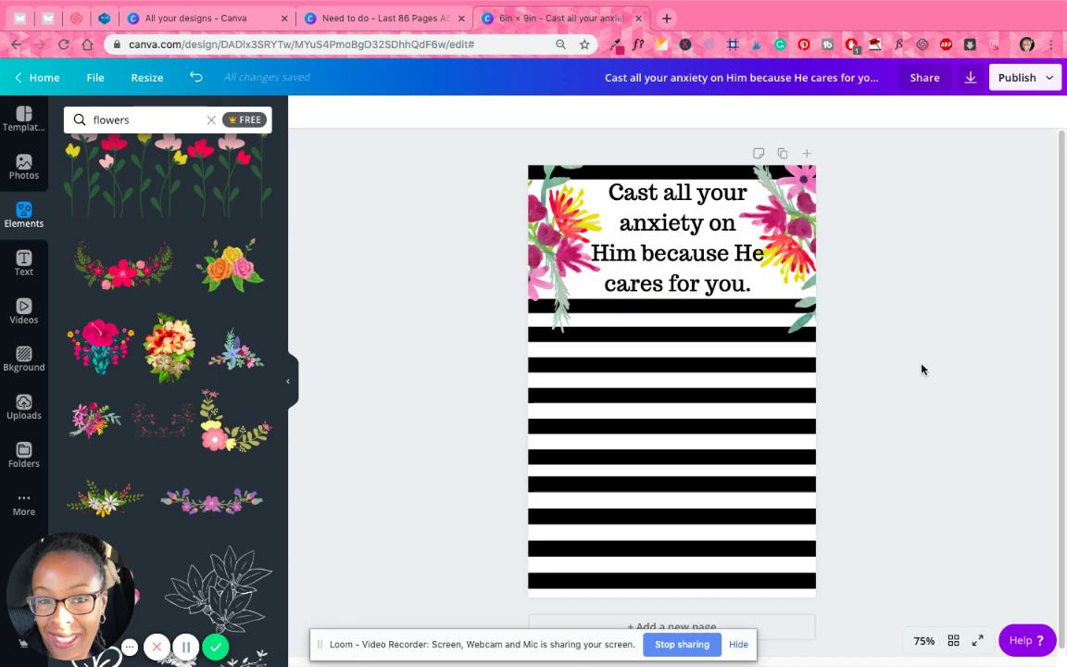
{"action": "left_click_drag", "start_coordinate": [684, 265], "coordinate": [679, 264]}
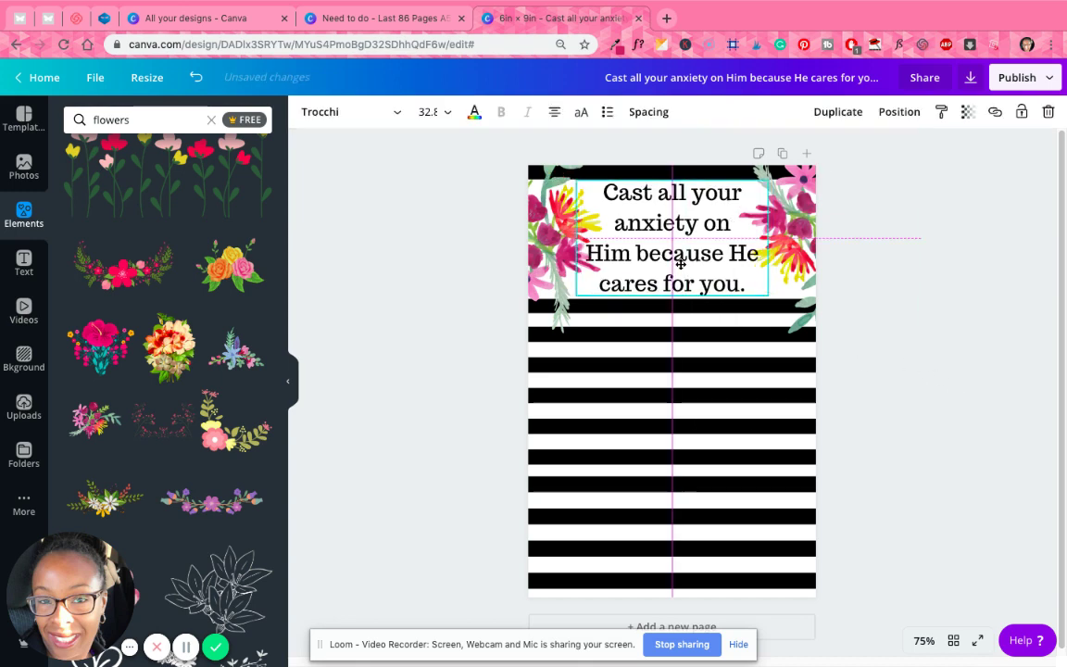
Delete both watercolor bouquets from the sides of the white band.
{"action": "scroll", "coordinate": [231, 389], "scroll_direction": "down", "scroll_amount": 3}
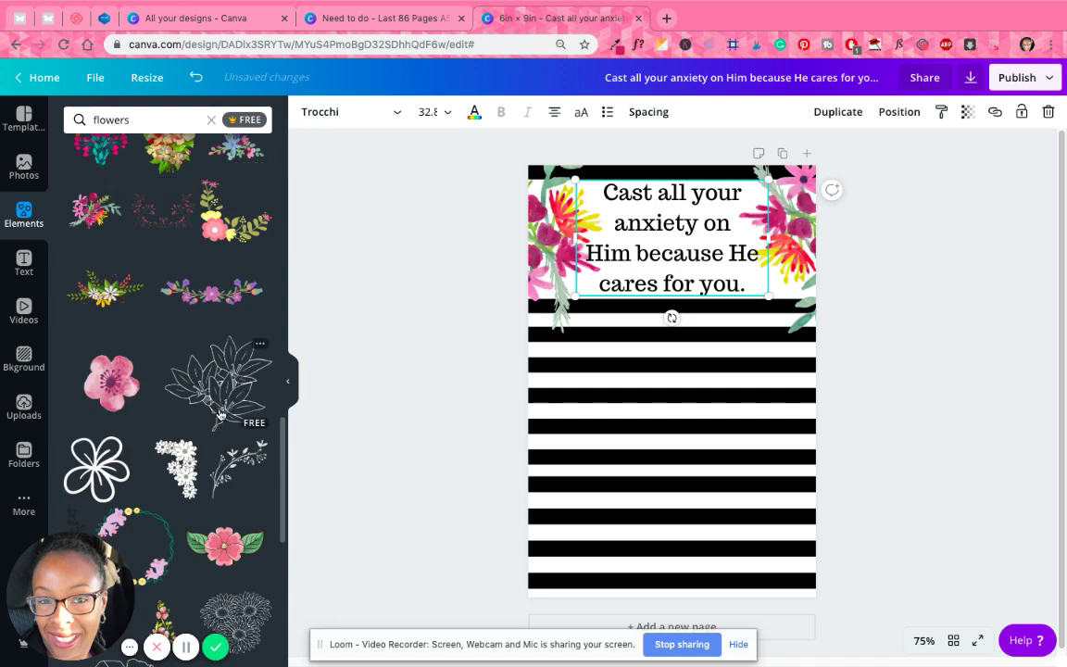
{"action": "scroll", "coordinate": [221, 414], "scroll_direction": "down", "scroll_amount": 3}
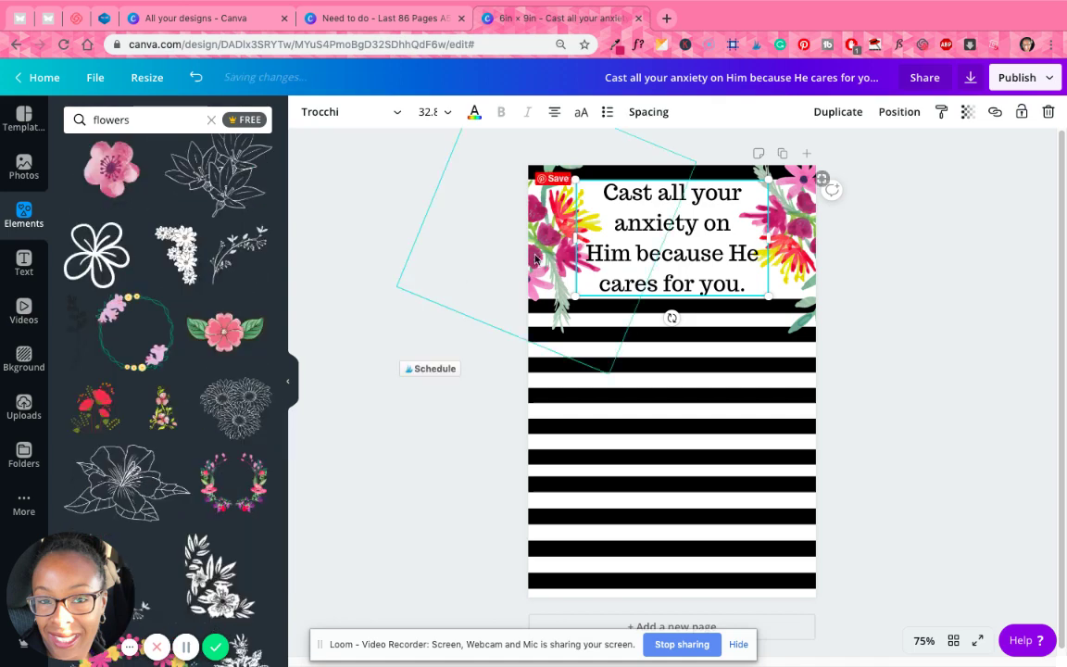
{"action": "left_click", "coordinate": [536, 259]}
{"action": "key", "text": "Delete"}
{"action": "left_click", "coordinate": [809, 179]}
{"action": "key", "text": "Delete"}
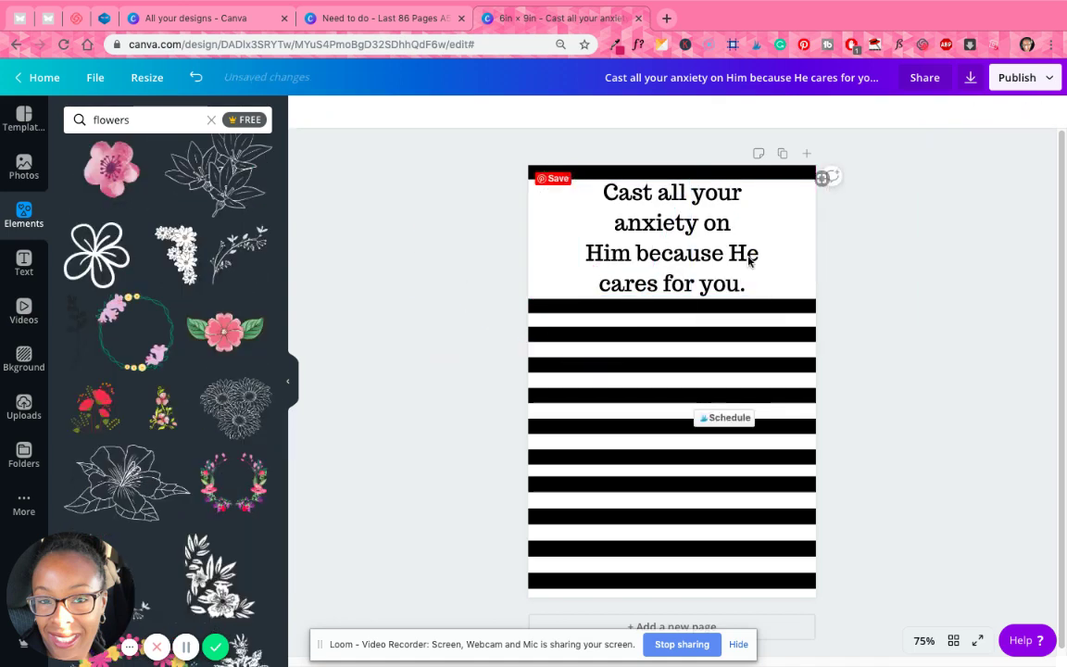
Add the white outlined five-petal flower from the flowers results and move it fully onto the page.
{"action": "left_click", "coordinate": [97, 253]}
{"action": "left_click_drag", "start_coordinate": [710, 373], "coordinate": [636, 264]}
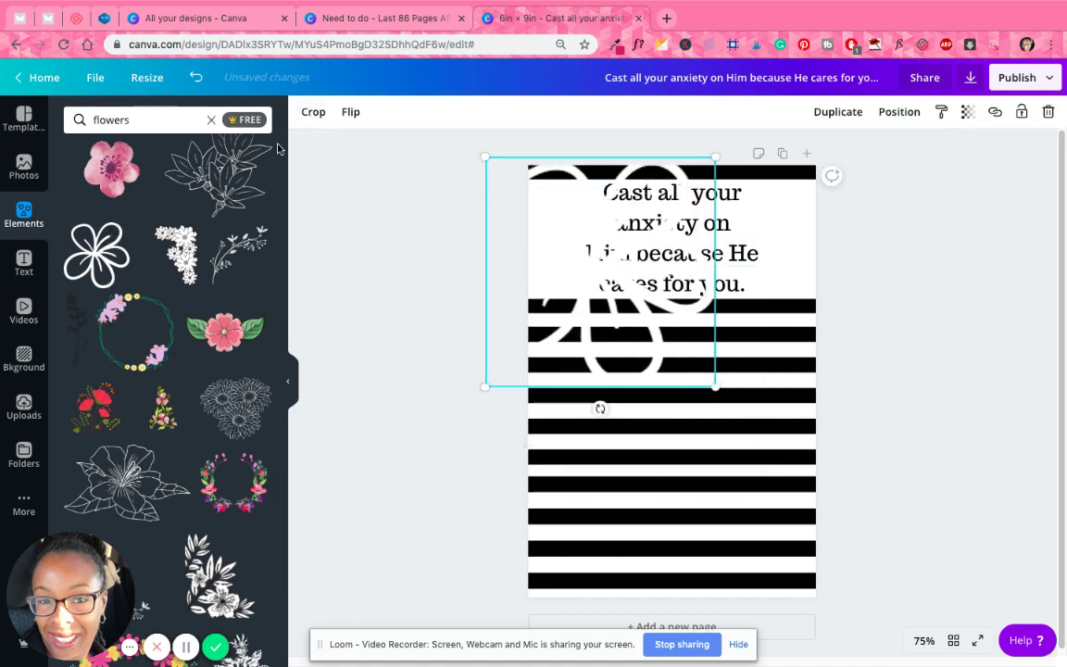
{"action": "left_click_drag", "start_coordinate": [631, 280], "coordinate": [674, 337]}
Recolor the outlined flower bright pink and shrink it into the upper-left corner of the white band.
{"action": "left_click", "coordinate": [308, 111]}
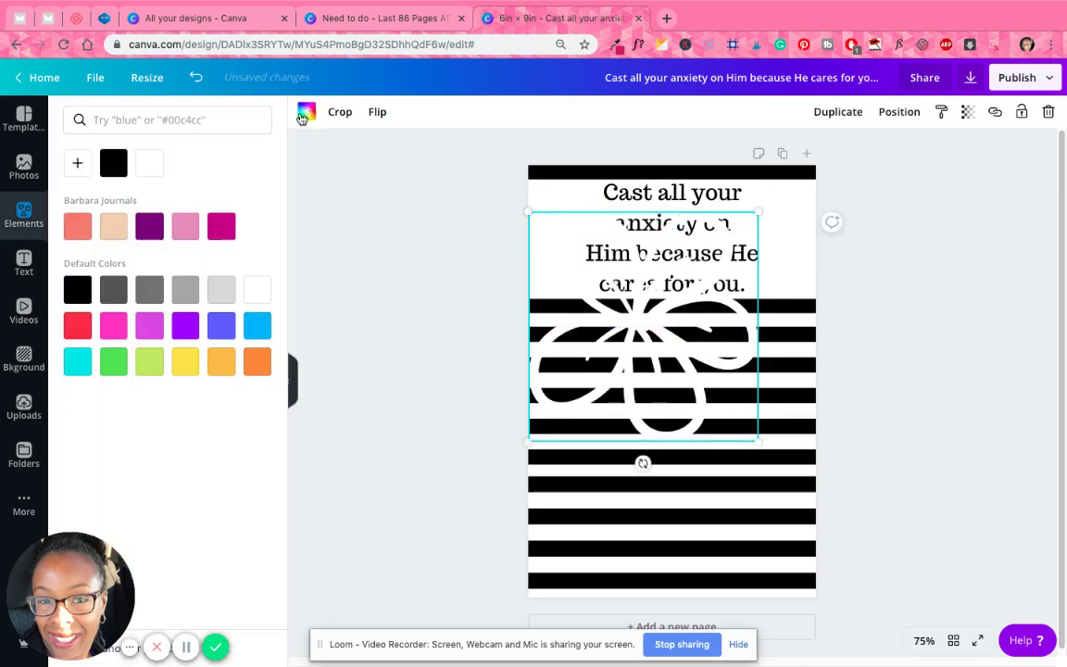
{"action": "left_click", "coordinate": [113, 326]}
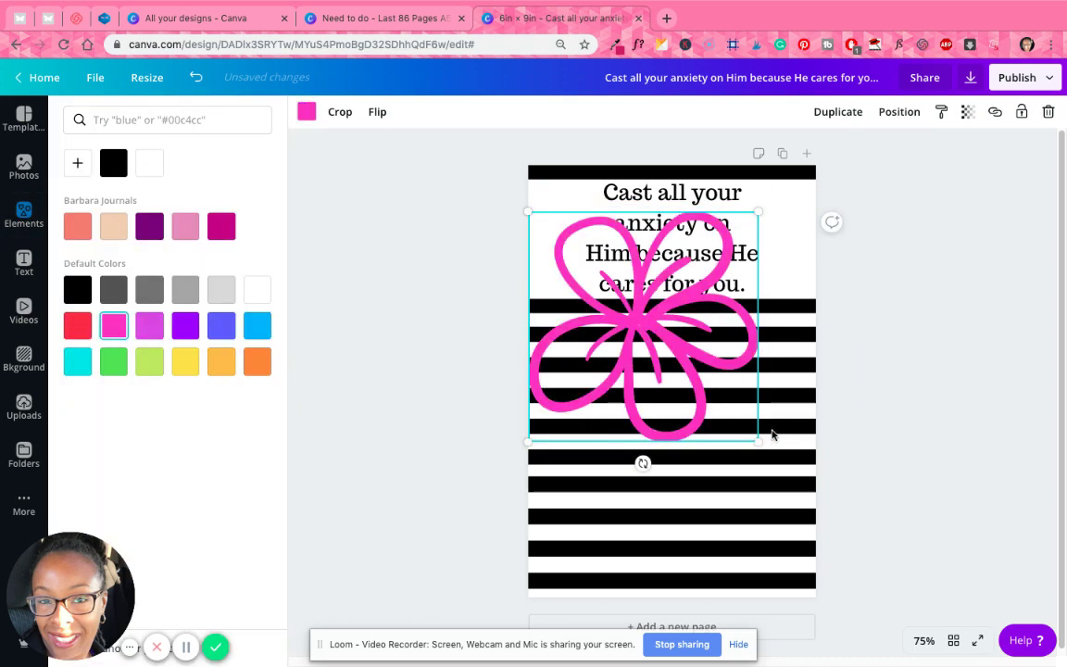
{"action": "left_click_drag", "start_coordinate": [697, 389], "coordinate": [587, 267]}
{"action": "left_click_drag", "start_coordinate": [558, 229], "coordinate": [556, 198]}
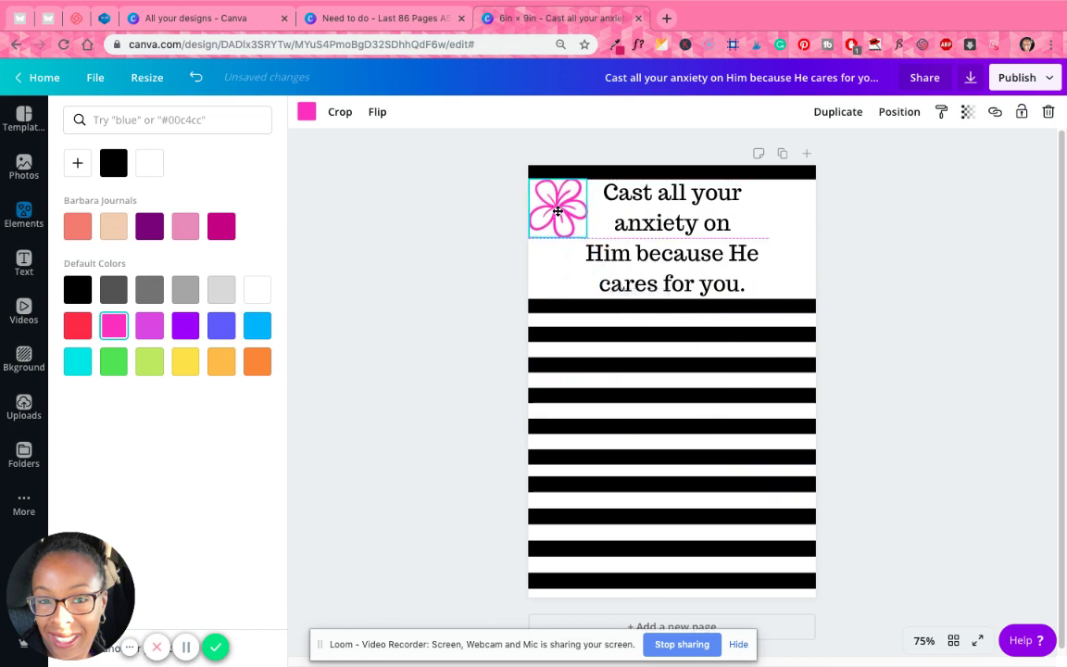
Duplicate the pink flower twice, placing one copy directly below the original and the other overlapping both at mid-height.
{"action": "left_click", "coordinate": [838, 112]}
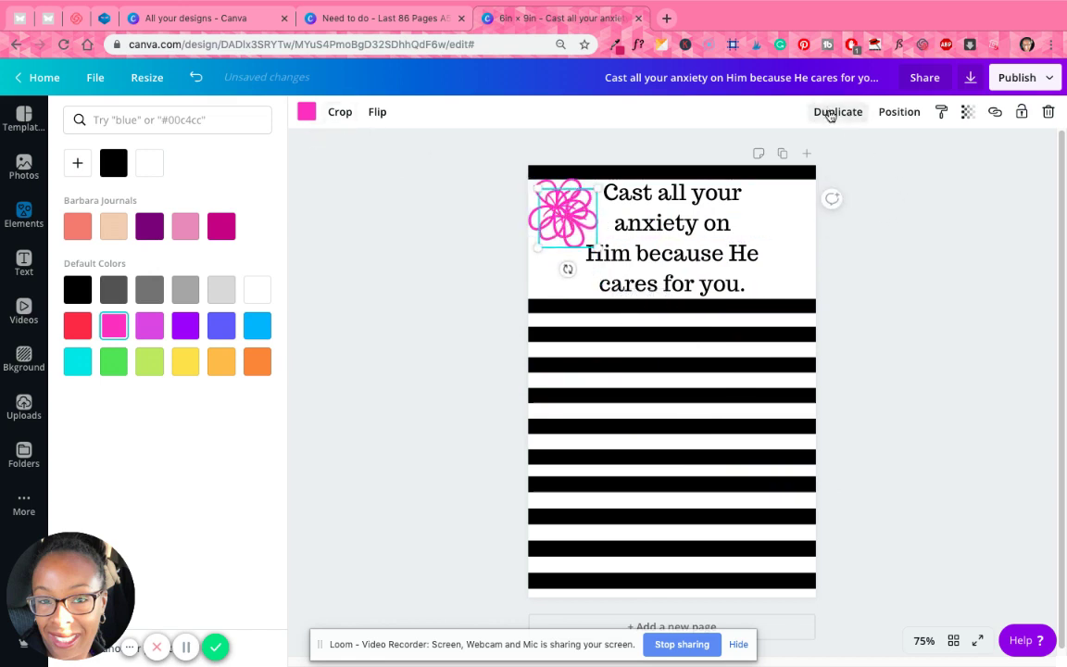
{"action": "left_click_drag", "start_coordinate": [594, 223], "coordinate": [573, 264]}
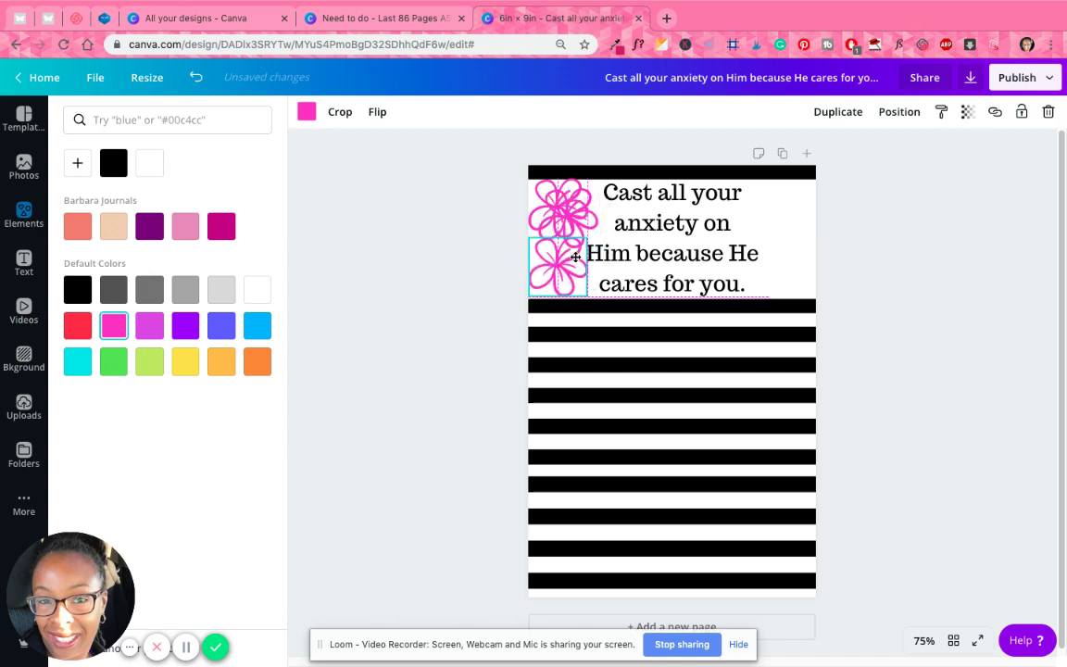
{"action": "left_click", "coordinate": [559, 216]}
{"action": "left_click_drag", "start_coordinate": [559, 216], "coordinate": [572, 221]}
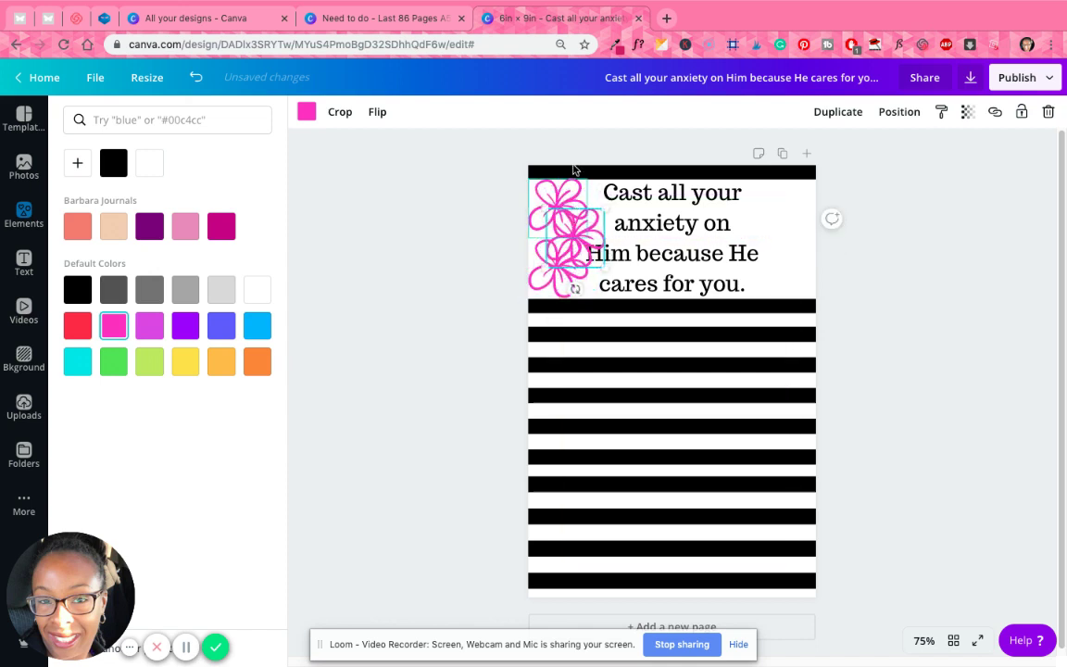
Move the verse text aside toward the page's right edge and rearrange the three pink flowers with the middle one sticking out left.
{"action": "left_click_drag", "start_coordinate": [511, 202], "coordinate": [580, 278]}
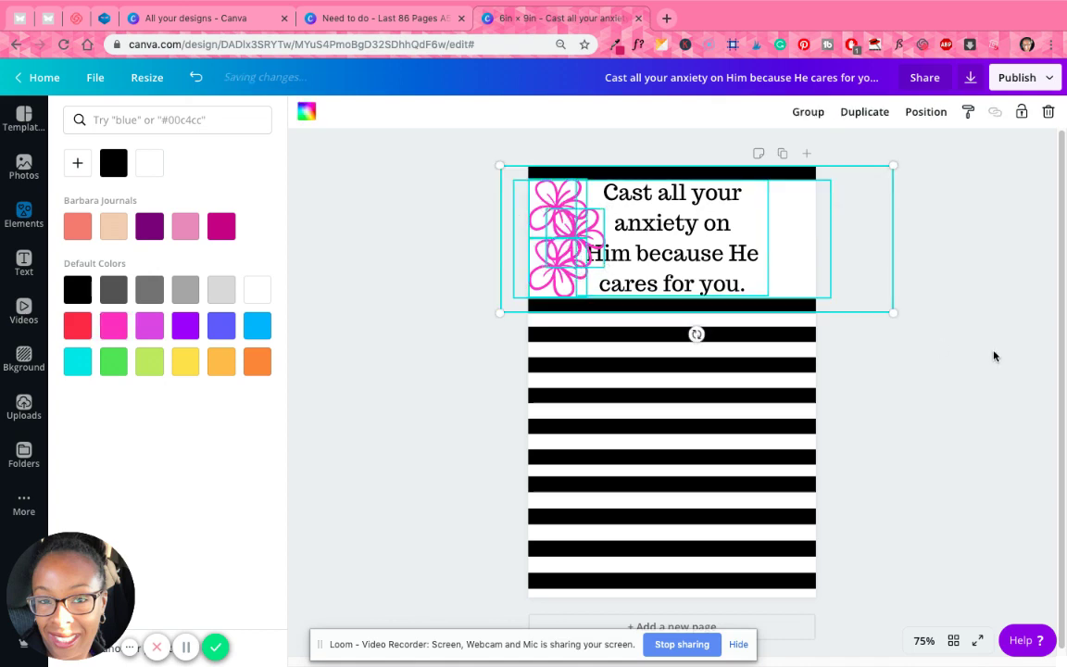
{"action": "left_click", "coordinate": [994, 356]}
{"action": "left_click_drag", "start_coordinate": [689, 225], "coordinate": [790, 253]}
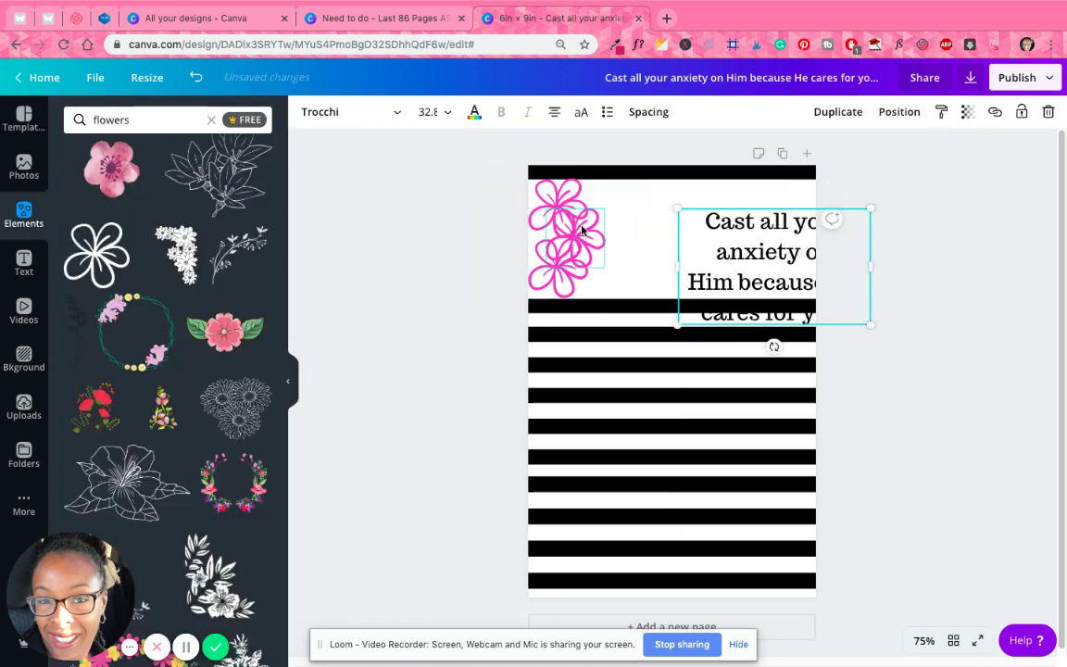
{"action": "left_click", "coordinate": [569, 226]}
{"action": "left_click_drag", "start_coordinate": [569, 225], "coordinate": [571, 190]}
{"action": "left_click_drag", "start_coordinate": [500, 199], "coordinate": [804, 137]}
{"action": "left_click", "coordinate": [805, 112]}
{"action": "left_click_drag", "start_coordinate": [819, 220], "coordinate": [829, 229]}
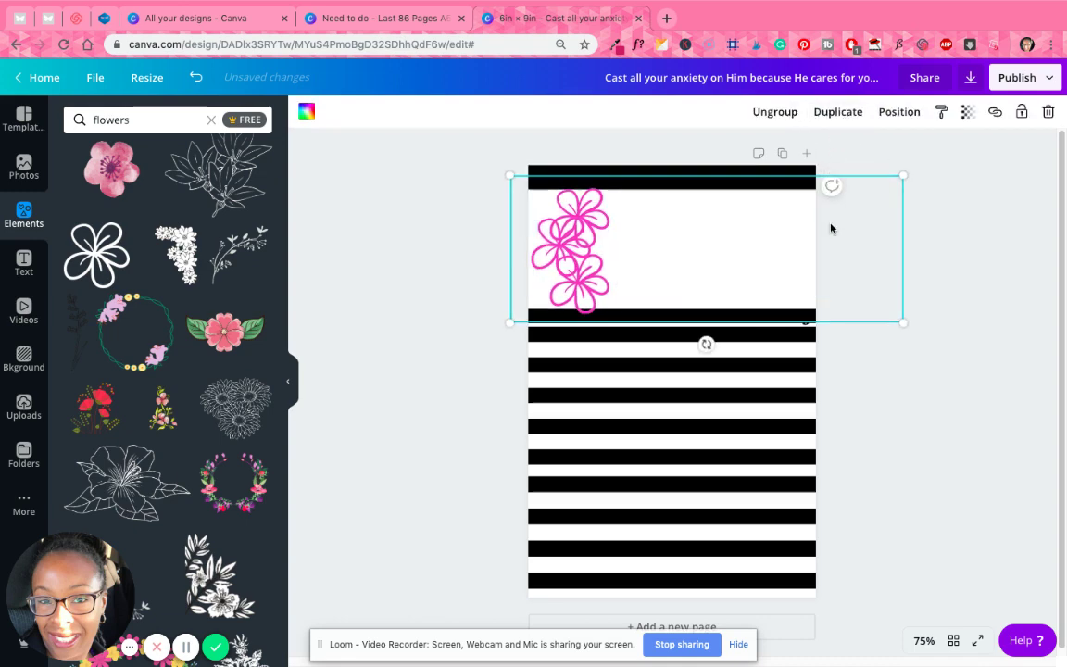
{"action": "left_click_drag", "start_coordinate": [609, 223], "coordinate": [675, 238]}
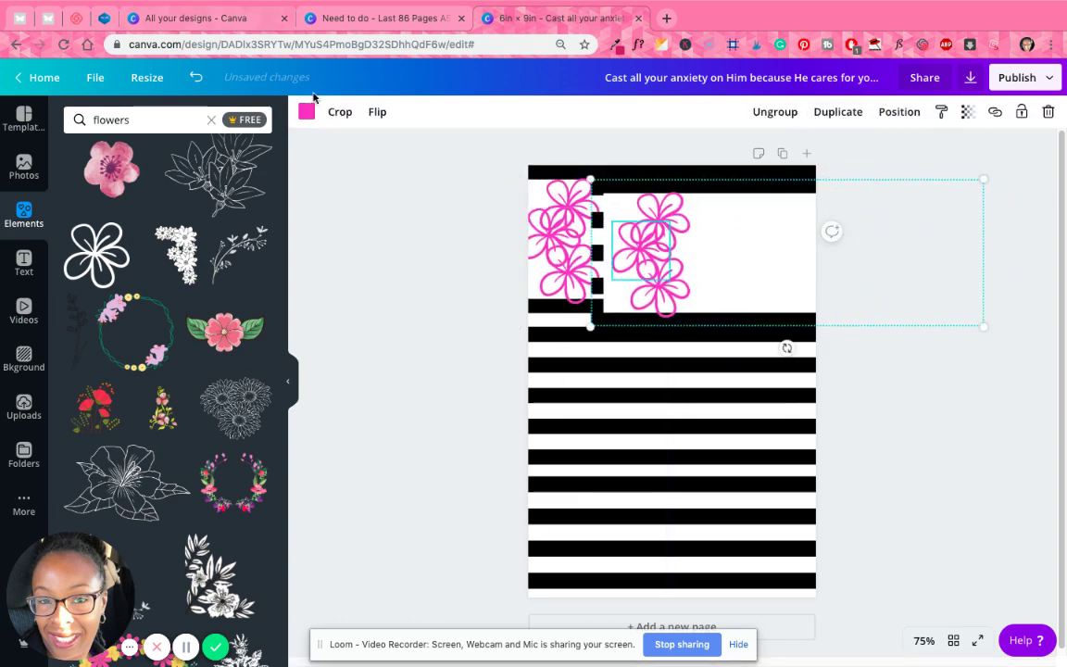
{"action": "left_click", "coordinate": [196, 78]}
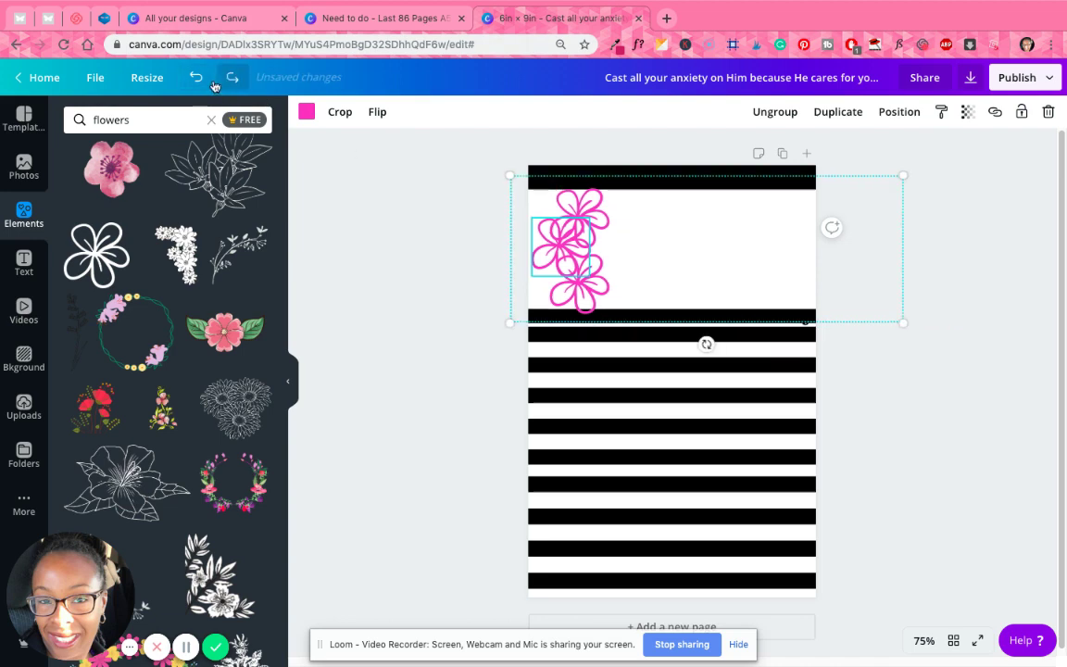
{"action": "left_click", "coordinate": [916, 391]}
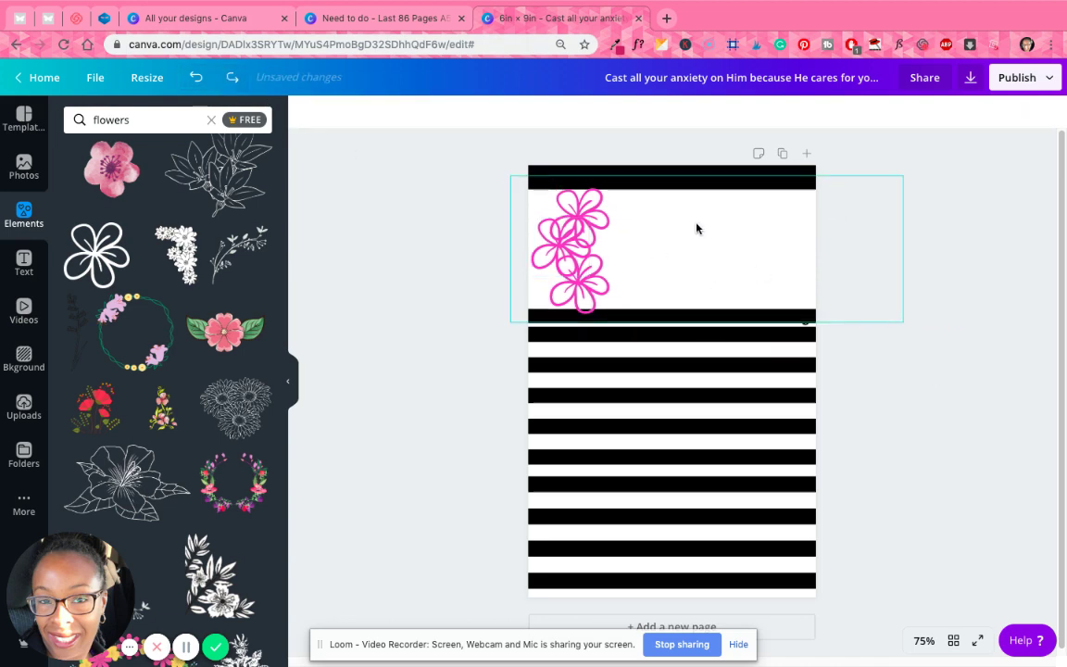
{"action": "left_click_drag", "start_coordinate": [675, 226], "coordinate": [688, 271]}
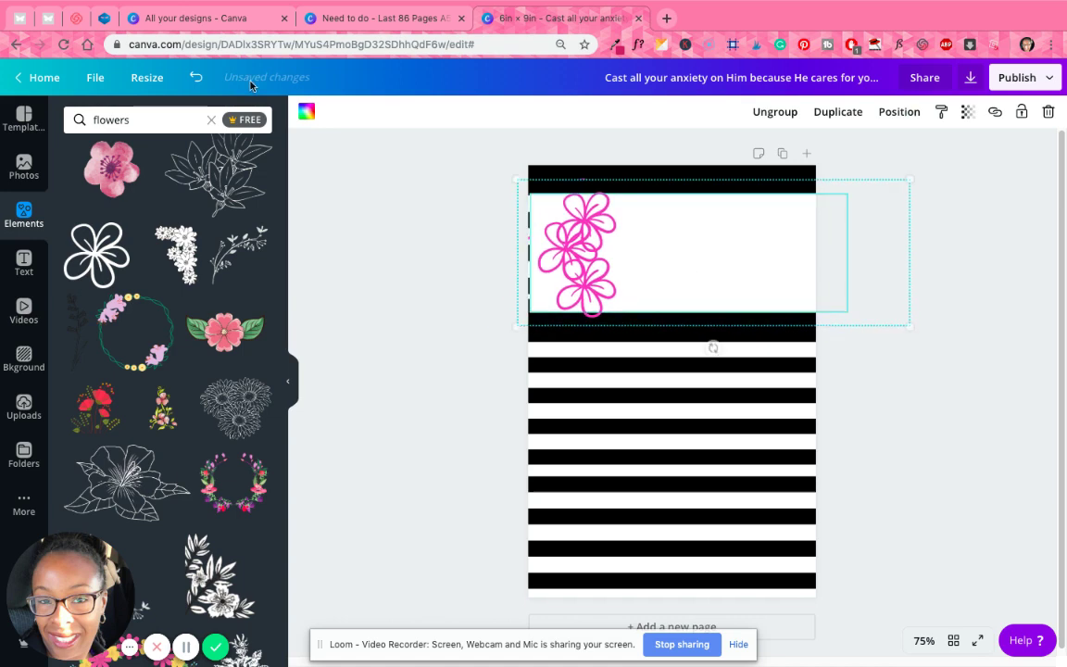
{"action": "left_click", "coordinate": [190, 78]}
{"action": "left_click", "coordinate": [190, 77]}
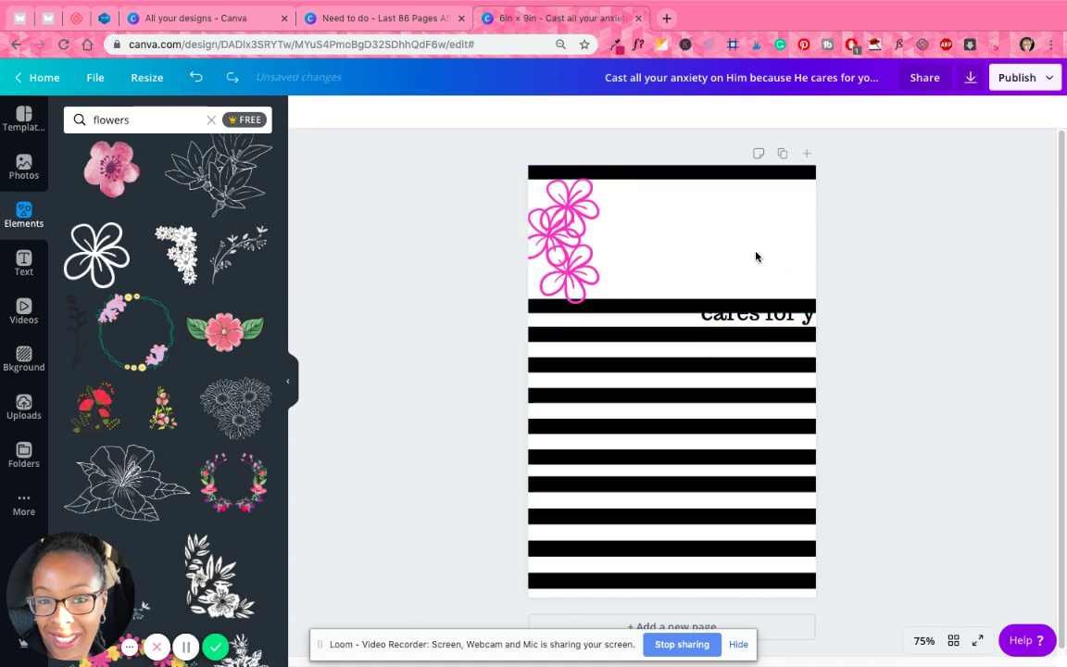
{"action": "left_click_drag", "start_coordinate": [750, 247], "coordinate": [803, 317]}
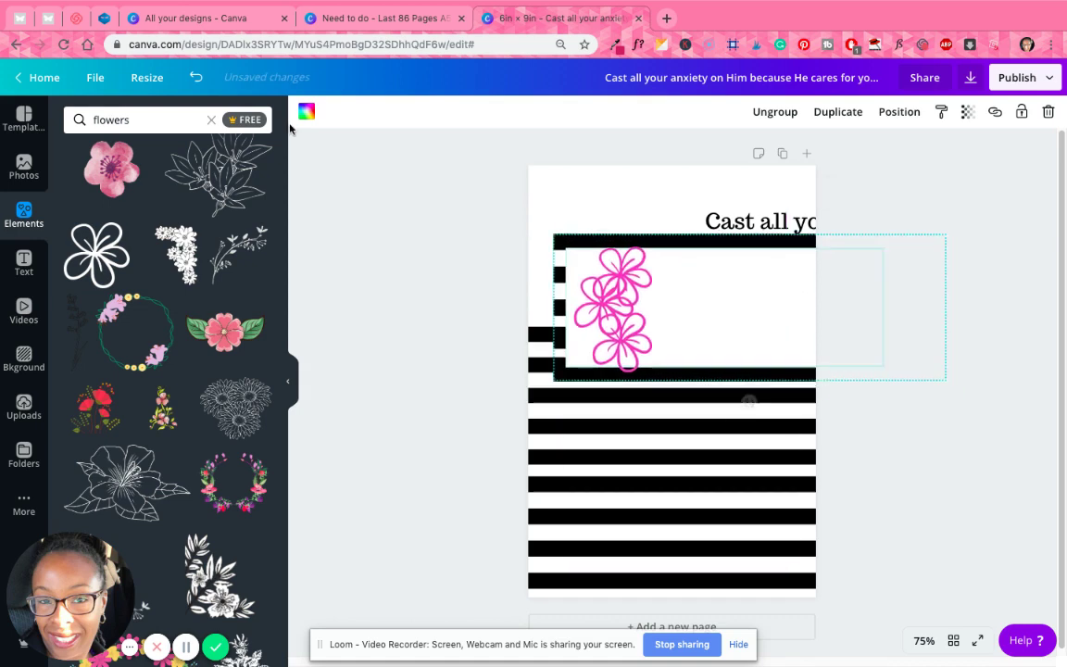
{"action": "left_click", "coordinate": [190, 78]}
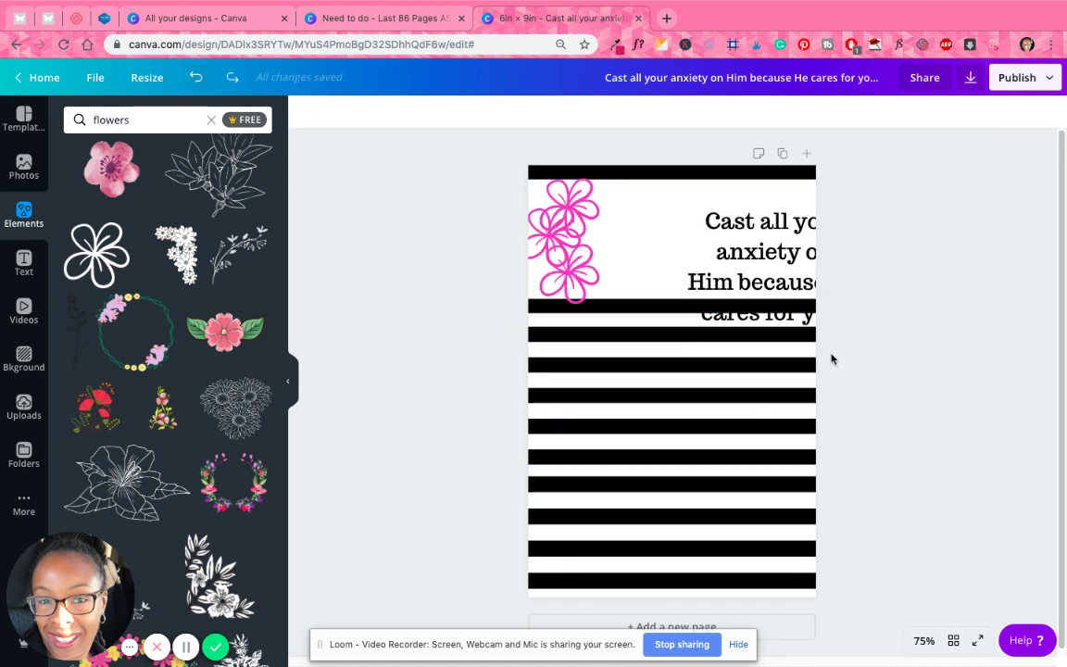
Group only the three pink flowers and duplicate the group, placing the copy over the verse text.
{"action": "left_click", "coordinate": [575, 240]}
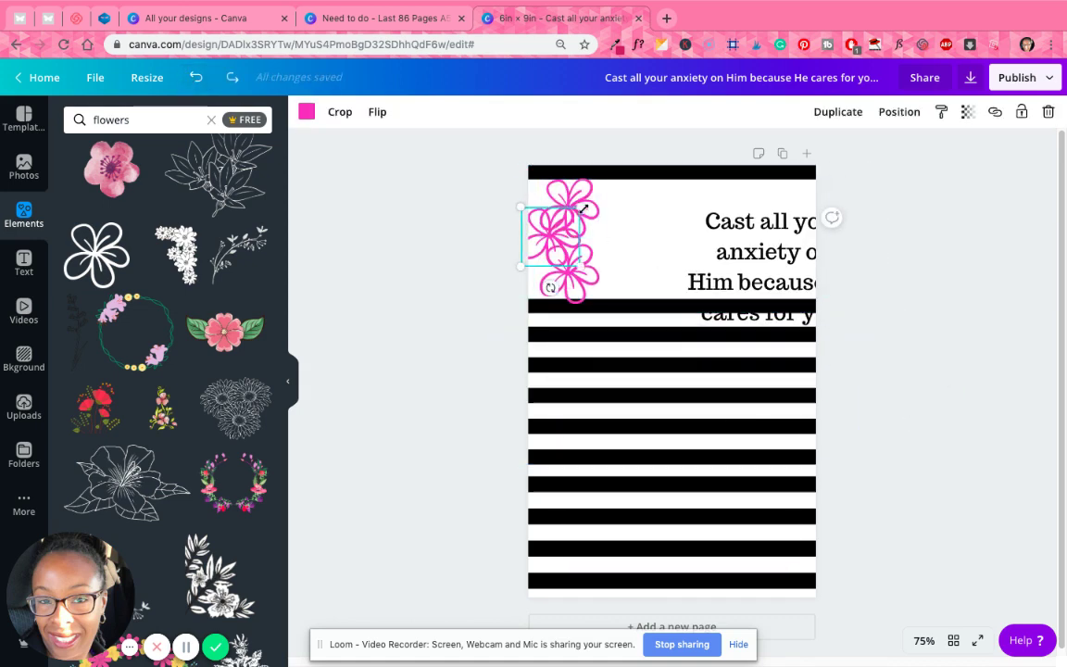
{"action": "left_click", "coordinate": [569, 206]}
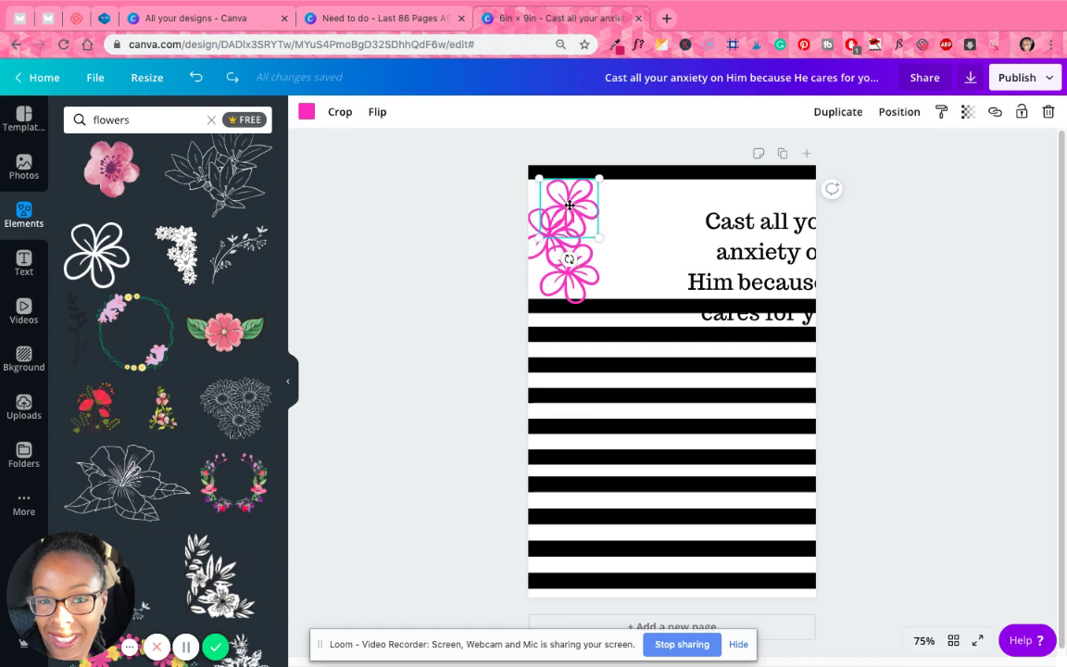
{"action": "left_click", "coordinate": [545, 248], "text": "shift"}
{"action": "left_click", "coordinate": [532, 236], "text": "shift"}
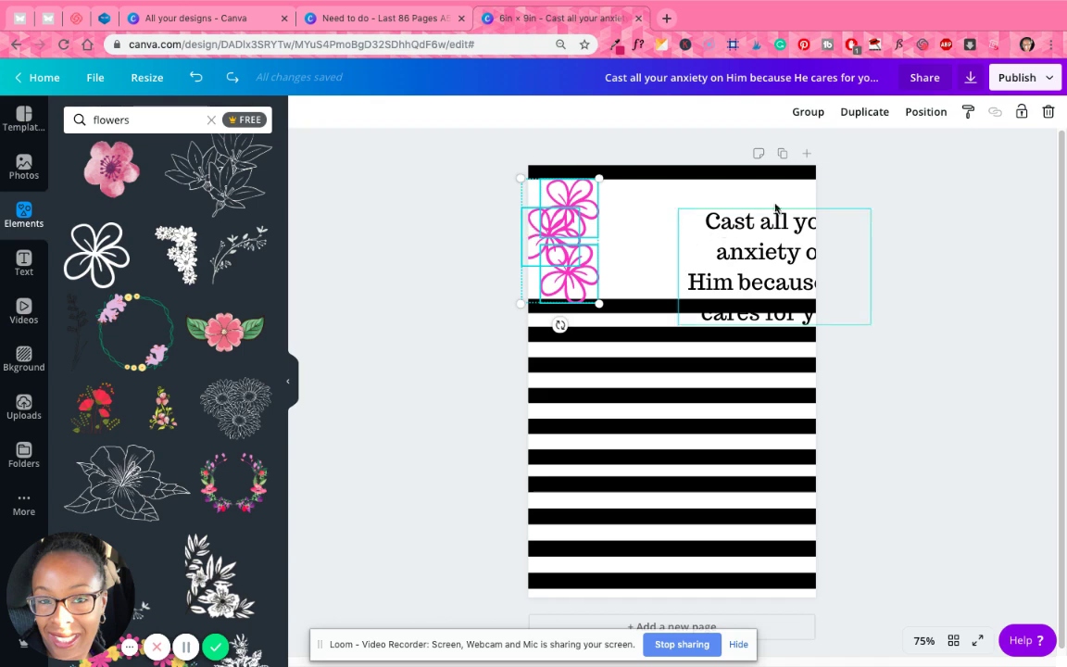
{"action": "left_click", "coordinate": [804, 112]}
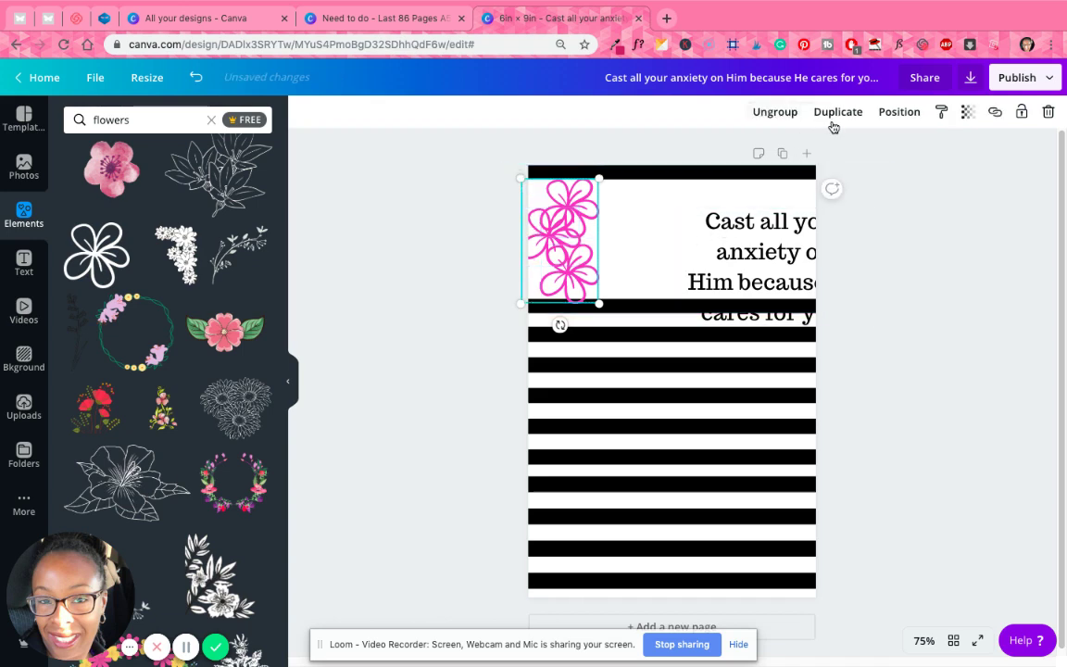
{"action": "left_click_drag", "start_coordinate": [570, 241], "coordinate": [788, 228]}
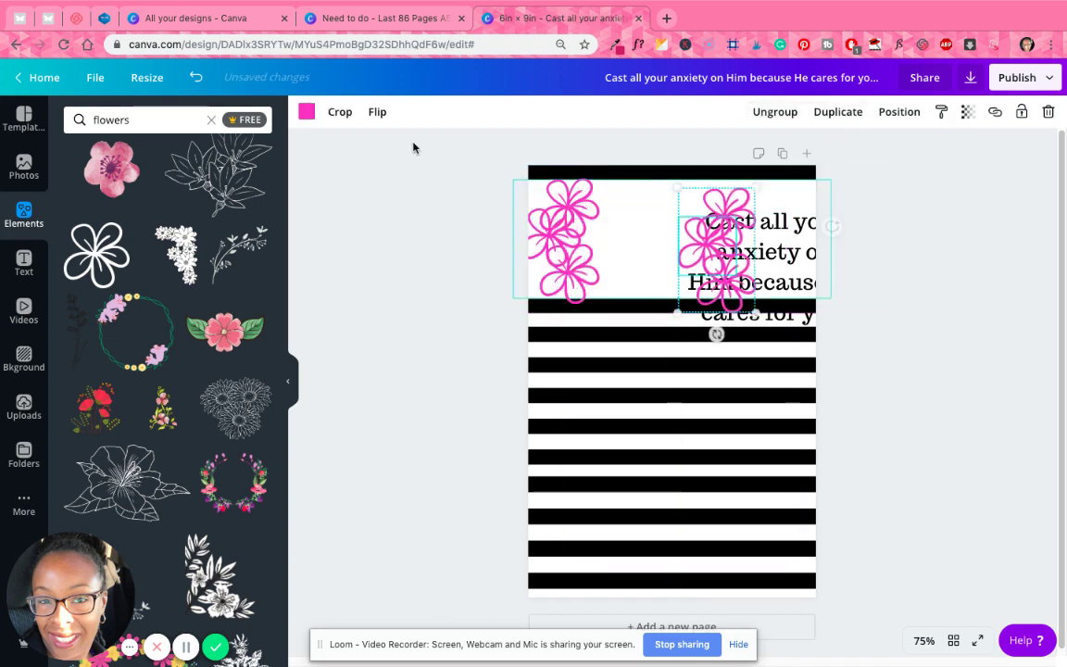
Flip the copy's middle flower horizontally, then turn the copied group upside down and place it at the right end of the white band.
{"action": "left_click", "coordinate": [379, 112]}
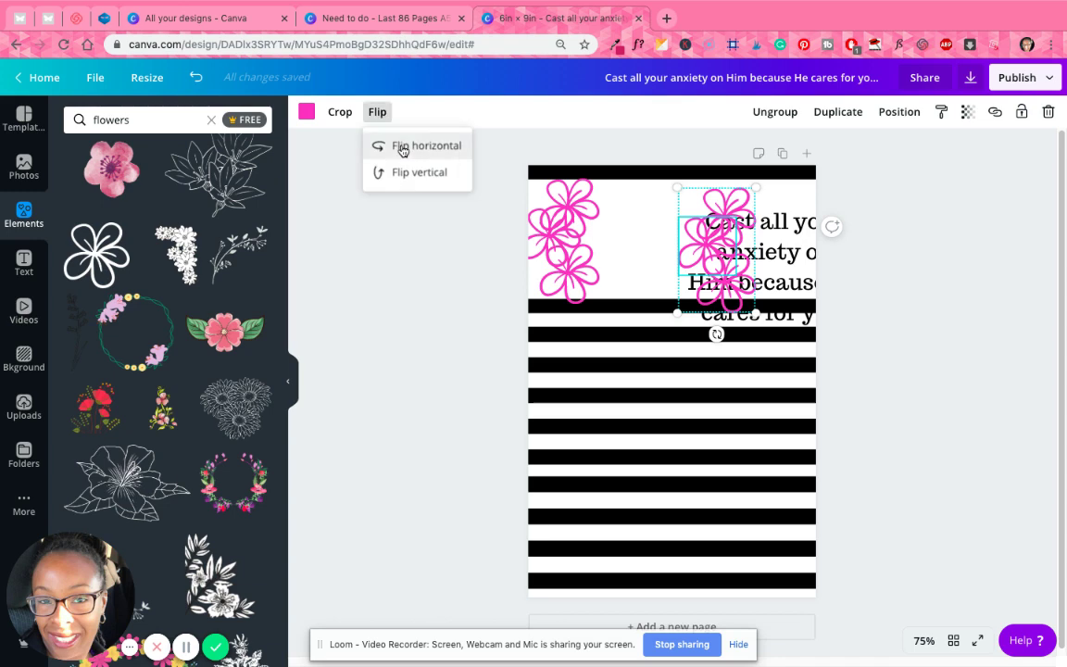
{"action": "left_click", "coordinate": [403, 150]}
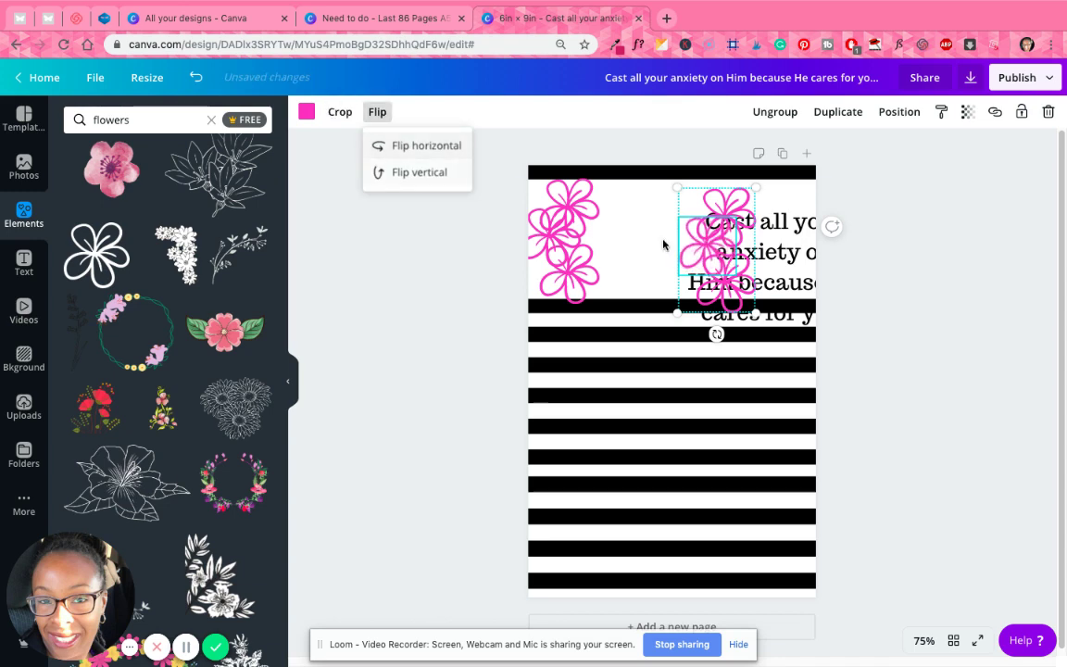
{"action": "left_click_drag", "start_coordinate": [716, 333], "coordinate": [716, 192]}
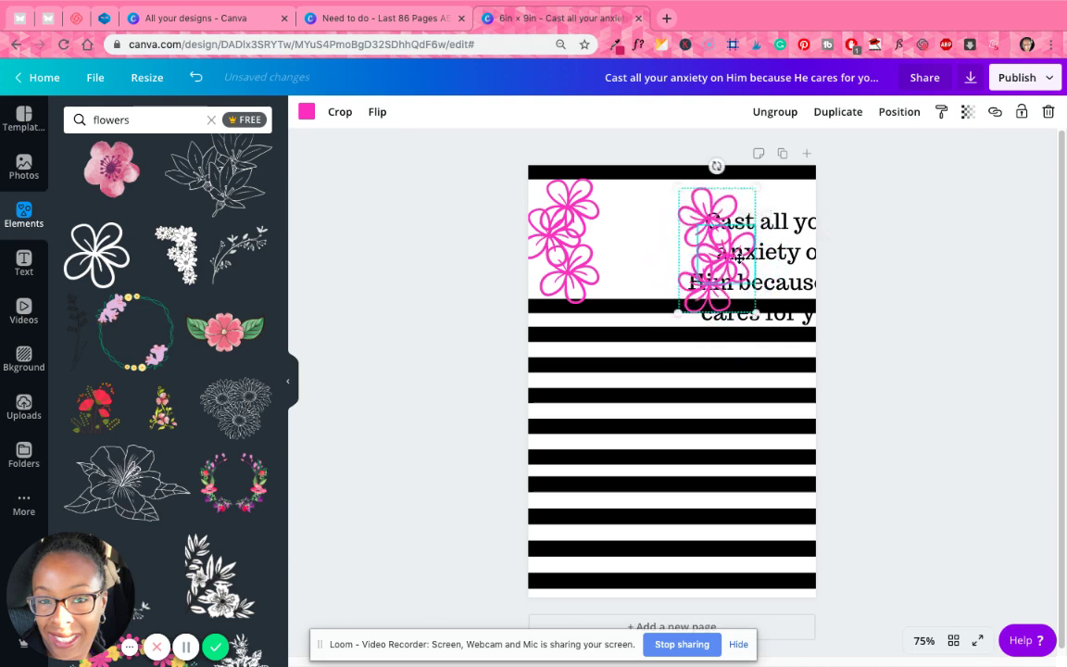
{"action": "left_click_drag", "start_coordinate": [715, 234], "coordinate": [535, 218]}
{"action": "left_click_drag", "start_coordinate": [704, 256], "coordinate": [781, 238]}
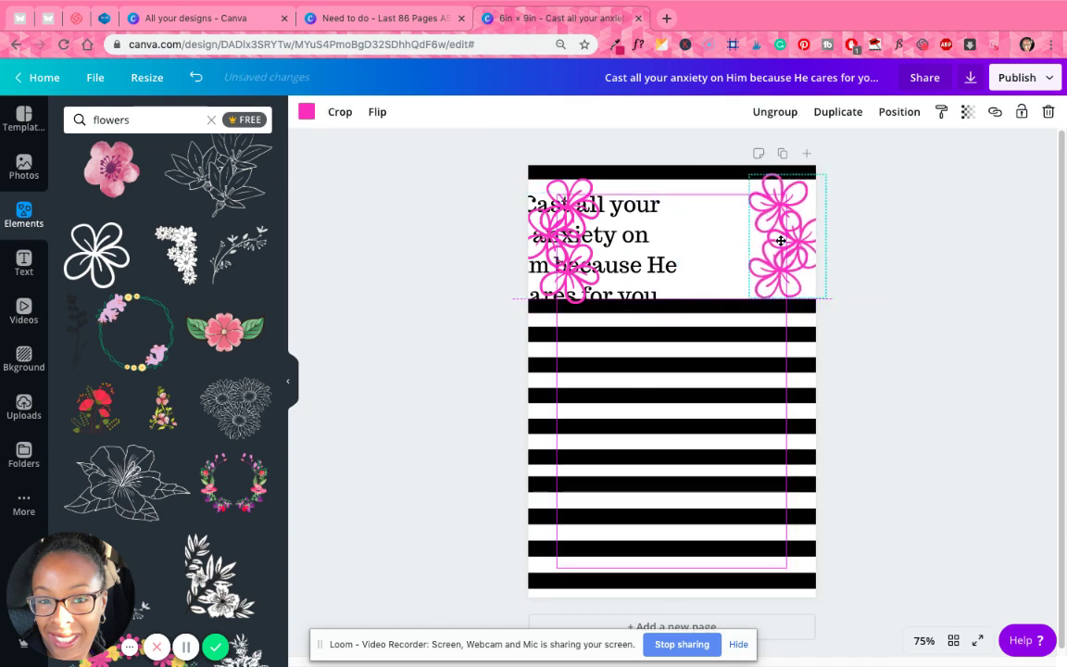
Shrink the verse text box to about 3.5 × 2.1 in and center it between the two flower groups.
{"action": "left_click_drag", "start_coordinate": [665, 257], "coordinate": [709, 240]}
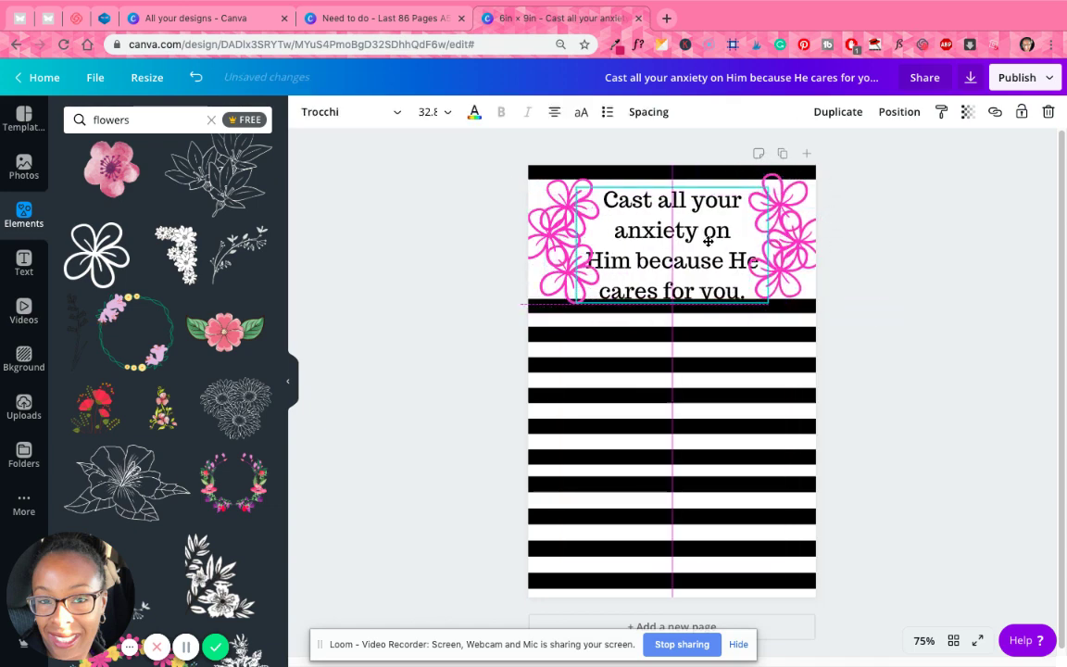
{"action": "left_click_drag", "start_coordinate": [769, 306], "coordinate": [741, 291]}
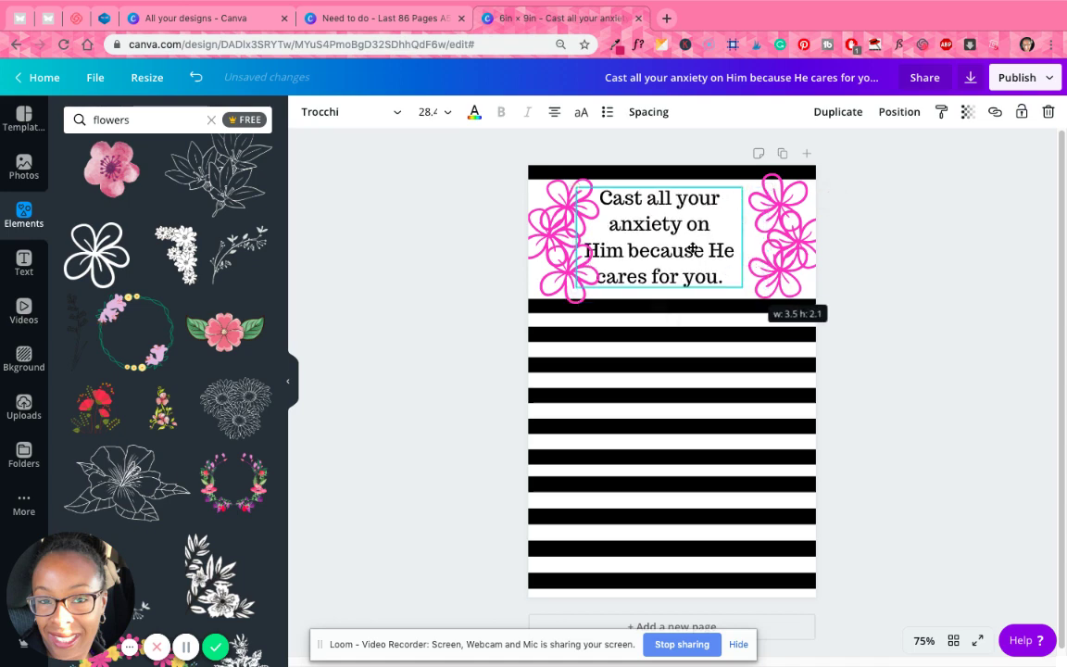
{"action": "mouse_move", "coordinate": [691, 248]}
{"action": "left_mouse_down"}
{"action": "mouse_move", "coordinate": [706, 251]}
{"action": "mouse_move", "coordinate": [696, 252]}
{"action": "left_mouse_up"}
{"action": "left_click", "coordinate": [896, 312]}
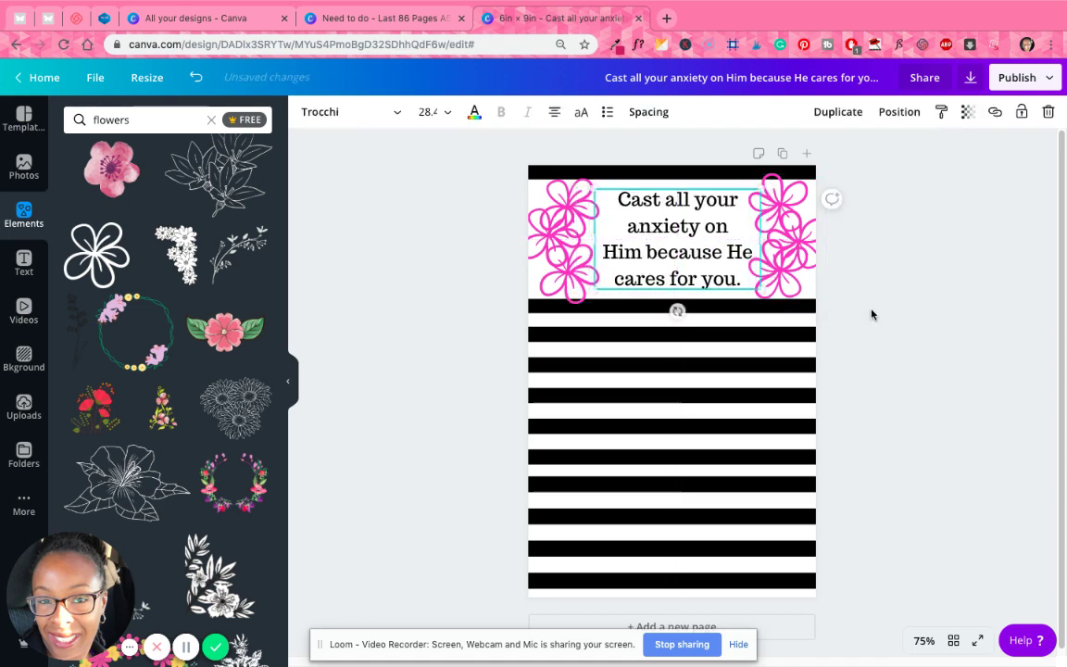
Nudge the flower group at the right end of the band slightly down and outward, away from the verse.
{"action": "left_click", "coordinate": [802, 258]}
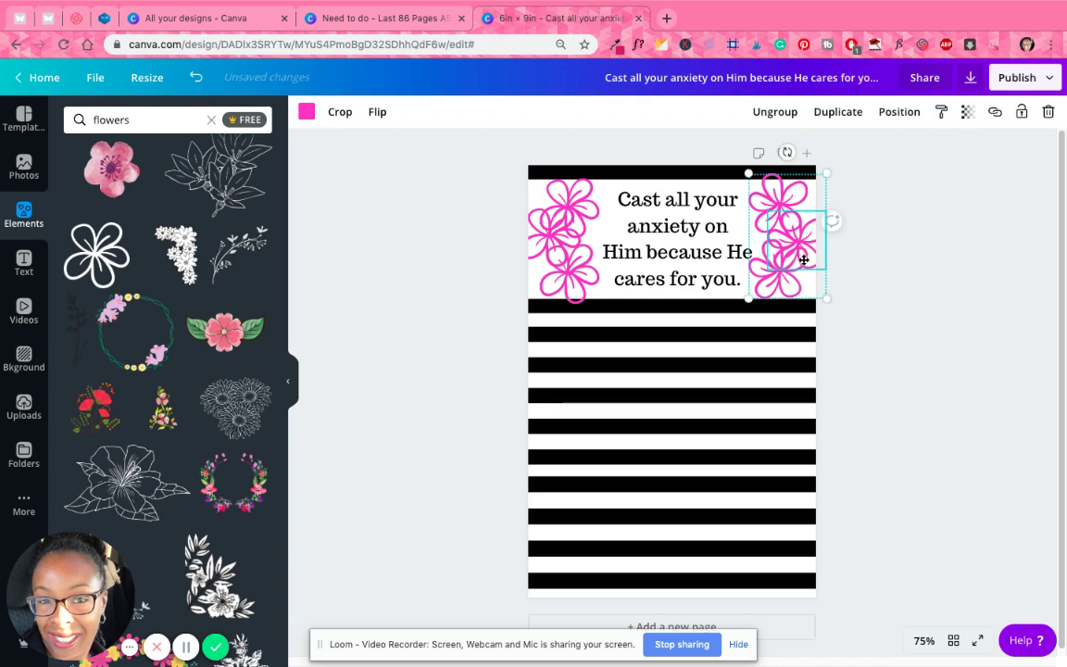
{"action": "left_click_drag", "start_coordinate": [798, 258], "coordinate": [796, 262]}
{"action": "left_click", "coordinate": [900, 305]}
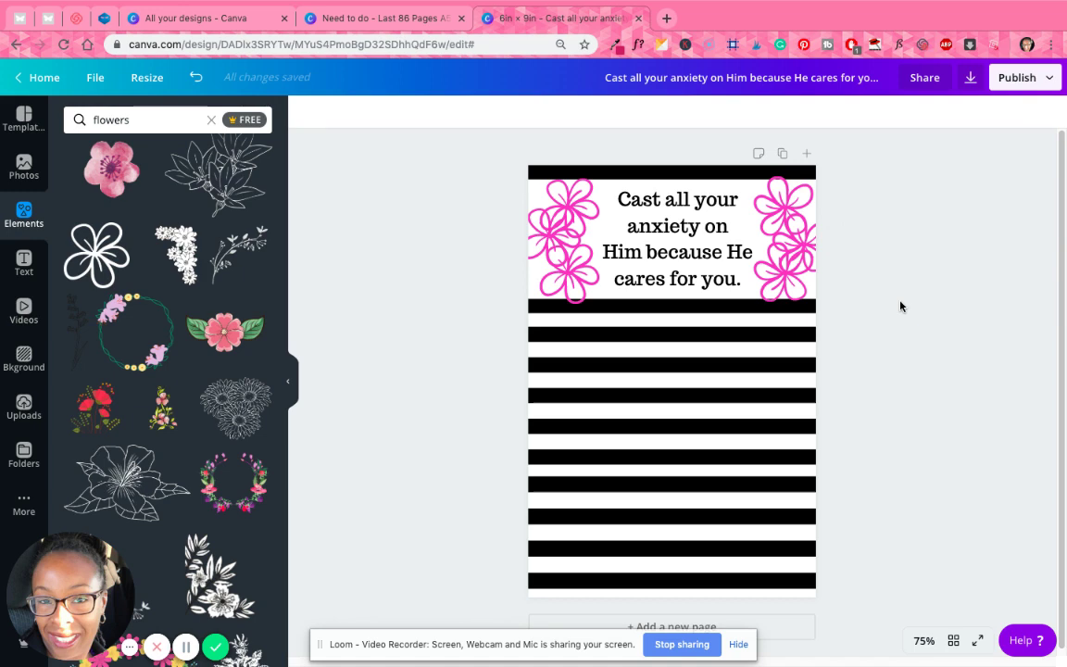